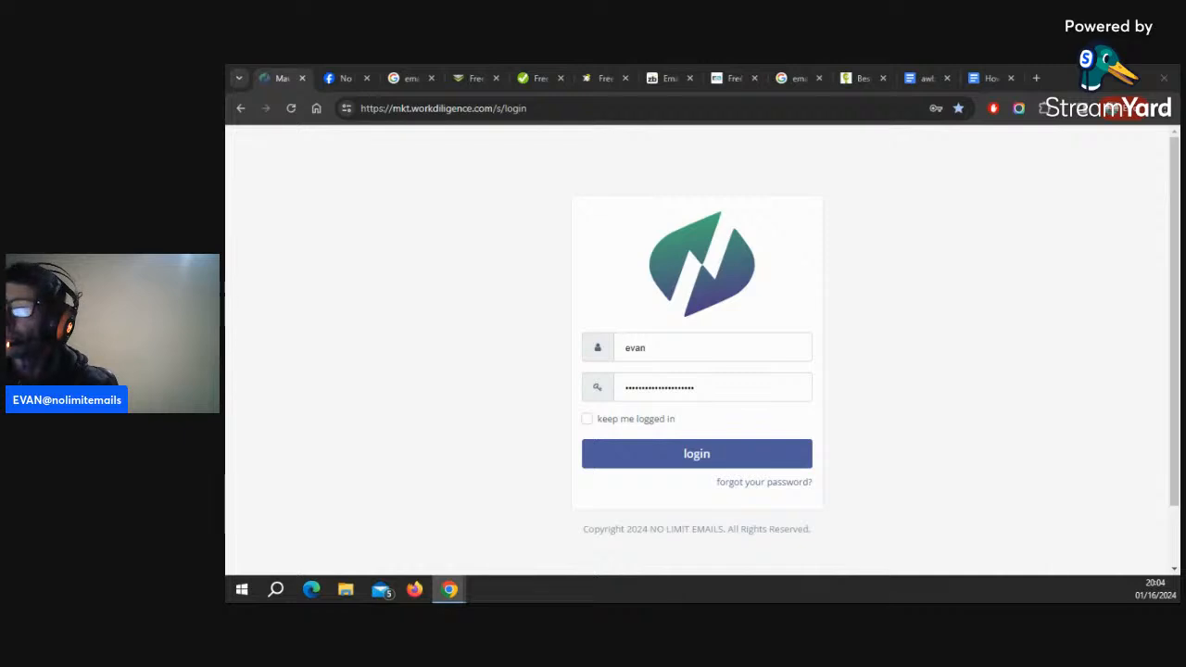
Switch to the No Limit Emails Facebook group tab and browse its past live session posts
left_click(345, 82)
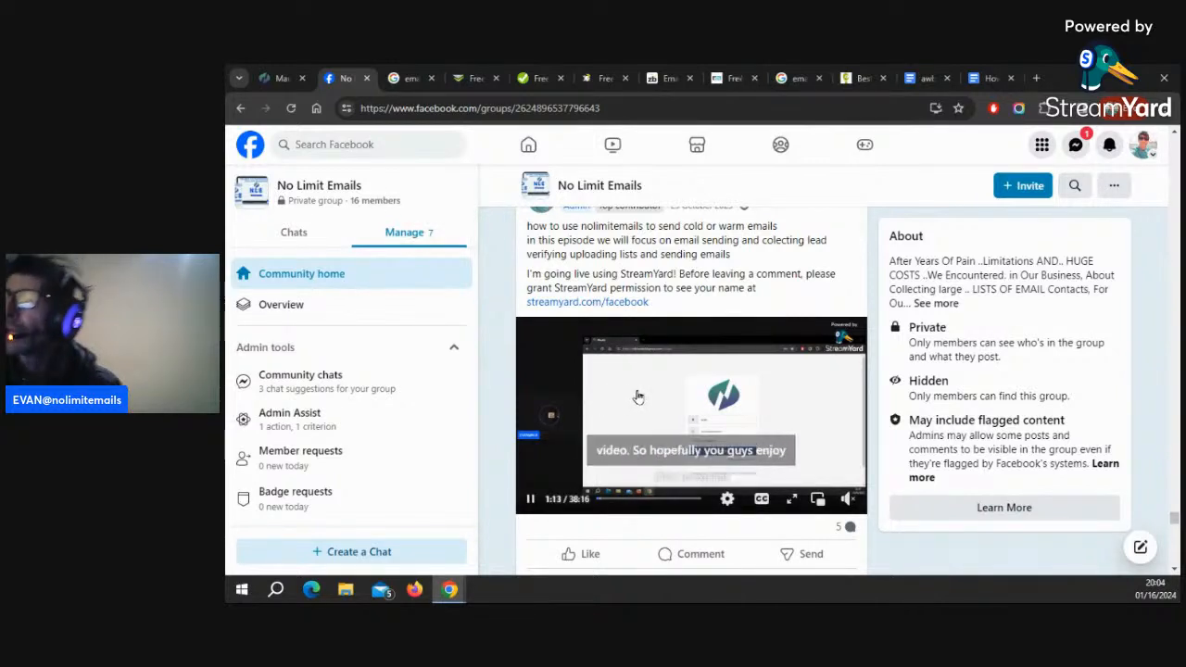
scroll(683, 333, "up", 4)
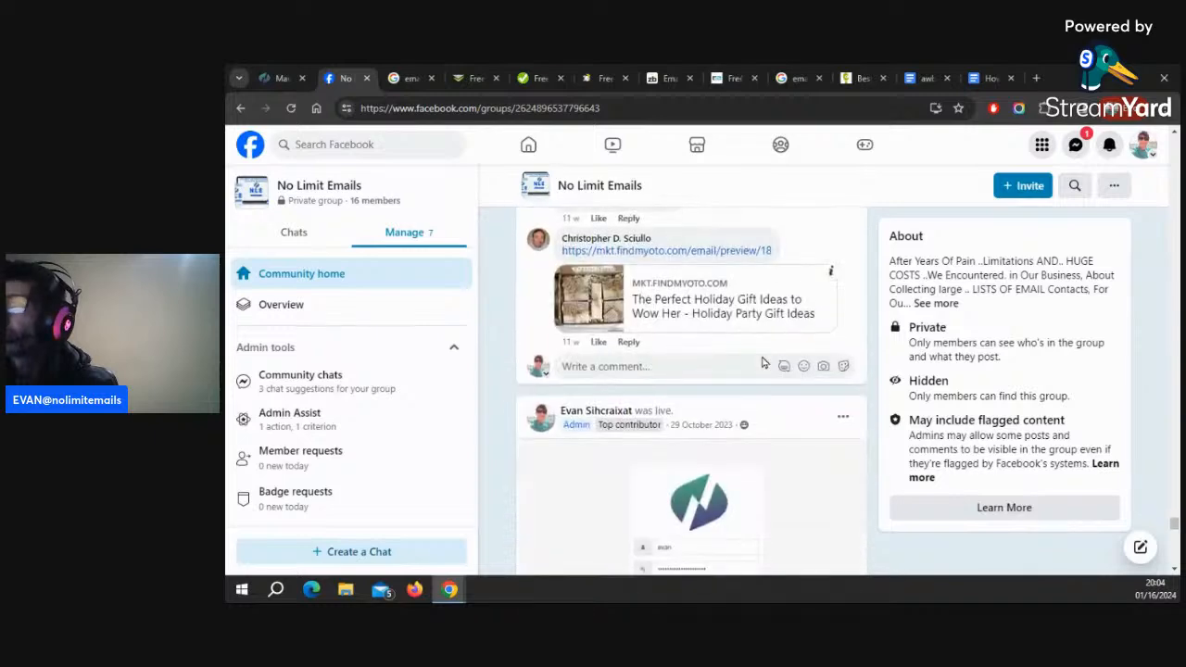
scroll(797, 373, "down", 7)
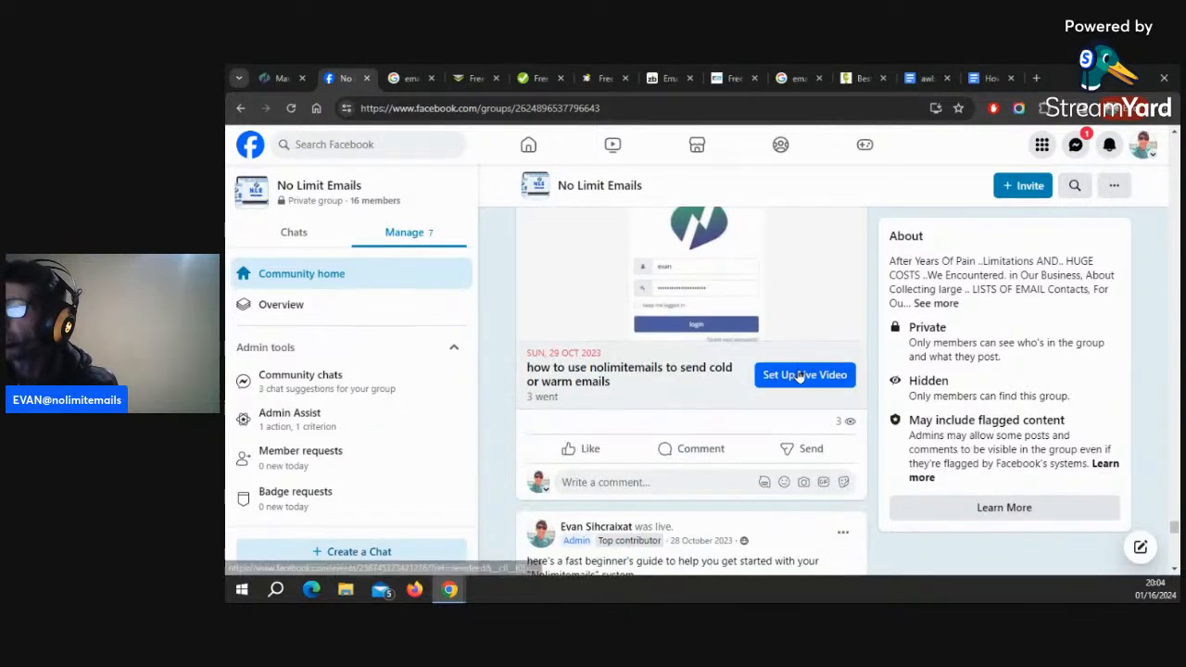
scroll(799, 376, "down", 1)
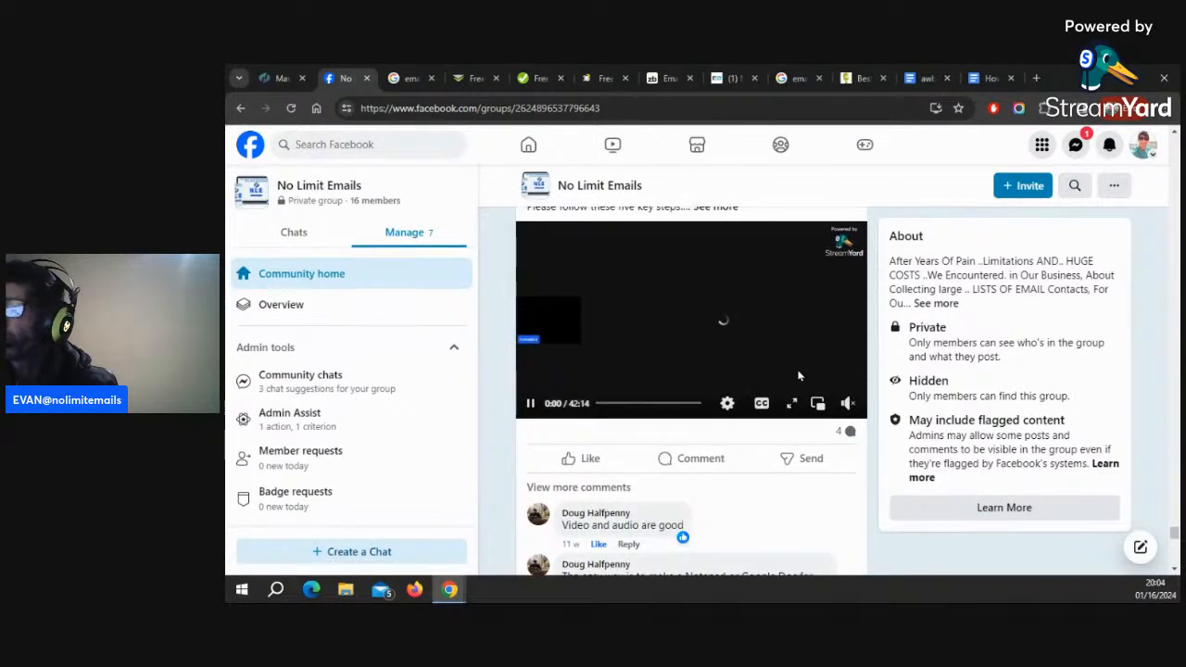
scroll(799, 376, "down", 15)
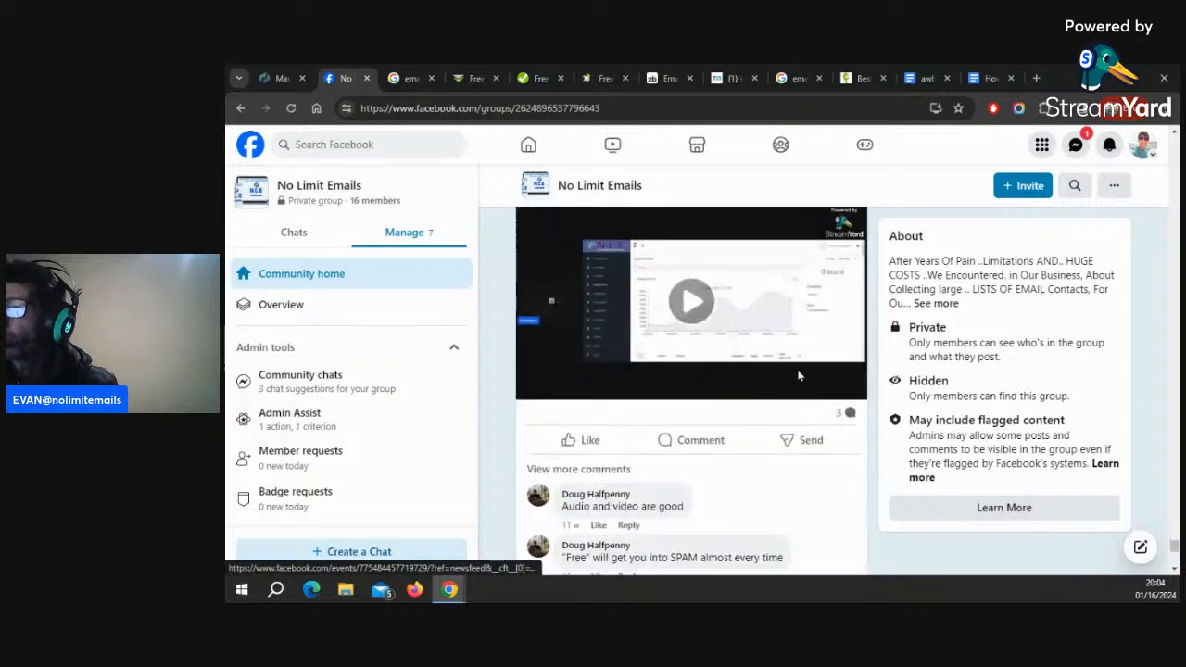
scroll(798, 376, "down", 6)
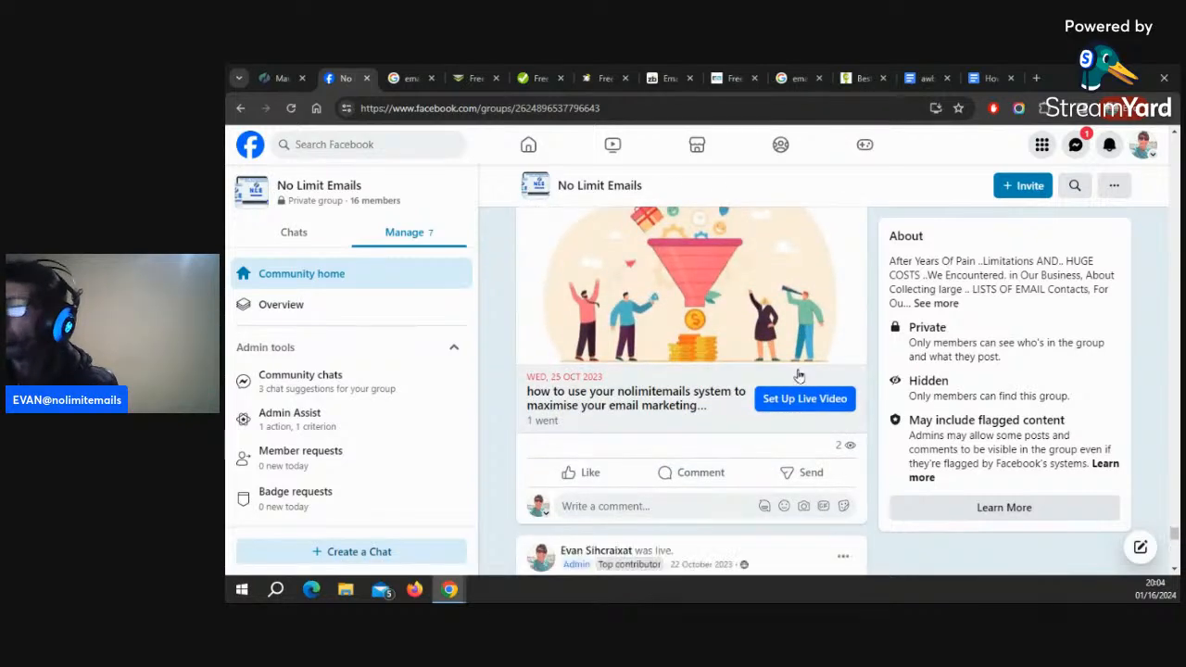
scroll(799, 375, "down", 10)
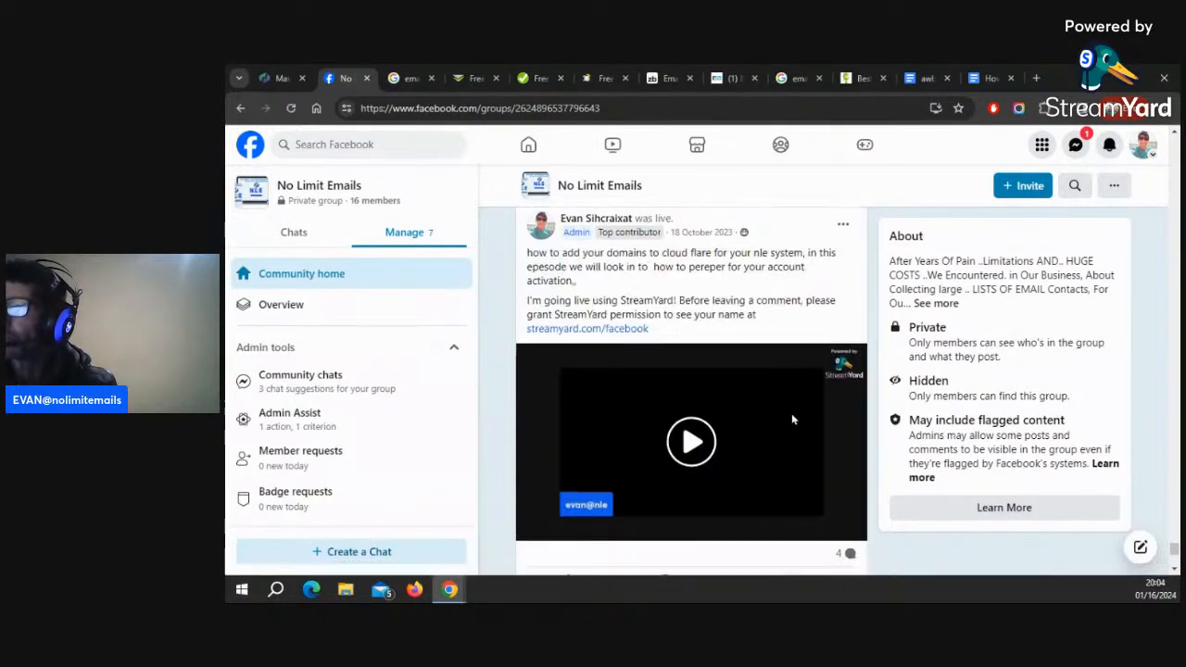
scroll(792, 418, "down", 6)
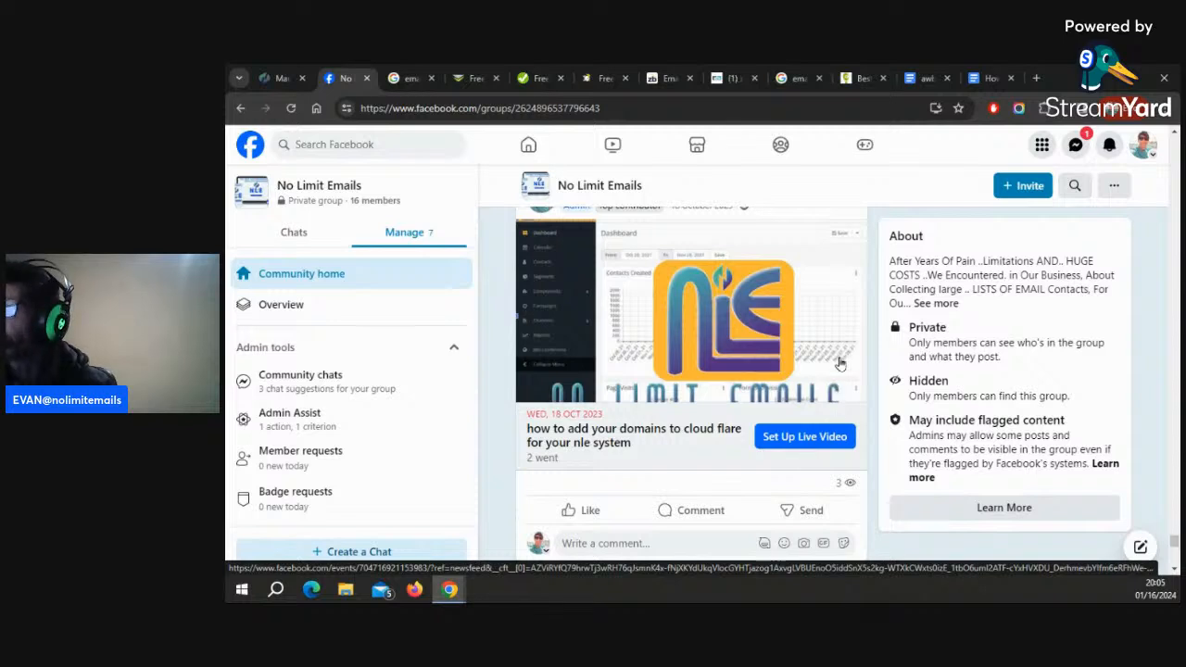
scroll(836, 367, "down", 3)
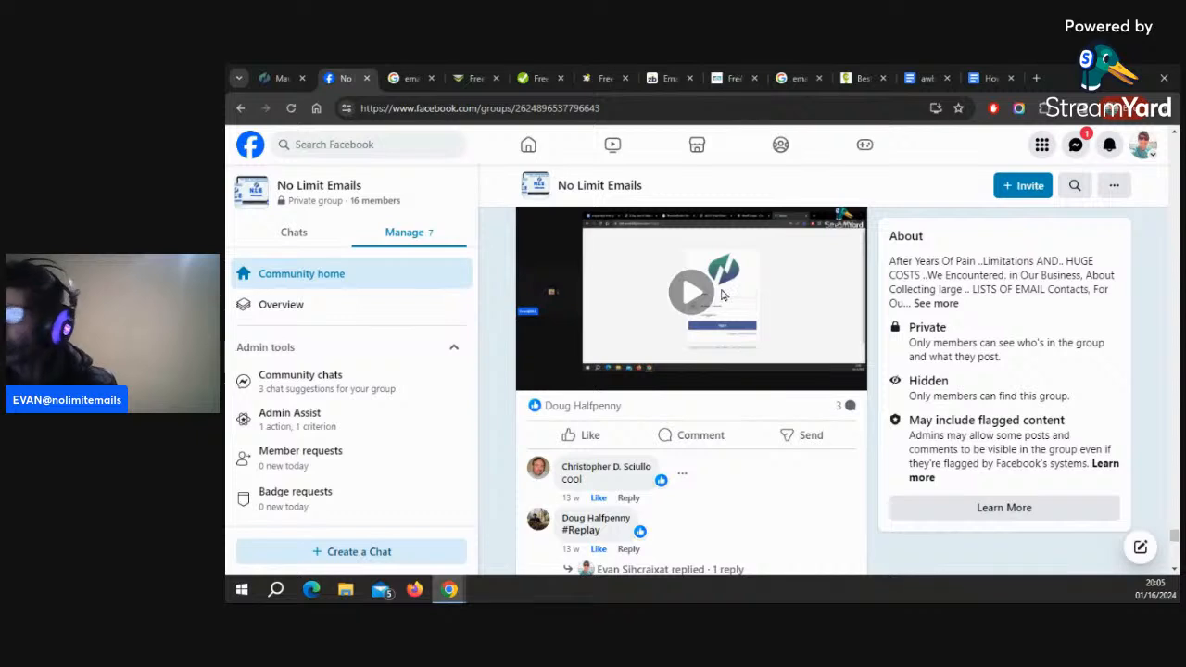
Play the replay of an earlier live session and keep browsing the older group posts
left_click(778, 324)
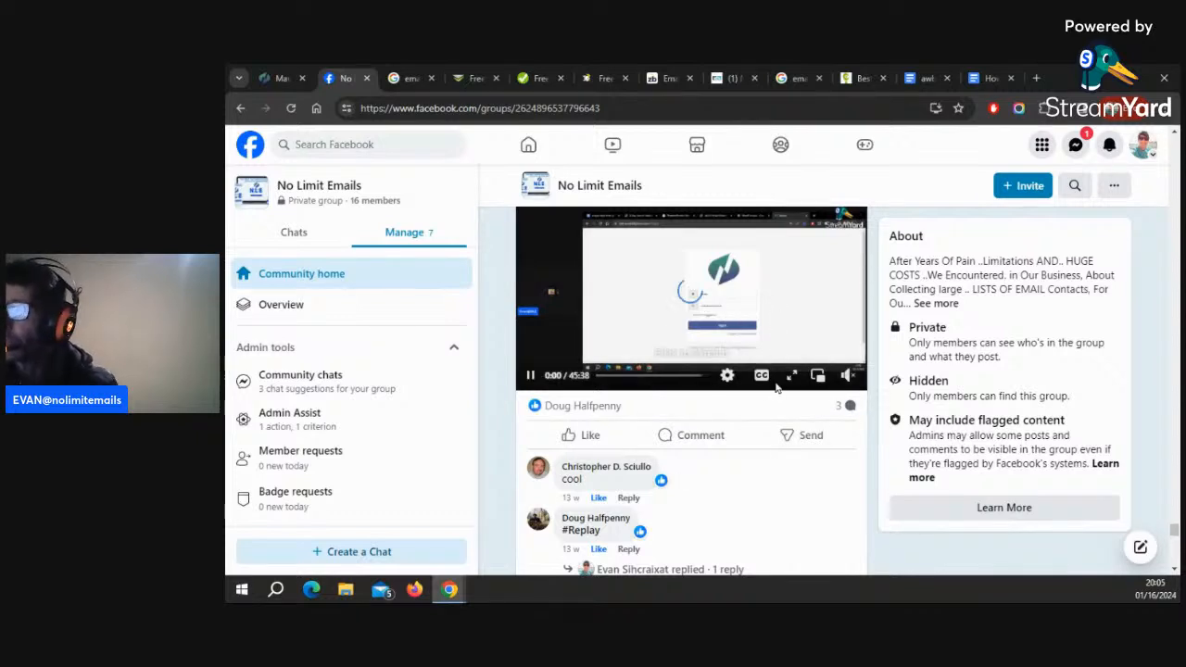
scroll(795, 417, "down", 5)
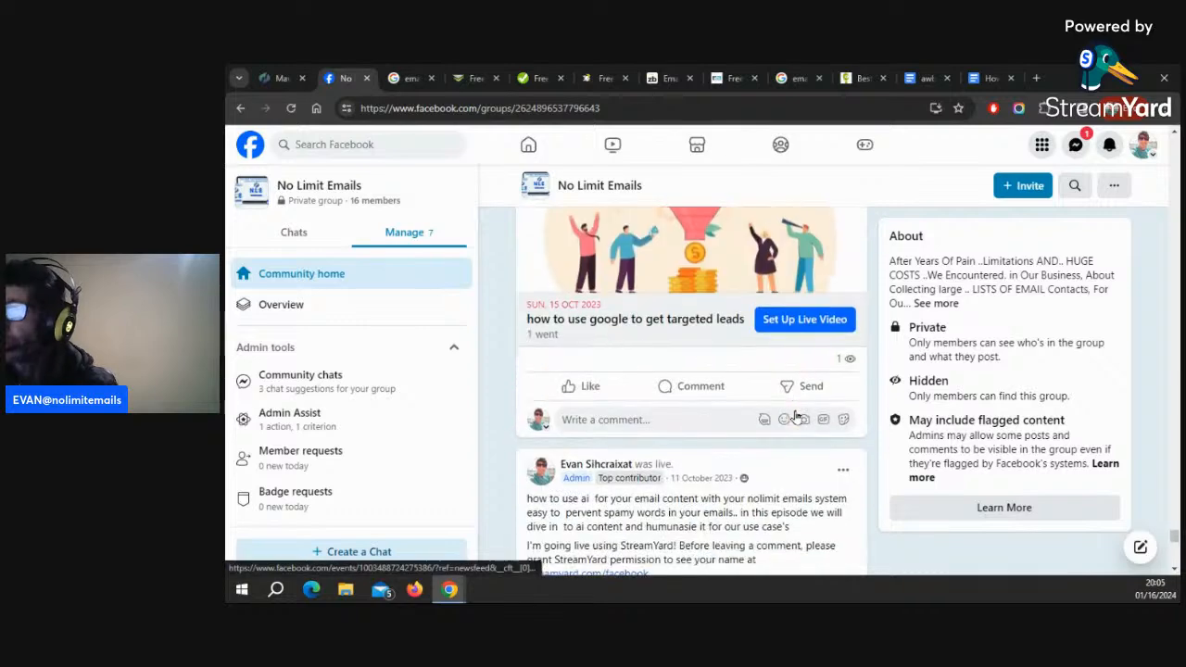
scroll(797, 419, "down", 16)
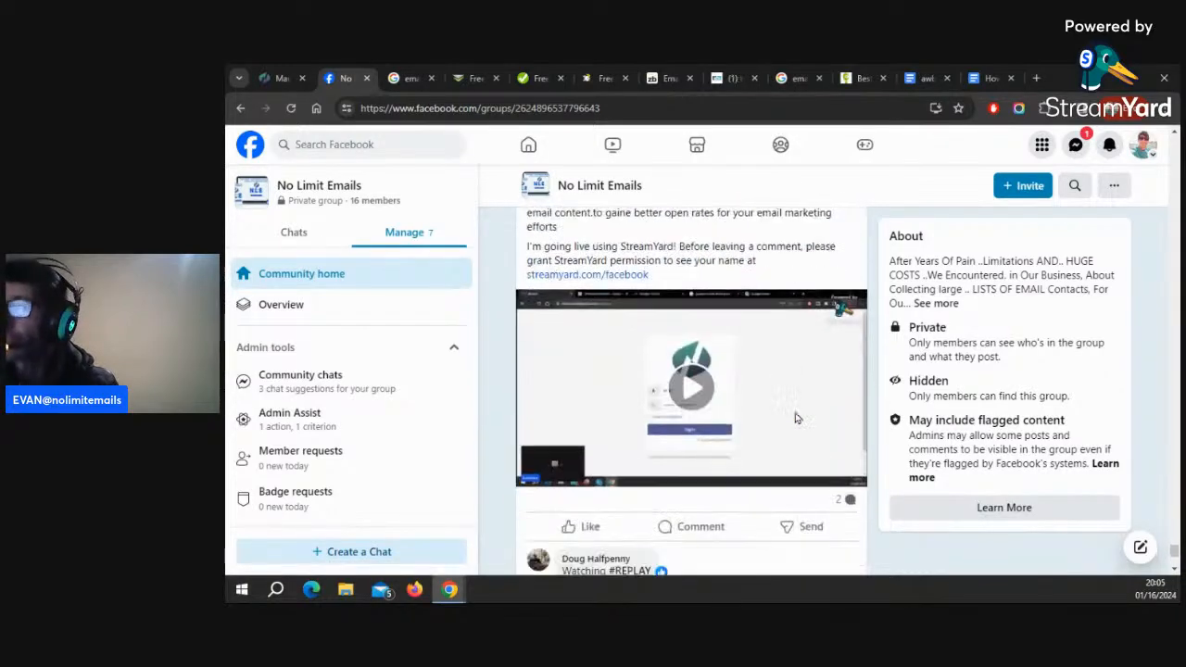
scroll(795, 417, "down", 10)
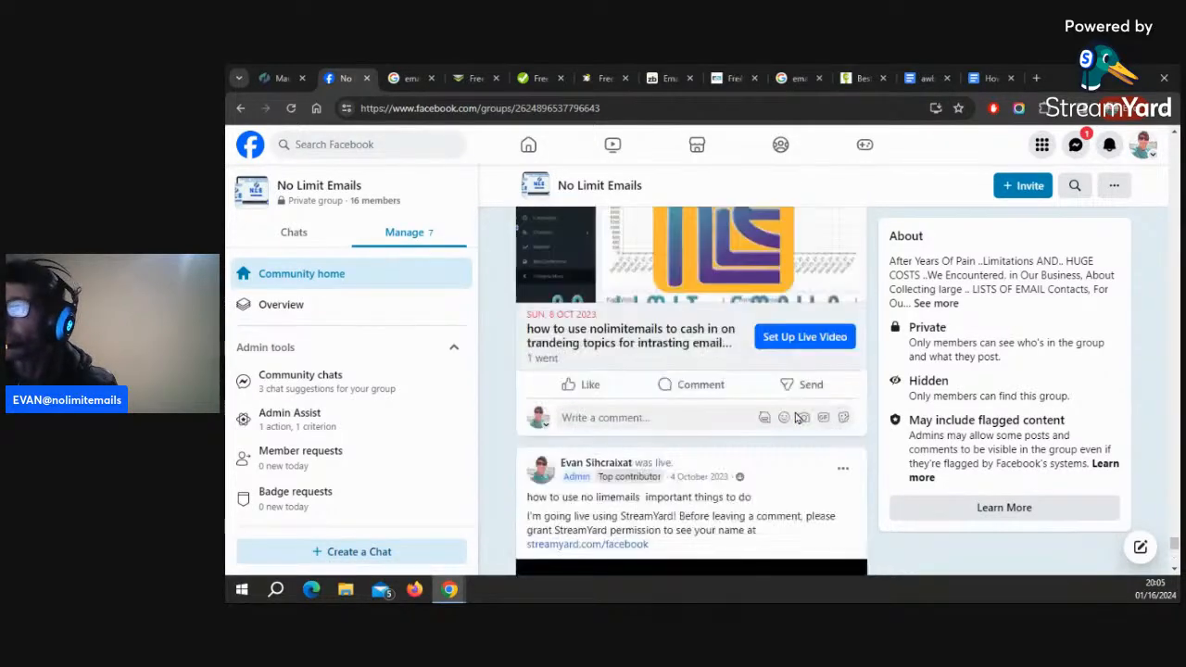
scroll(795, 417, "down", 1)
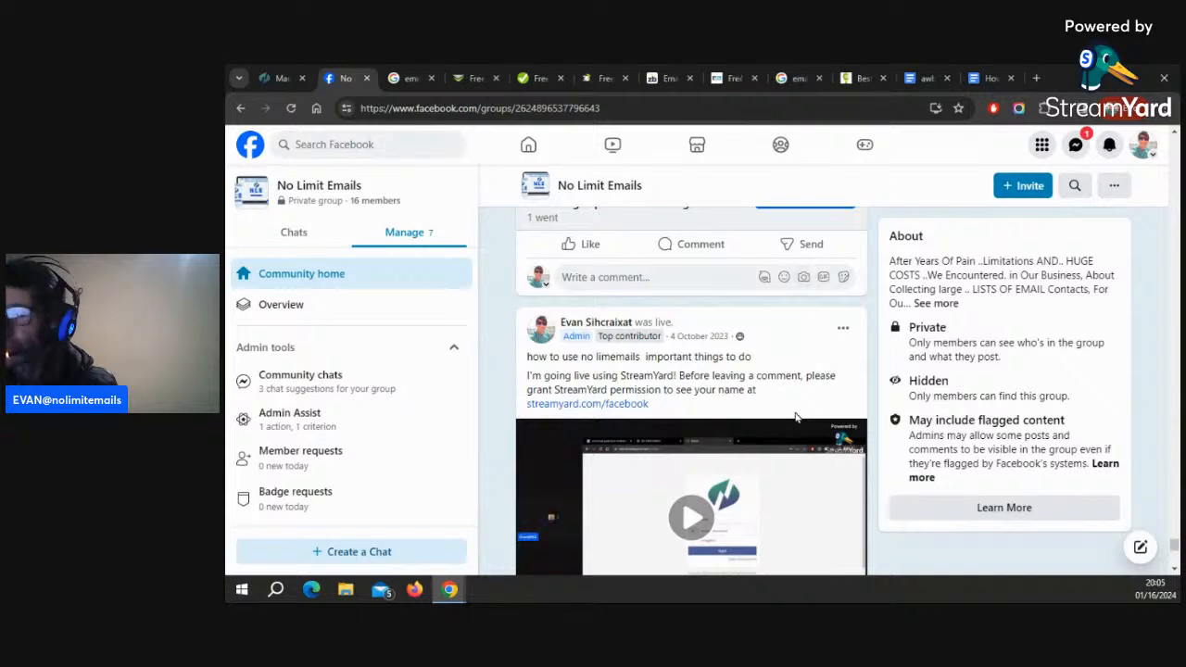
scroll(795, 417, "down", 8)
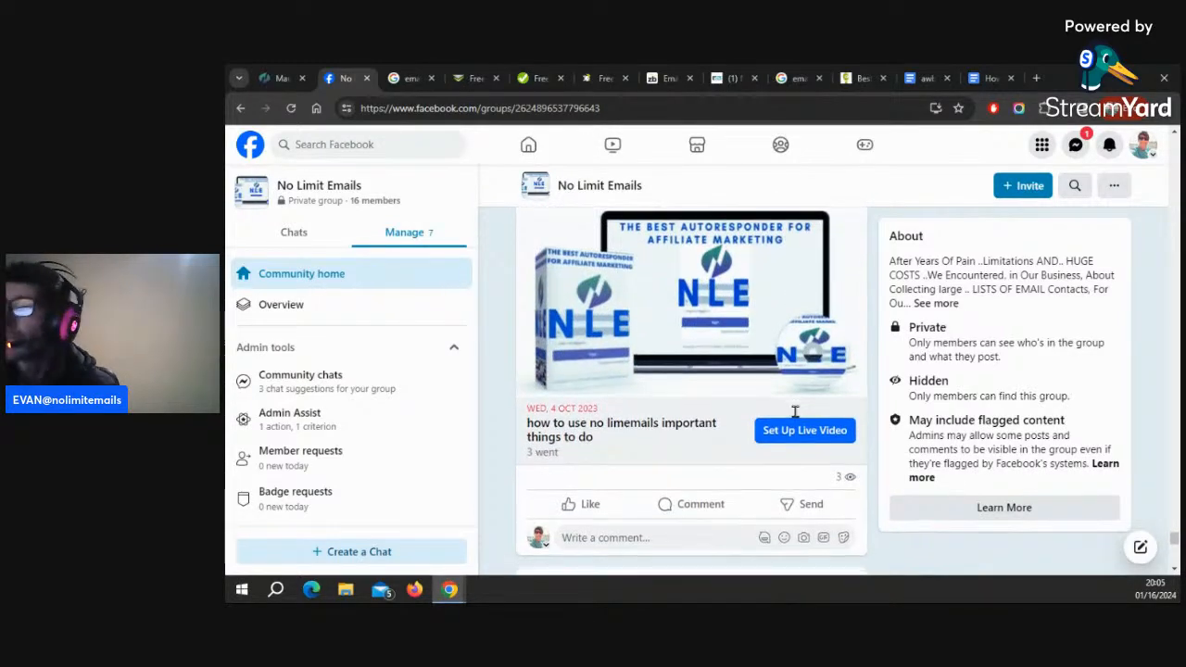
scroll(795, 417, "down", 2)
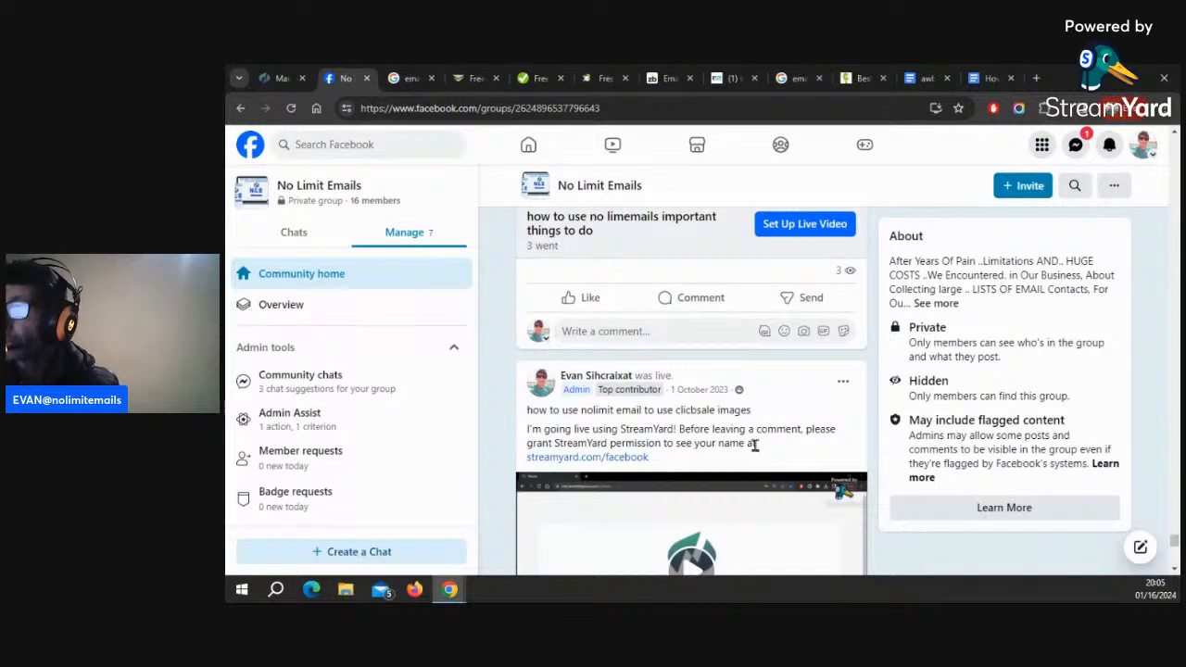
scroll(755, 444, "down", 5)
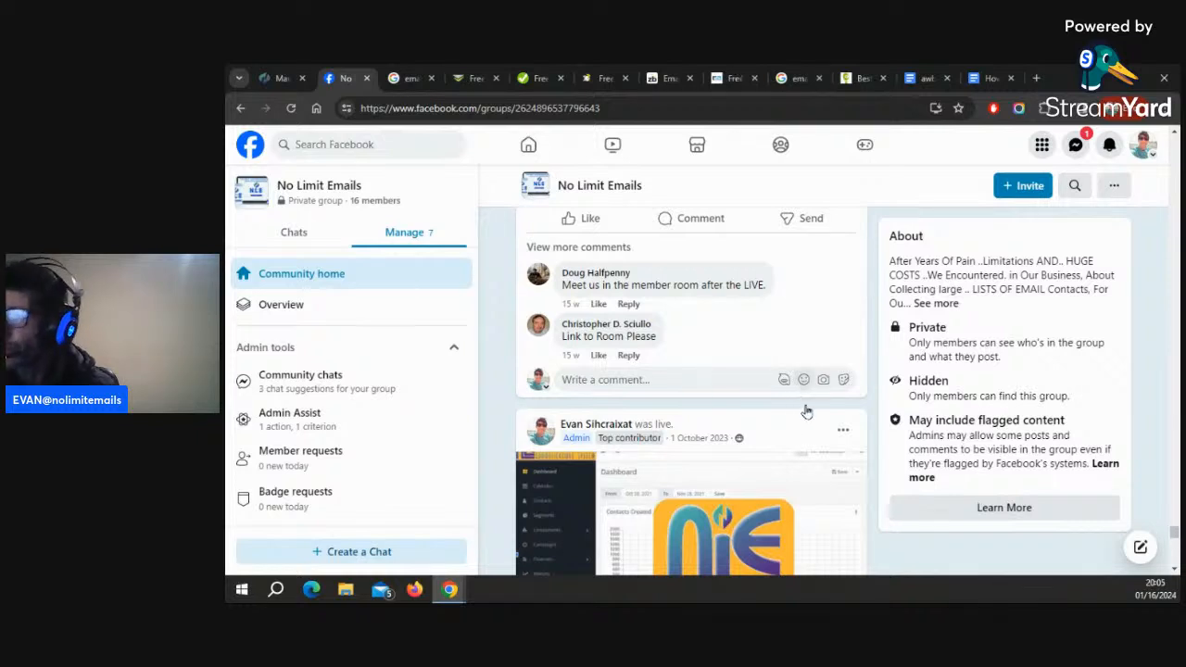
scroll(818, 435, "down", 5)
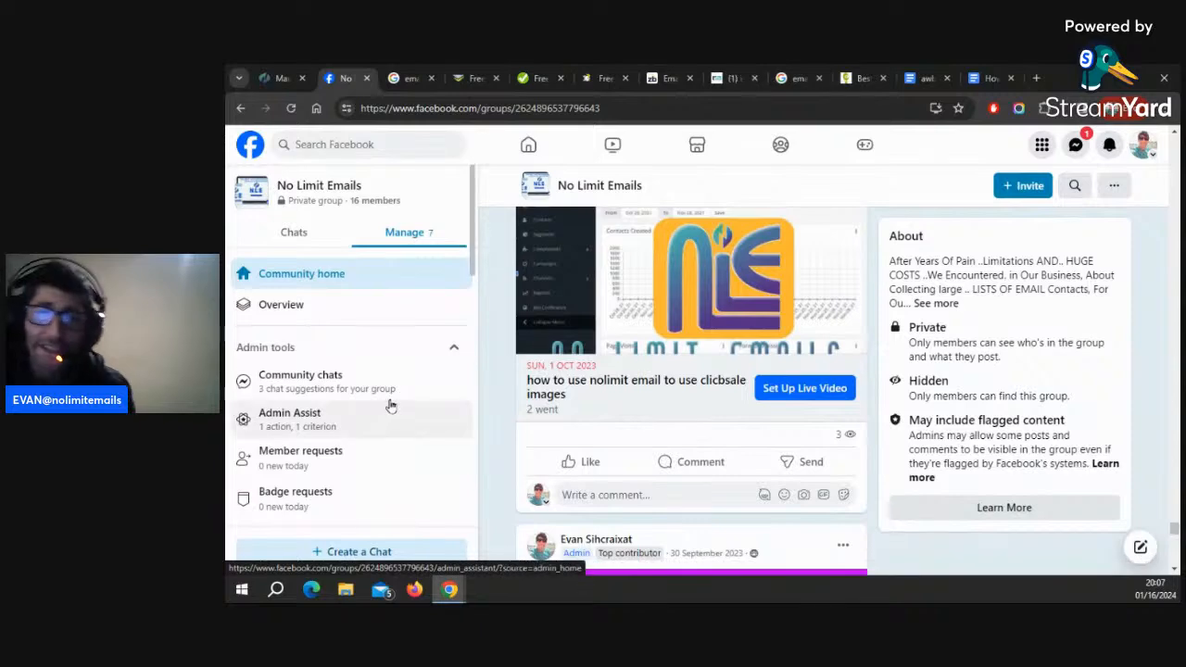
Browse further down through the September live event posts in the group feed
scroll(1149, 463, "down", 6)
scroll(1156, 446, "down", 15)
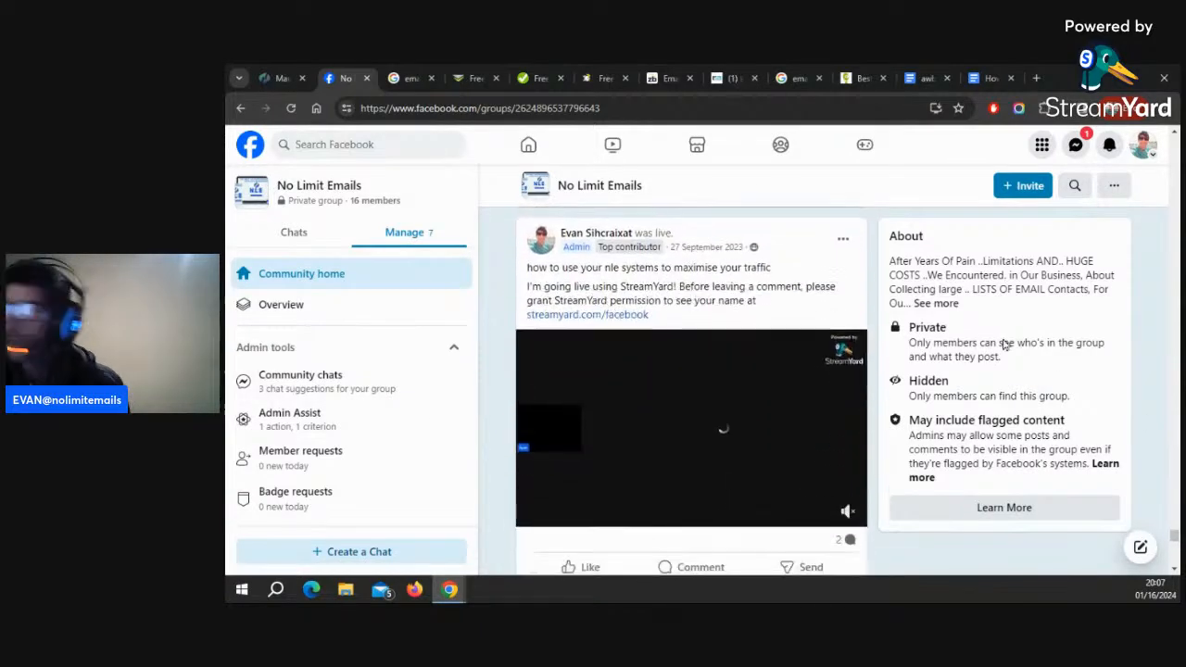
scroll(1072, 427, "down", 10)
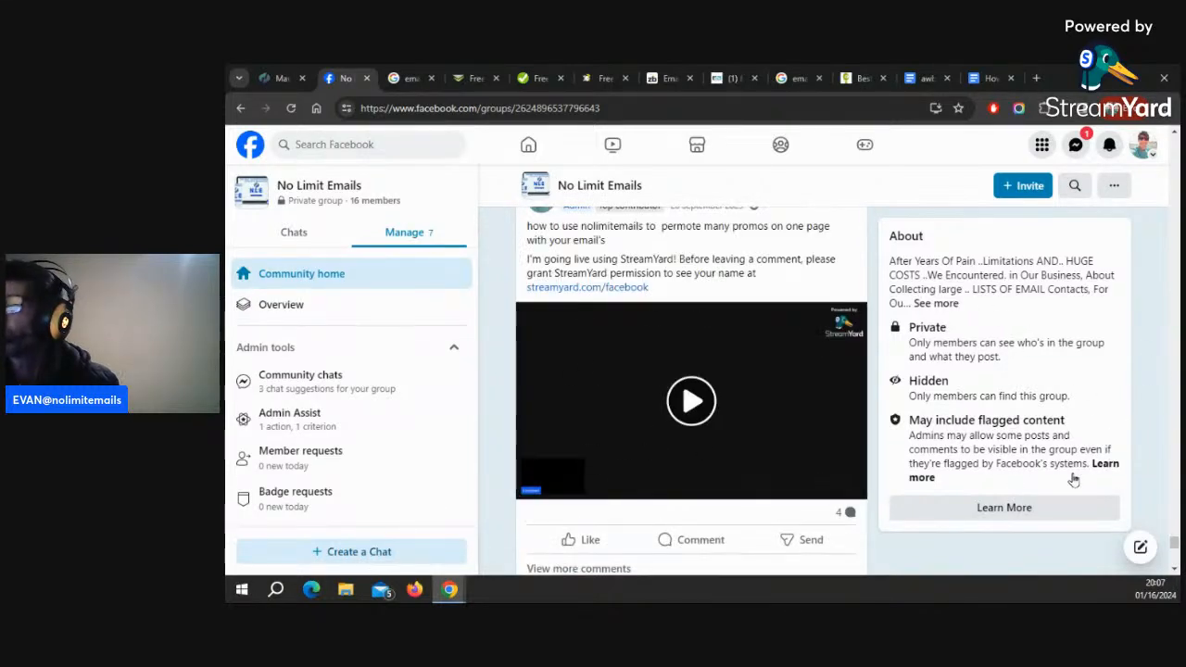
scroll(1093, 491, "down", 3)
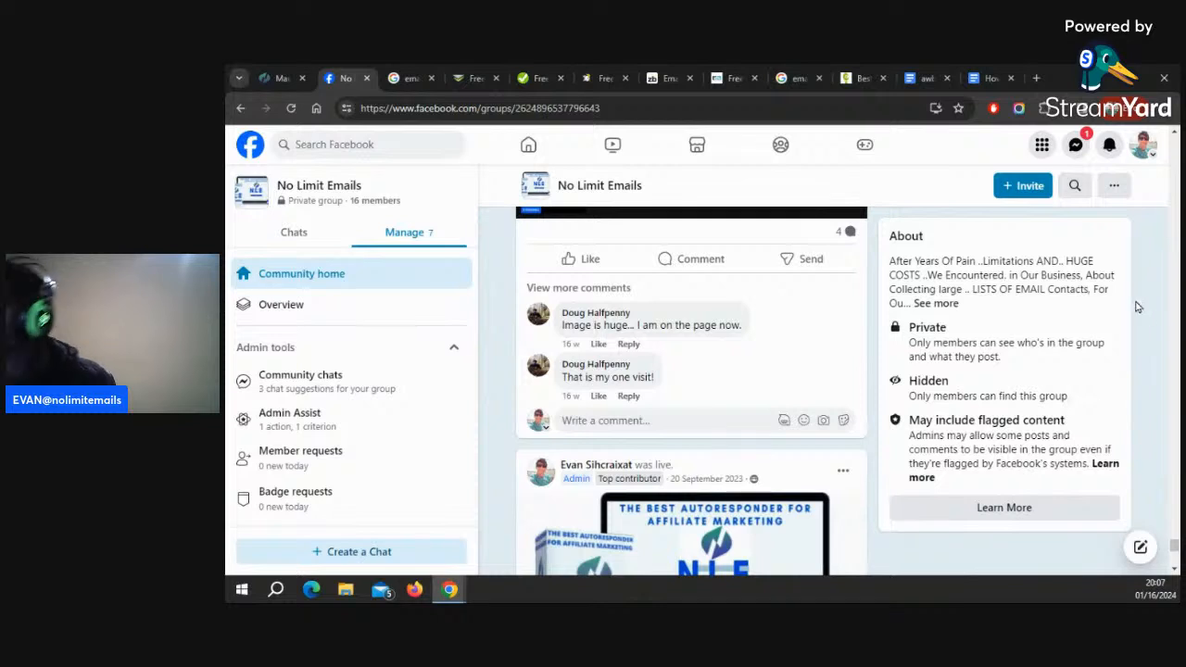
scroll(1079, 397, "down", 5)
scroll(1071, 393, "down", 2)
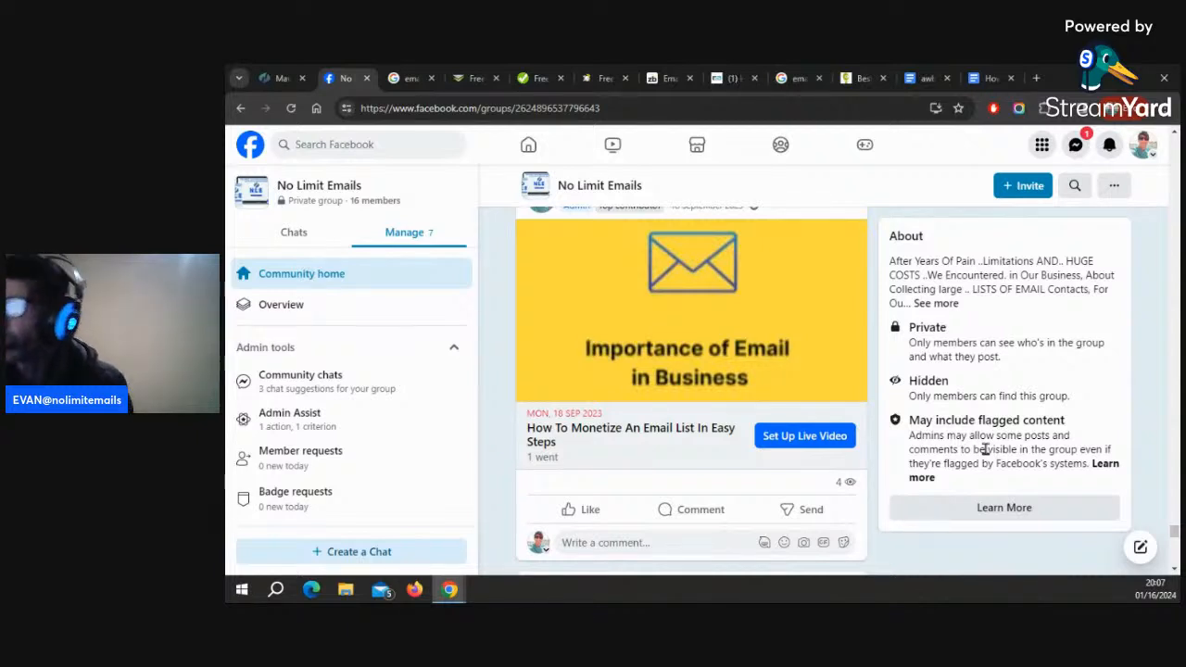
scroll(985, 449, "down", 1)
scroll(984, 449, "down", 2)
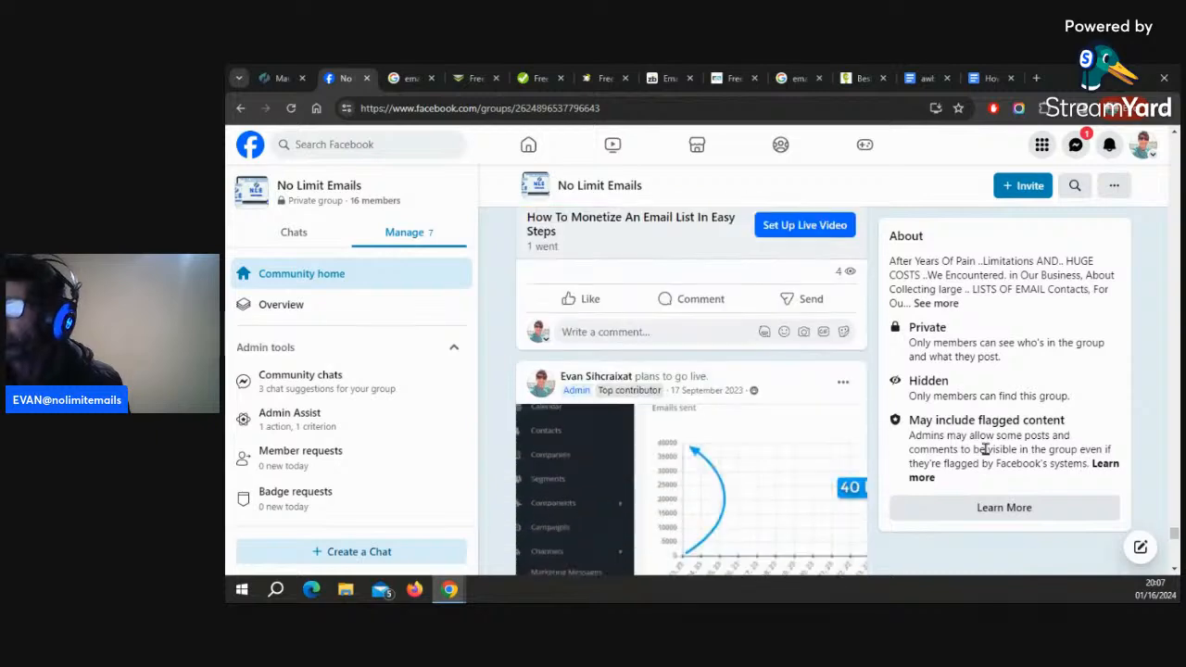
scroll(984, 449, "down", 10)
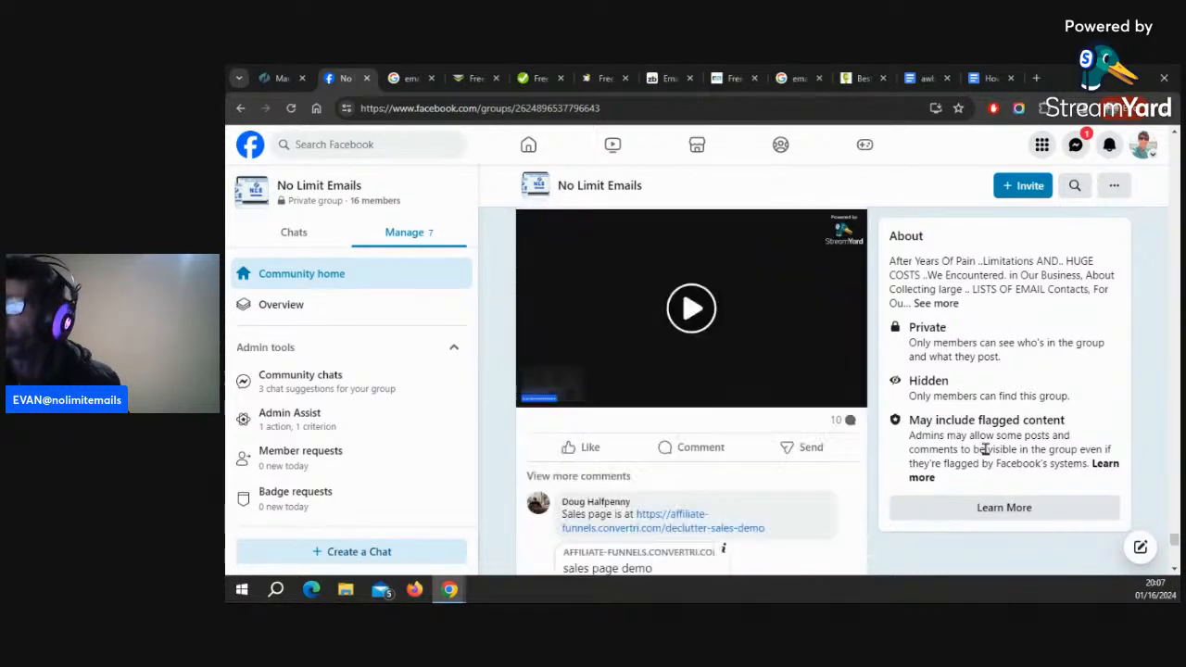
scroll(985, 449, "up", 5)
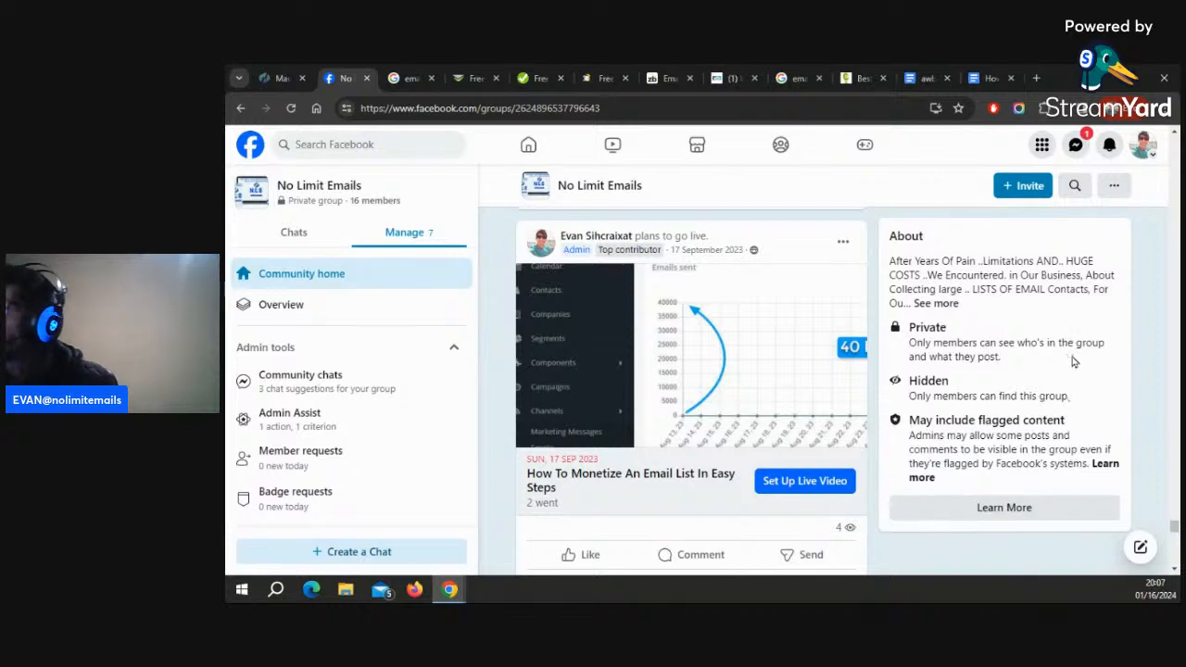
Scroll to the earliest live posts and play the replay of the pages-and-forms session
scroll(1060, 391, "down", 4)
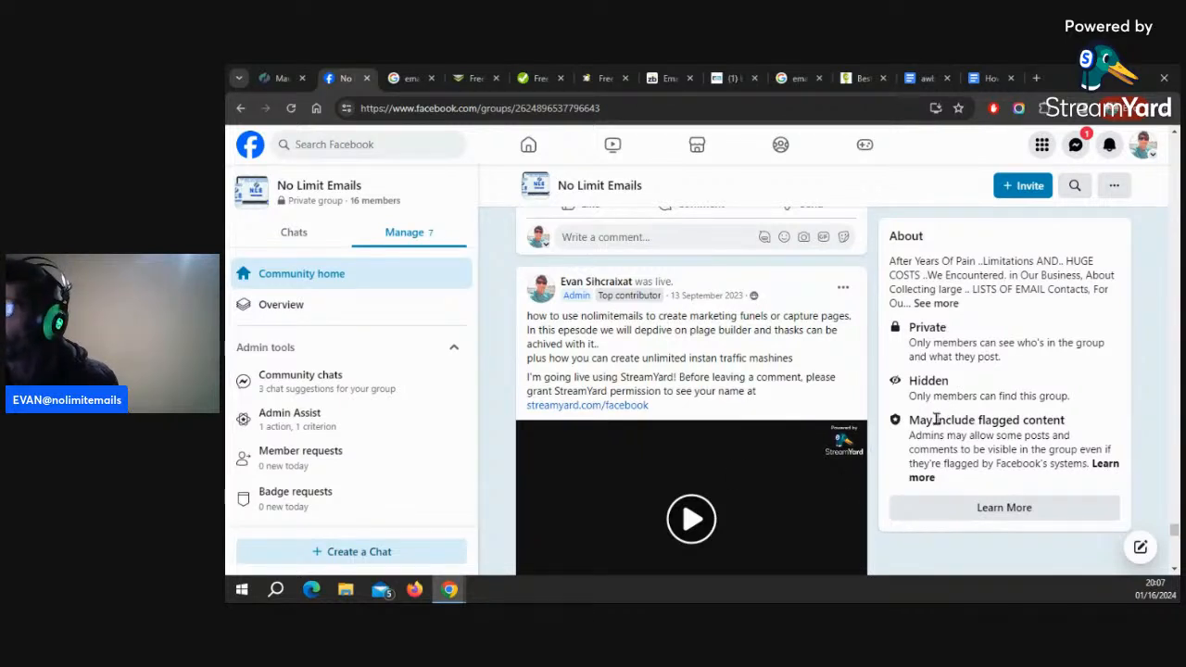
scroll(946, 418, "down", 5)
scroll(936, 418, "down", 10)
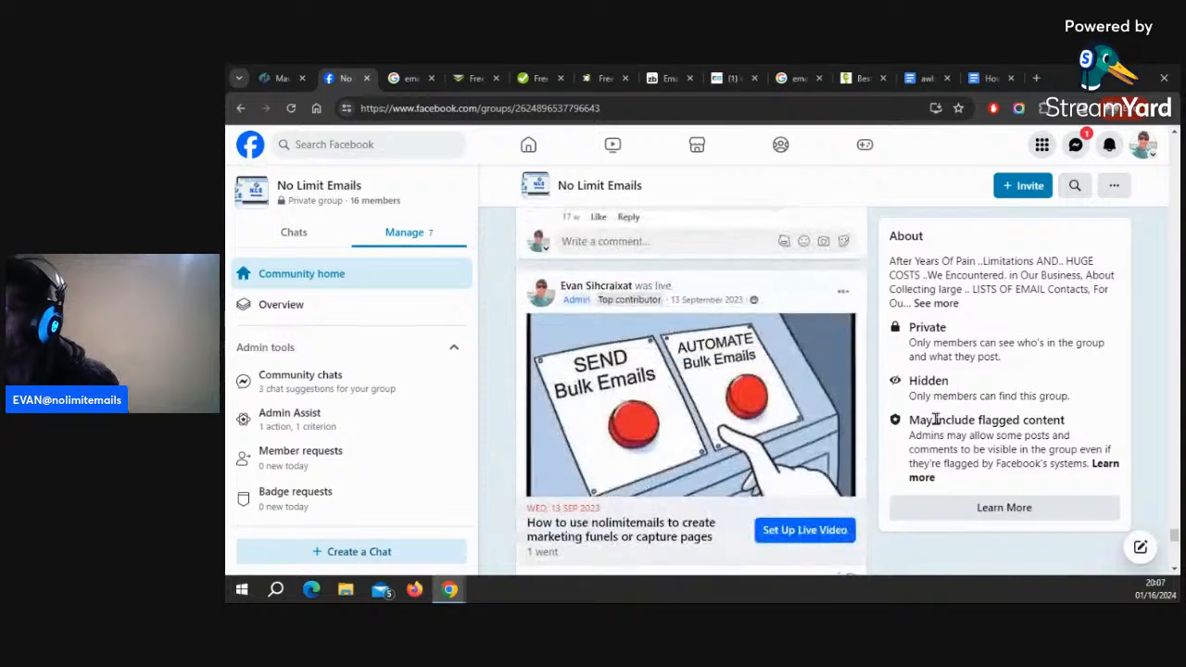
scroll(935, 419, "down", 10)
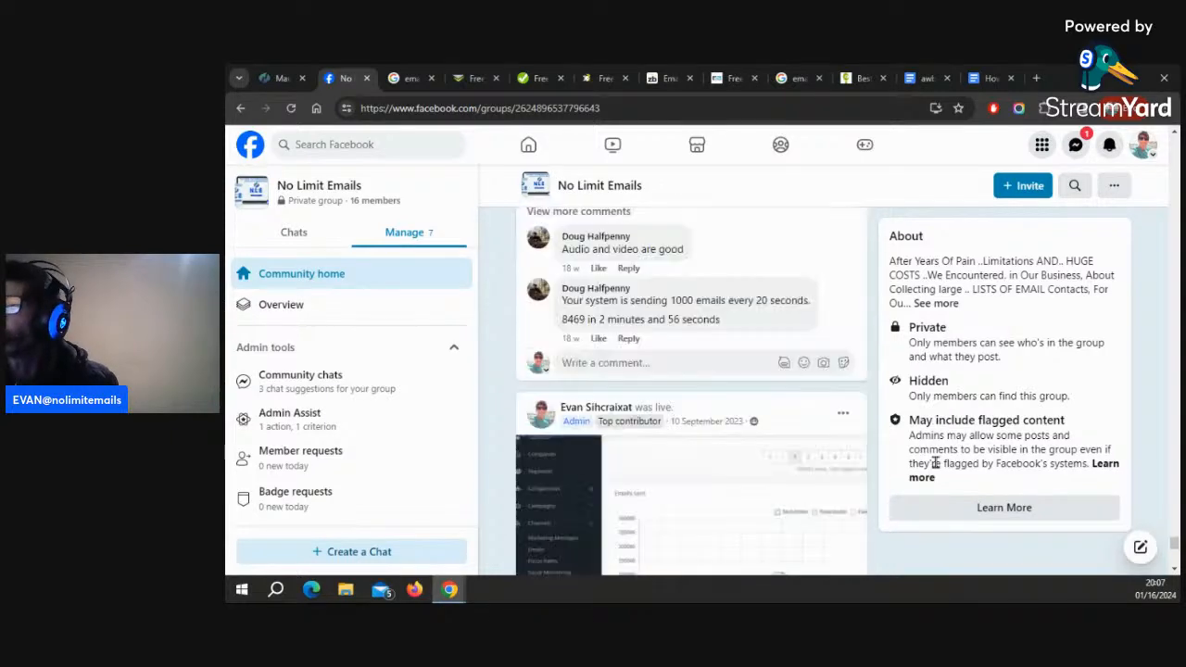
scroll(935, 463, "down", 10)
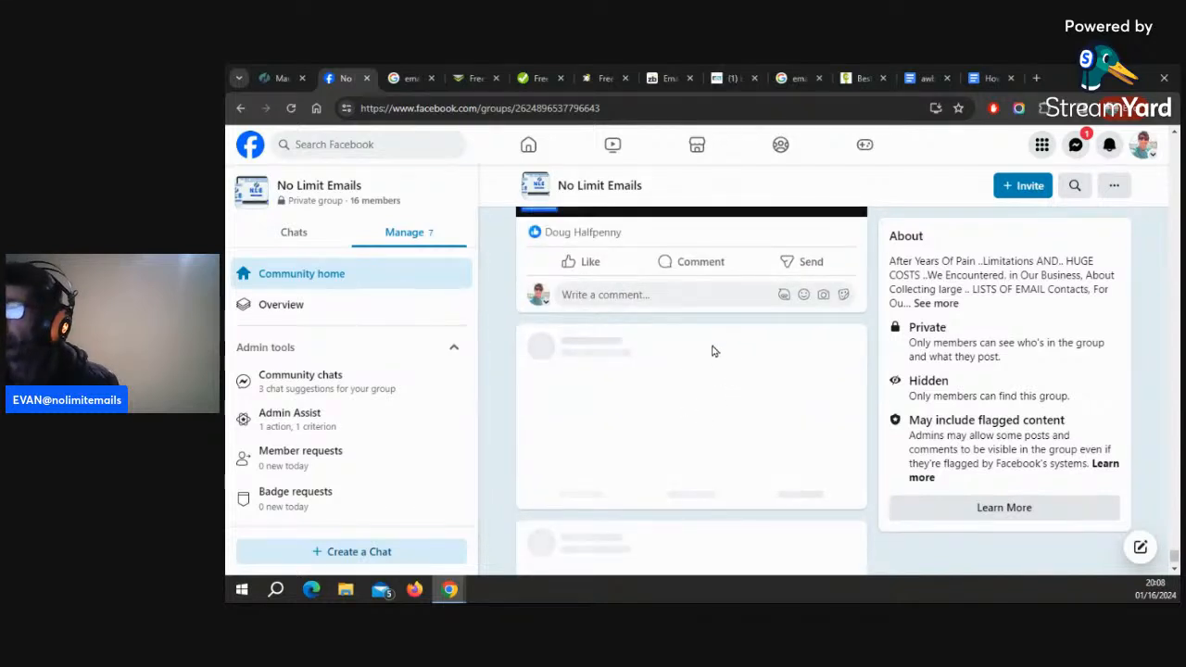
scroll(718, 352, "down", 2)
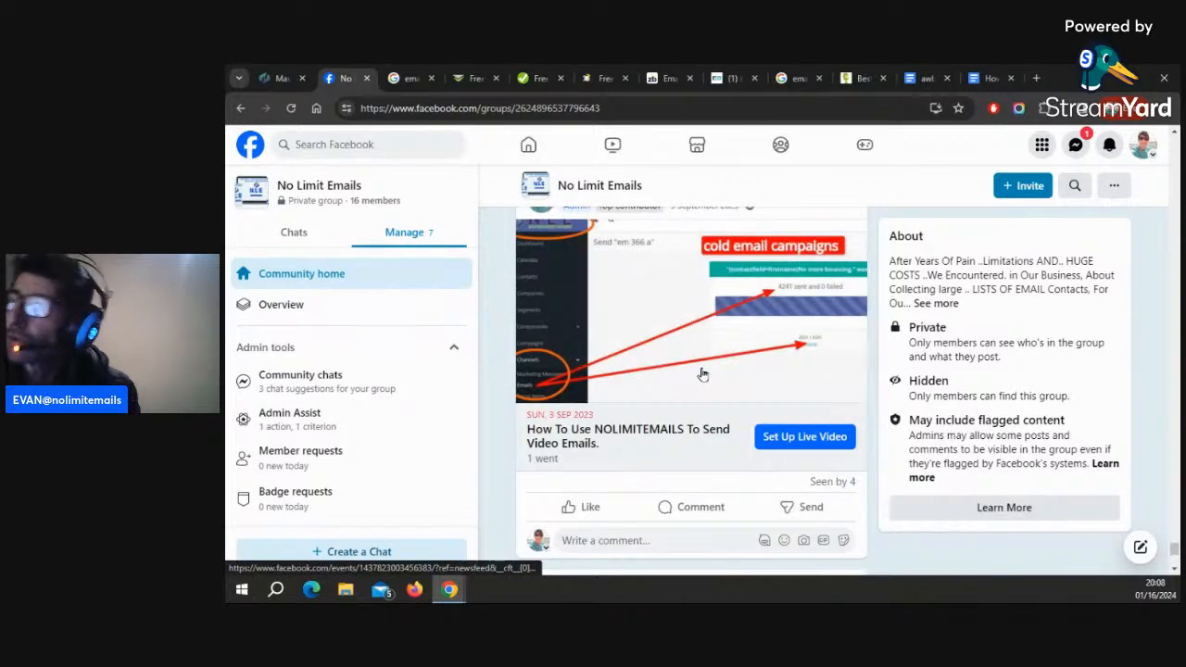
scroll(702, 374, "down", 4)
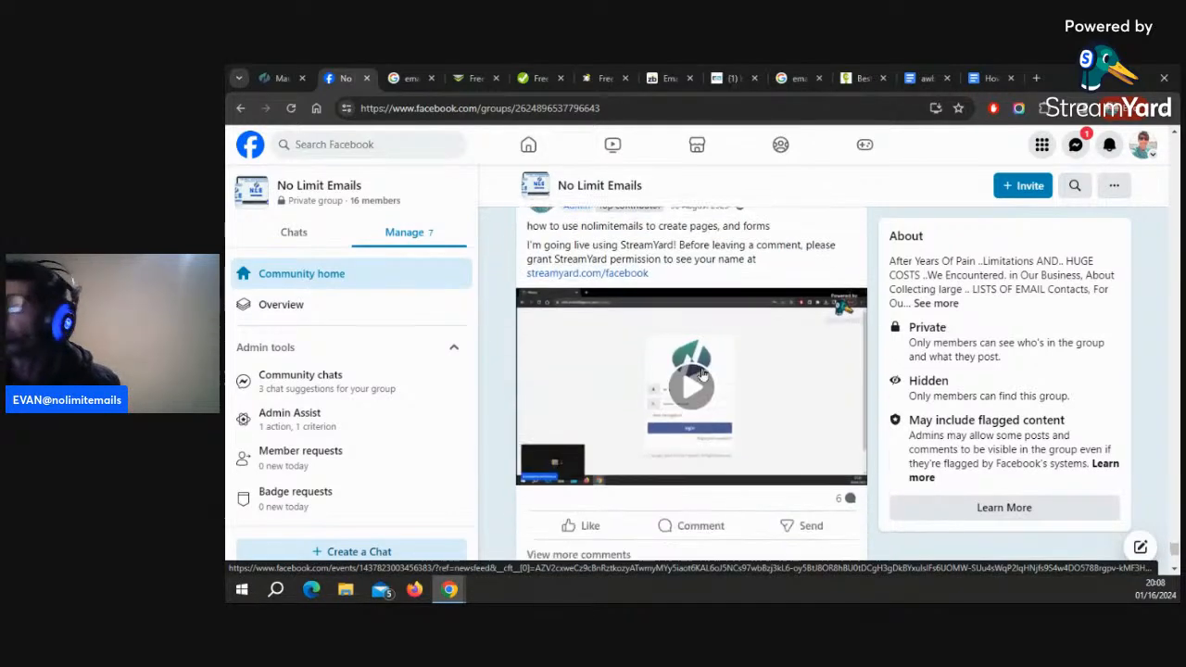
scroll(702, 375, "down", 2)
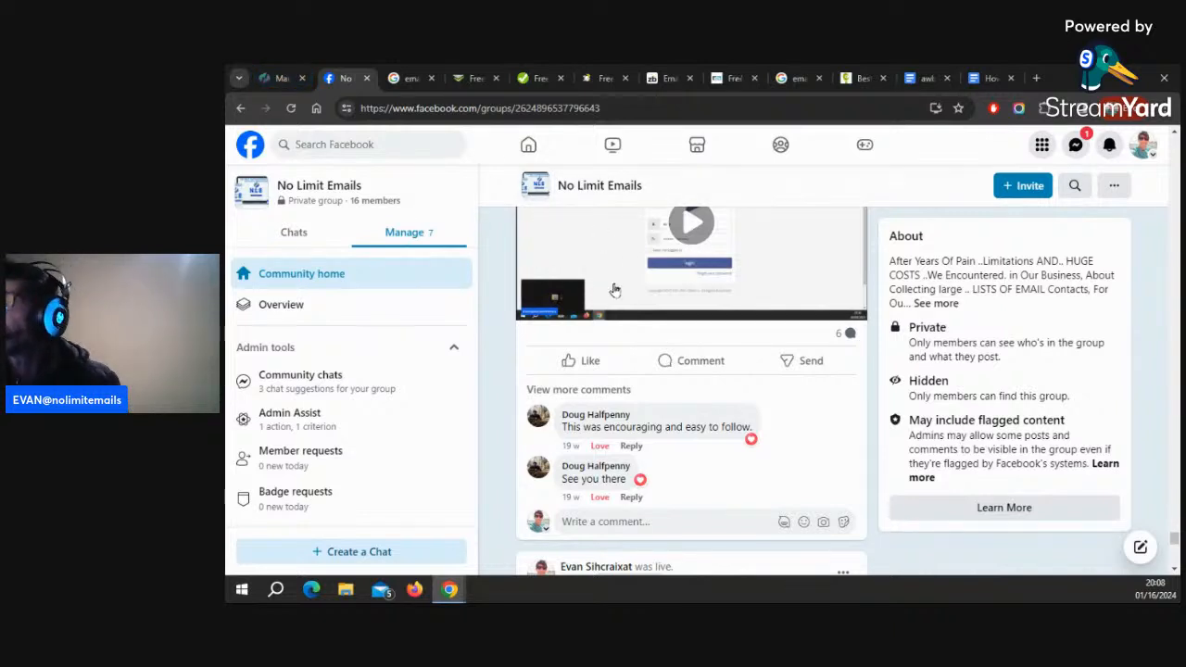
left_click(666, 288)
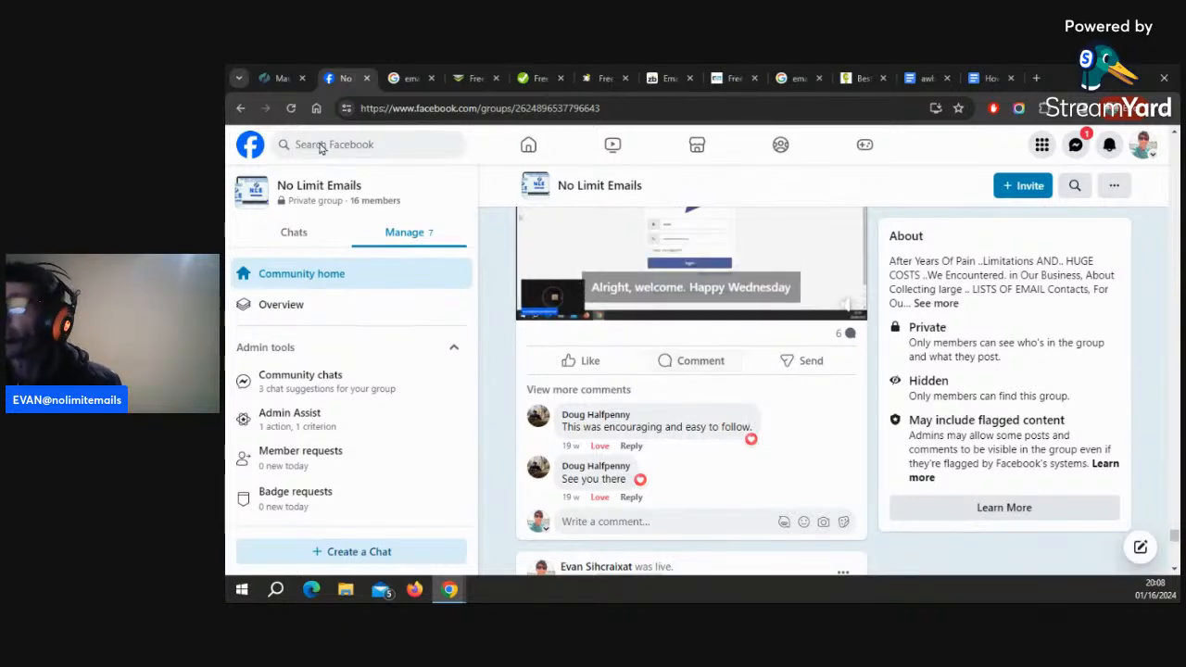
Return to the No Limit Emails login page and tick the keep me logged in option
left_click(278, 78)
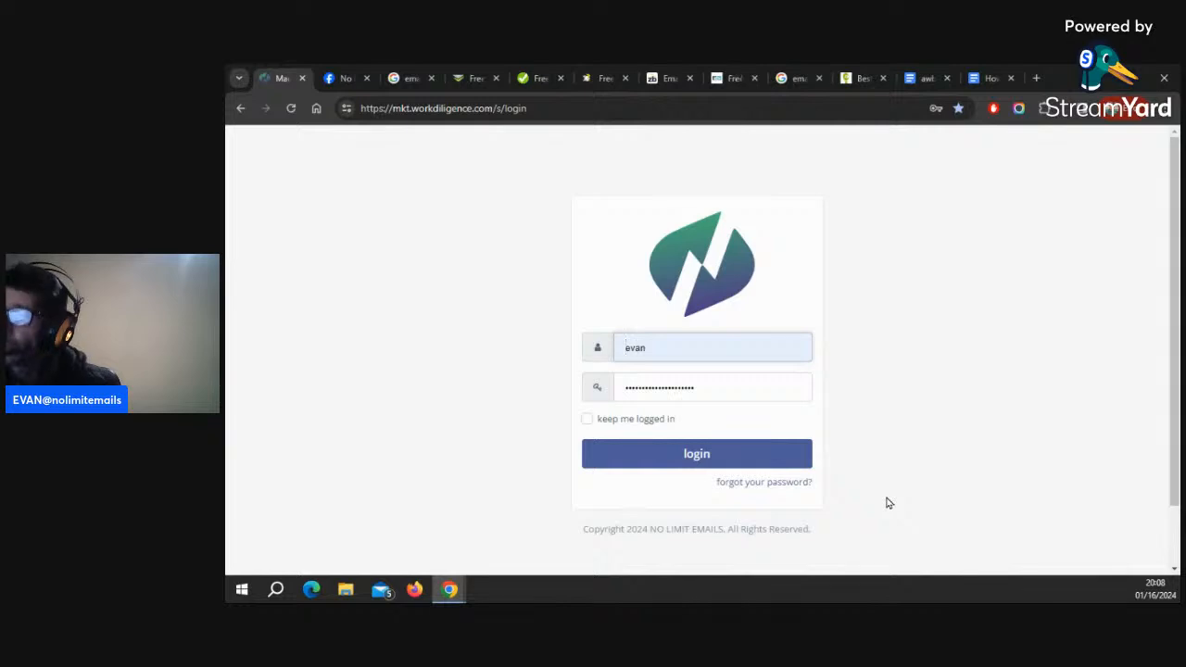
left_click(586, 419)
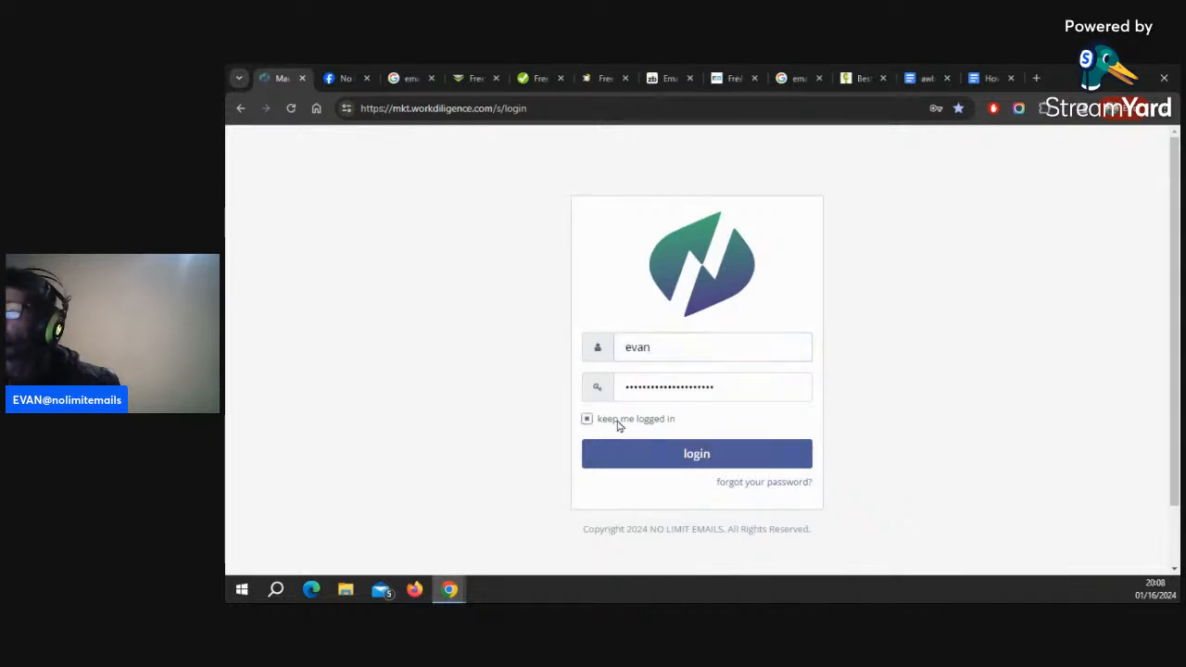
Log in to the marketing system and select the dashboard's web address
left_click(707, 456)
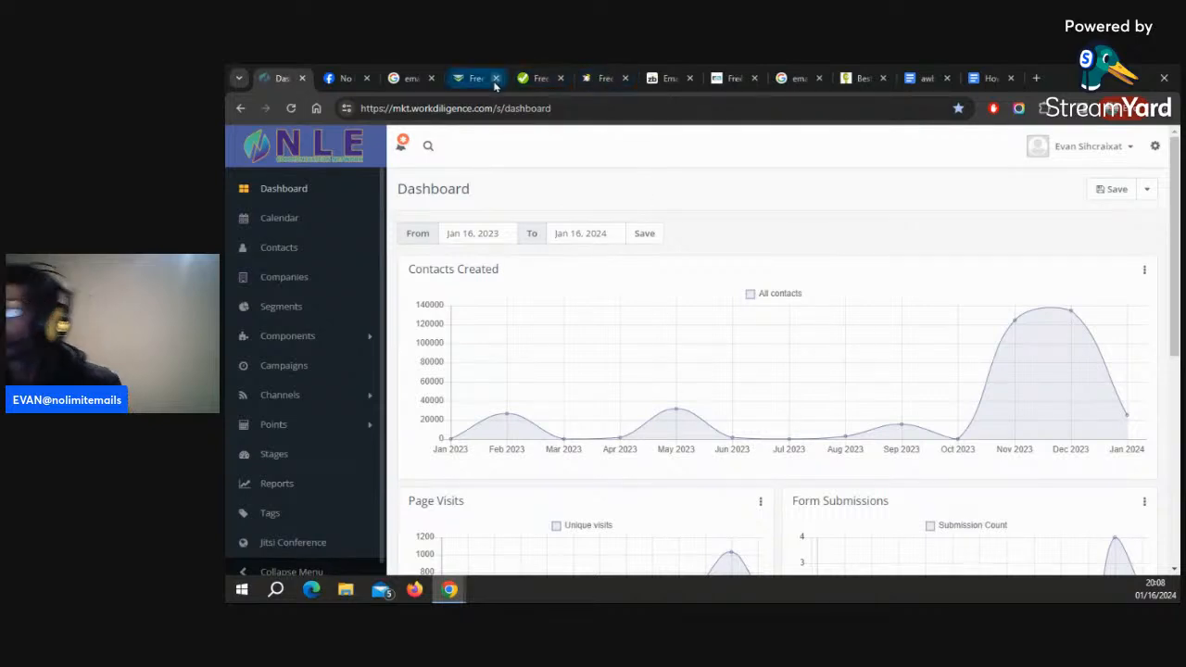
left_click_drag(409, 109, 709, 143)
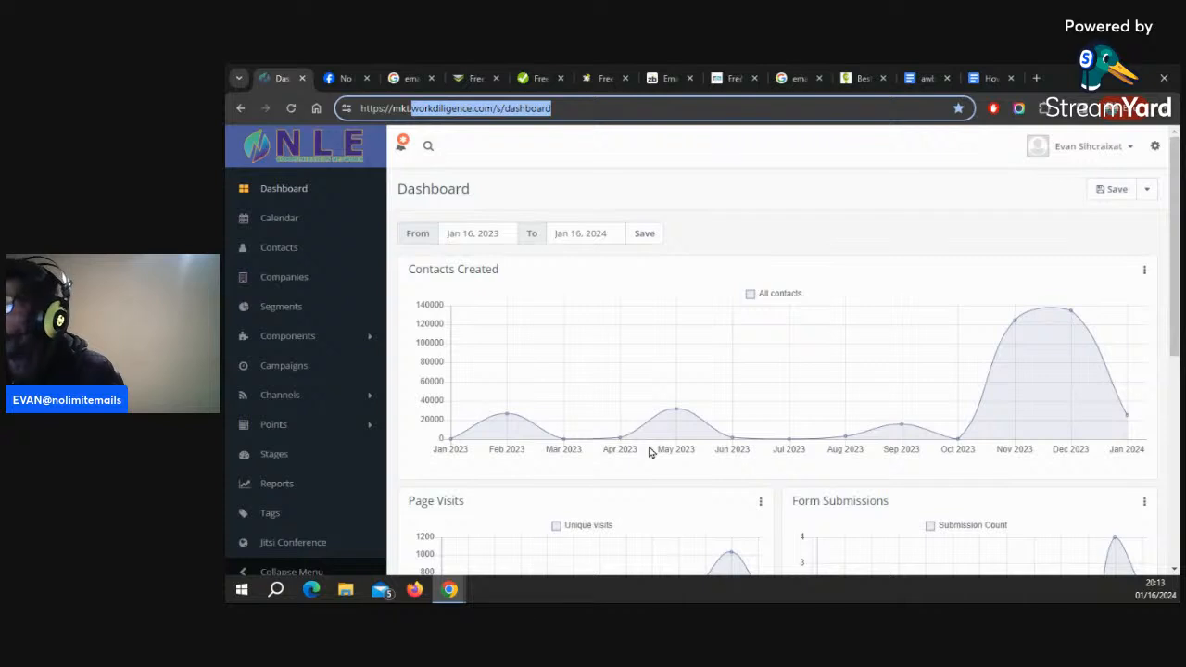
left_click(409, 111)
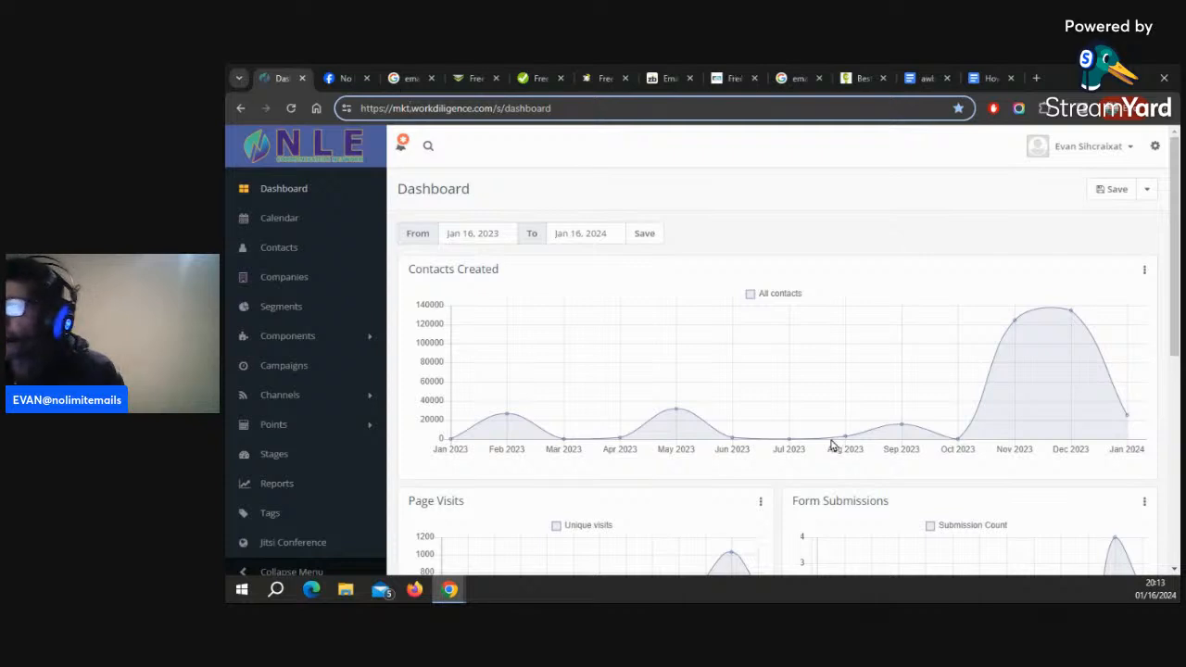
key("ctrl+a")
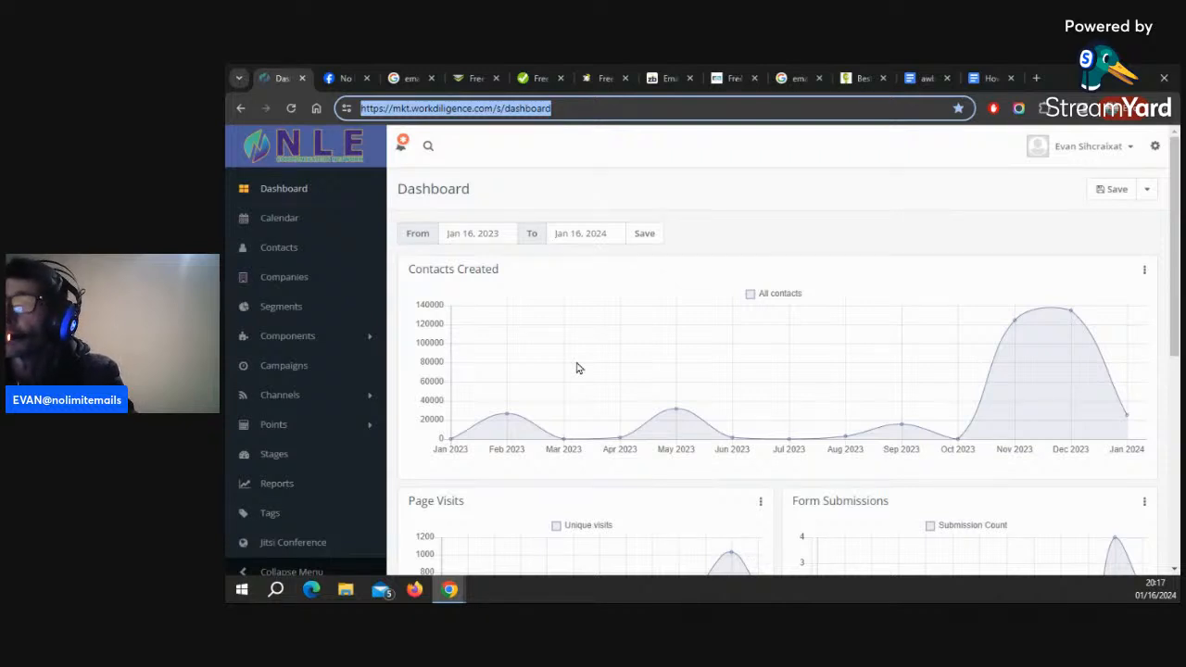
Create a new contact segment named yt demo email and save and close it
left_click(290, 312)
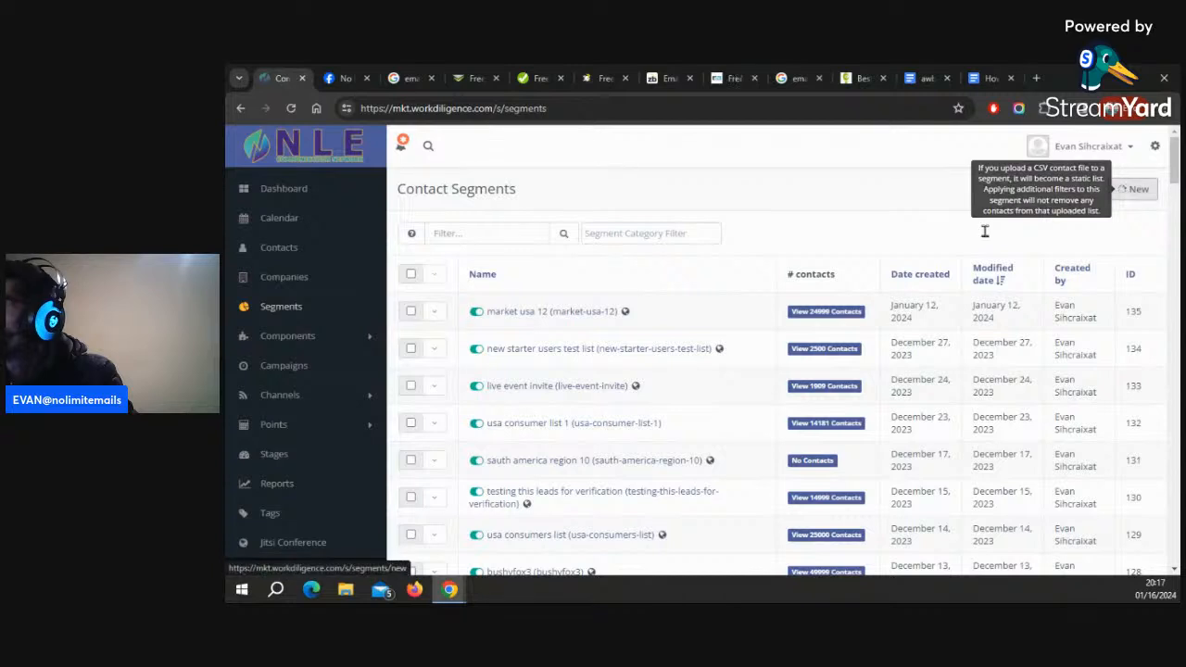
left_click(1132, 189)
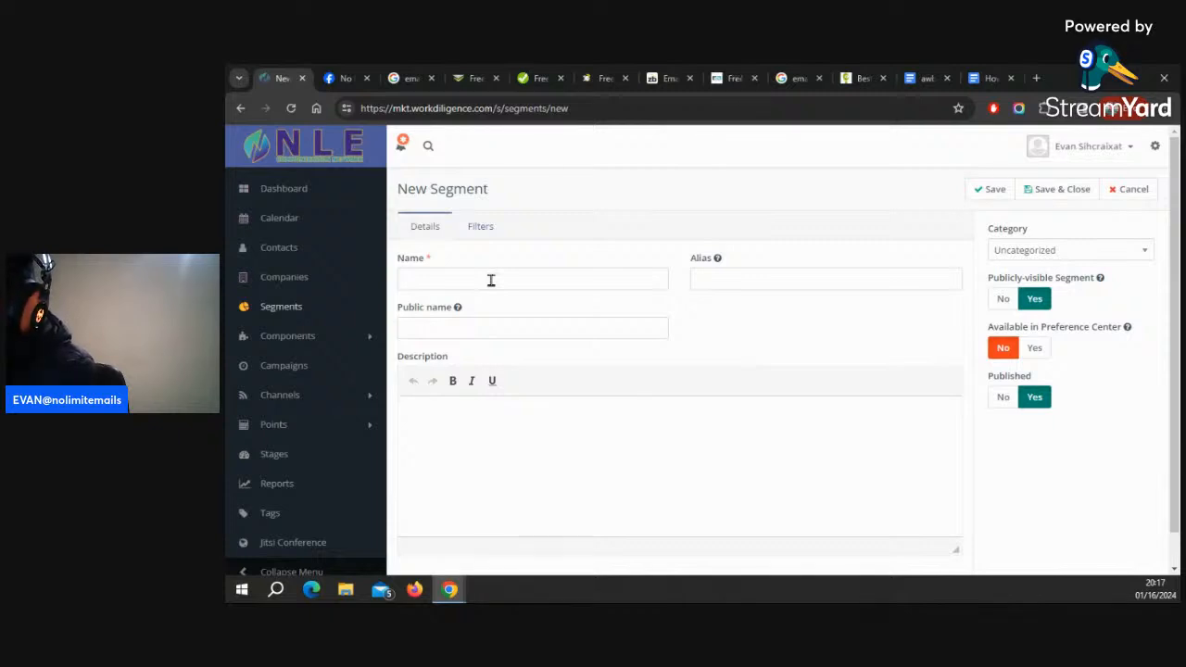
scroll(491, 282, "down", 1)
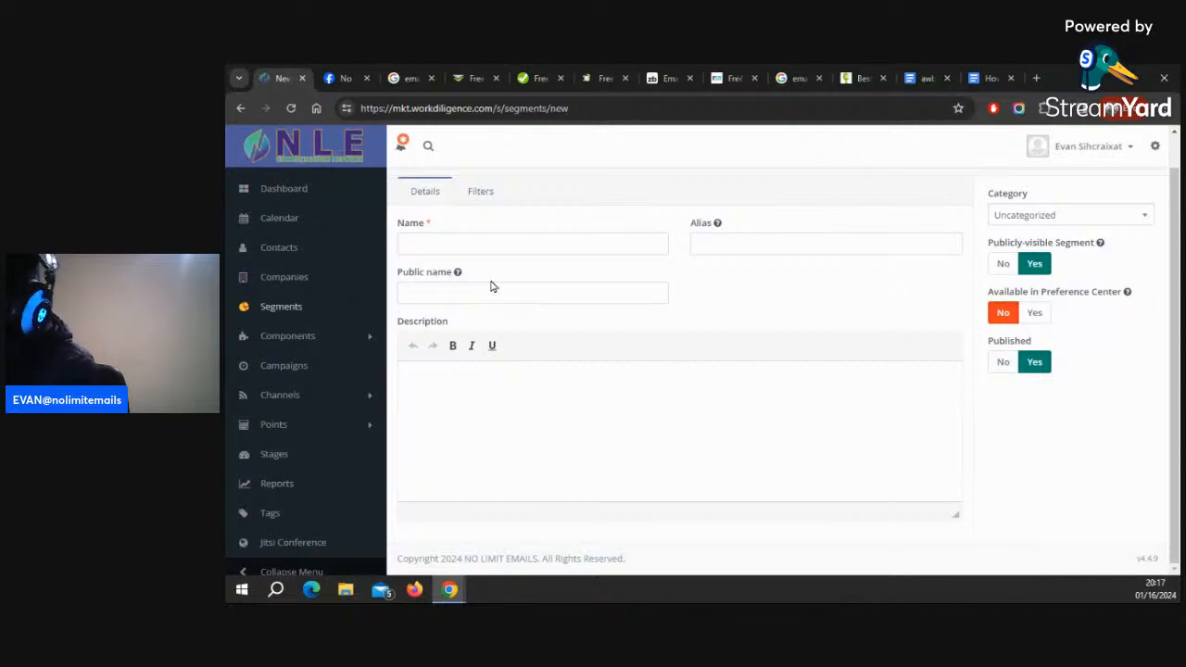
left_click(469, 240)
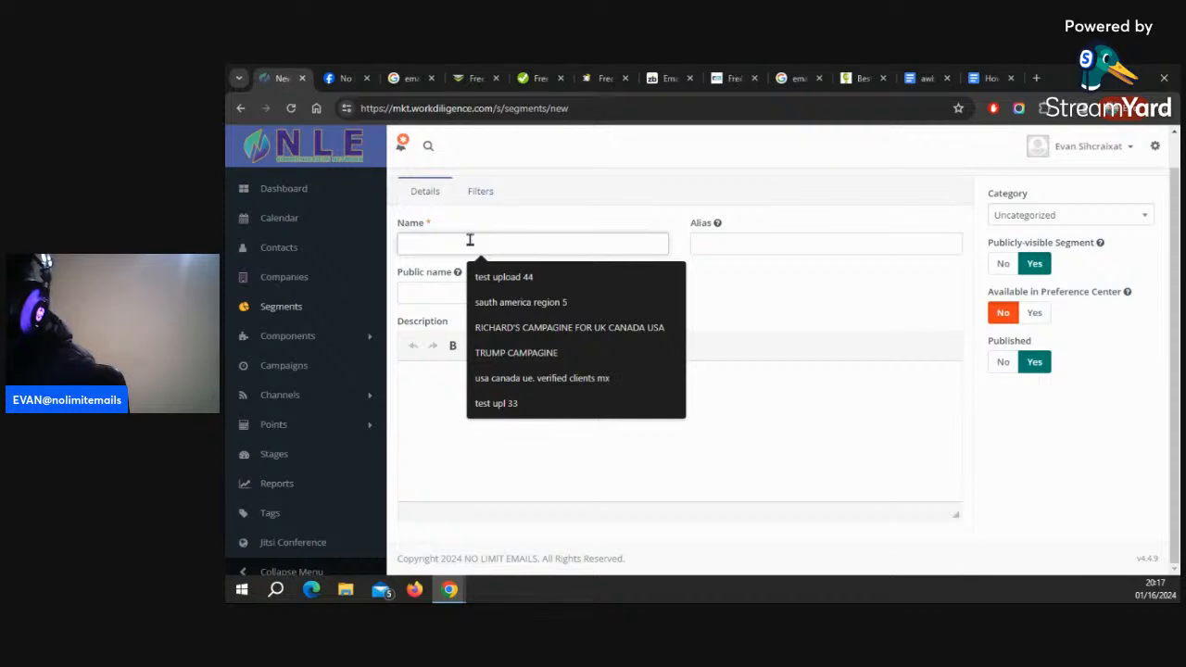
type("yt")
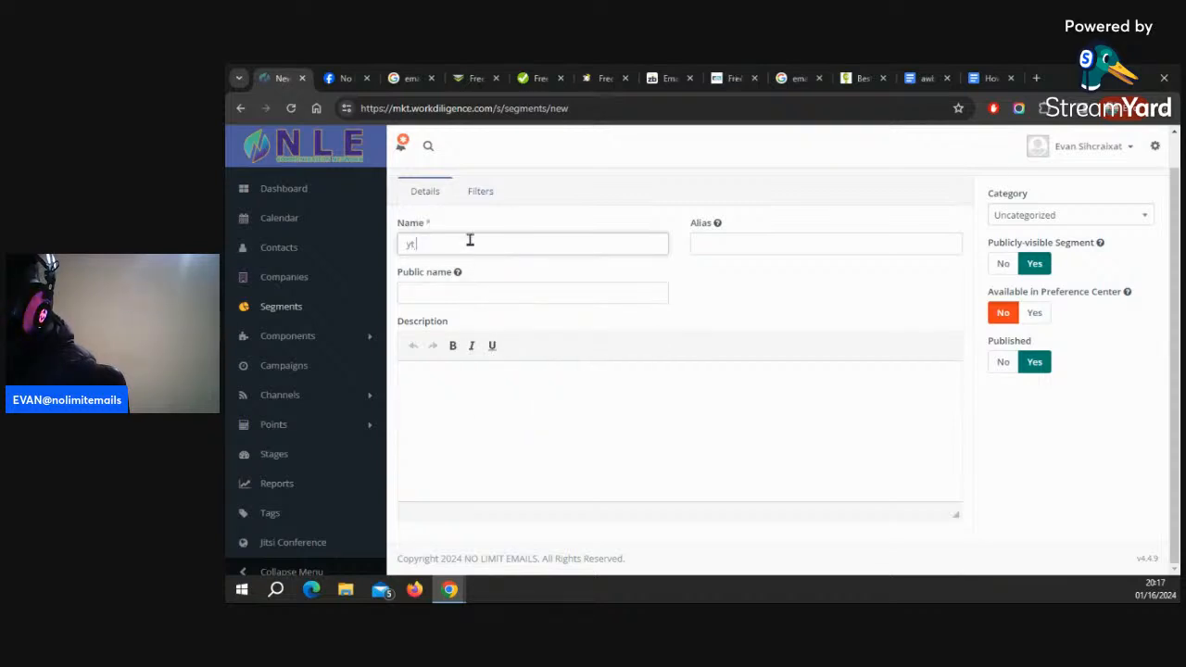
type(" demo e")
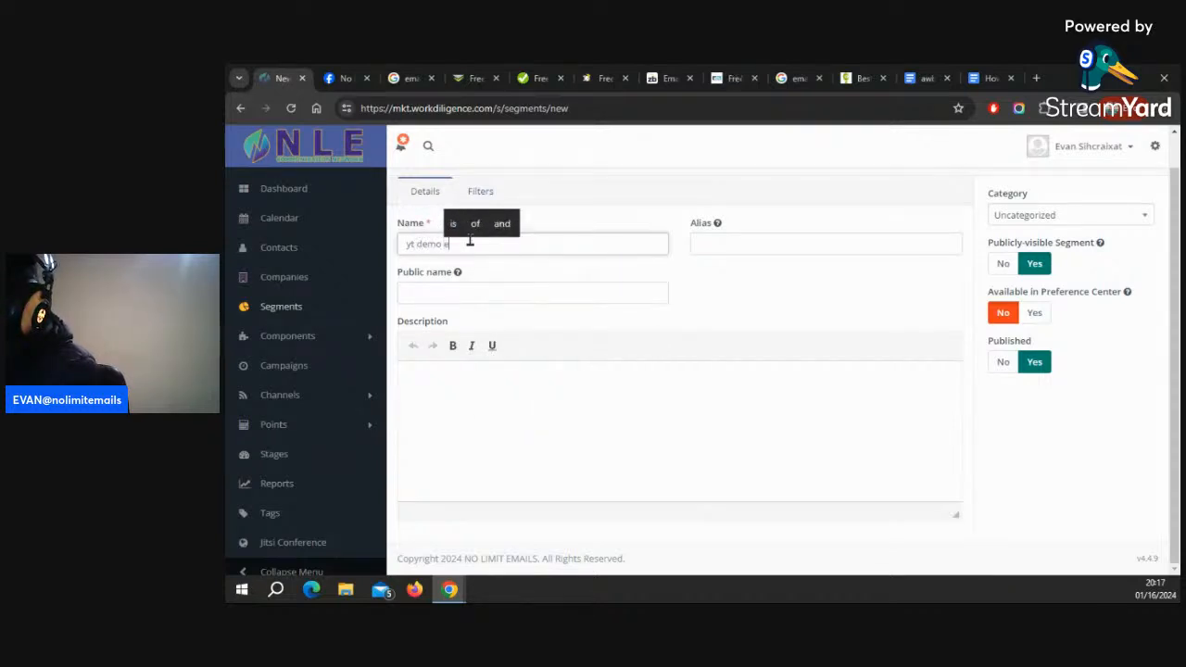
type("mail")
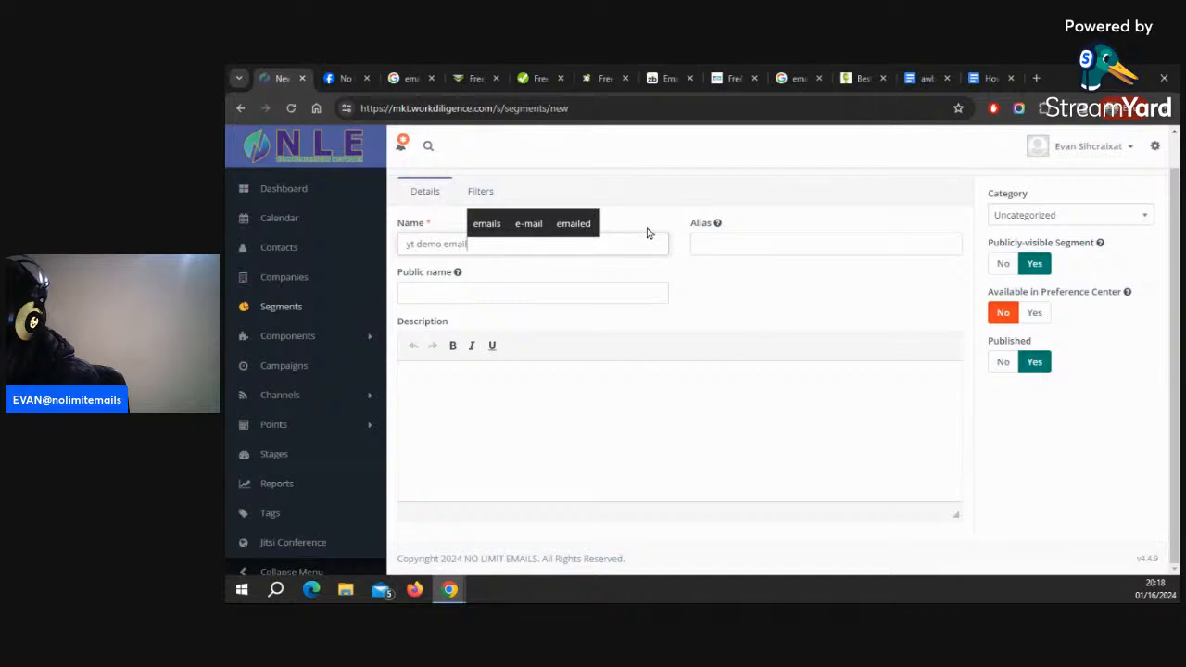
scroll(1123, 243, "up", 1)
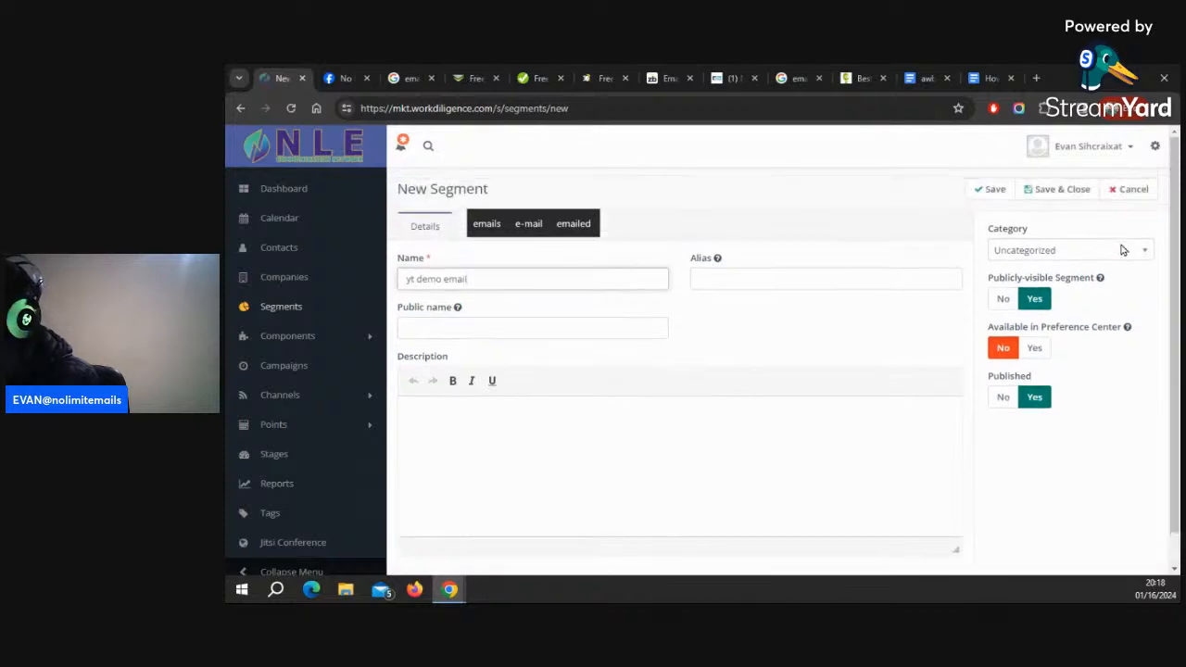
left_click(1057, 189)
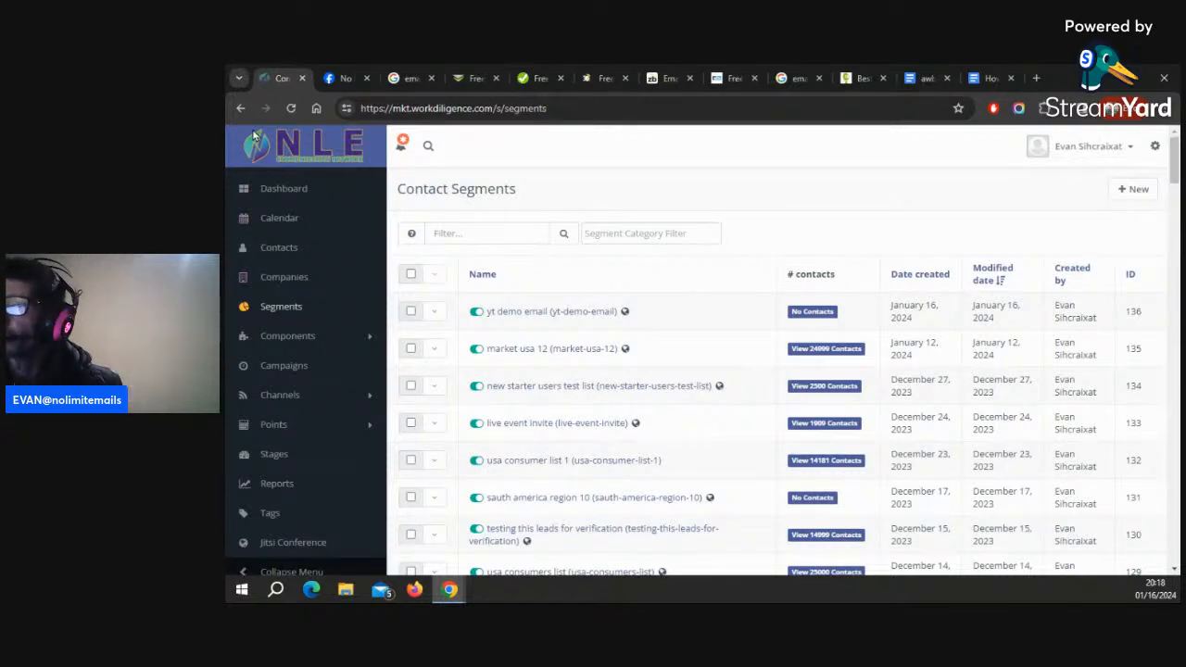
Close the segments tab and open the awberr price comparison document to review its pricing text
key("ctrl+w")
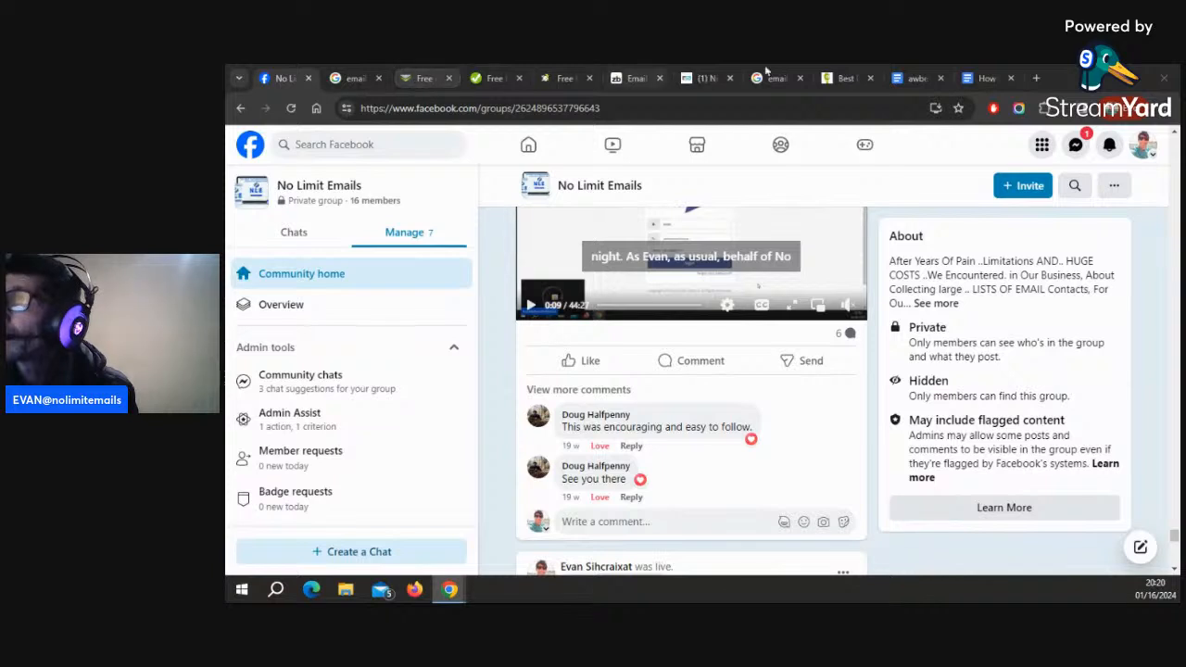
left_click(985, 79)
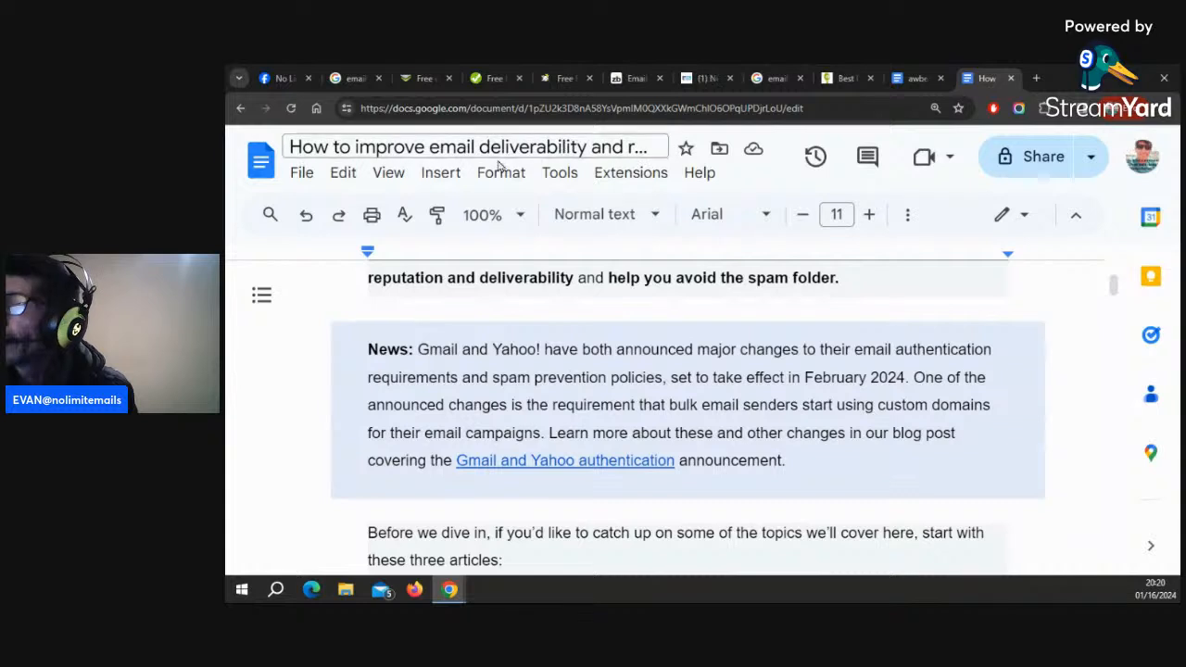
left_click(910, 79)
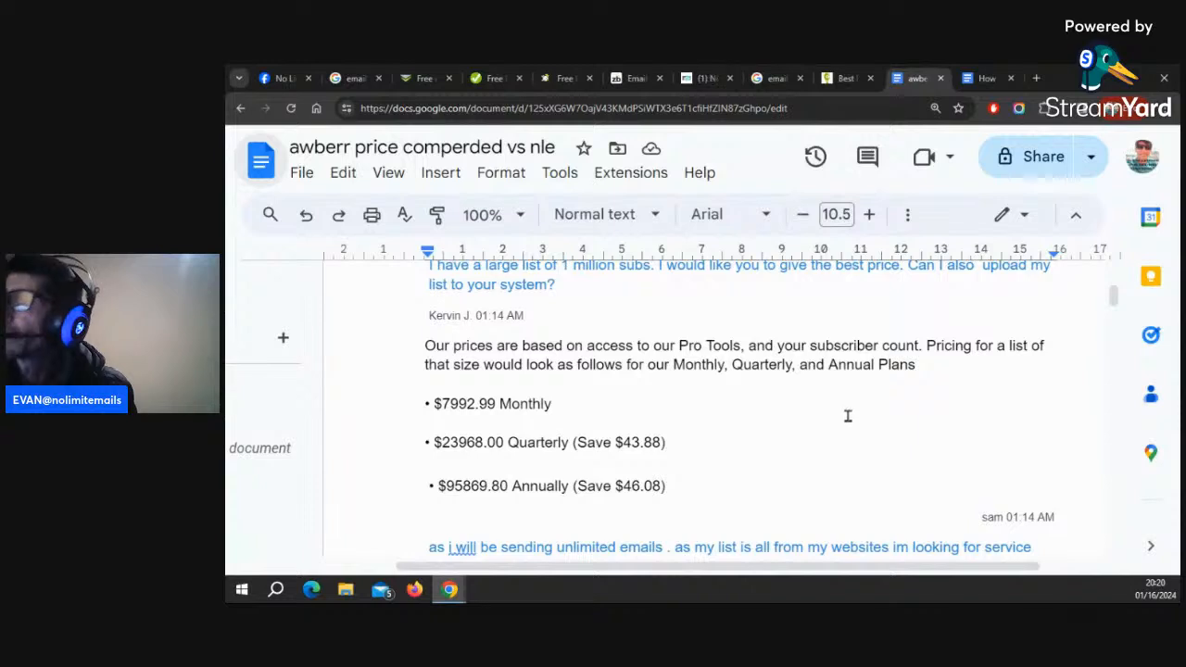
scroll(848, 417, "up", 2)
scroll(848, 417, "down", 2)
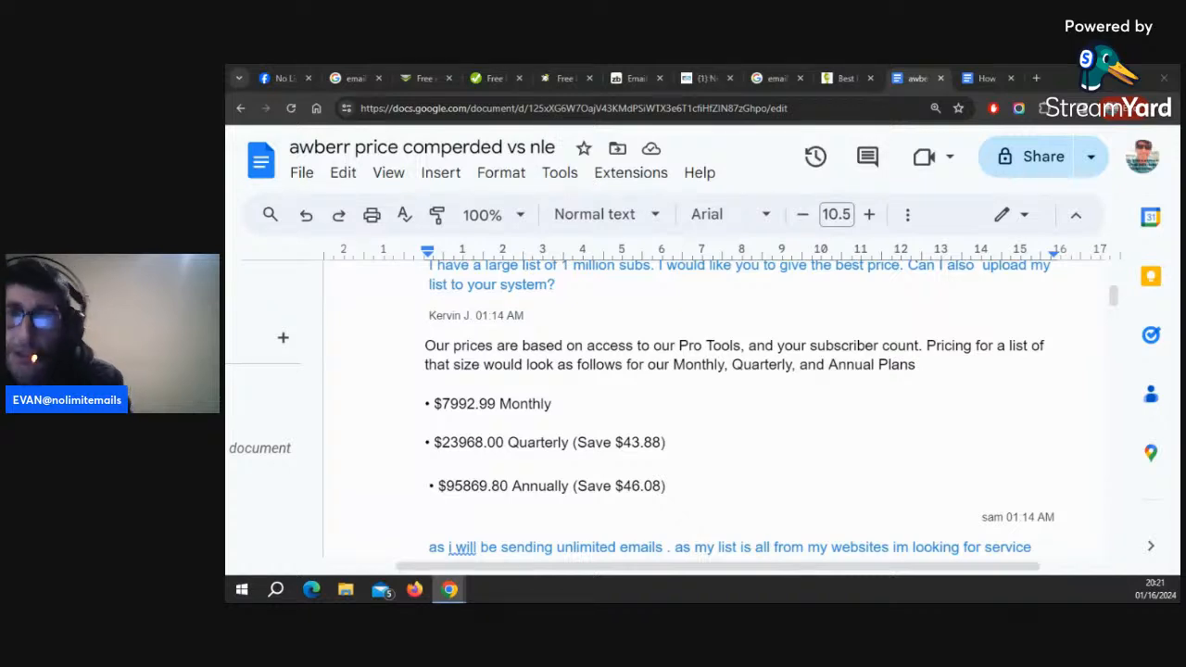
Bring the Import Contacts window for the yt demo email segment to full size and start the import in browser
left_click_drag(1177, 129, 342, 158)
left_click_drag(350, 204, 397, 146)
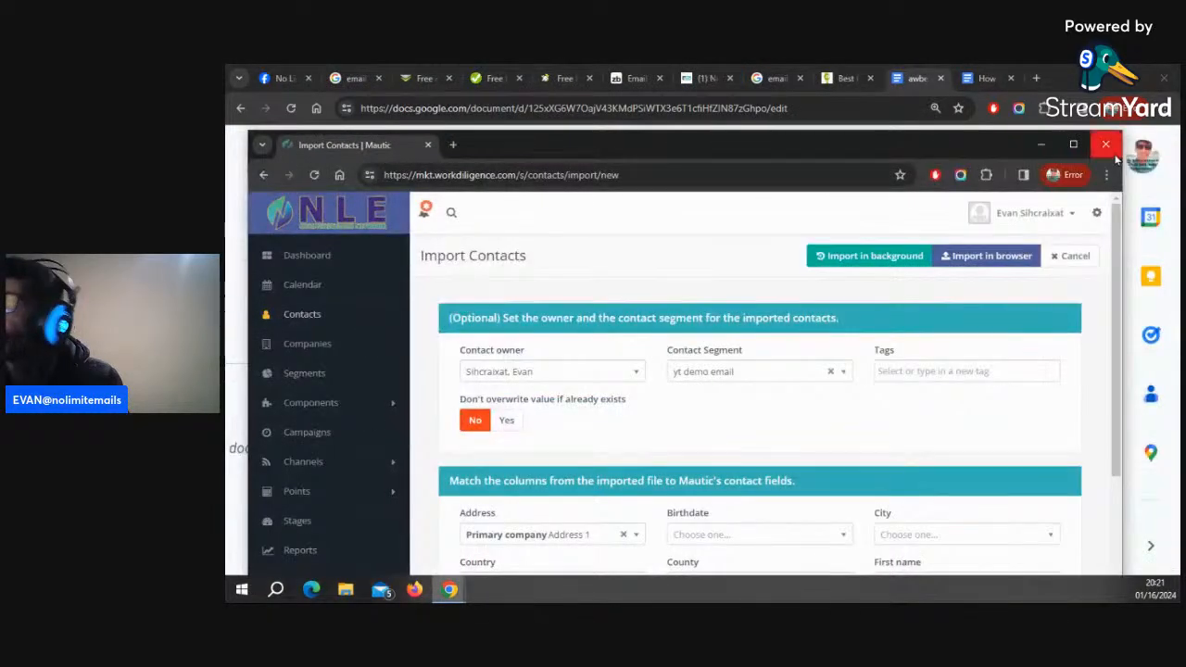
left_click(1067, 148)
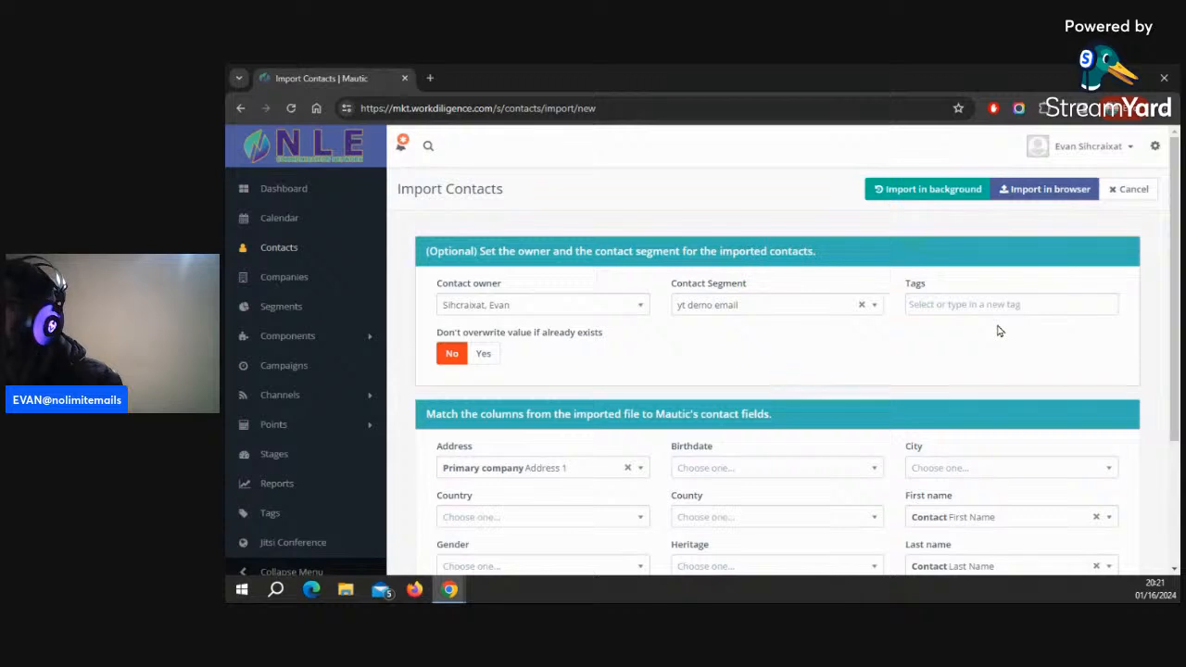
left_click(1045, 196)
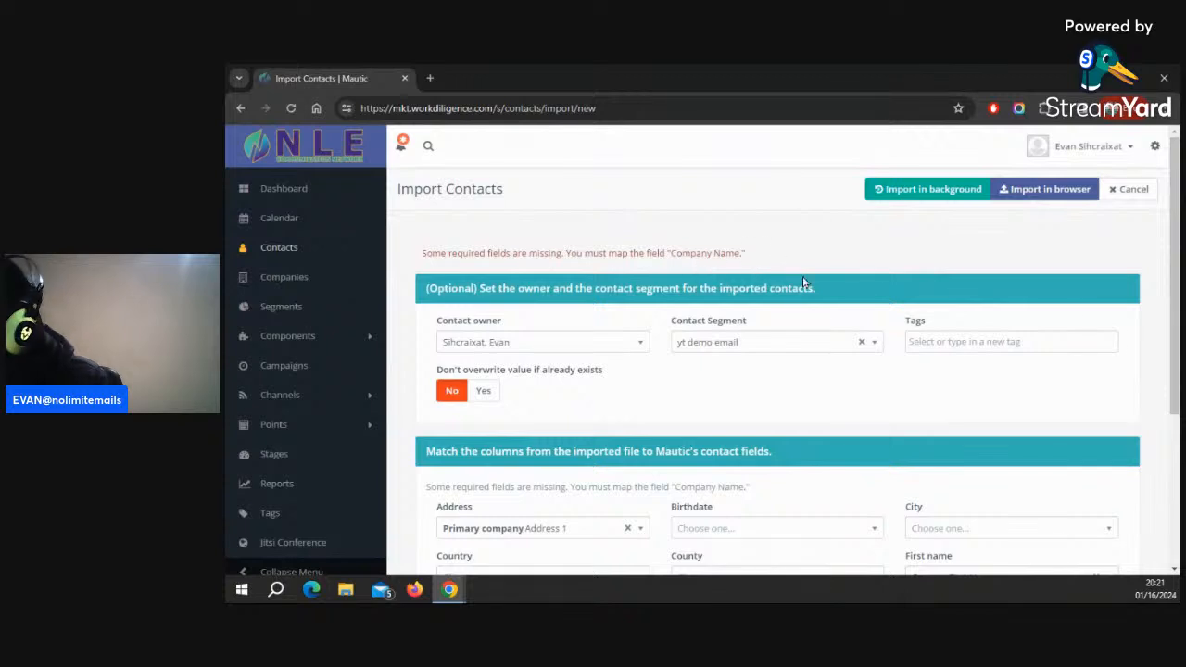
Map the County and Country columns to the Contact ID field
scroll(909, 447, "down", 3)
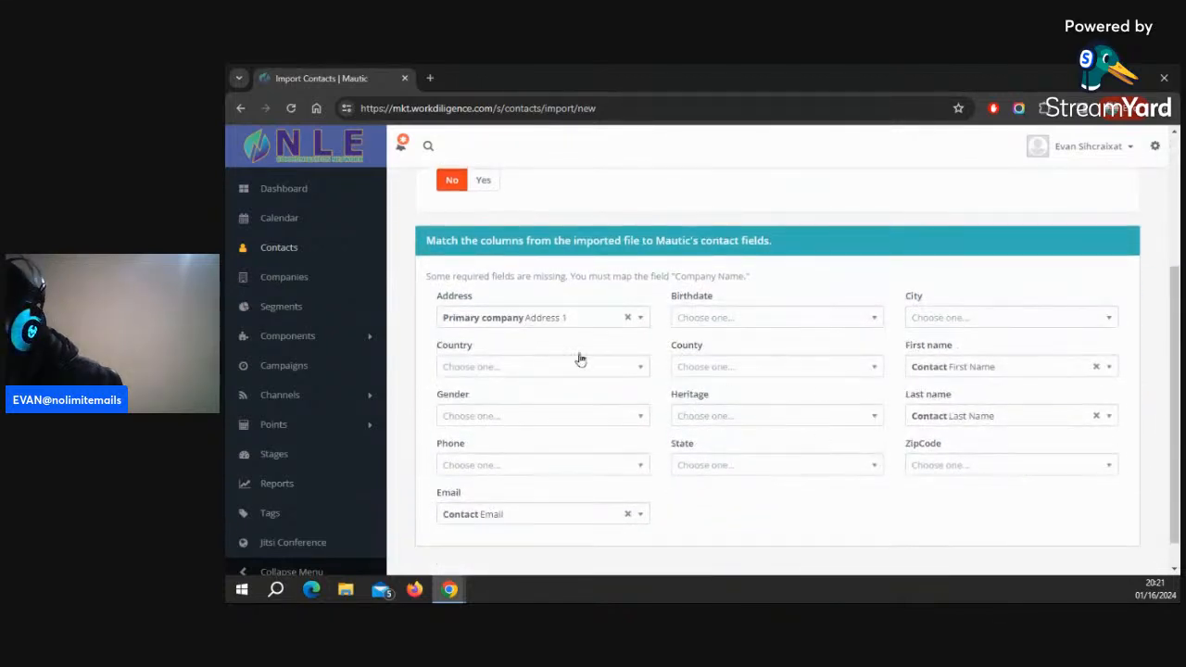
left_click(872, 371)
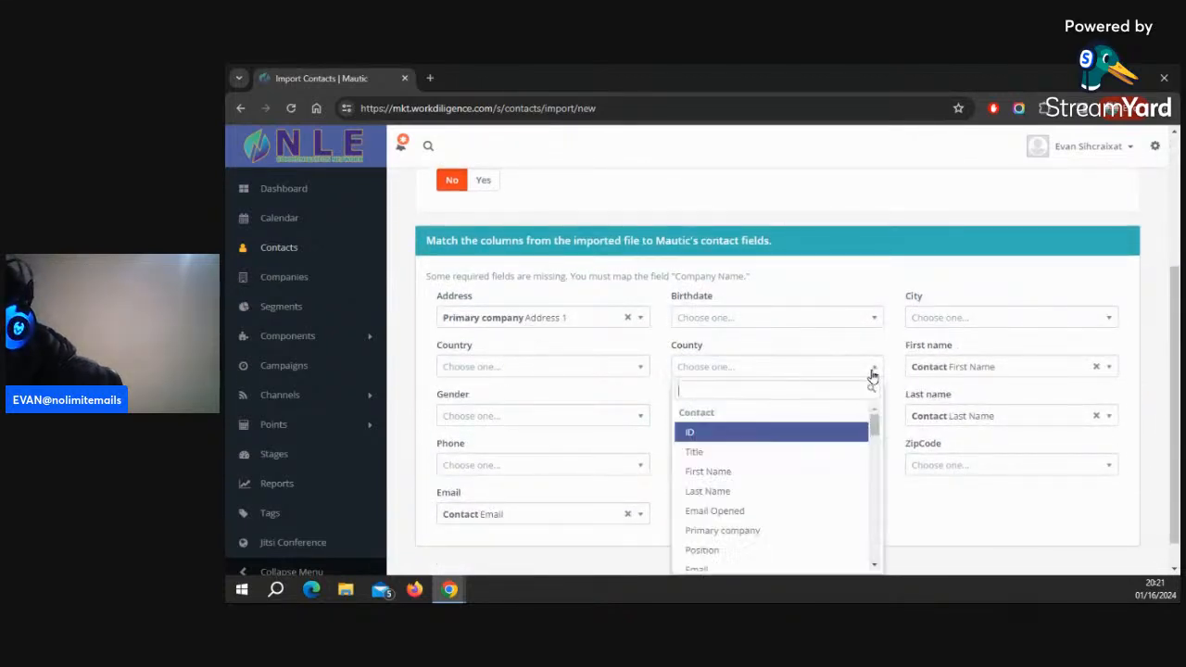
left_click(739, 433)
left_click(501, 369)
left_click(489, 434)
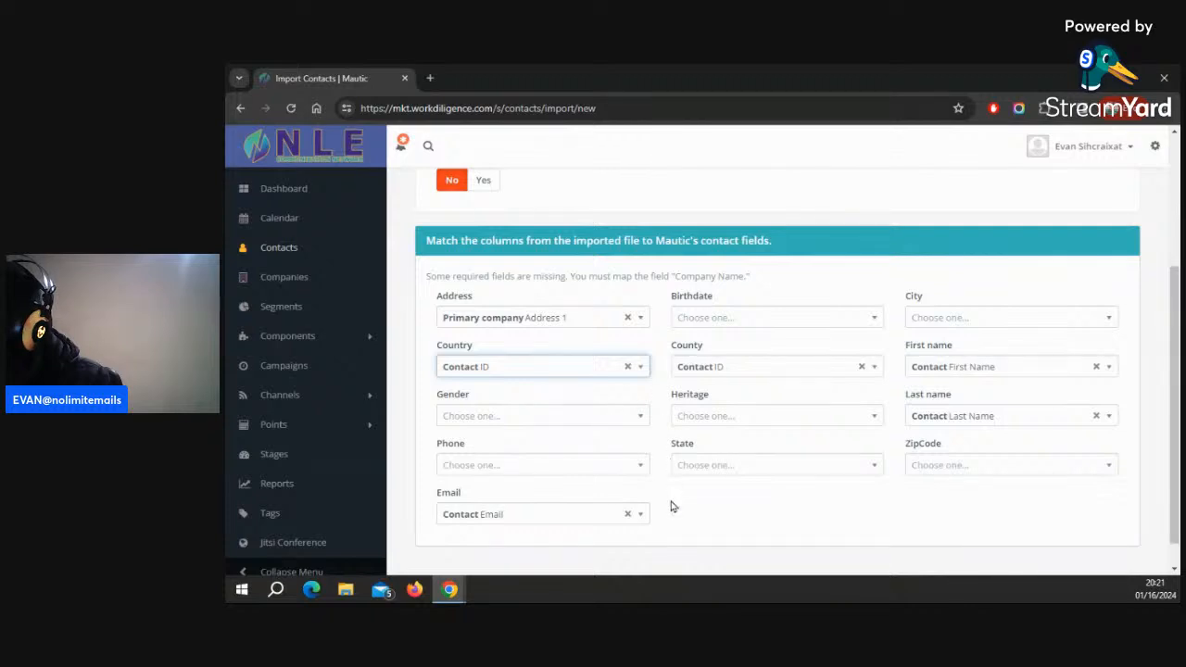
Map the Birthdate column to the Contact ID field
scroll(1023, 266, "up", 1)
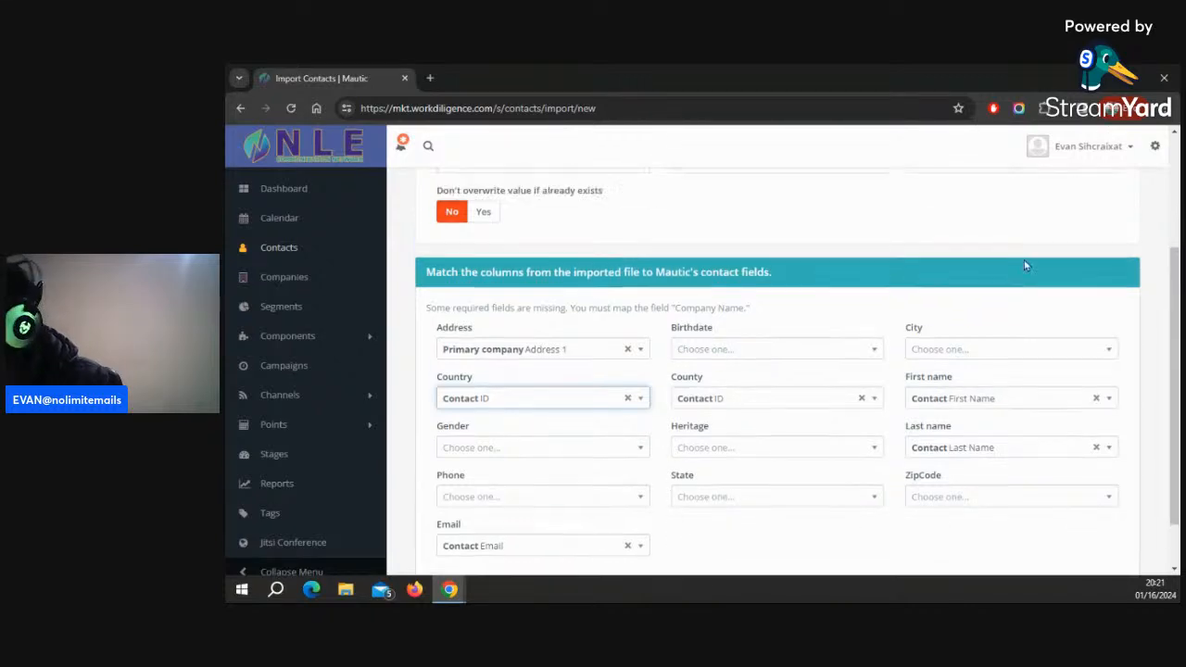
scroll(1024, 266, "up", 5)
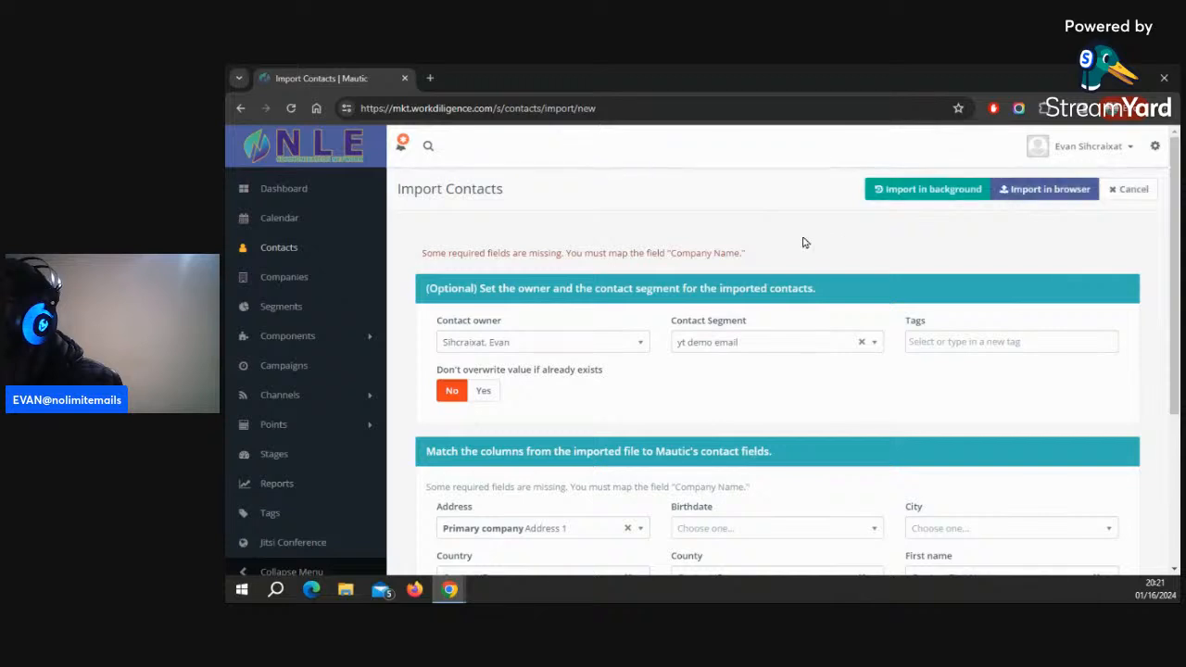
scroll(749, 424, "down", 4)
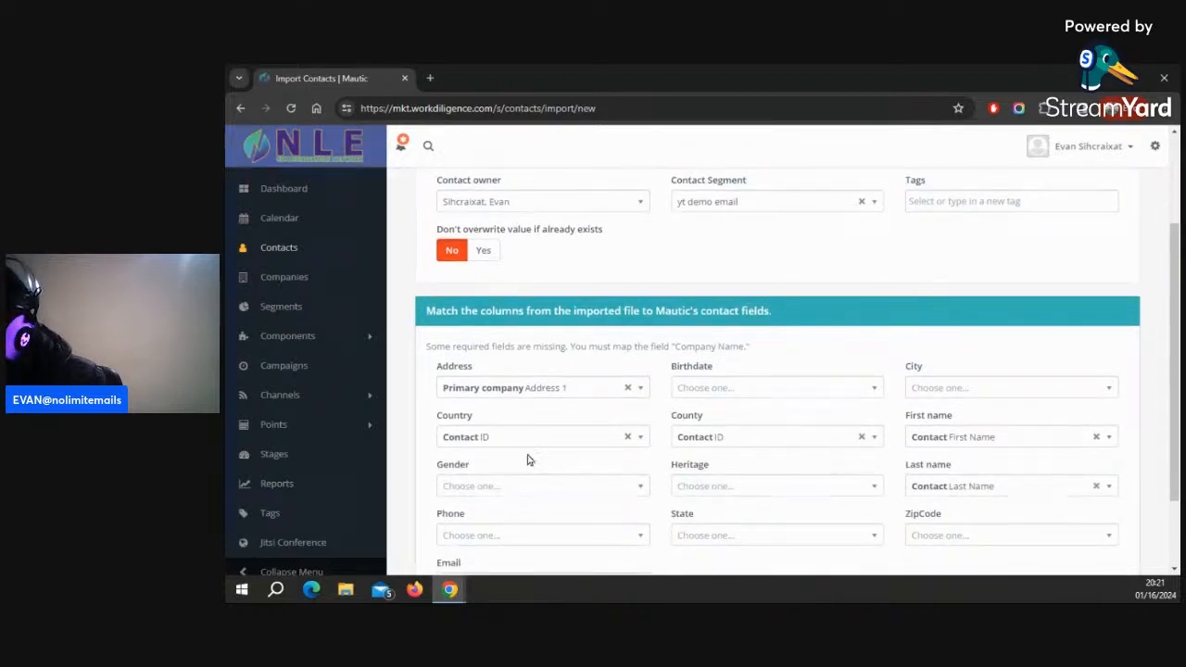
scroll(520, 483, "down", 1)
scroll(520, 482, "down", 2)
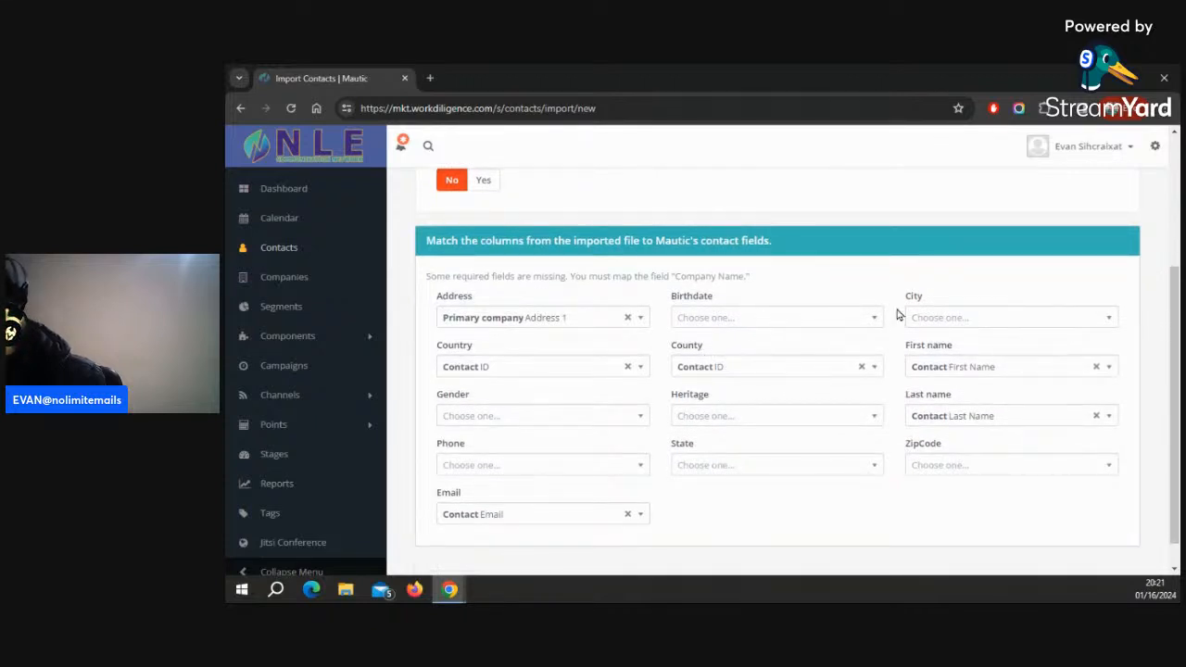
left_click(817, 318)
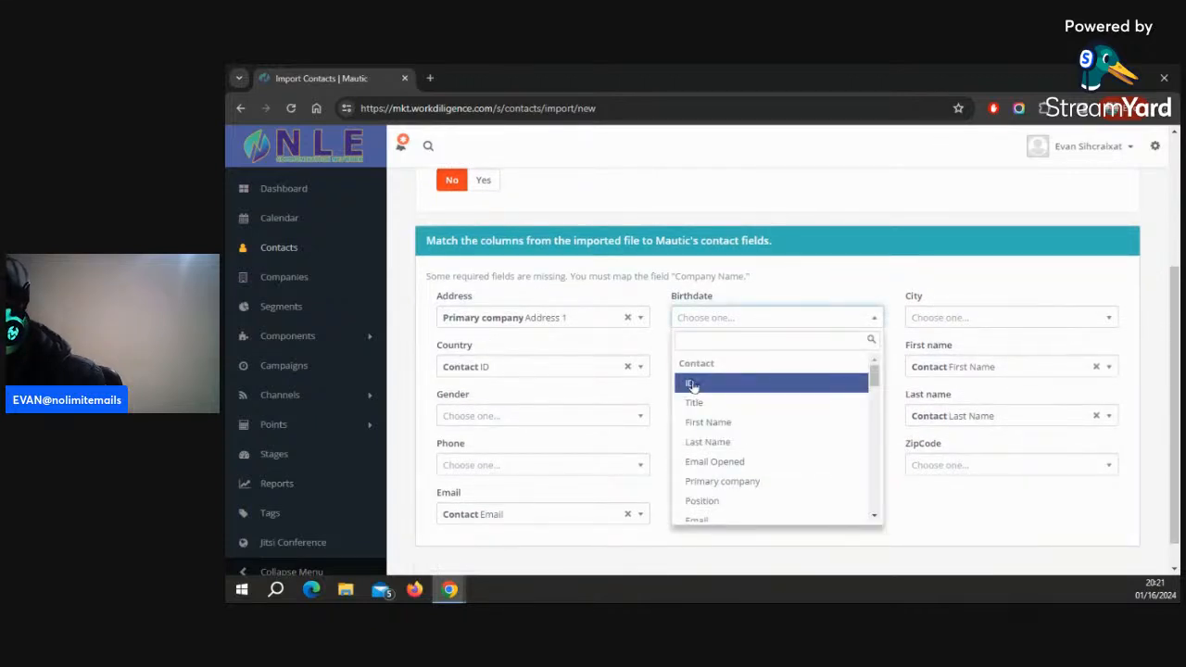
left_click(692, 383)
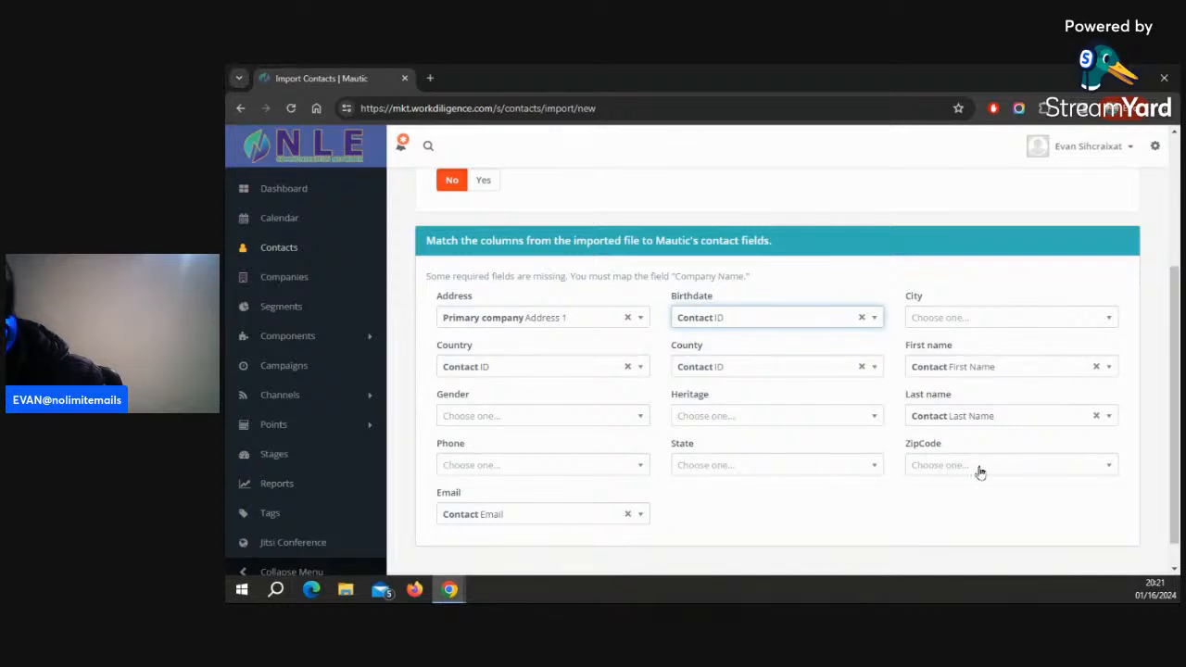
left_click(783, 425)
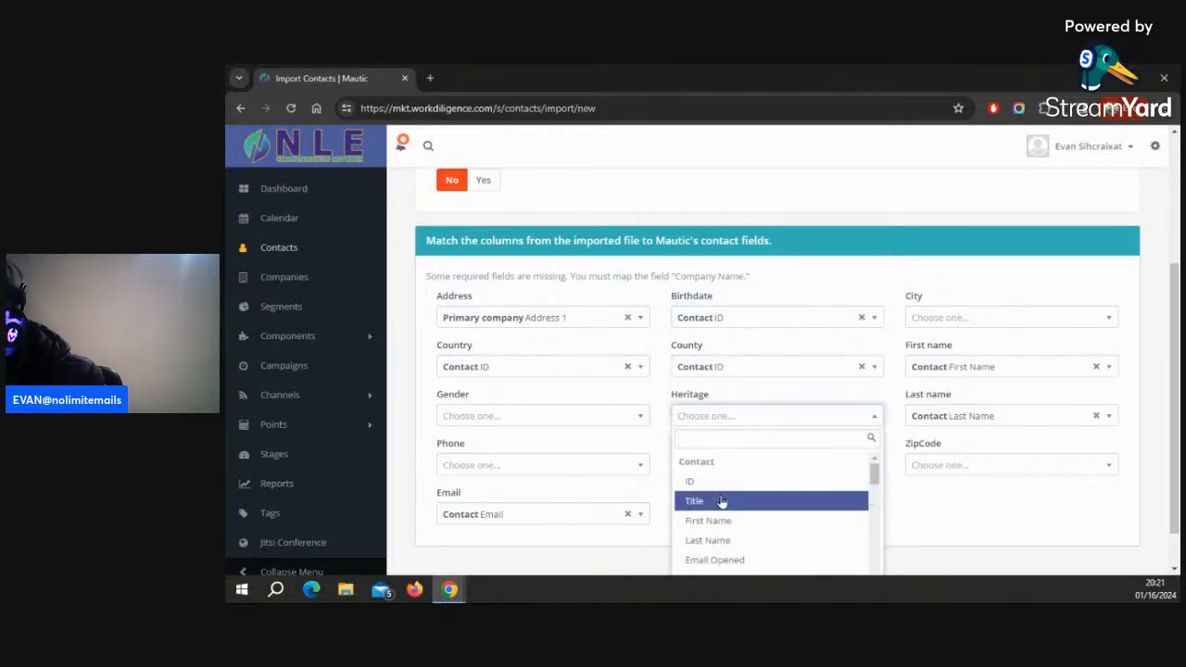
scroll(556, 490, "down", 1)
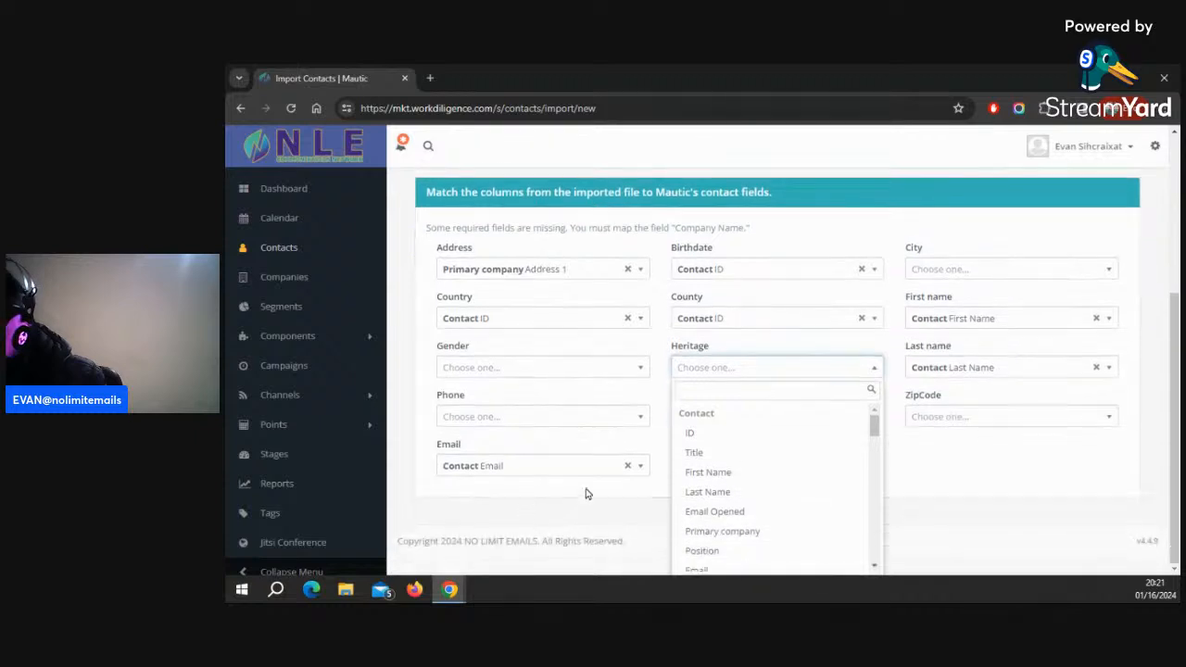
left_click(1047, 499)
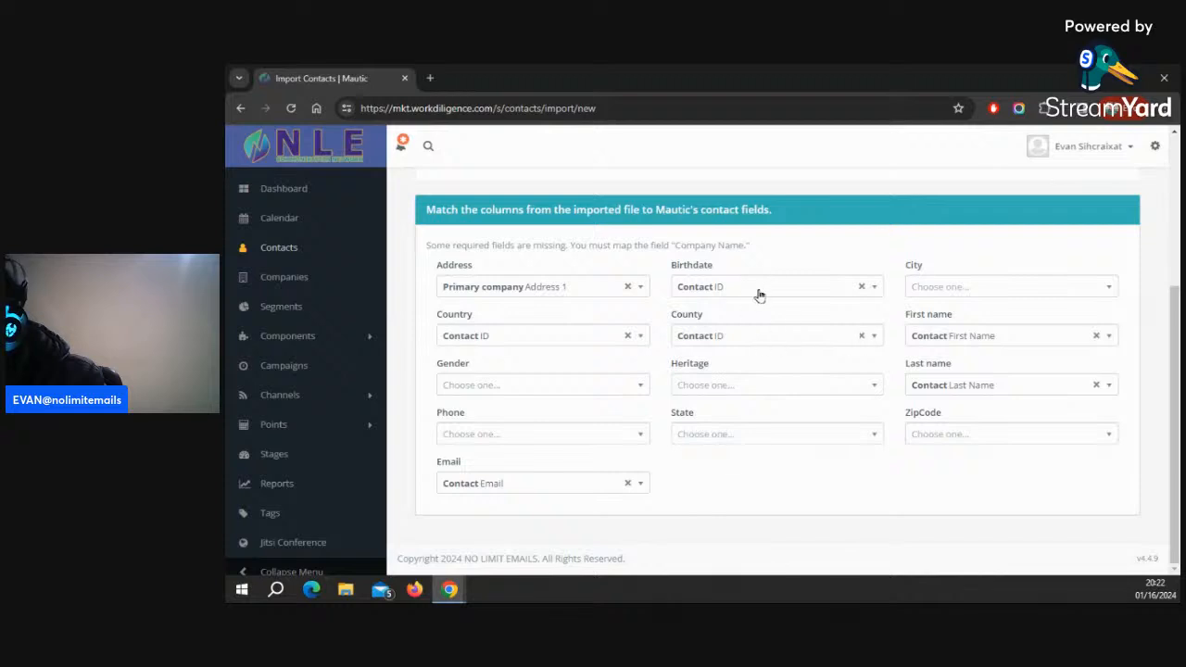
Remap the Country column to the Contact Country field
left_click(518, 341)
scroll(521, 453, "down", 5)
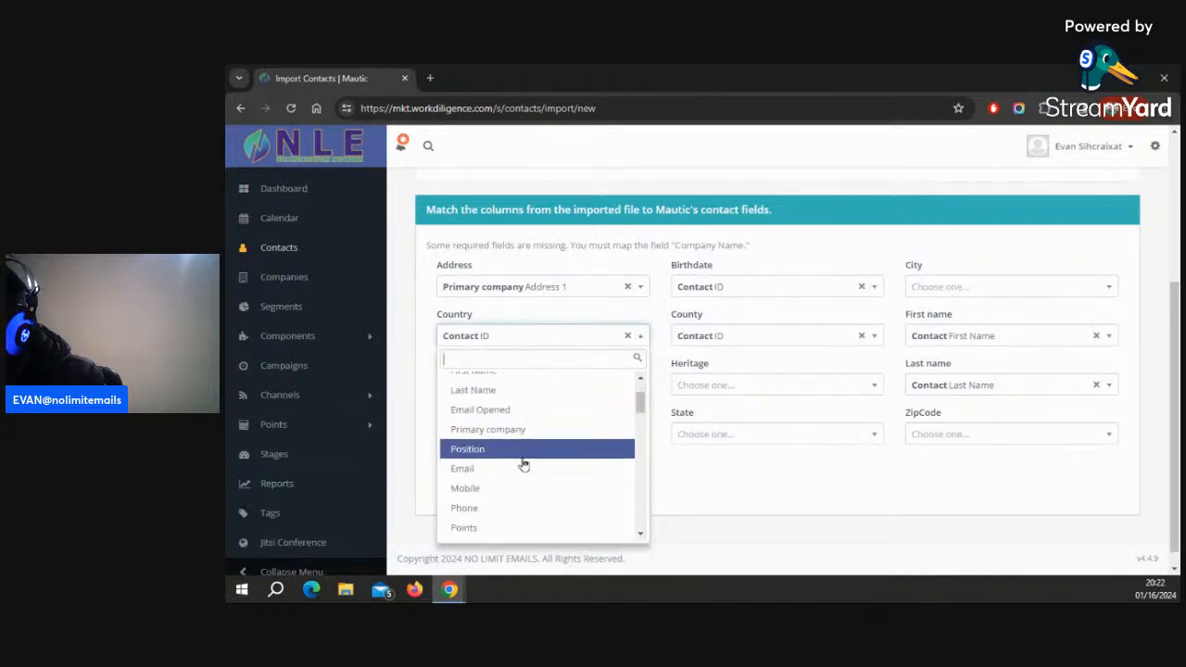
left_click(519, 457)
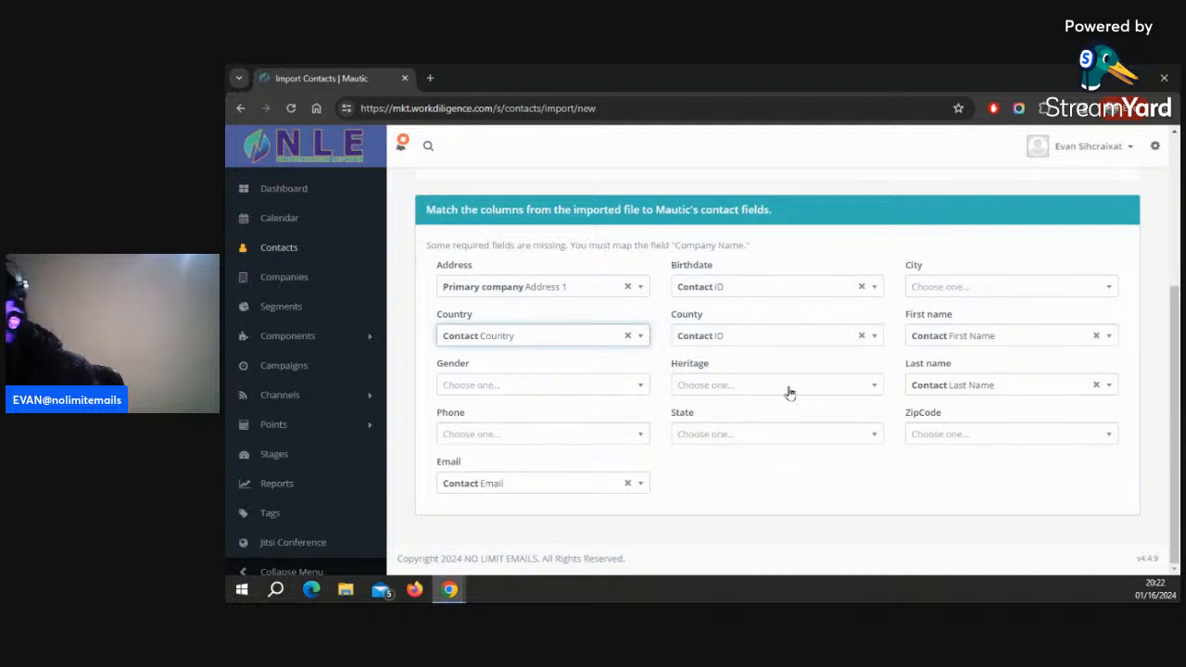
Map the County column to the Contact State field
left_click(776, 338)
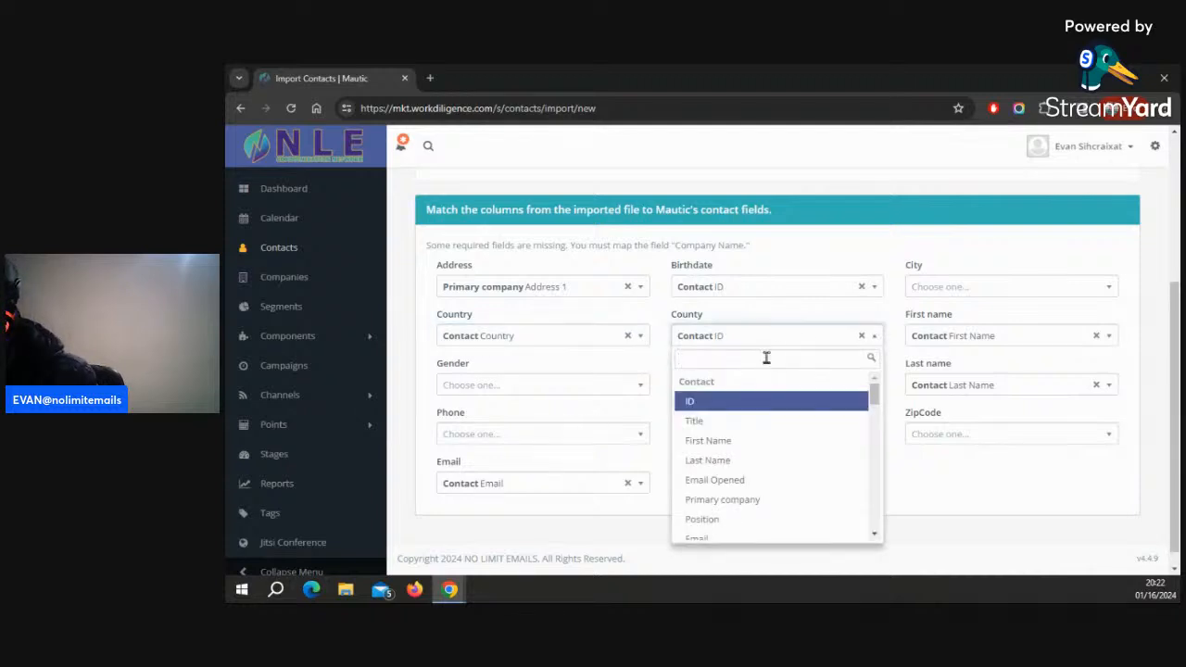
scroll(760, 450, "down", 5)
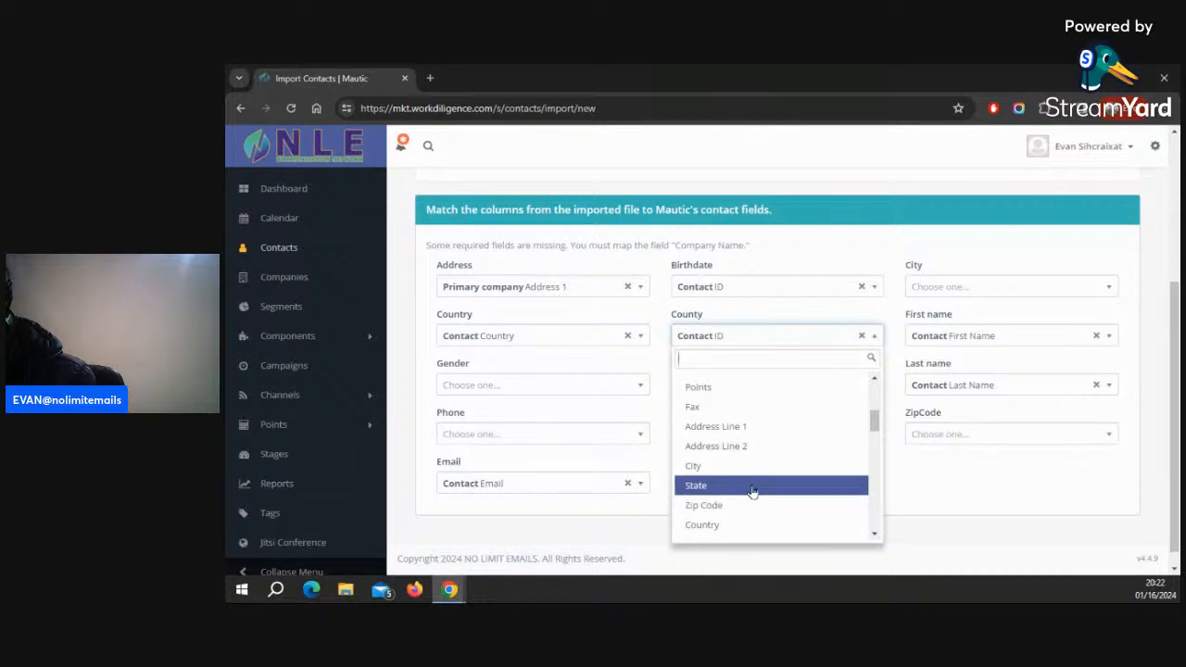
left_click(752, 489)
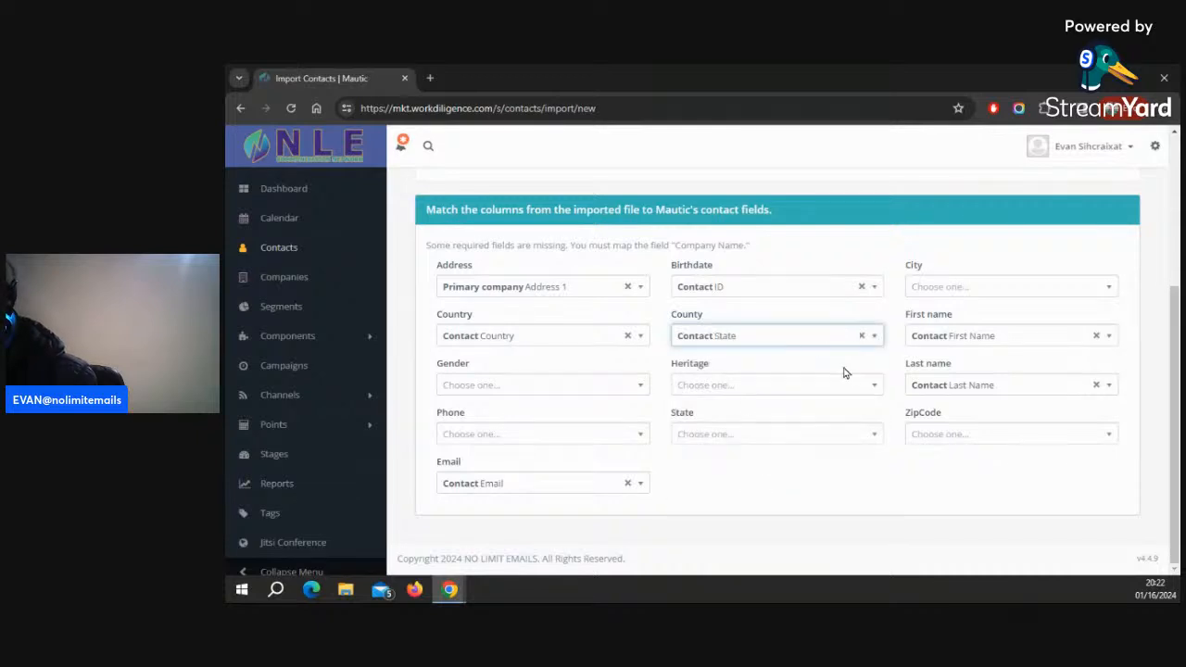
Map the City column to the Contact City field
left_click(988, 288)
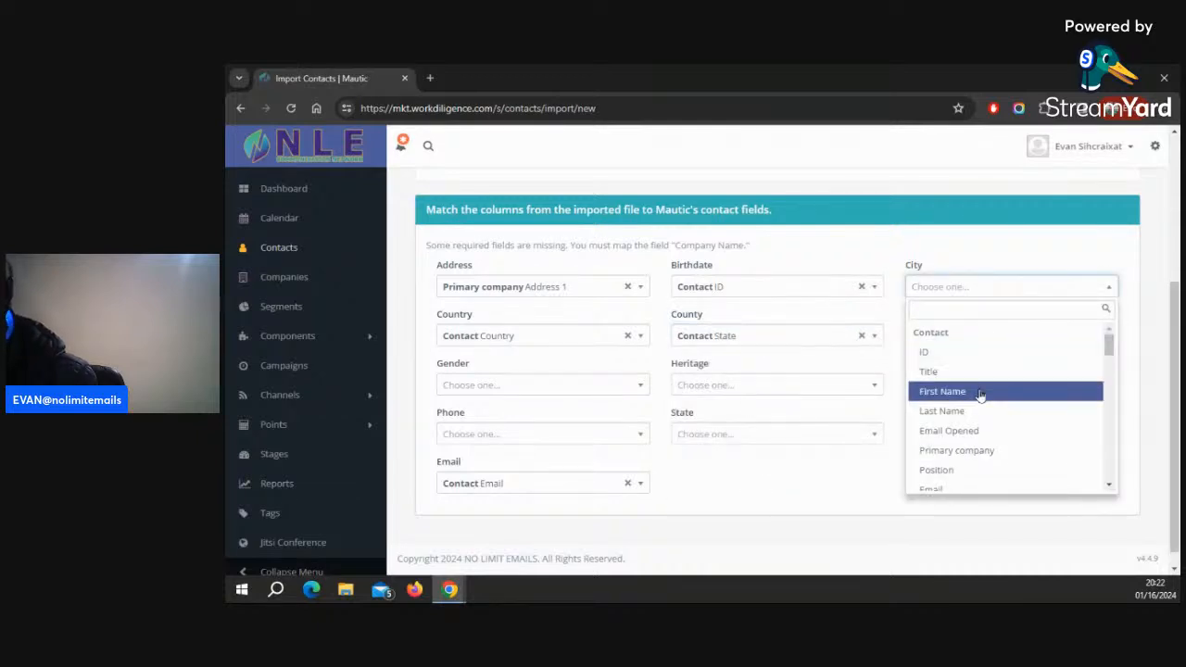
type("c")
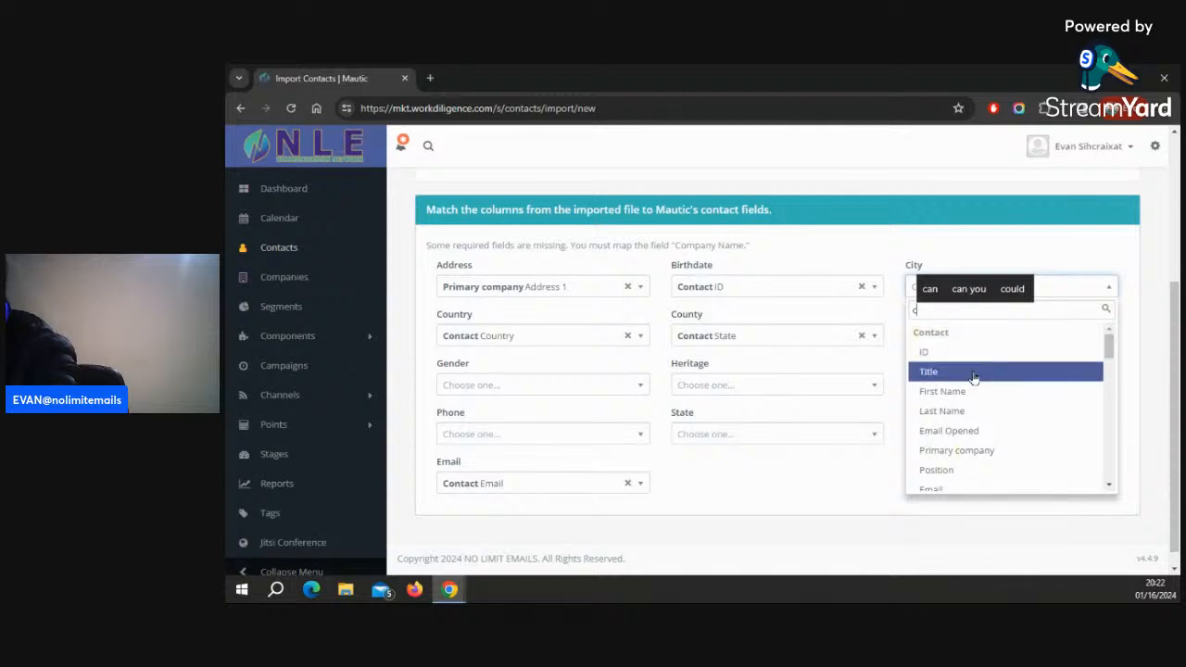
scroll(979, 370, "down", 3)
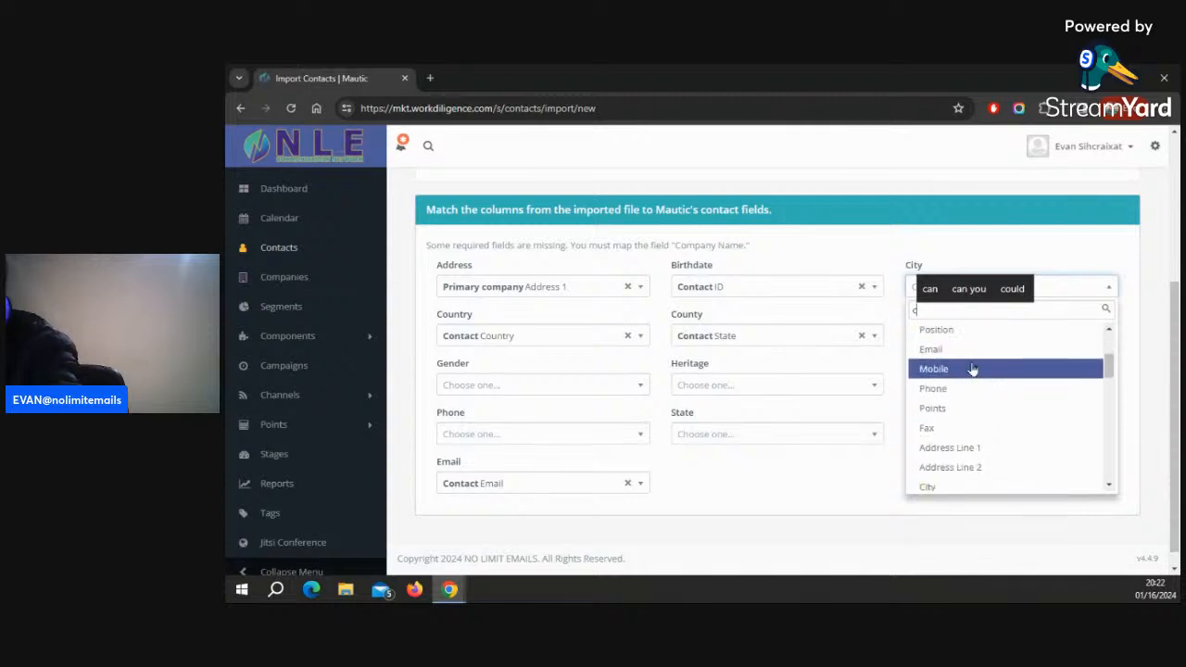
left_click(948, 483)
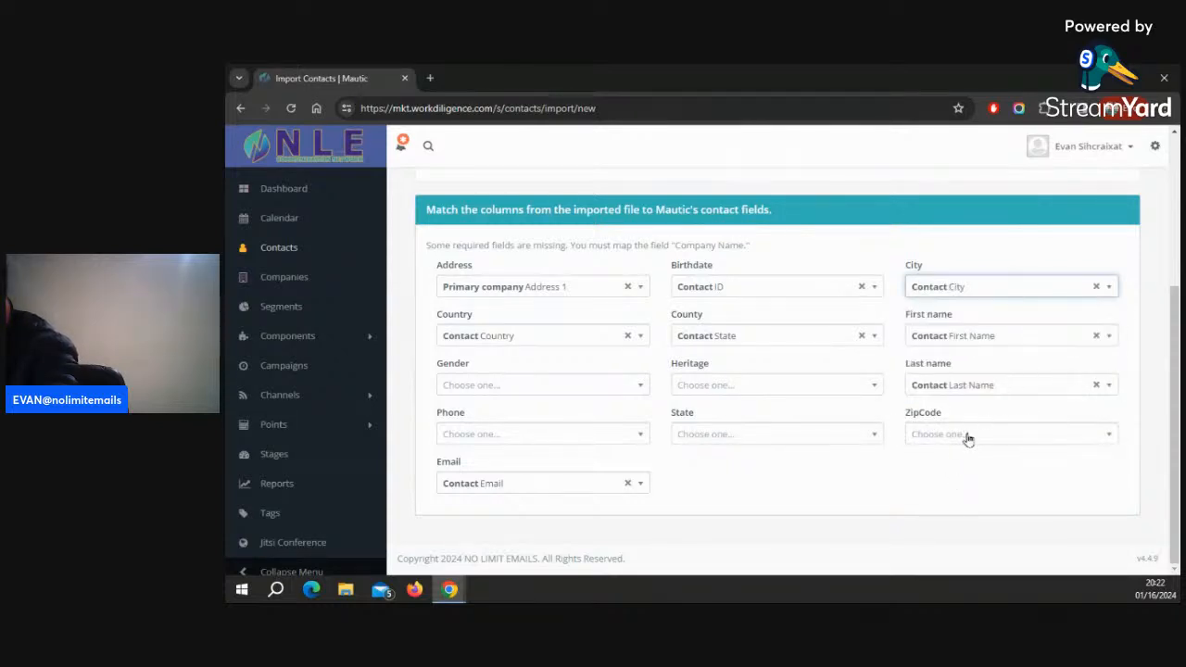
Map the State column to the Contact State field
left_click(798, 441)
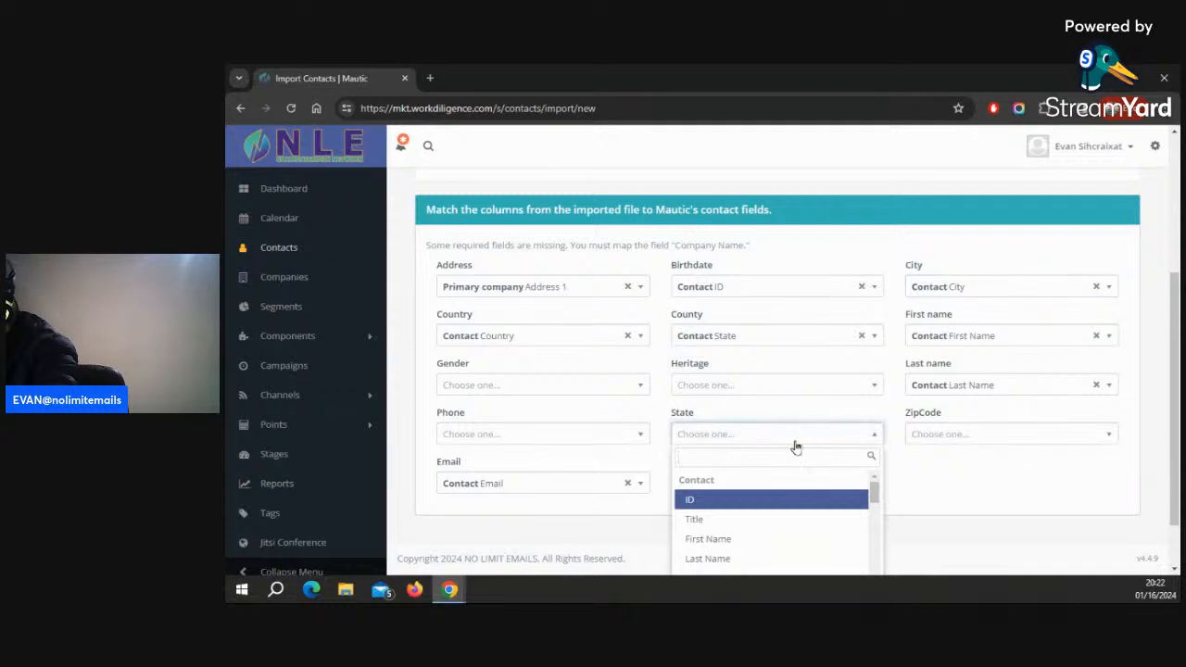
scroll(783, 482, "down", 5)
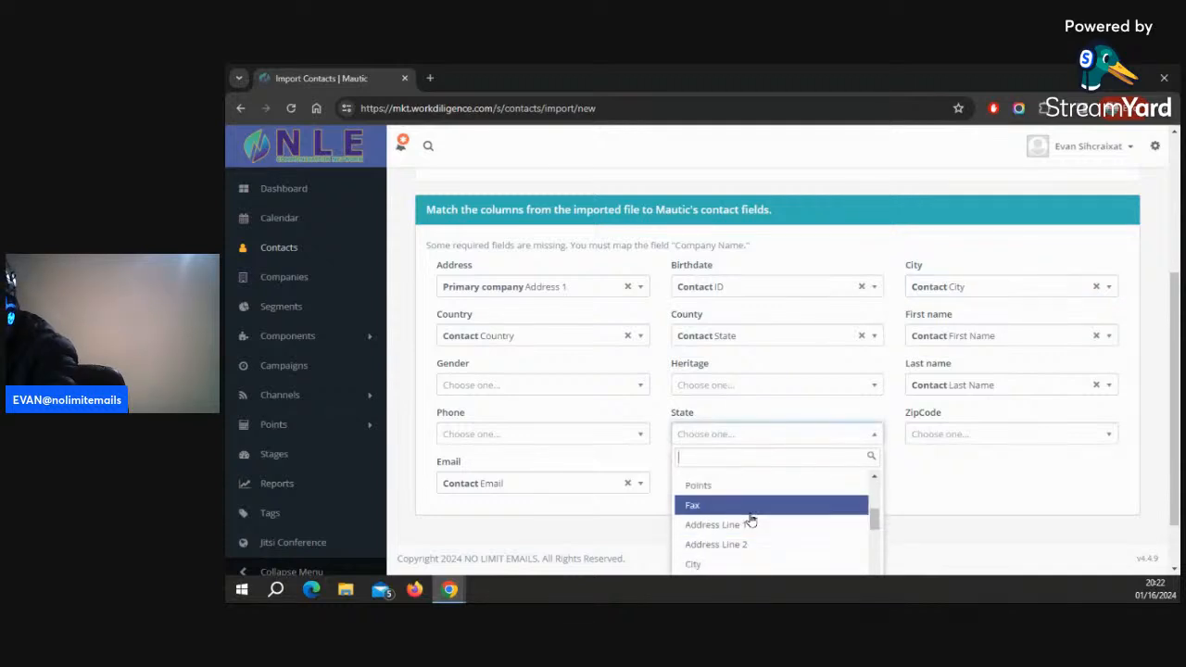
type("s")
scroll(735, 512, "down", 3)
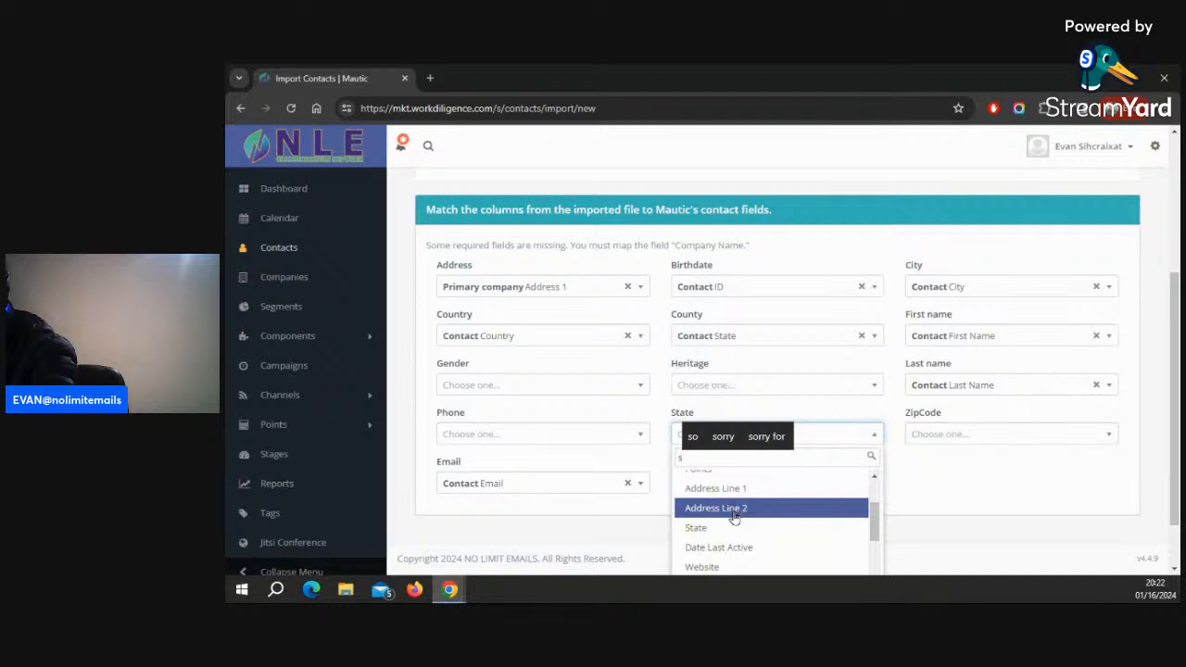
scroll(727, 510, "up", 3)
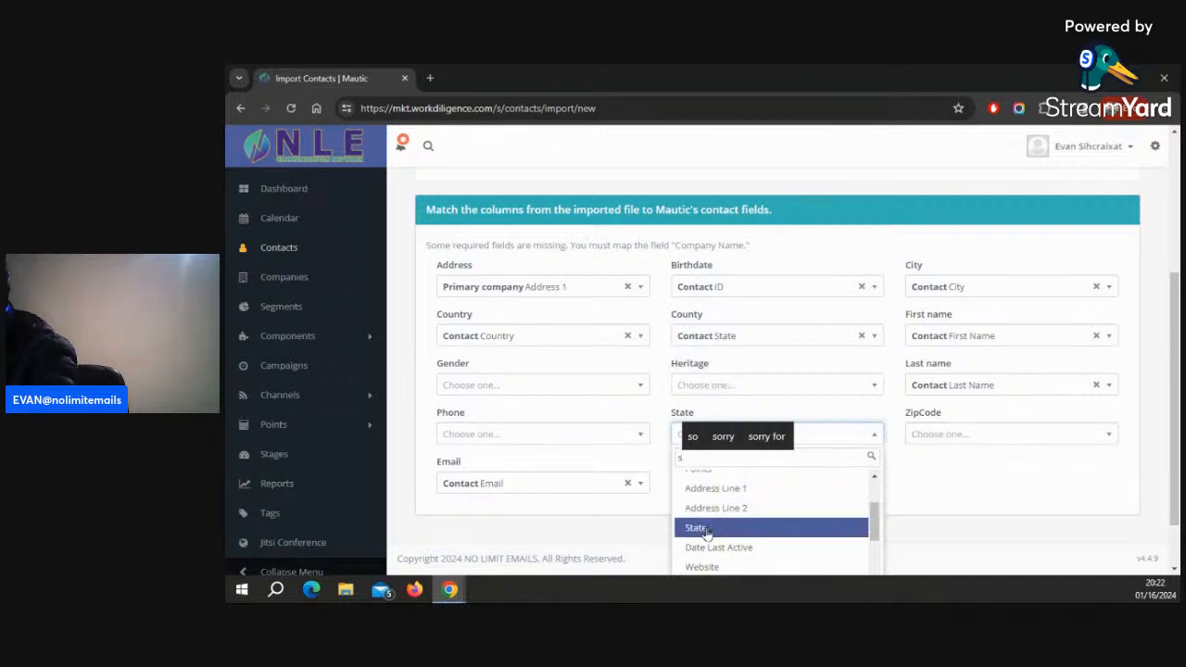
left_click(697, 527)
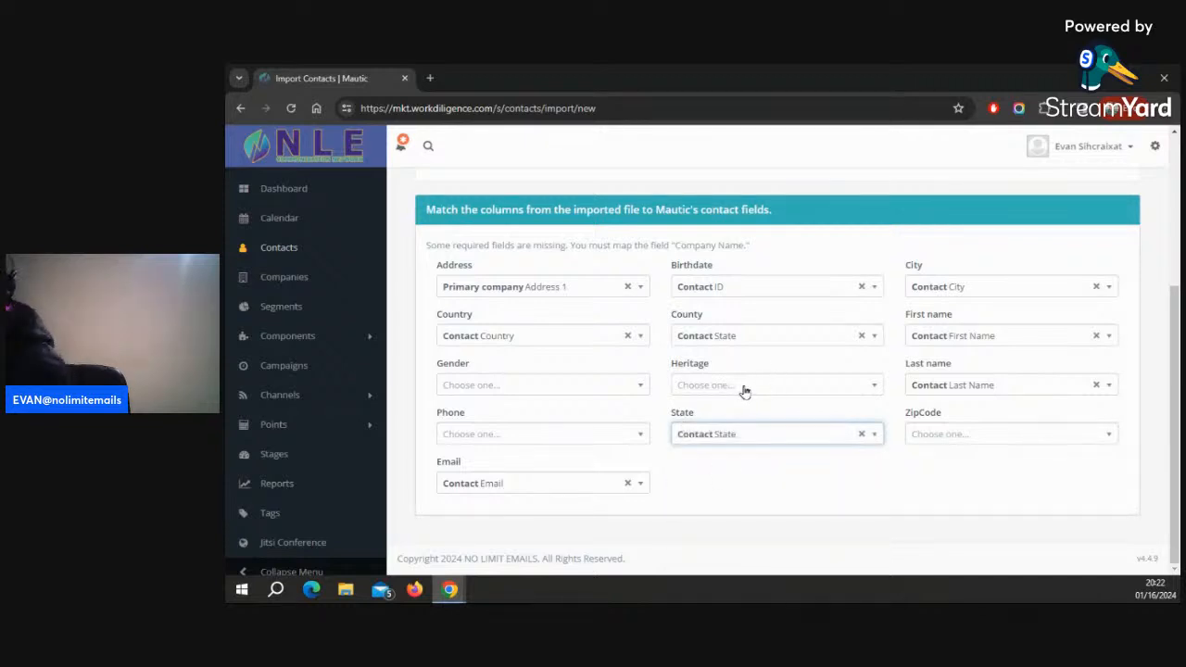
Remap the County column to the Contact Title field and try starting the import in browser
left_click(747, 336)
scroll(741, 397, "up", 5)
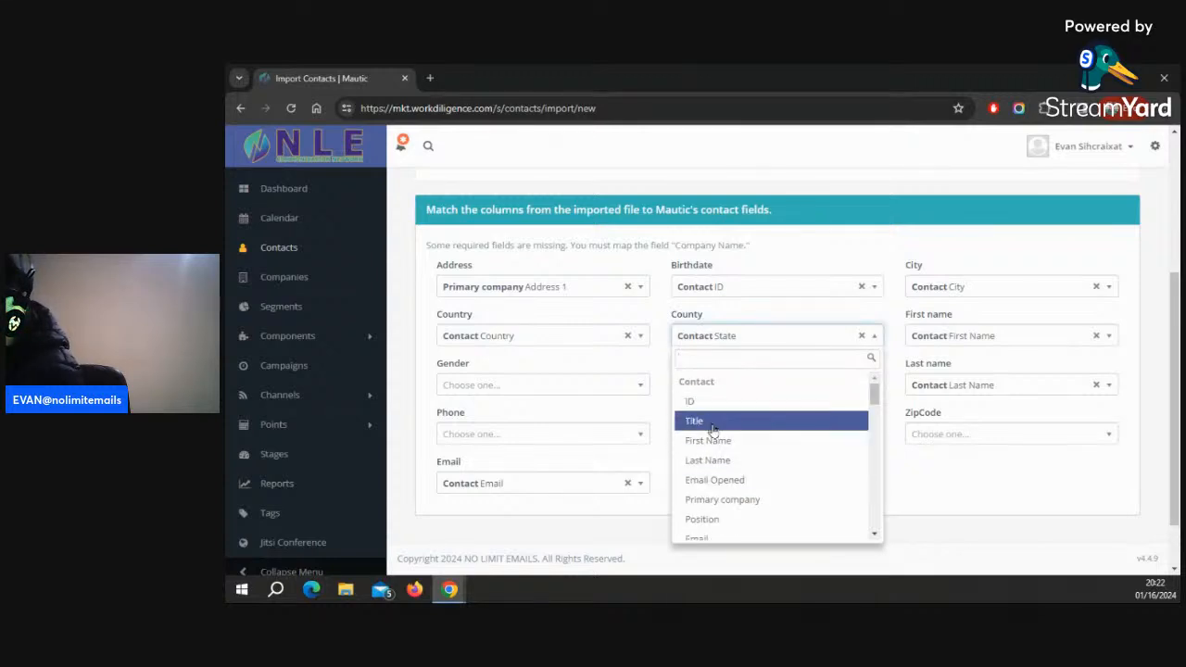
left_click(710, 421)
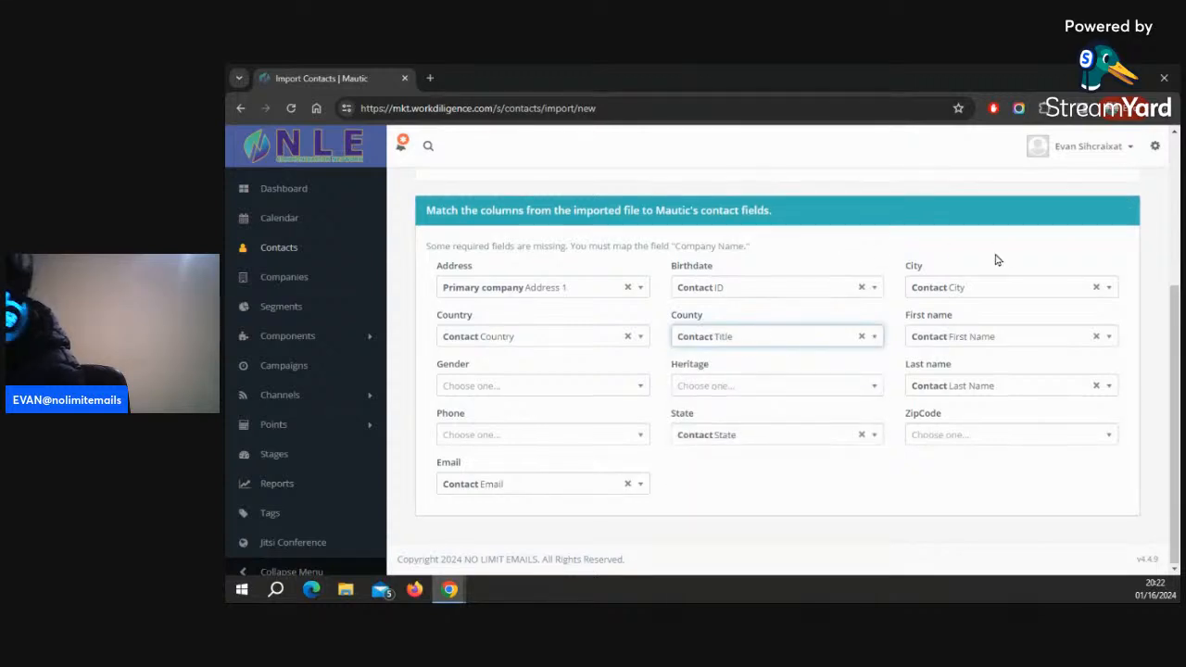
scroll(1010, 252, "up", 3)
left_click(1031, 190)
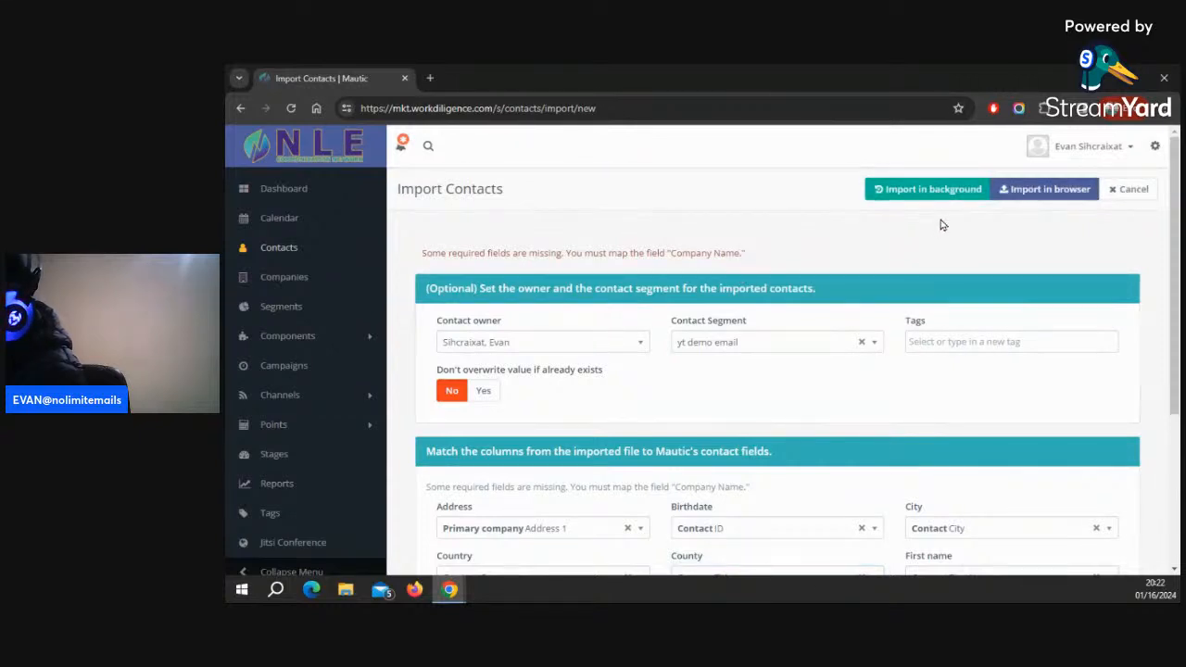
Remap the County column to the Contact ID field
scroll(908, 282, "down", 2)
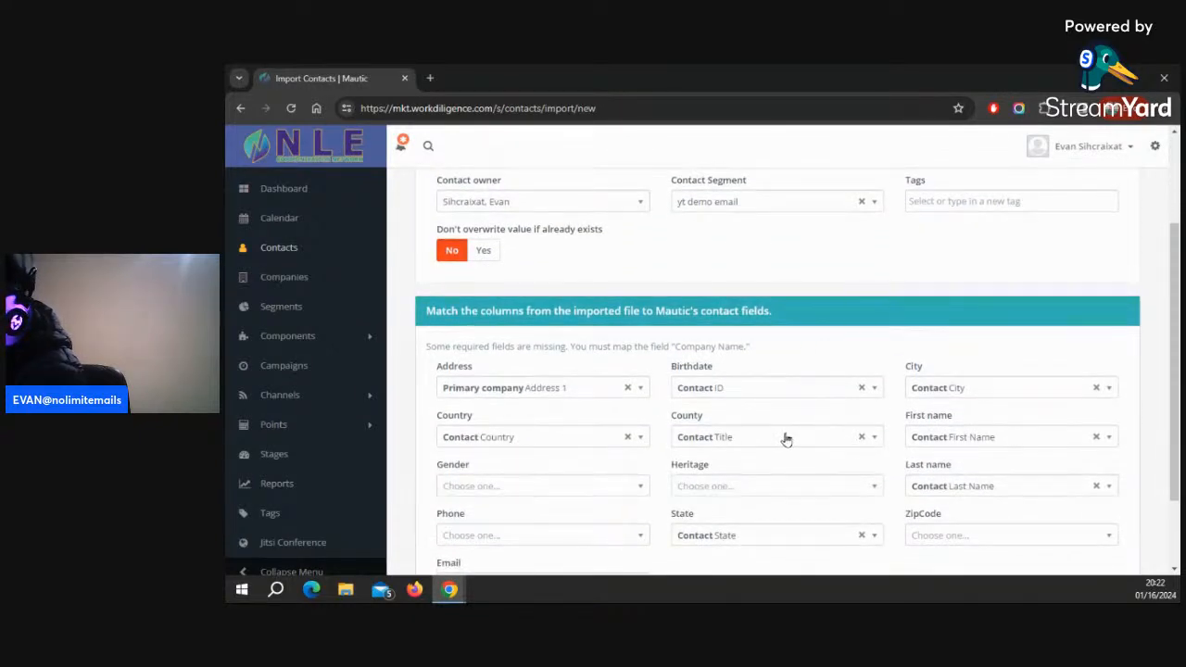
scroll(773, 441, "down", 1)
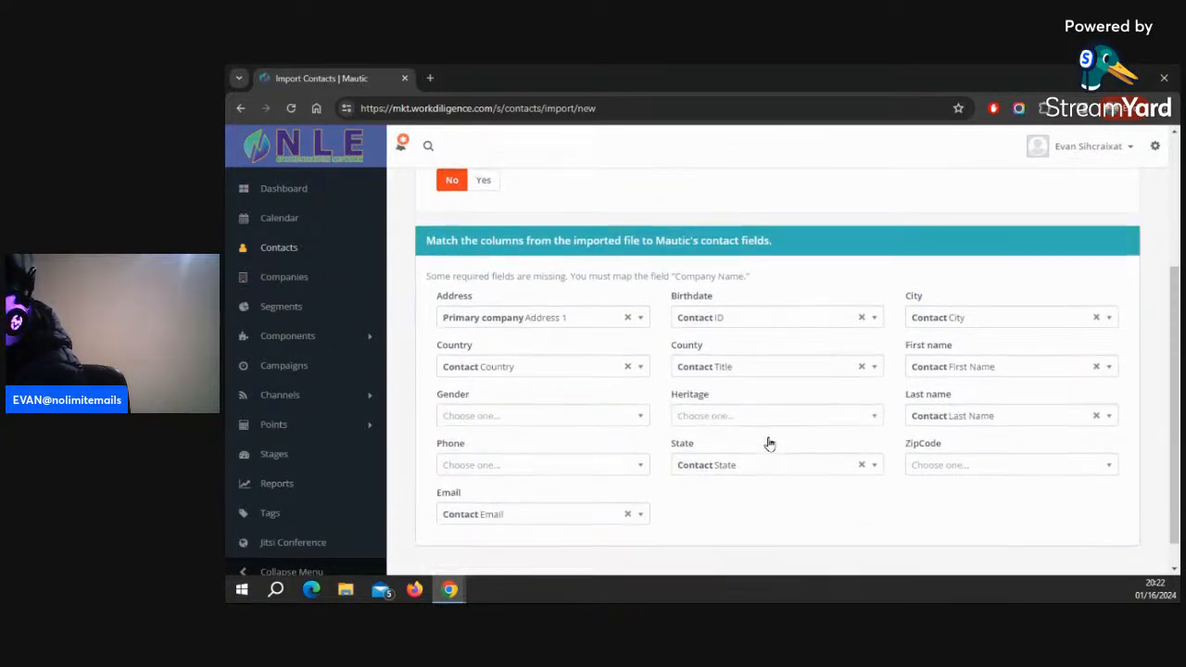
left_click(738, 368)
left_click(691, 434)
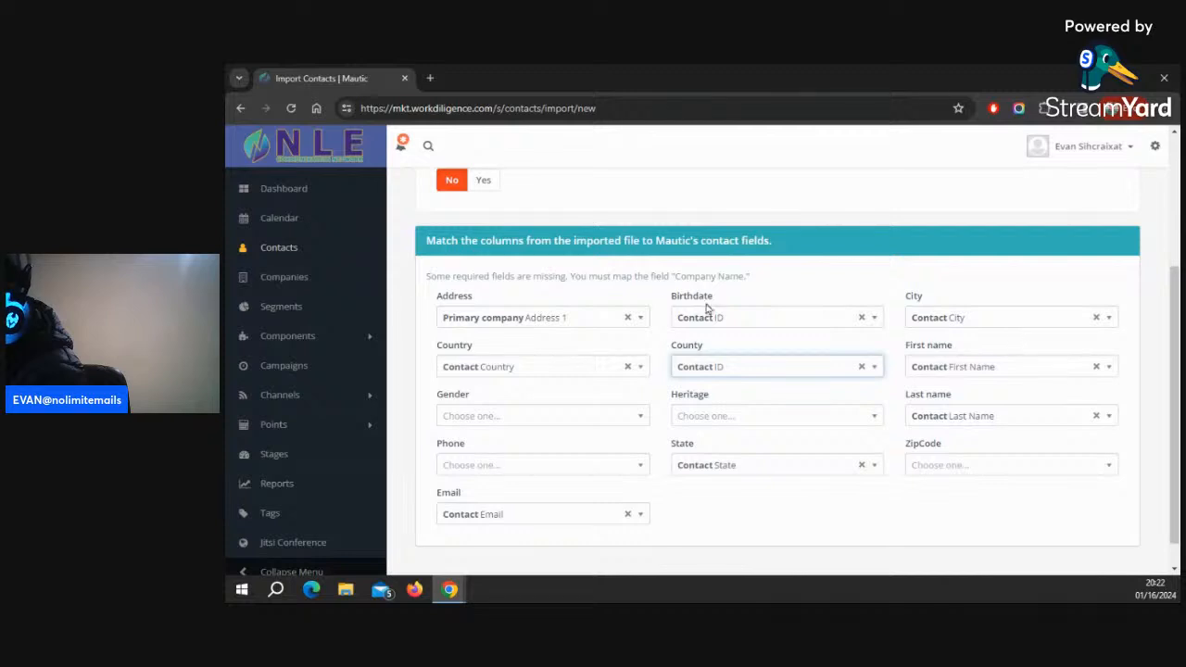
Map the Birthdate column to the Contact Attribution Date field
left_click(737, 318)
scroll(724, 389, "down", 3)
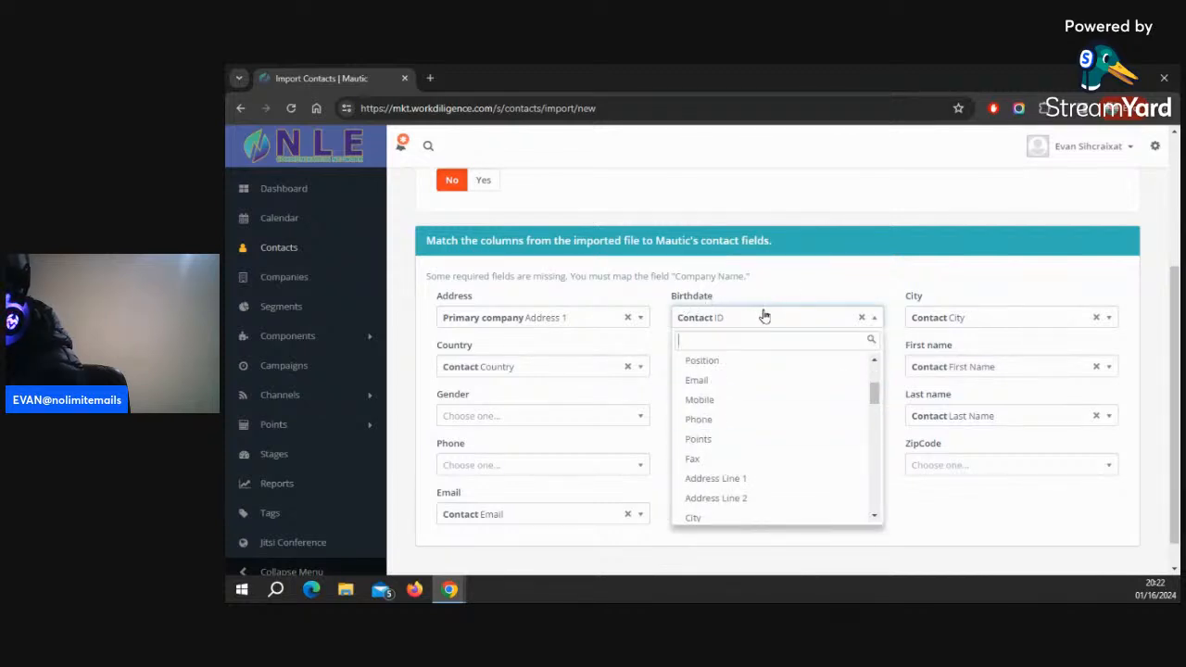
scroll(788, 394, "down", 3)
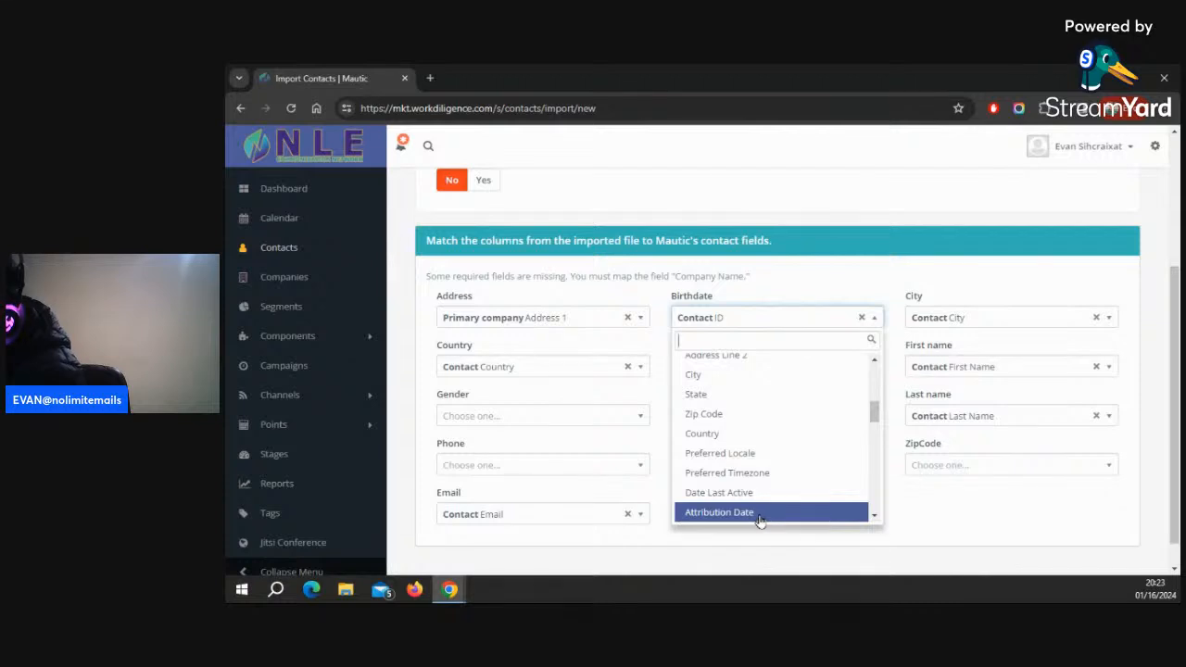
left_click(724, 513)
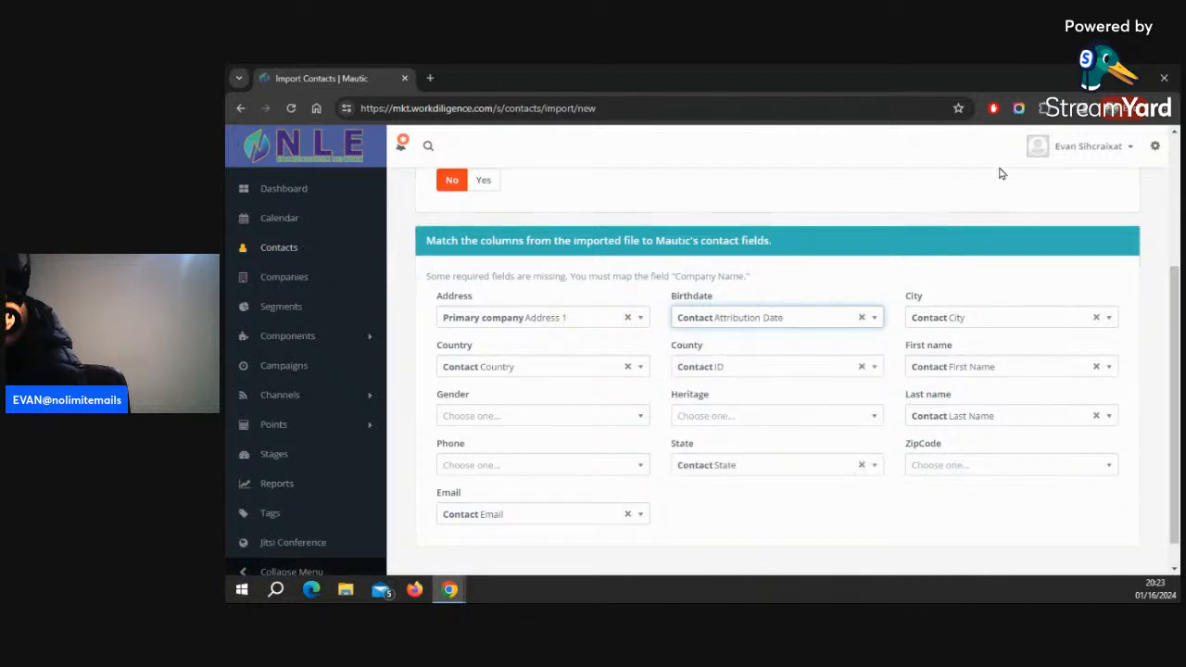
Map the Heritage column to the Contact Position field
scroll(1102, 161, "up", 3)
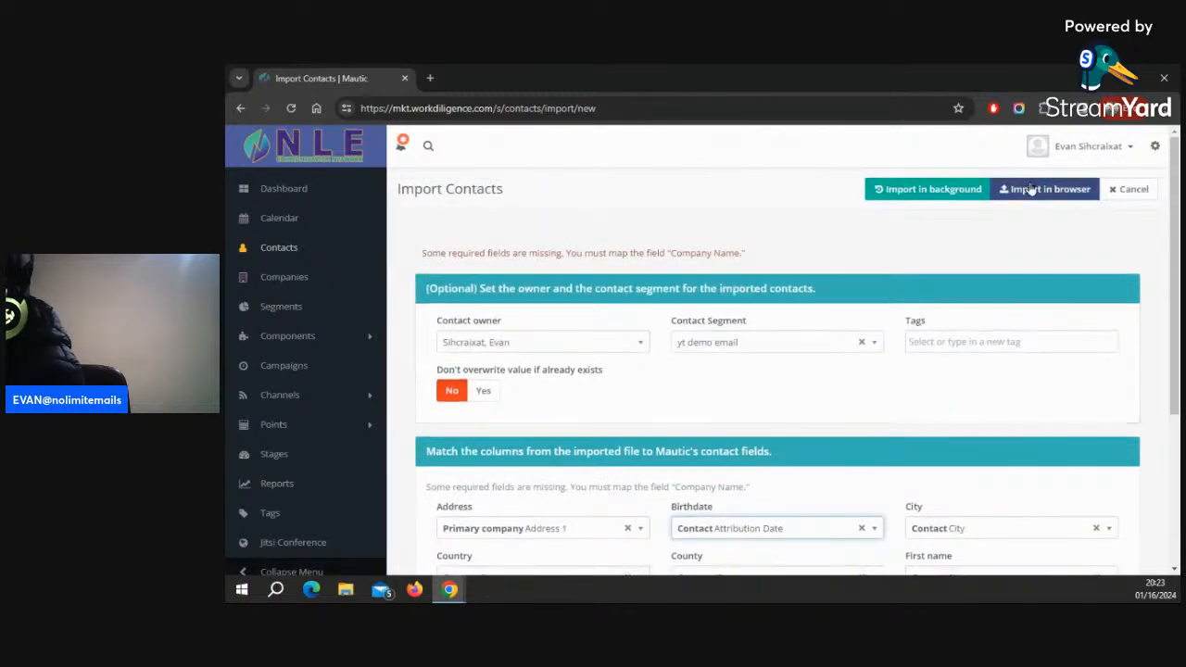
scroll(646, 239, "down", 5)
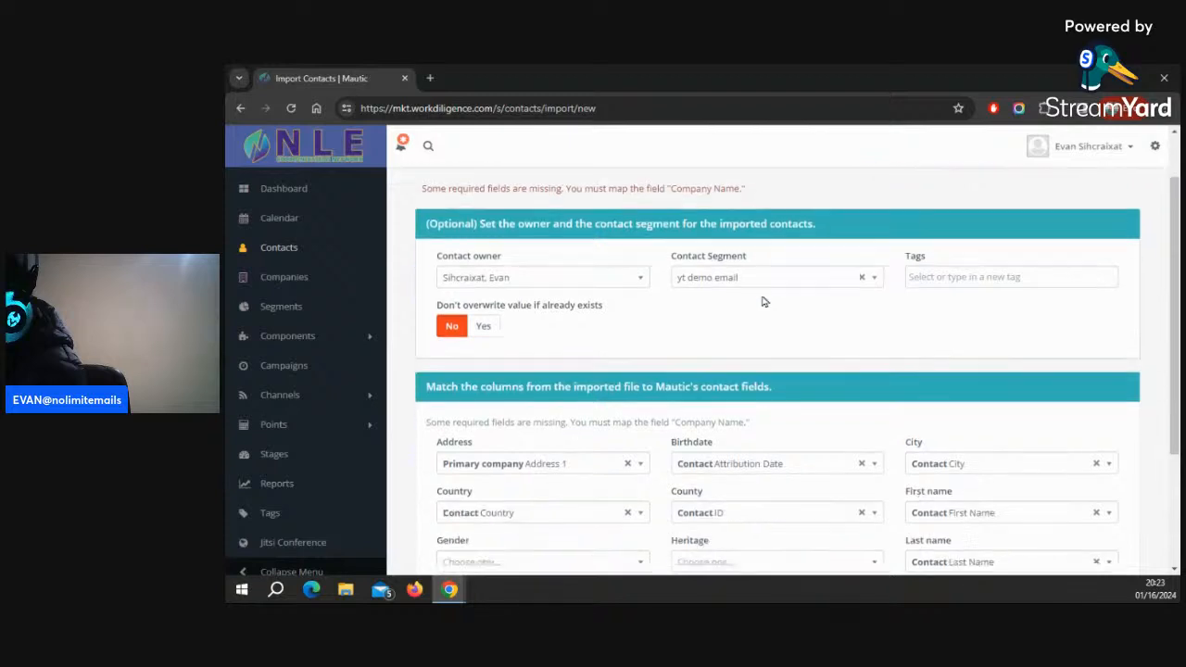
scroll(796, 364, "down", 1)
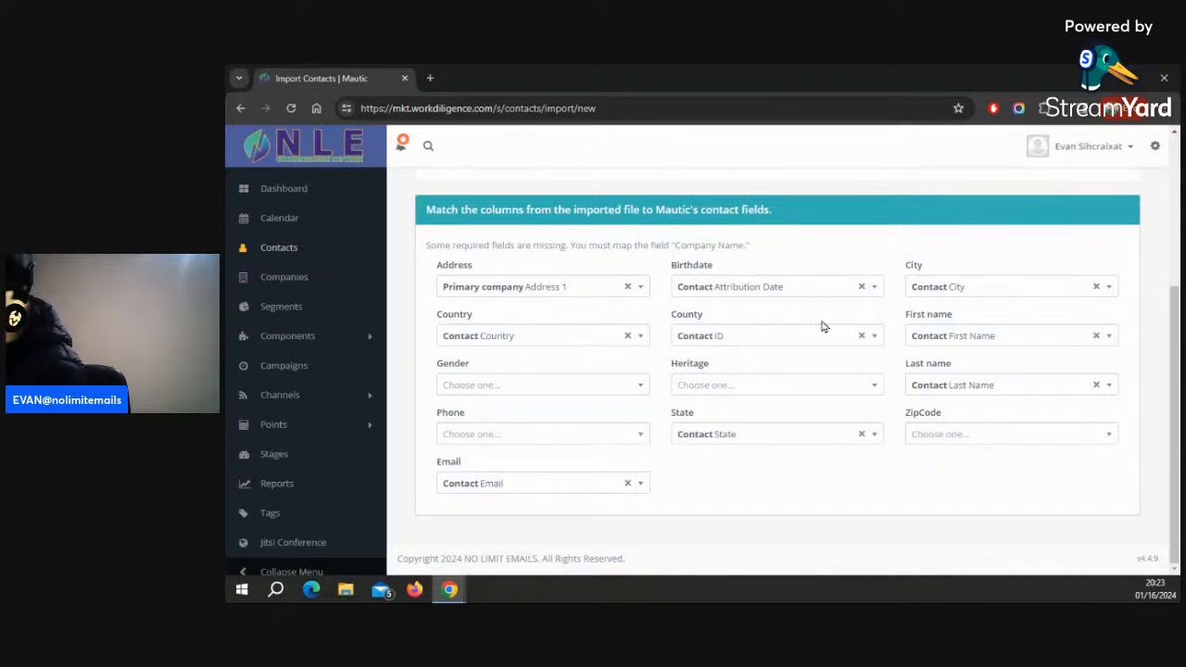
left_click(873, 388)
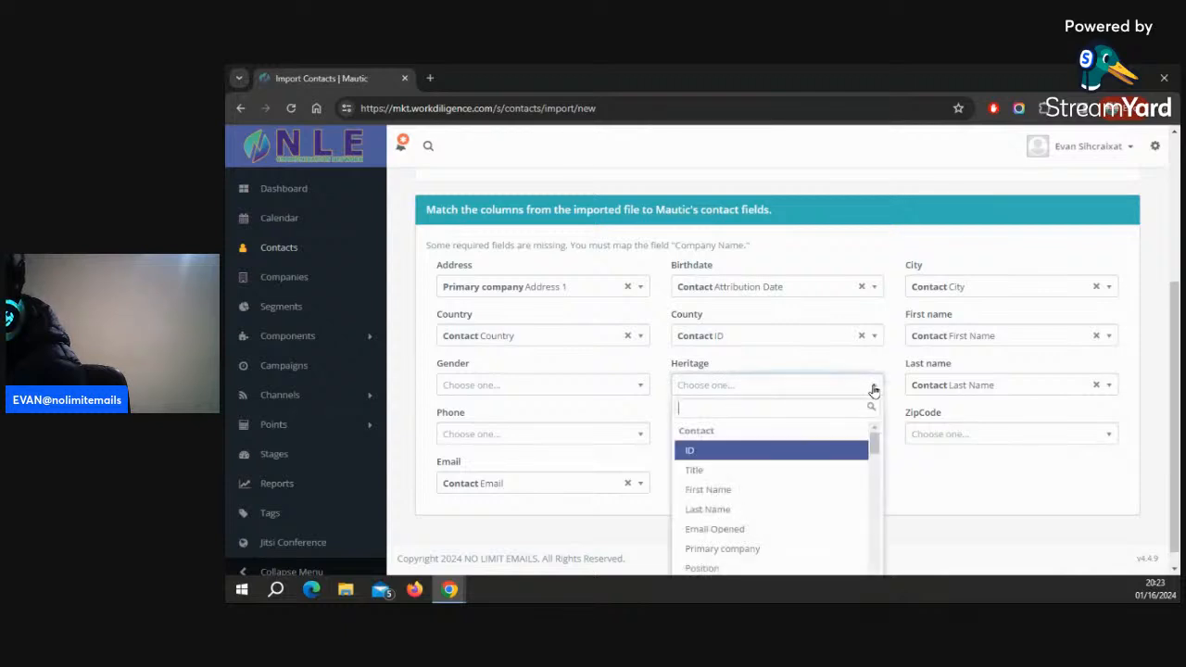
left_click(716, 518)
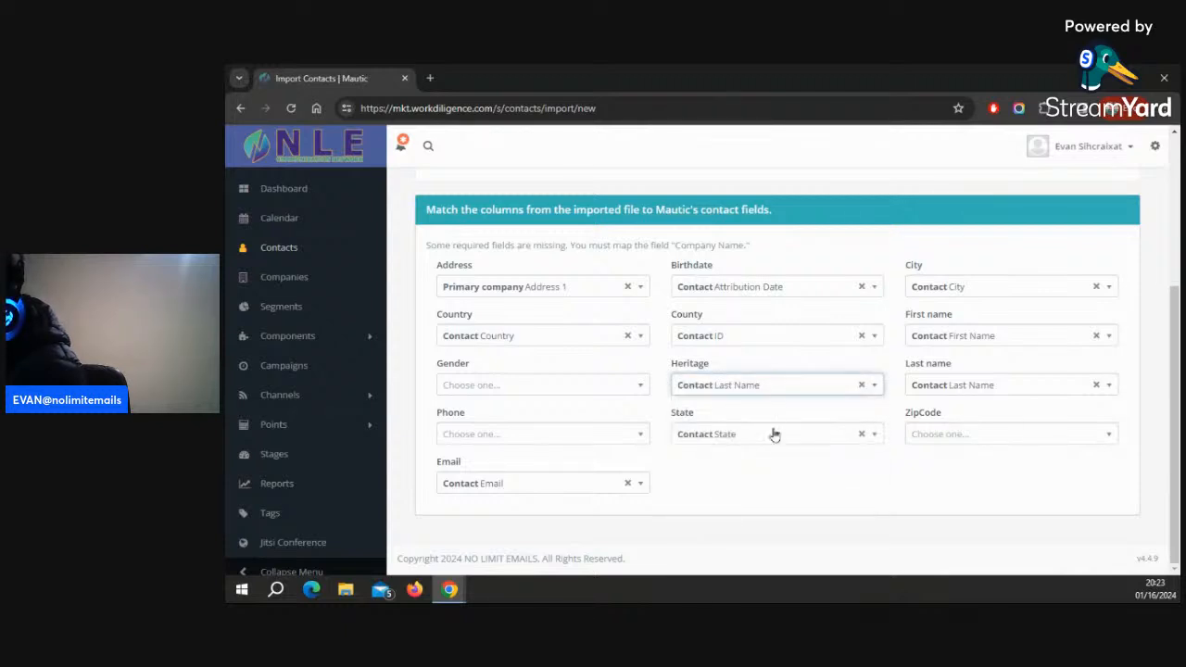
left_click(772, 386)
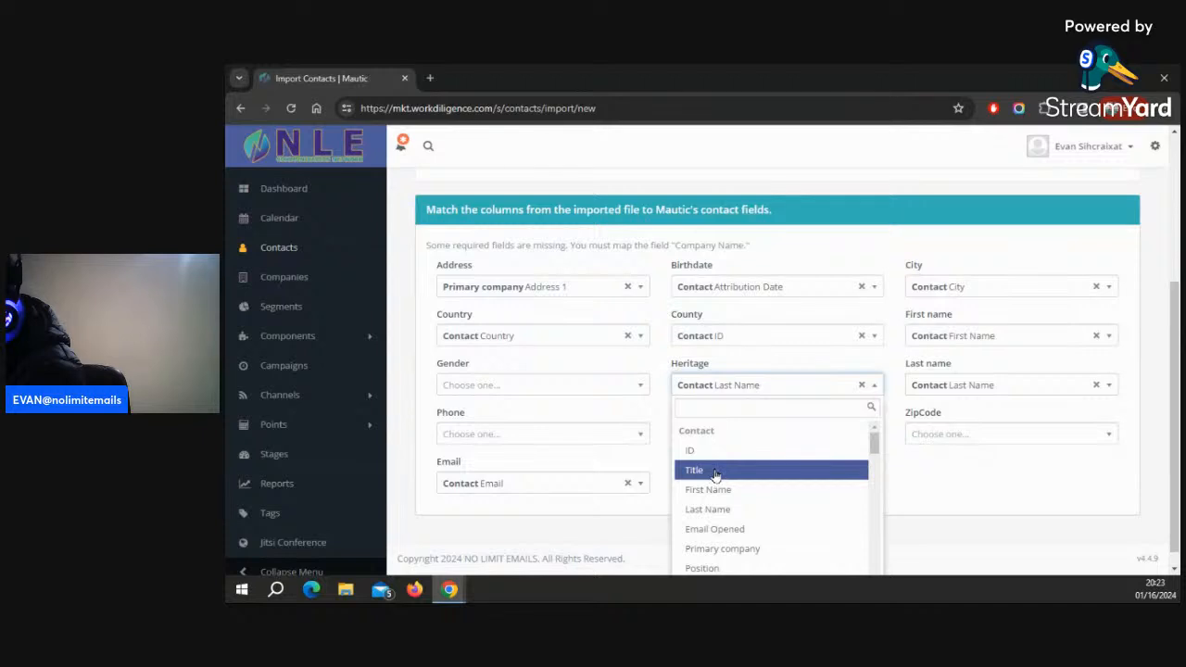
left_click_drag(715, 474, 712, 569)
Remap the Country column to the Contact ID field
left_click(503, 336)
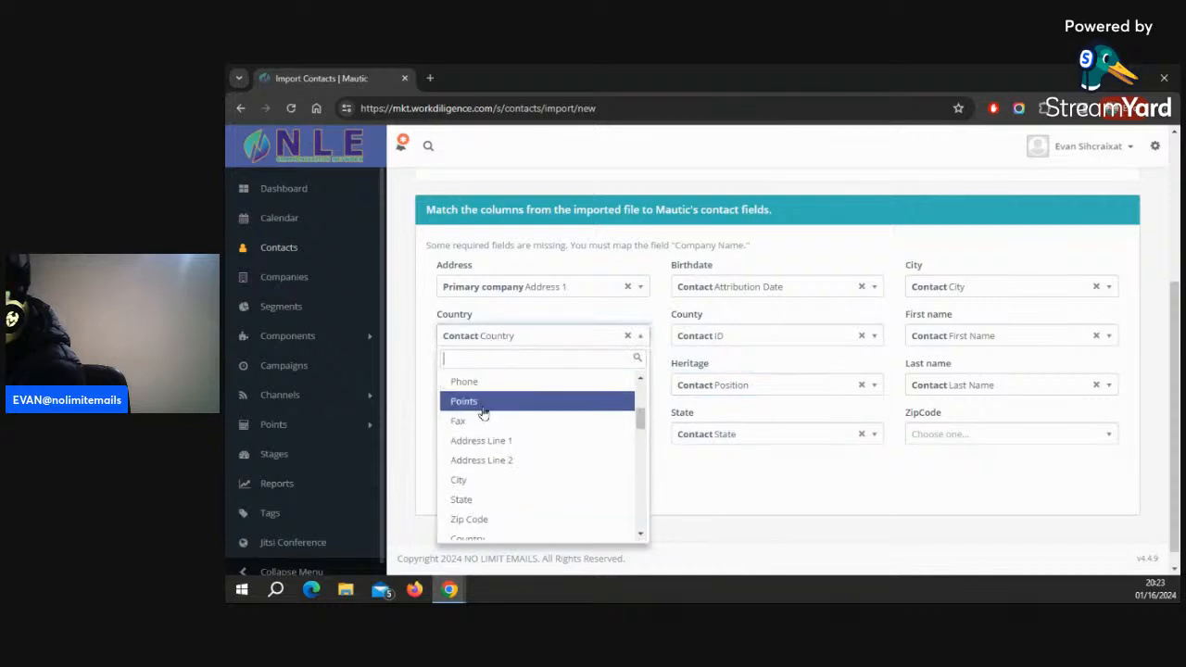
scroll(485, 408, "up", 2)
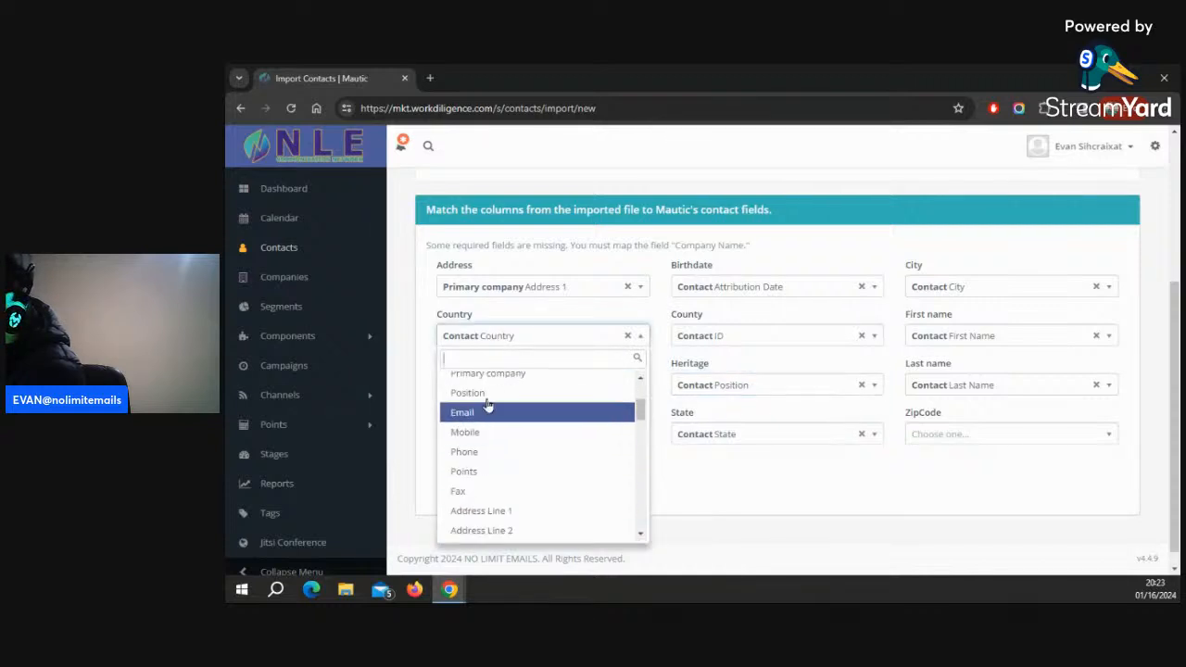
scroll(492, 436, "up", 3)
left_click(484, 400)
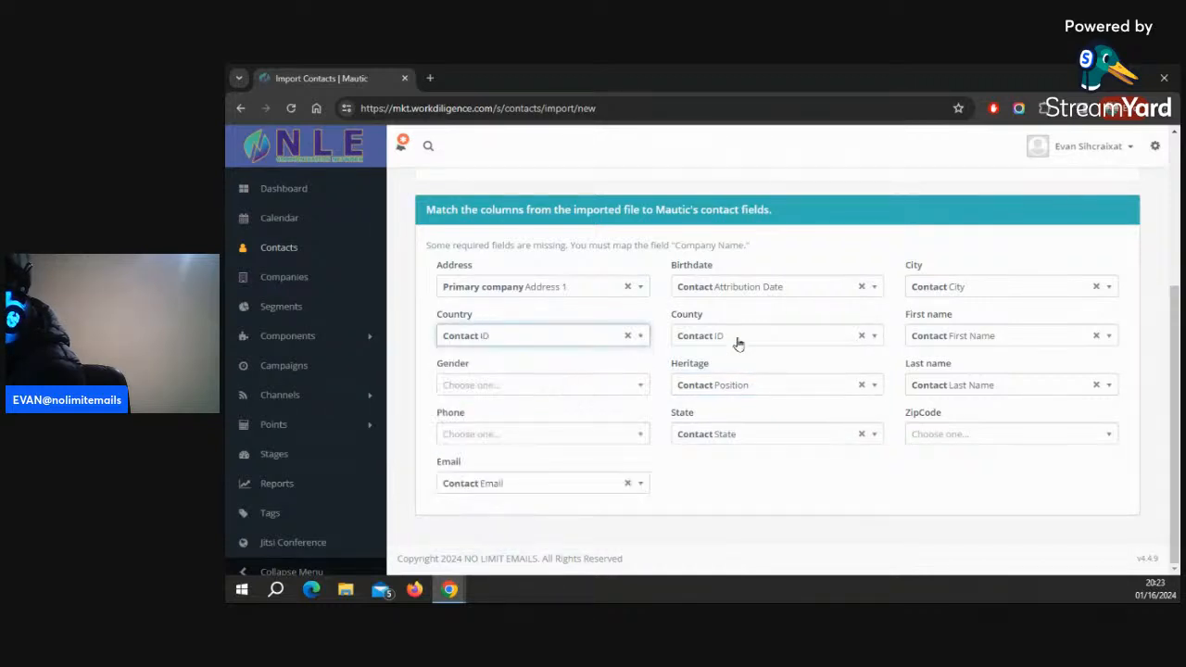
Remap the County column to the Contact Country field and start the import in browser
left_click(739, 340)
left_click(706, 439)
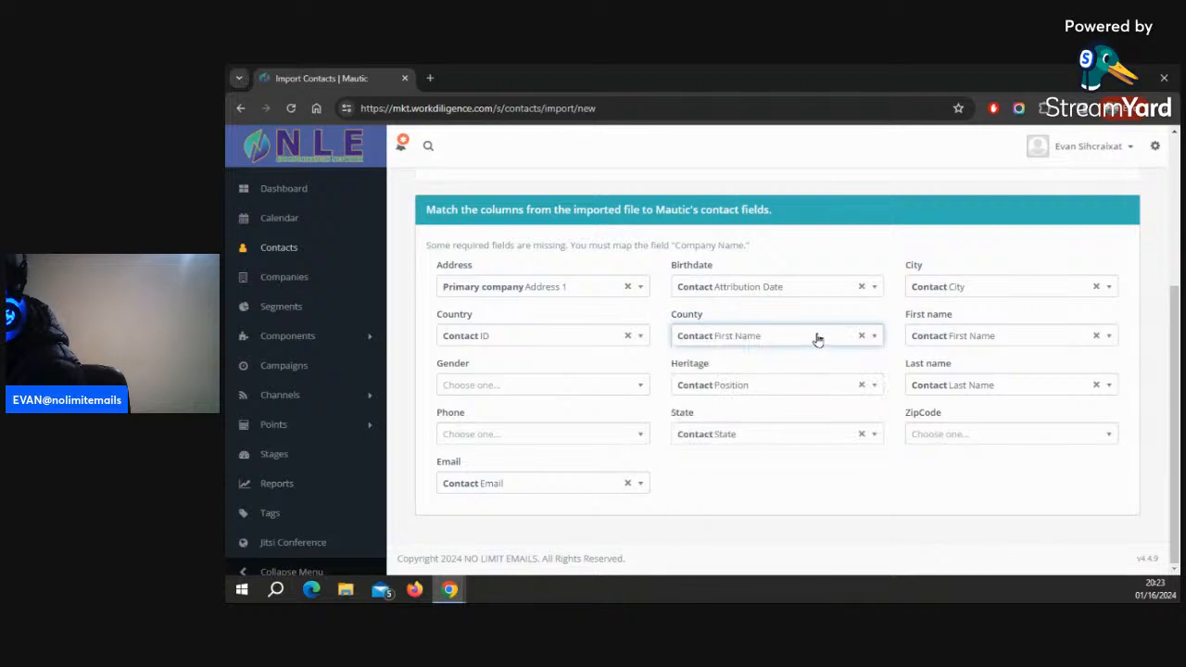
left_click(847, 341)
scroll(754, 468, "down", 4)
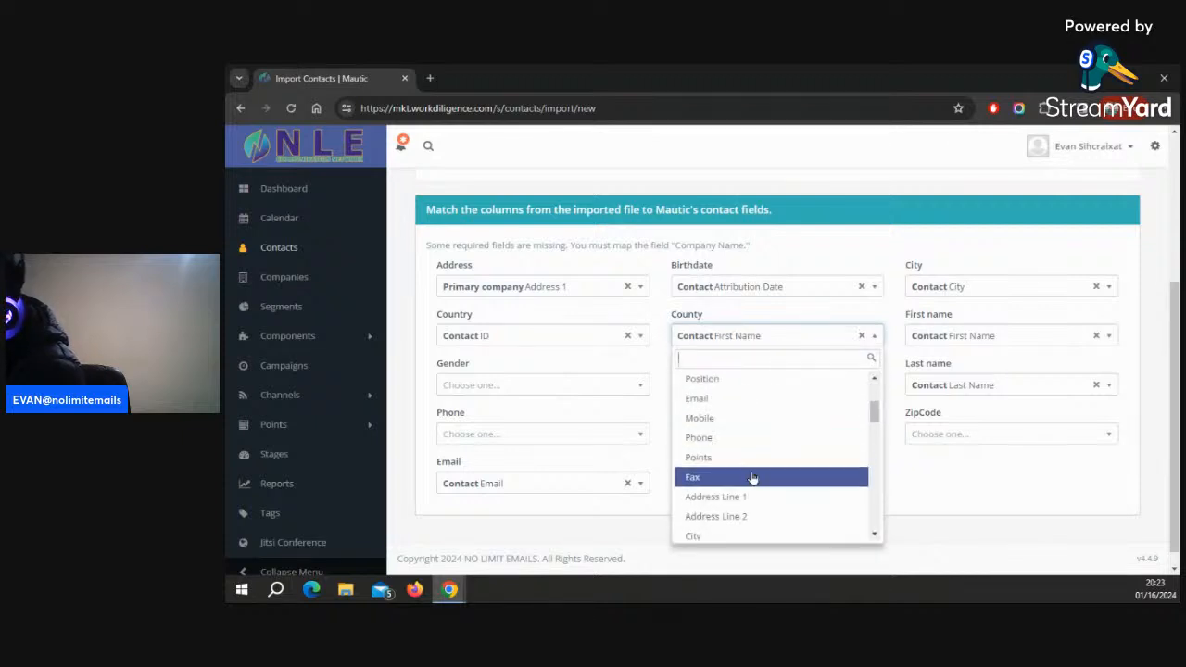
left_click(734, 456)
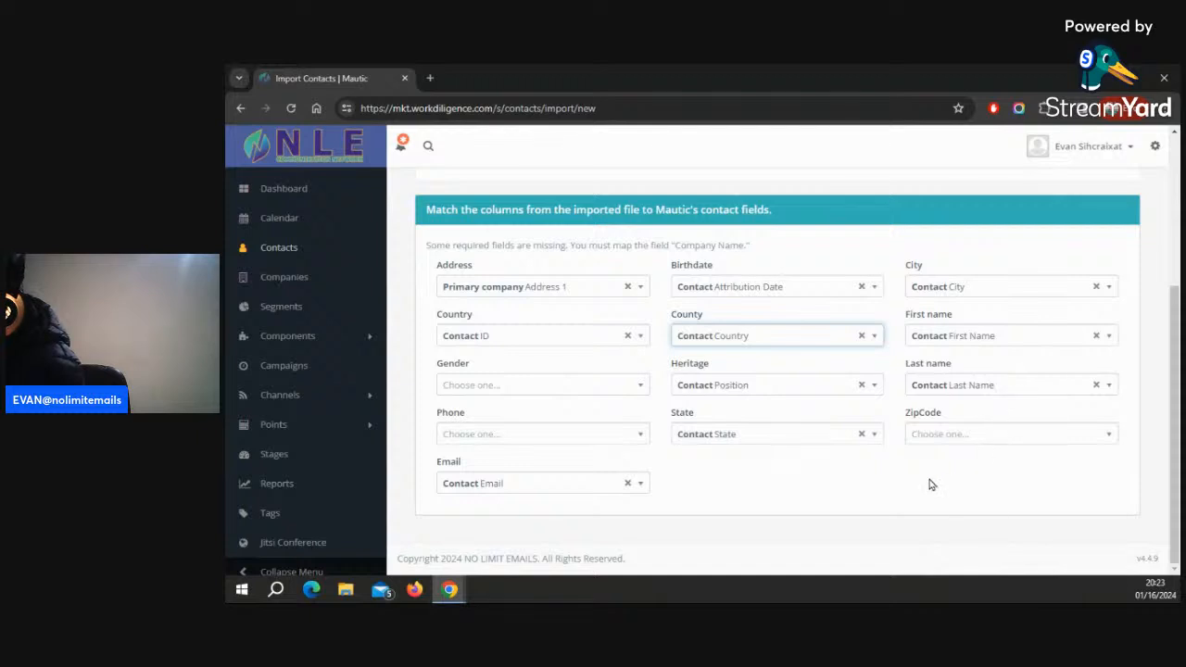
scroll(1024, 254, "up", 3)
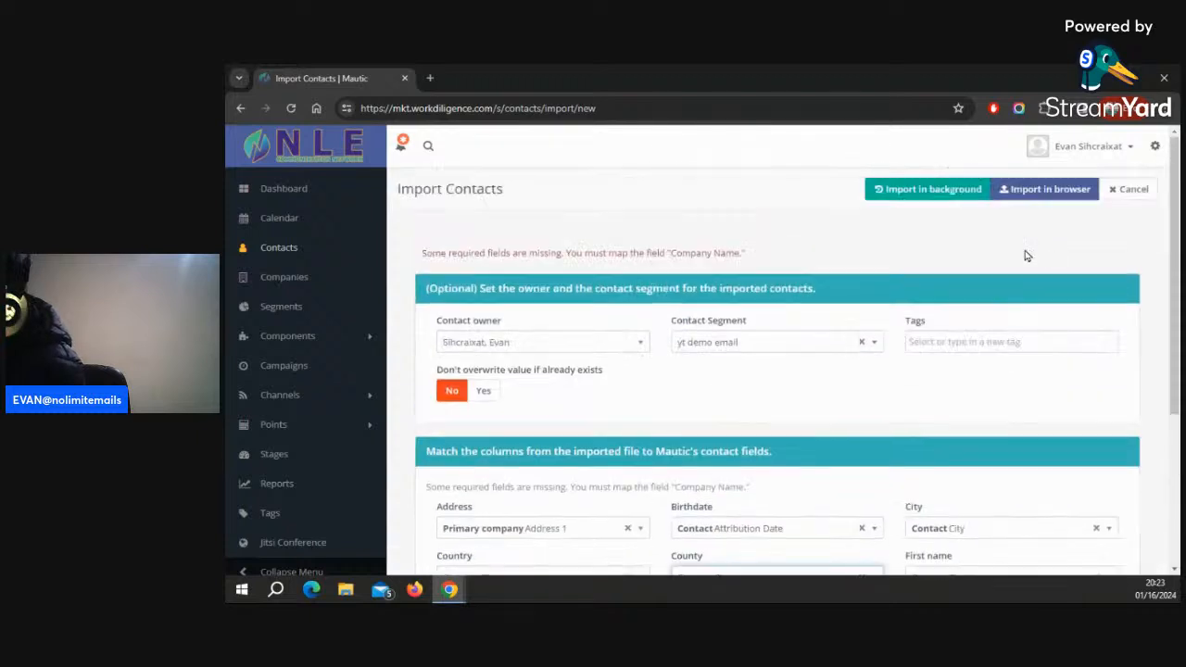
left_click(1047, 189)
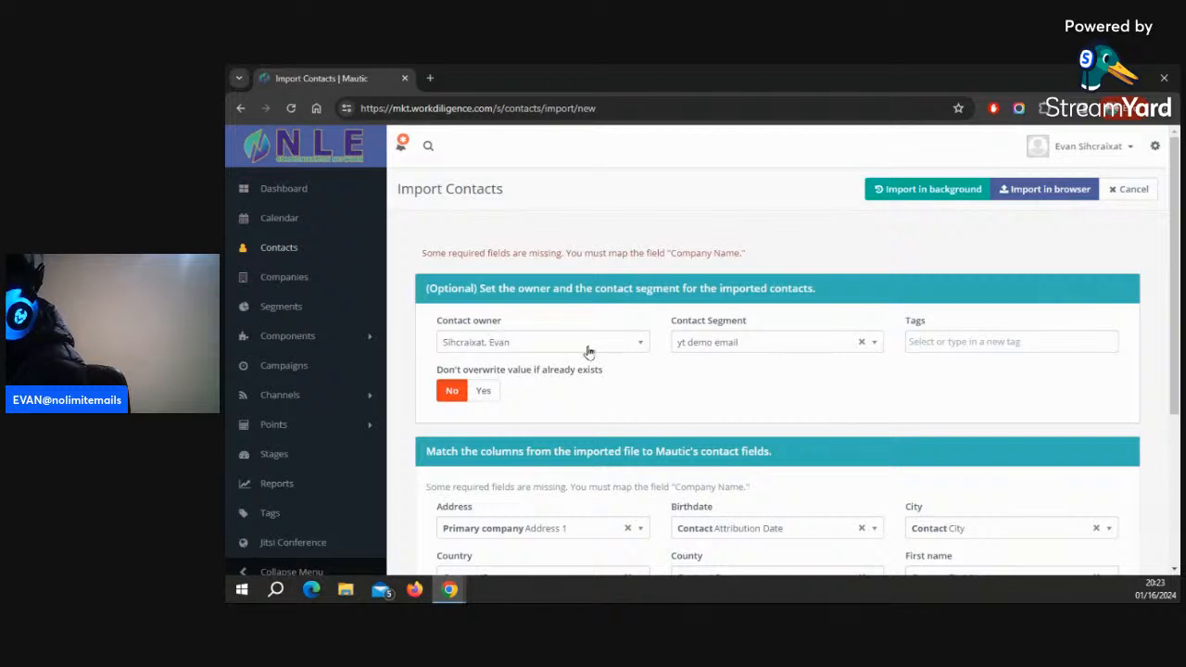
Remap the County column to the Properties Owner by username field
scroll(696, 337, "down", 1)
scroll(726, 414, "down", 3)
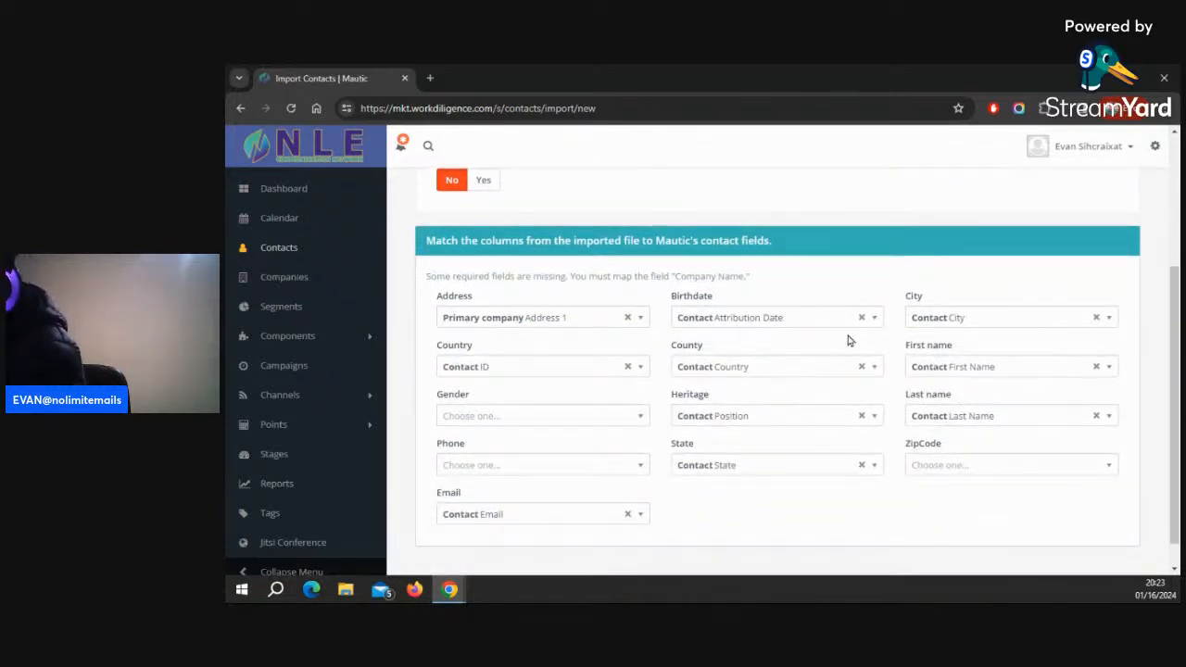
left_click(800, 369)
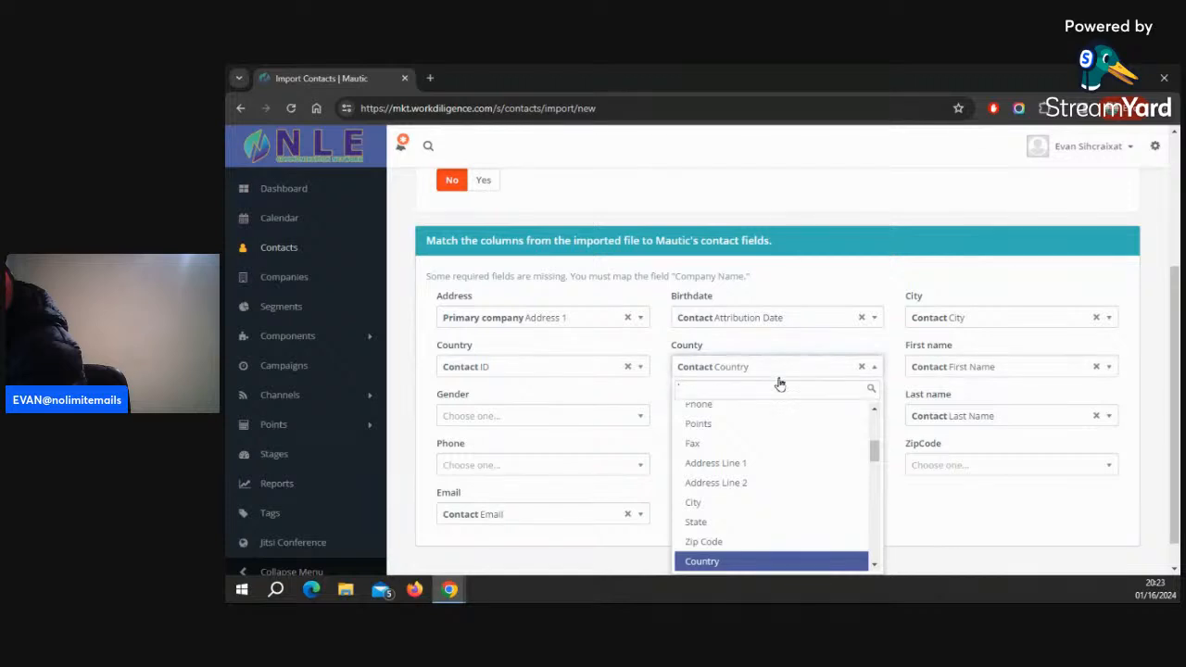
scroll(752, 427, "down", 2)
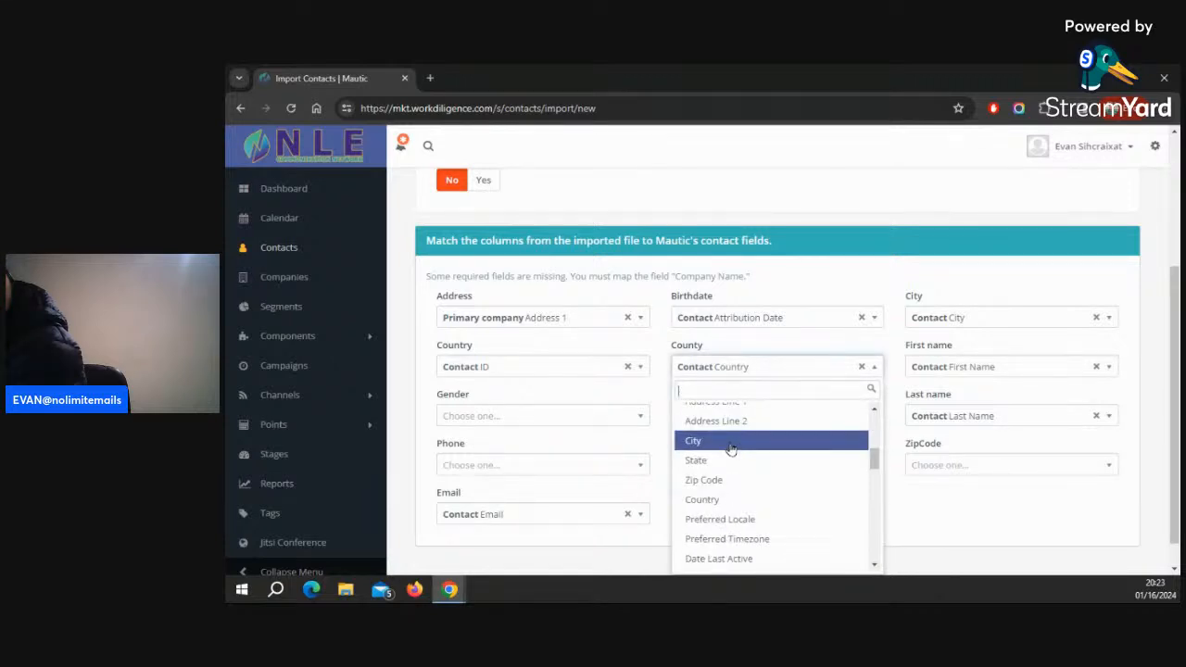
left_click(731, 499)
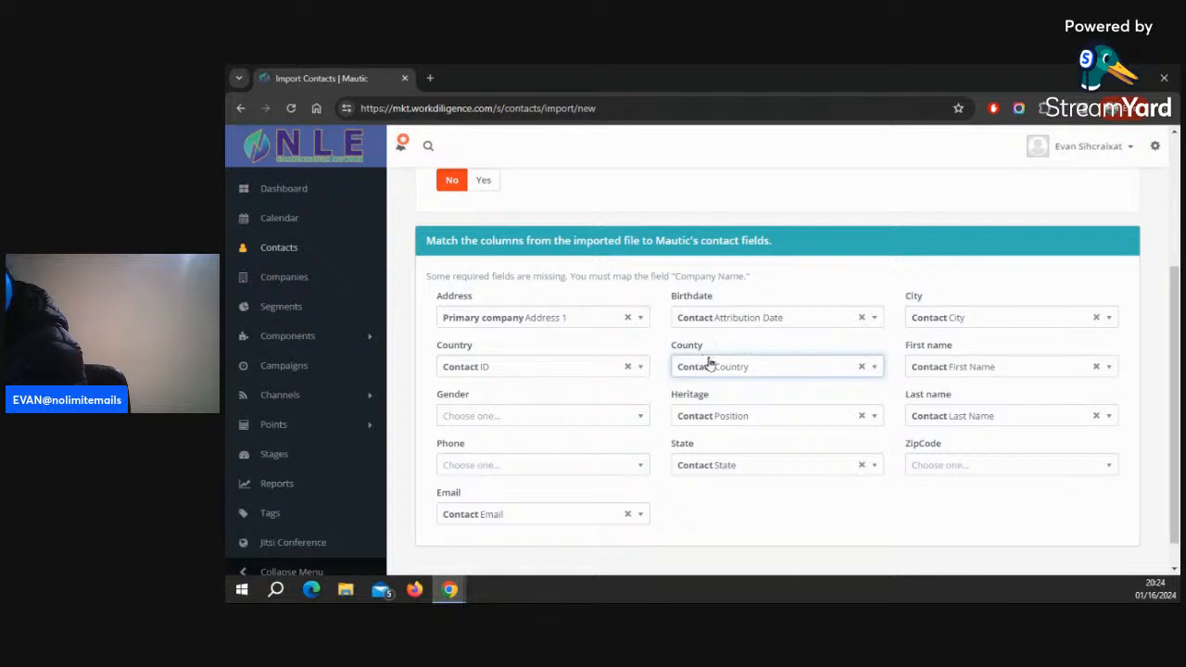
left_click(741, 375)
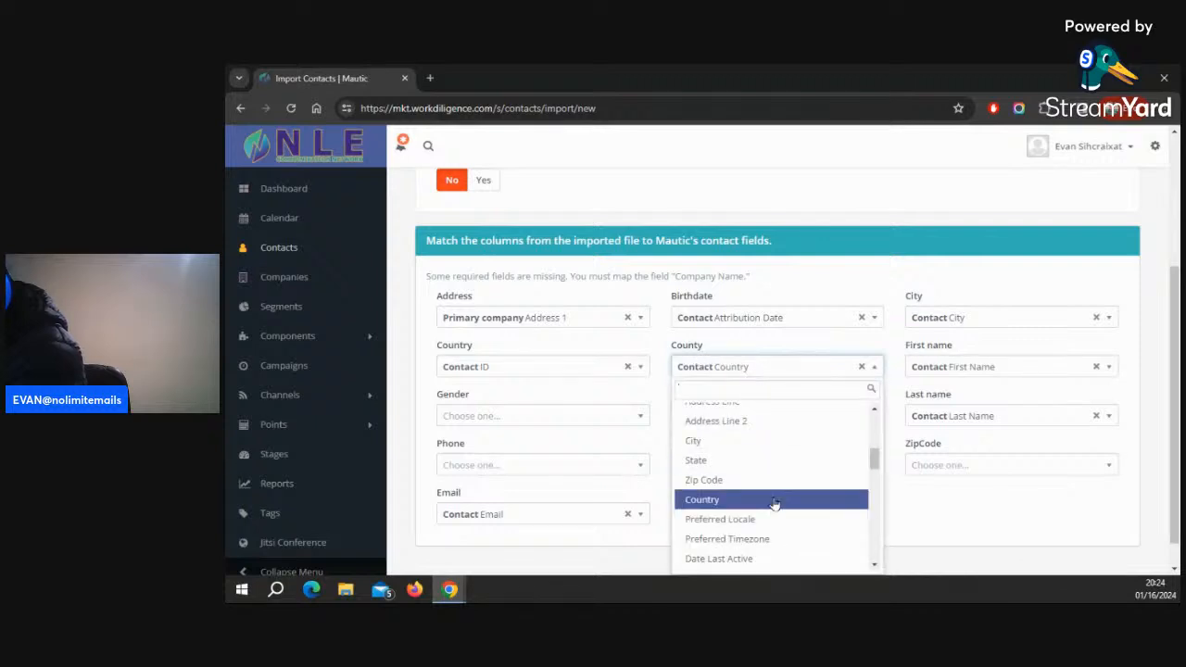
scroll(775, 505, "down", 8)
scroll(778, 519, "down", 5)
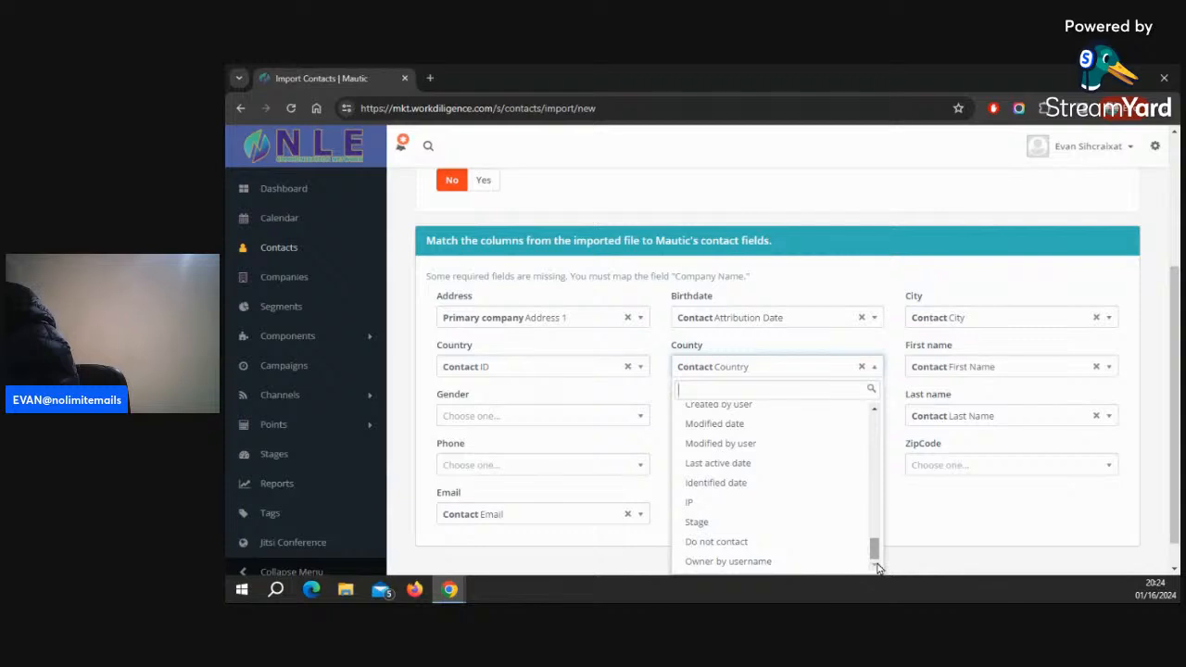
left_click(770, 564)
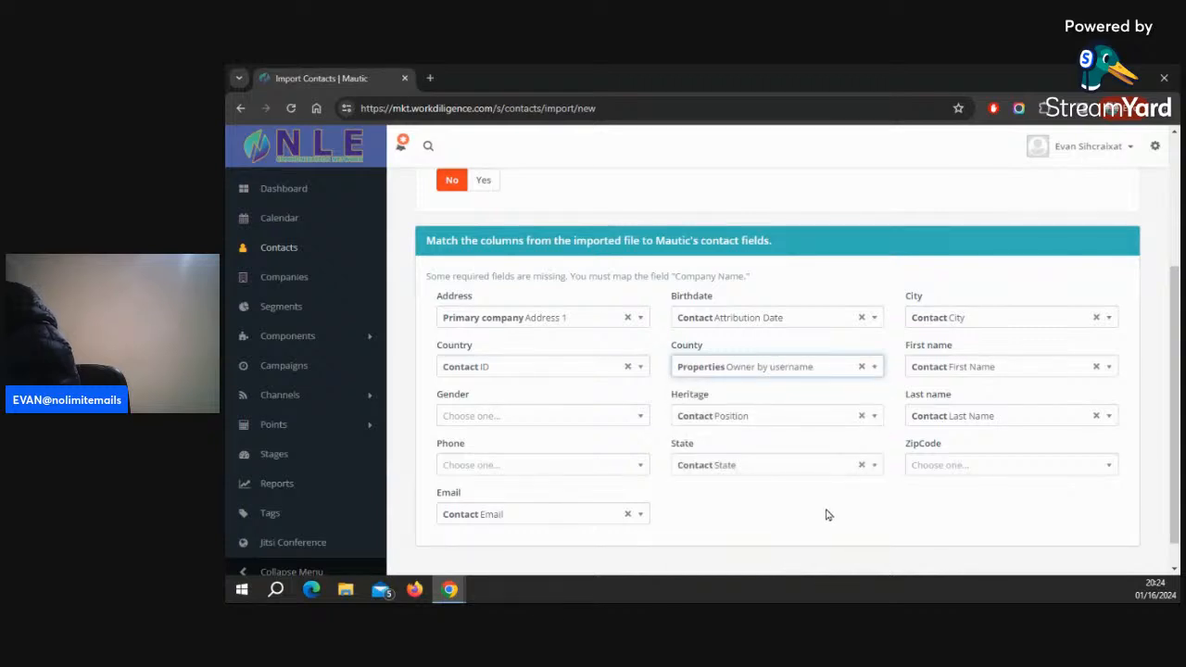
Try to start the import in browser
scroll(1091, 212, "up", 3)
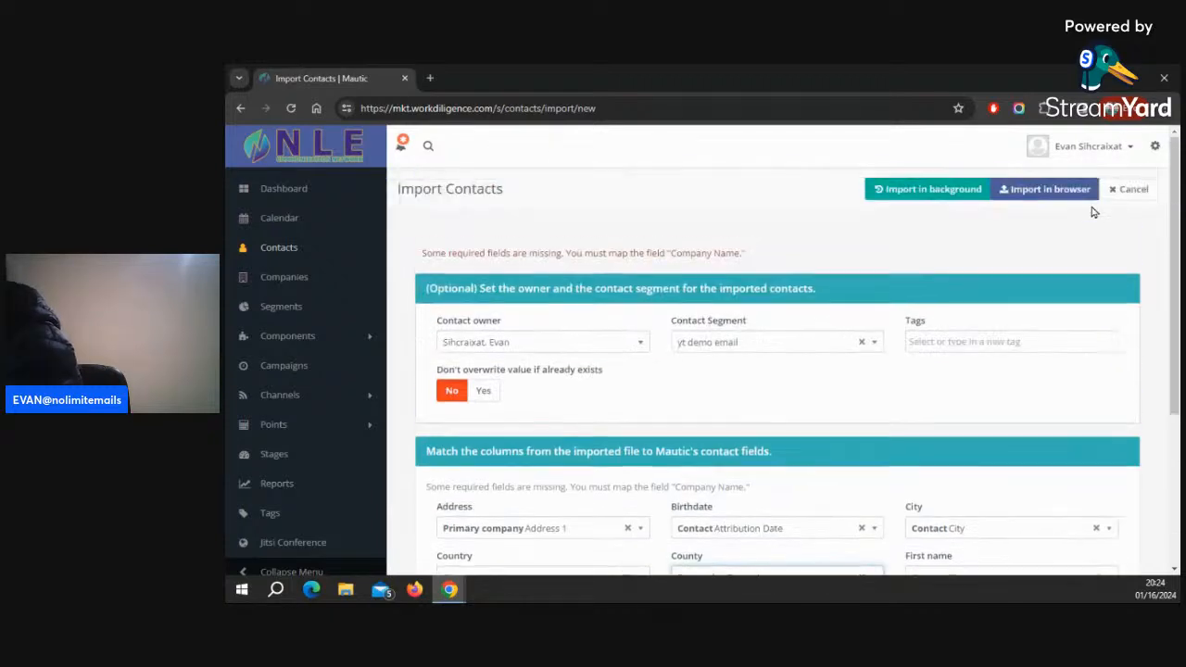
left_click(1045, 189)
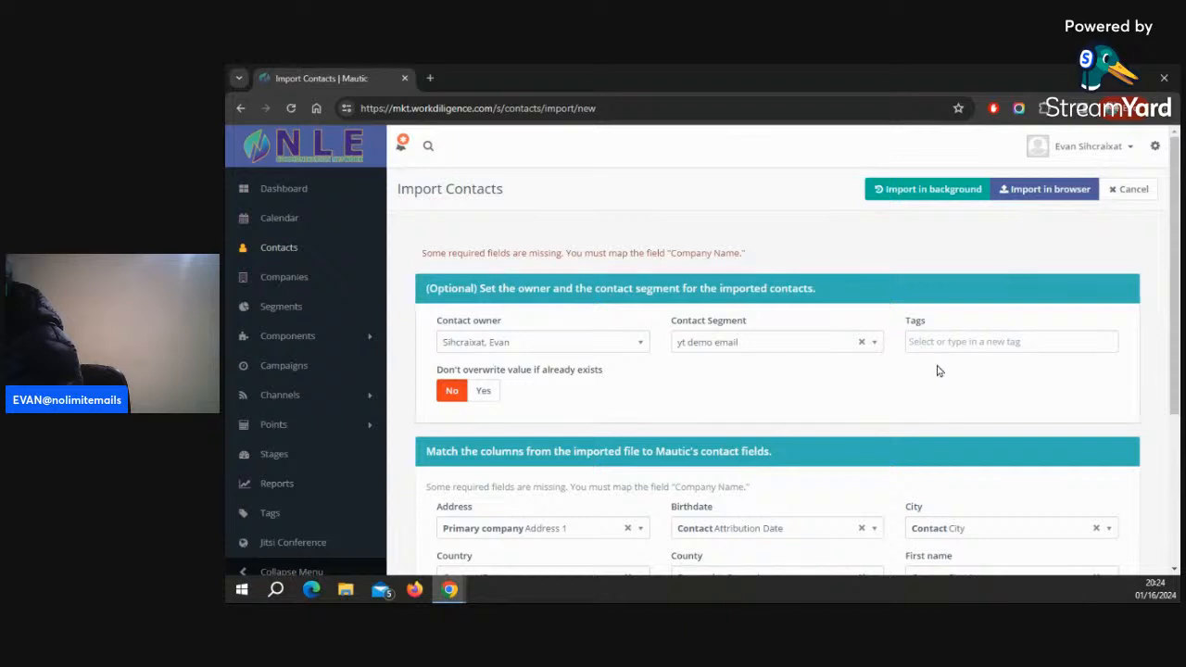
Remap the Country column to the Contact Country field
scroll(935, 370, "down", 3)
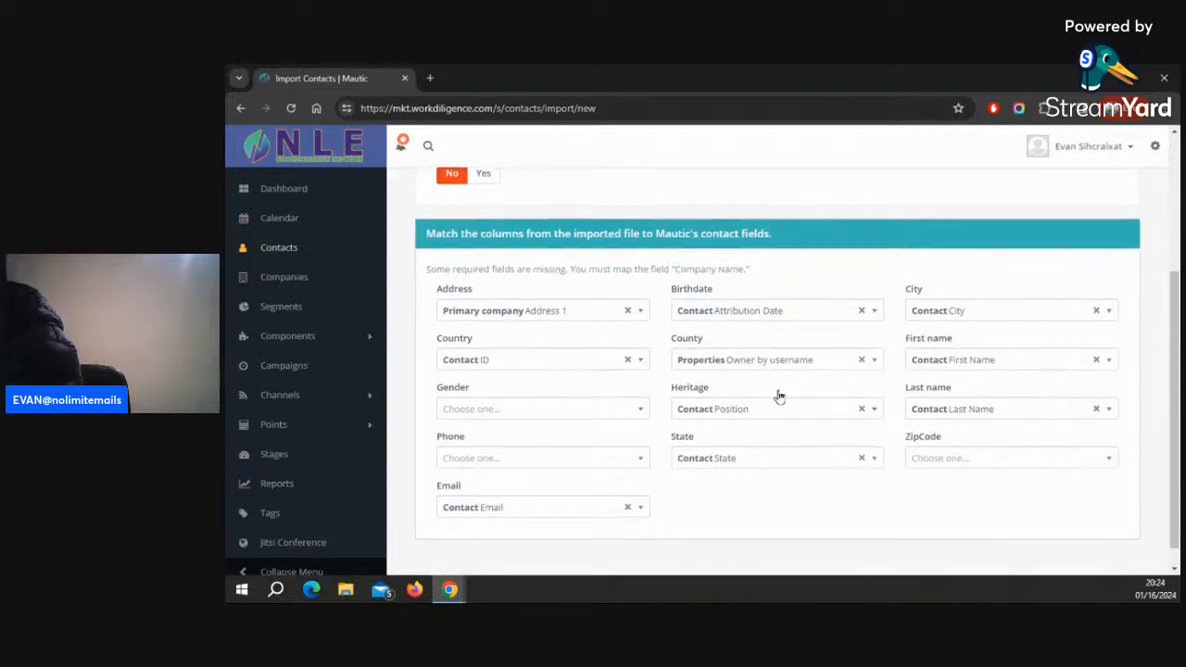
left_click(638, 339)
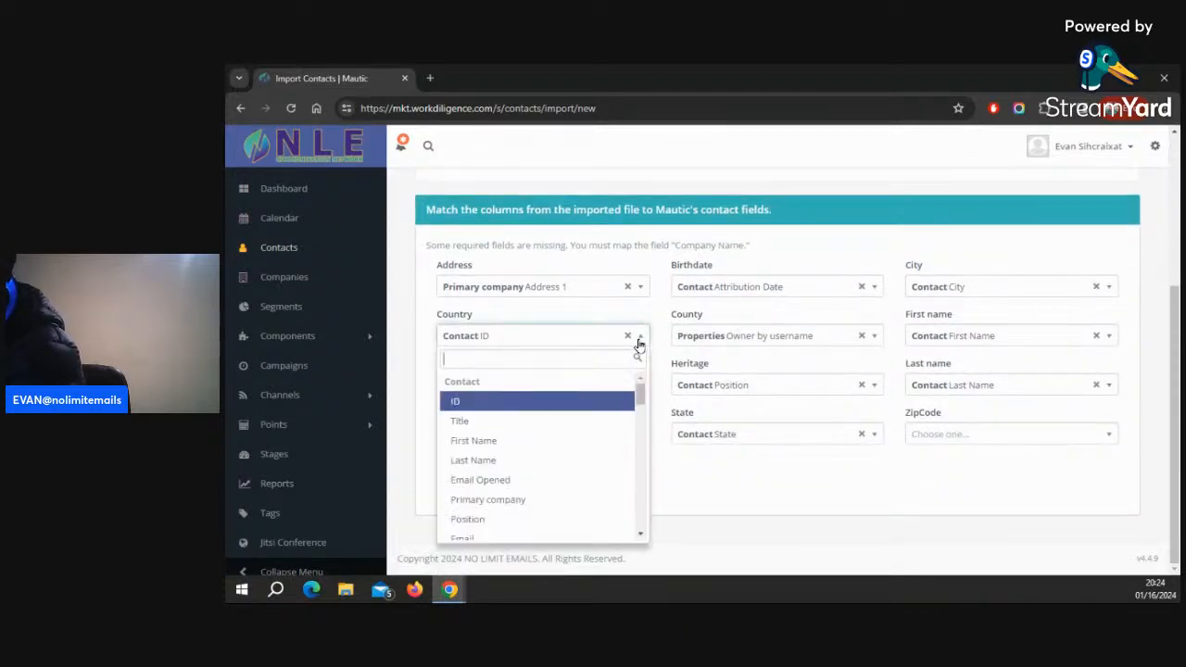
scroll(509, 482, "down", 3)
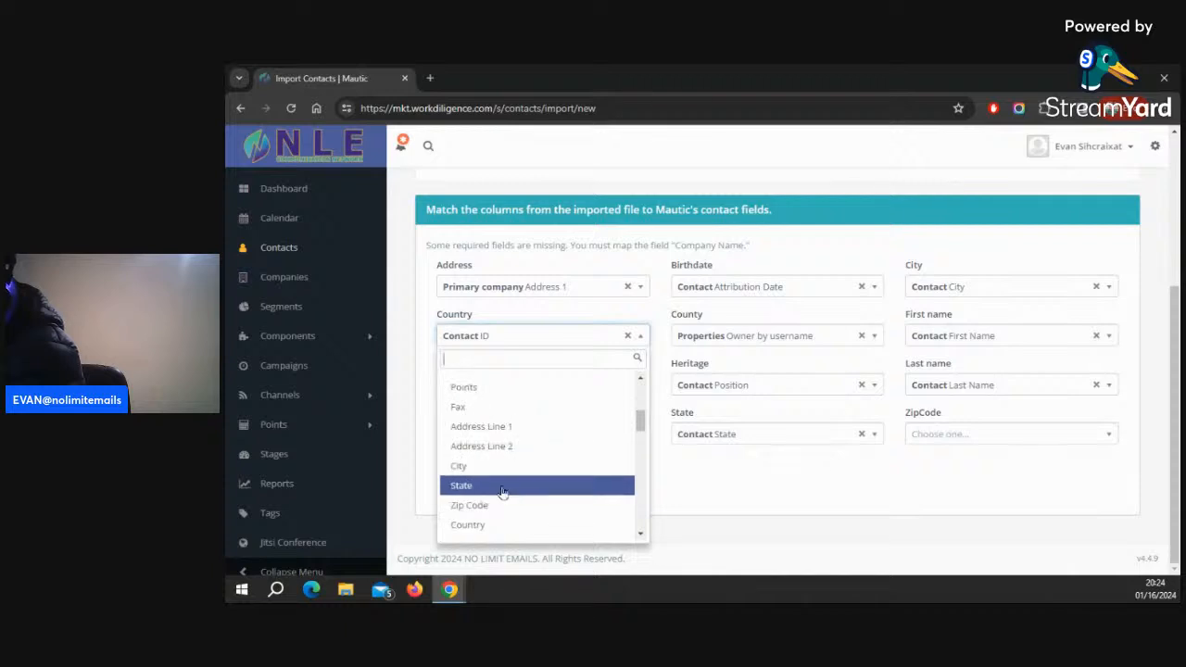
scroll(501, 491, "down", 2)
left_click(492, 463)
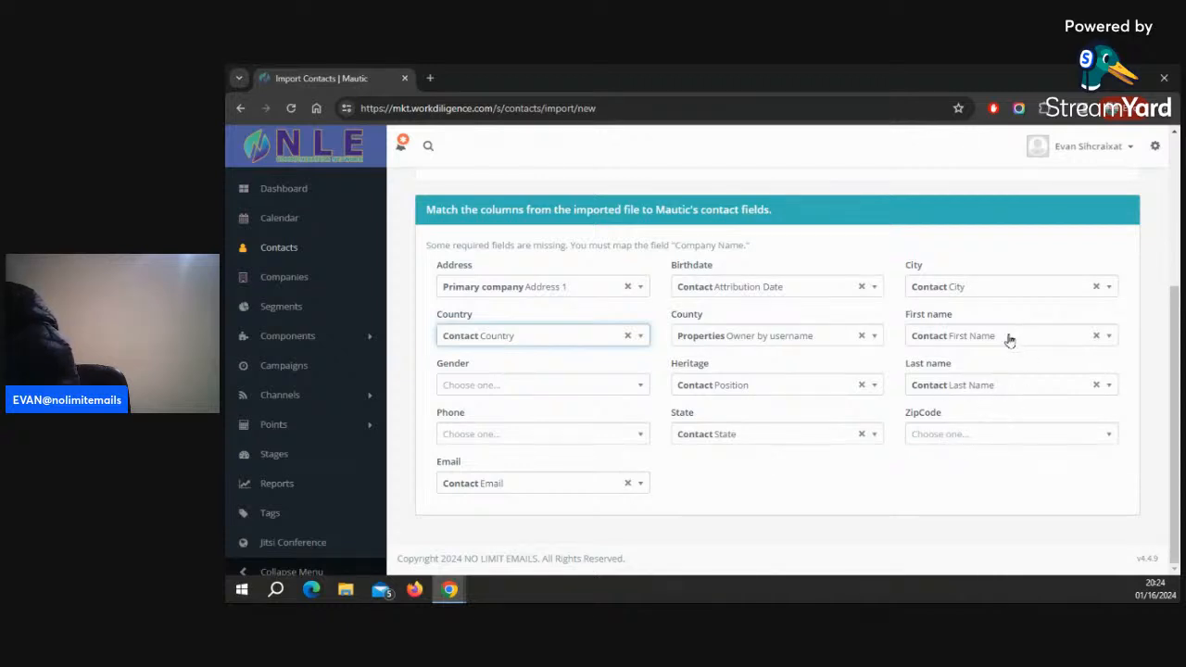
Remap the Birthdate column to the Contact ID field
left_click(780, 287)
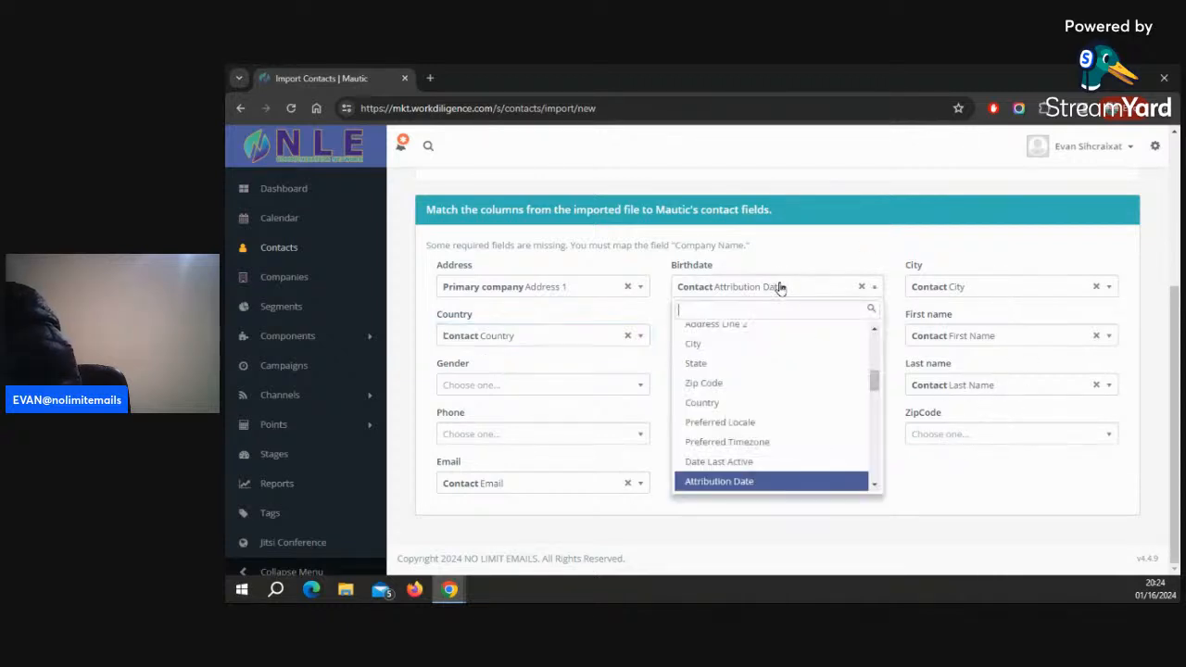
scroll(746, 423, "down", 3)
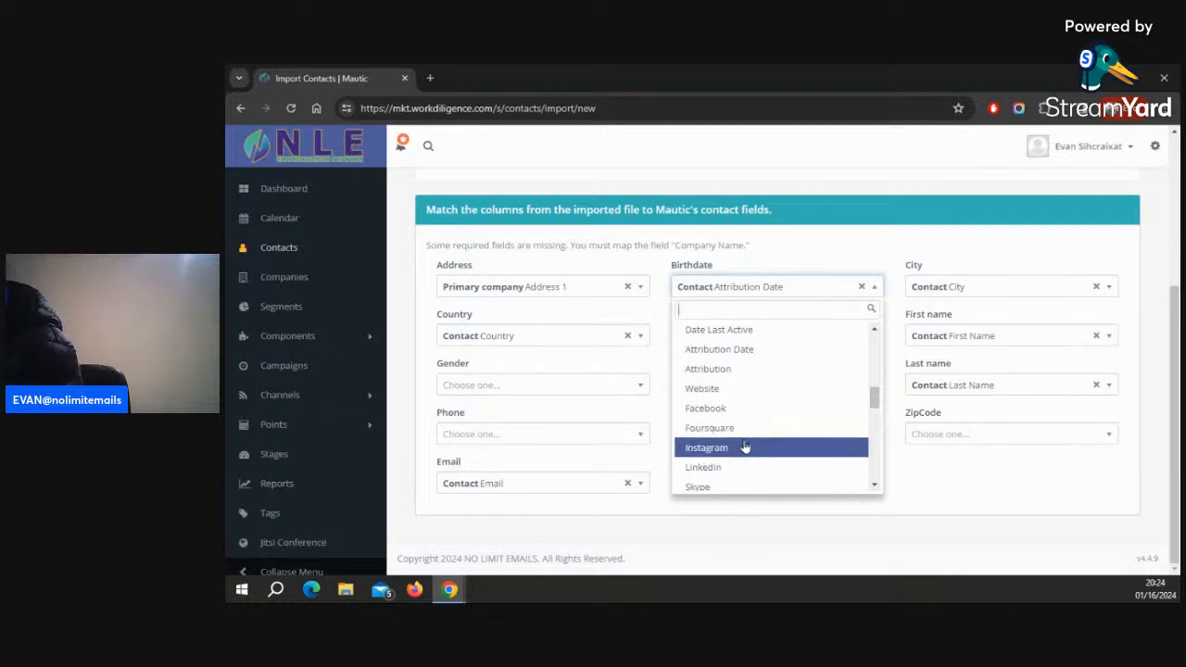
scroll(744, 447, "up", 6)
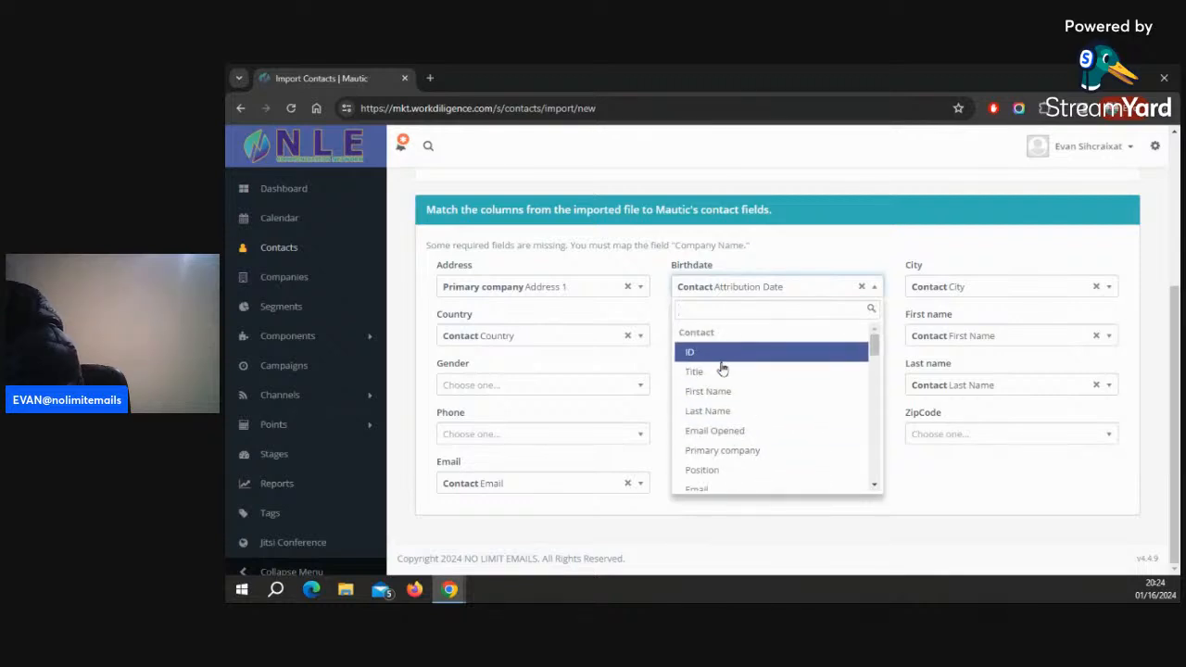
left_click(721, 353)
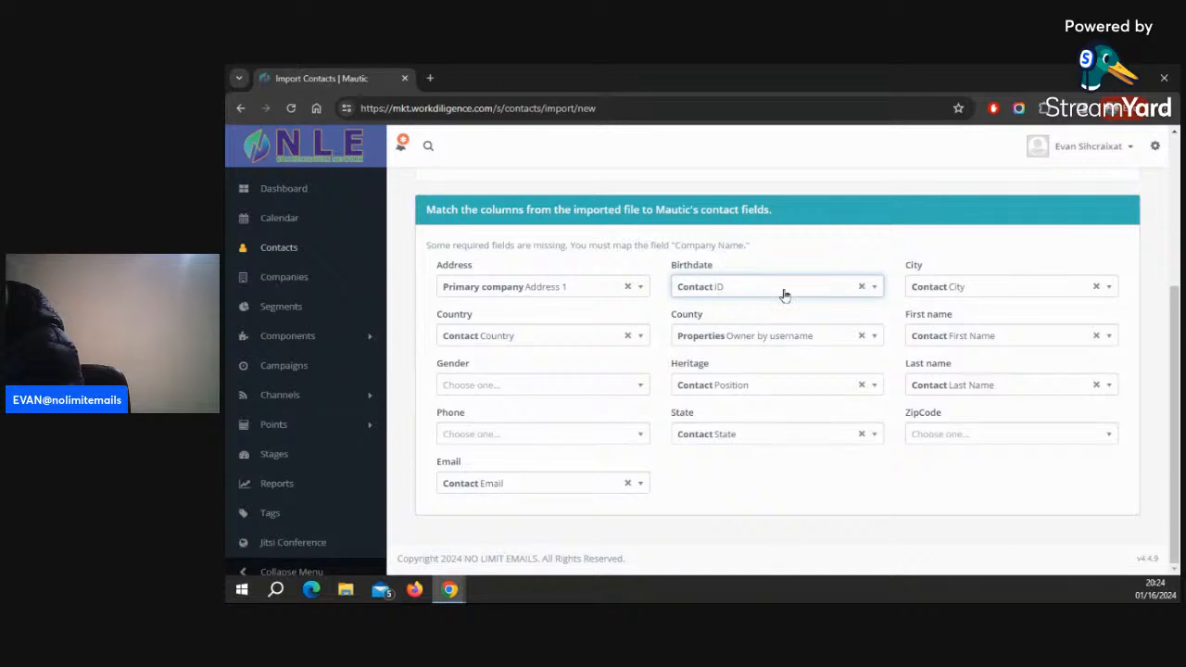
Remap the Heritage column to the Contact ID field and start the import in browser
left_click(802, 390)
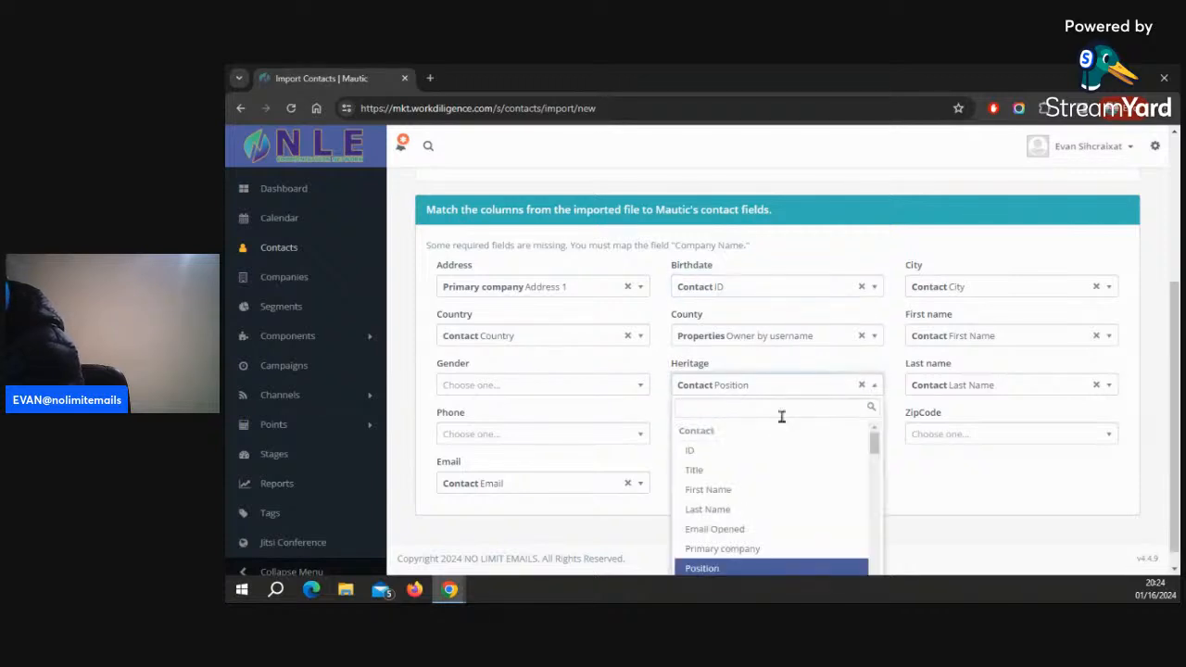
left_click(730, 452)
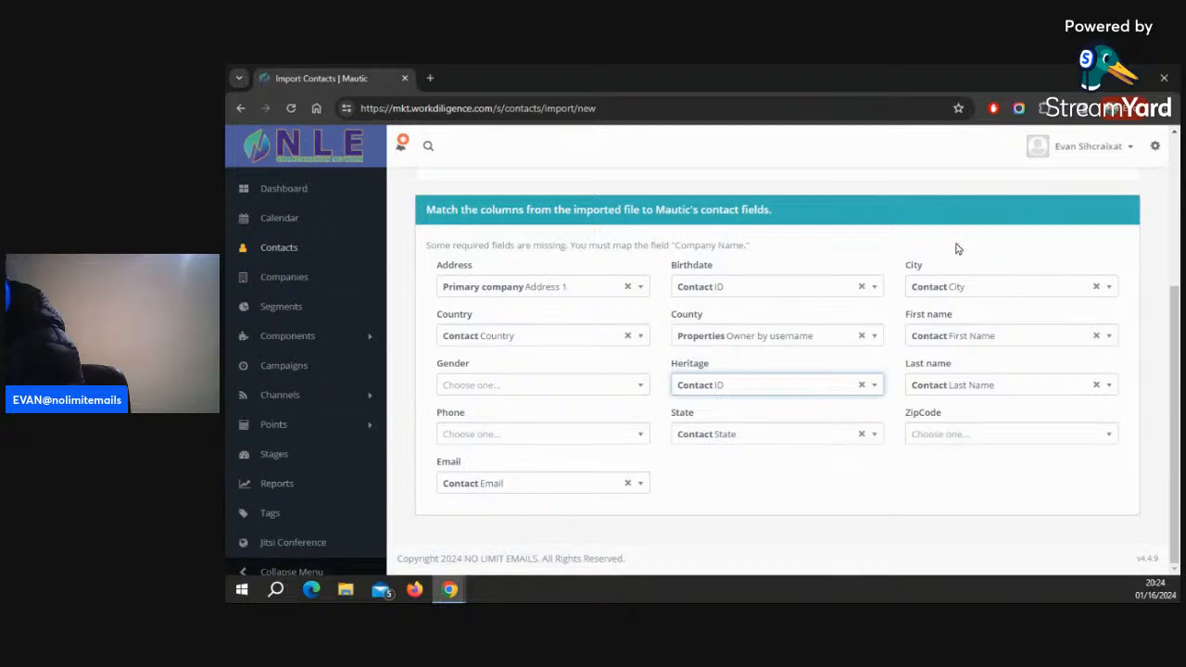
scroll(959, 248, "up", 3)
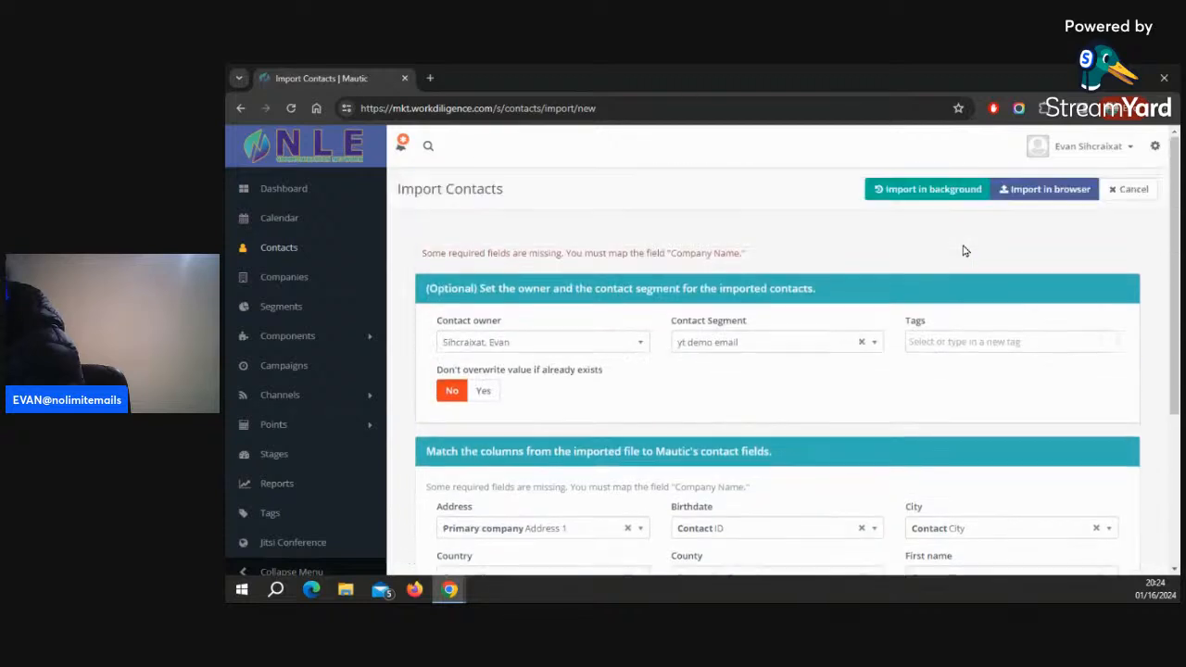
left_click(1030, 196)
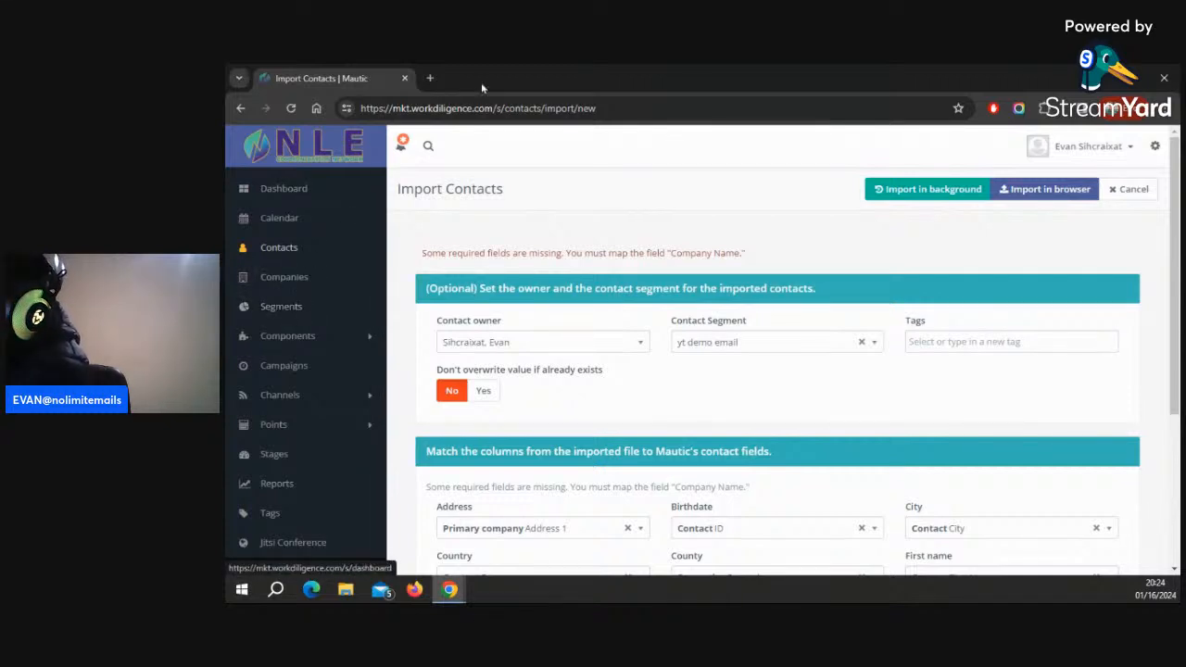
Detach the No Limit Emails dashboard tab into its own browser window
left_click(1099, 78)
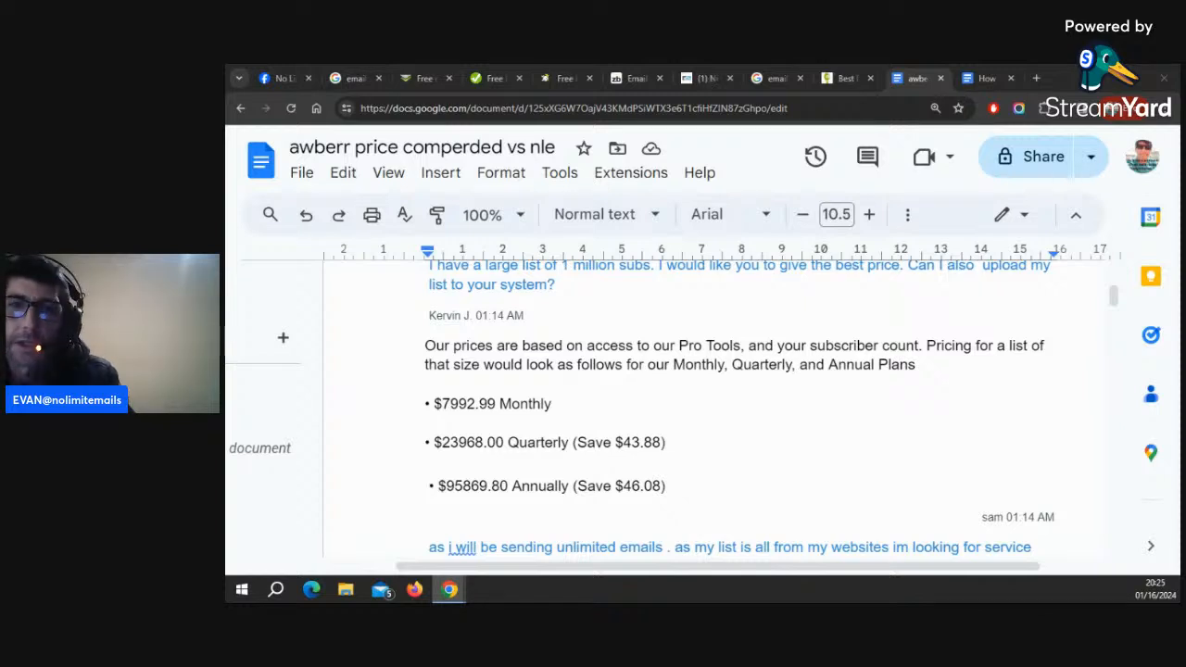
left_click_drag(1179, 145, 402, 71)
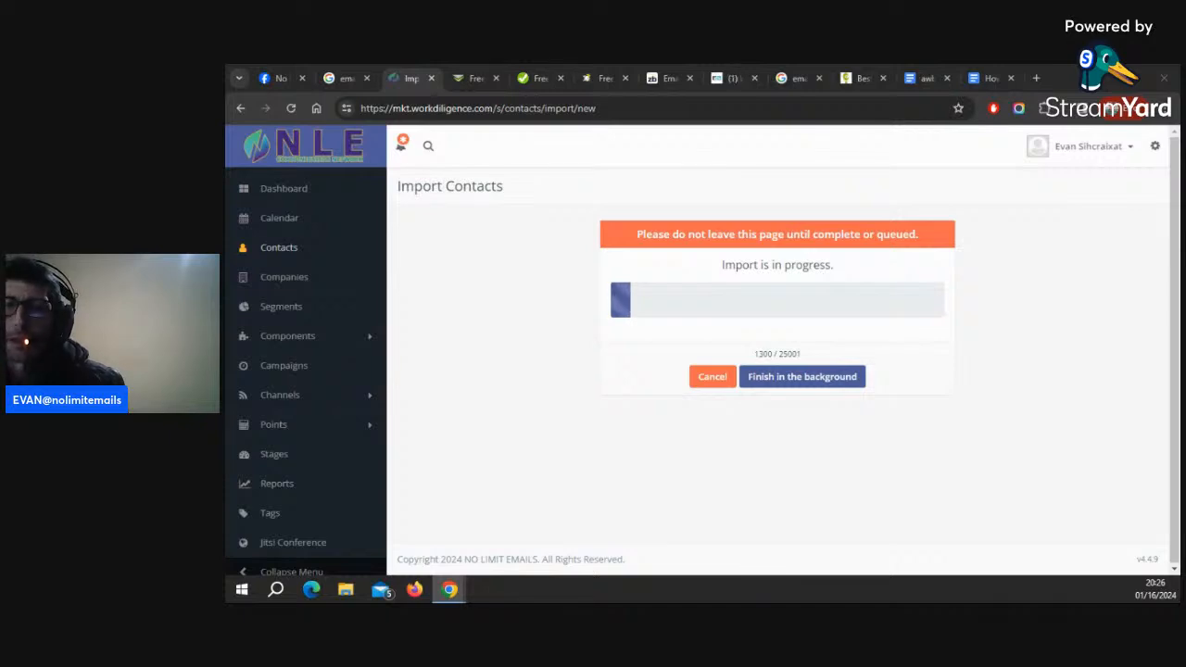
left_click_drag(1176, 143, 773, 142)
left_click_drag(550, 144, 548, 96)
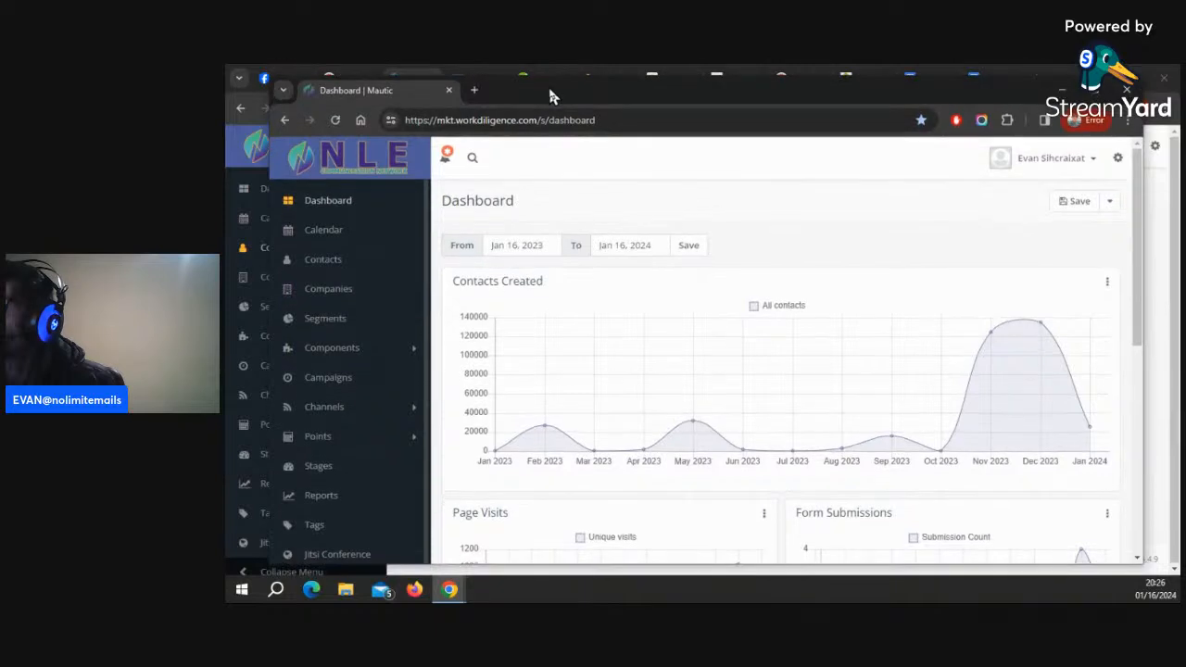
Open the Emails page in a new tab and view the Em 1021 b email
left_click(342, 410)
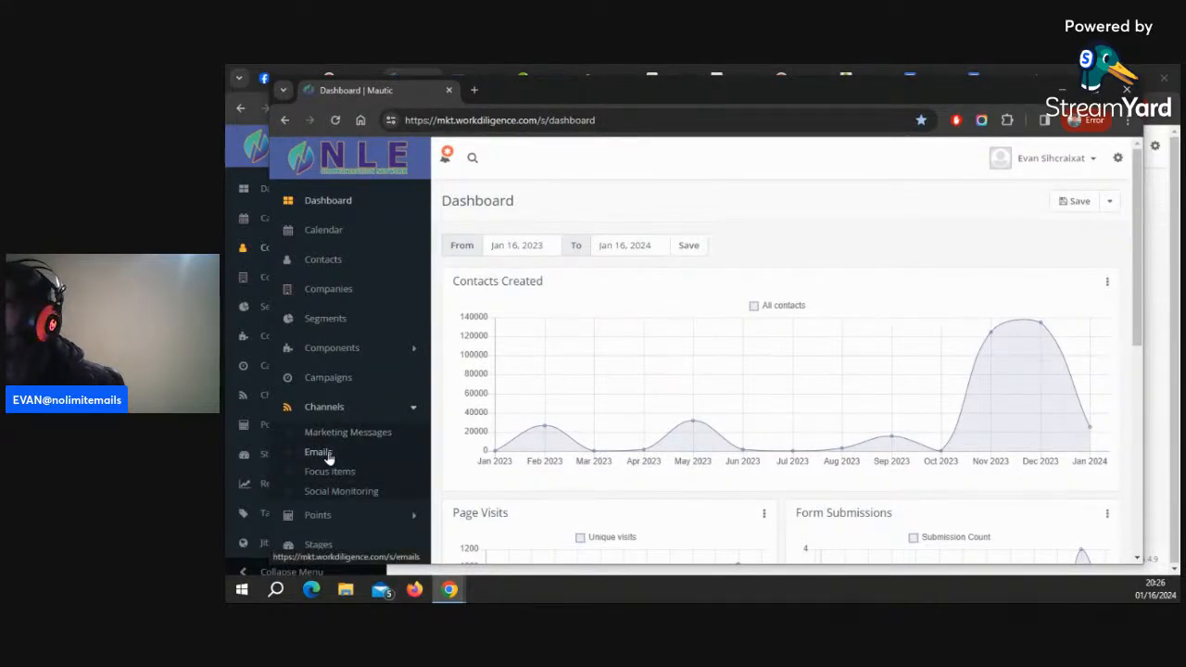
right_click(326, 454)
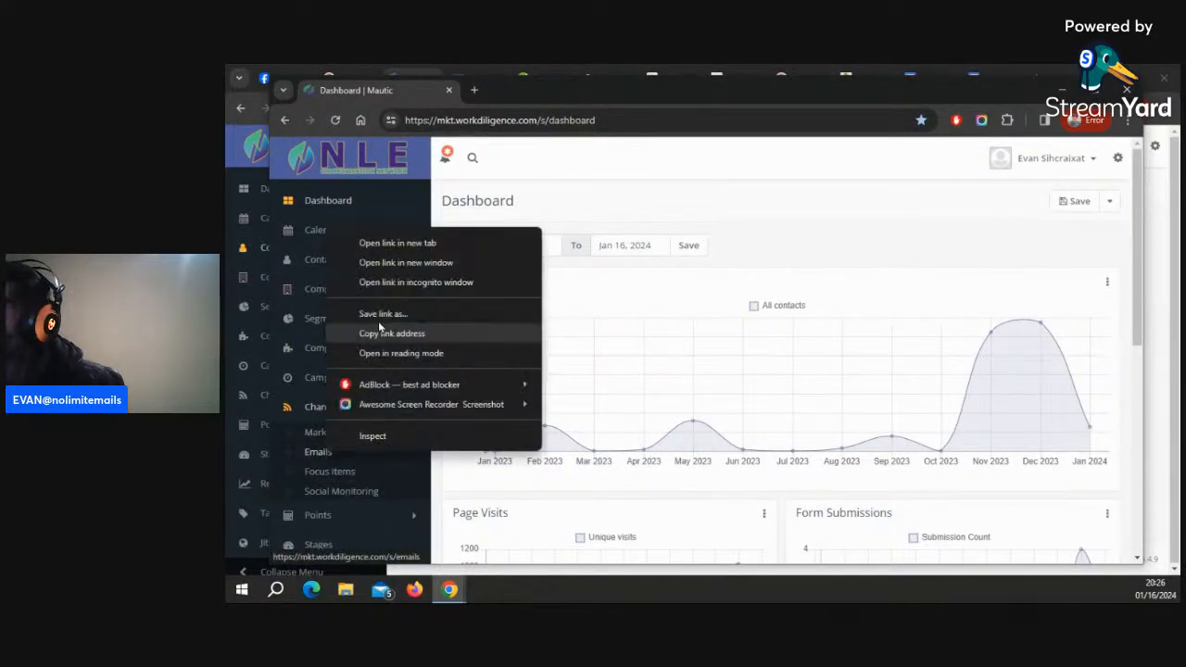
left_click(425, 244)
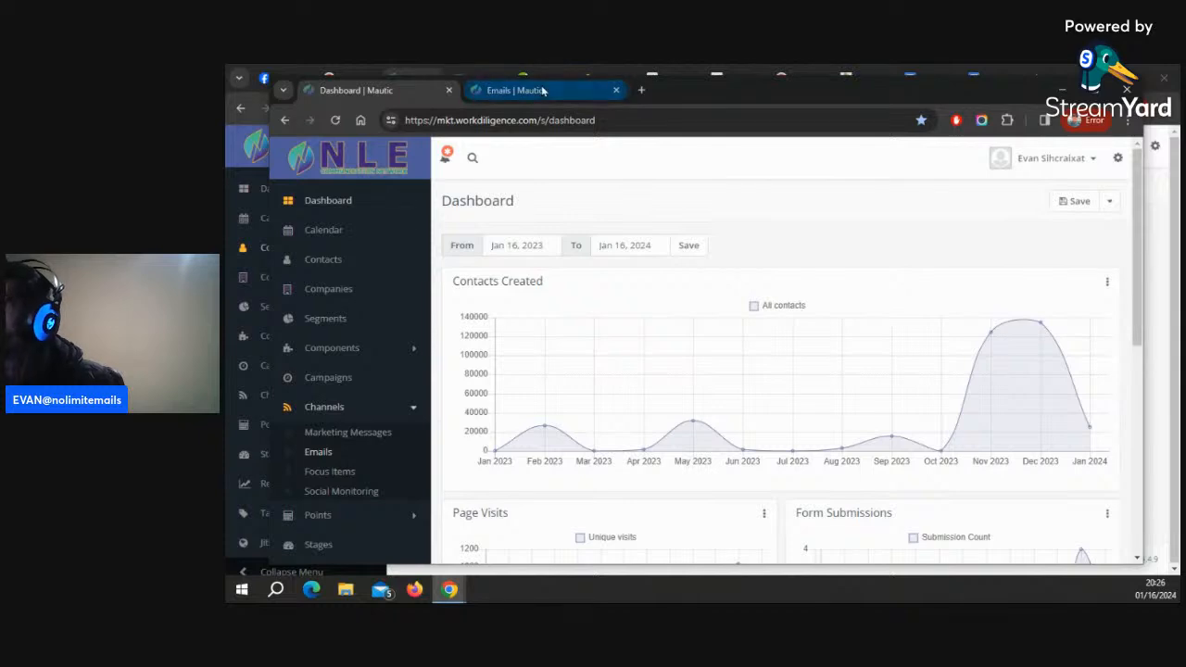
left_click(543, 90)
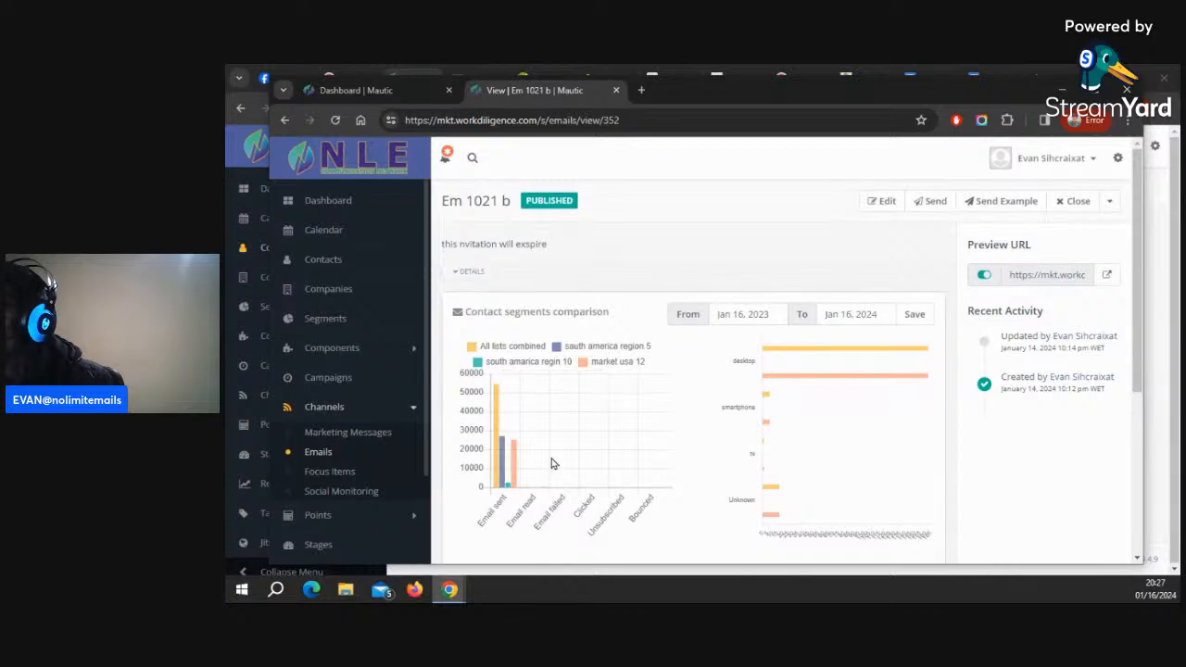
Review the email's segment comparison chart and click counts
scroll(926, 389, "down", 5)
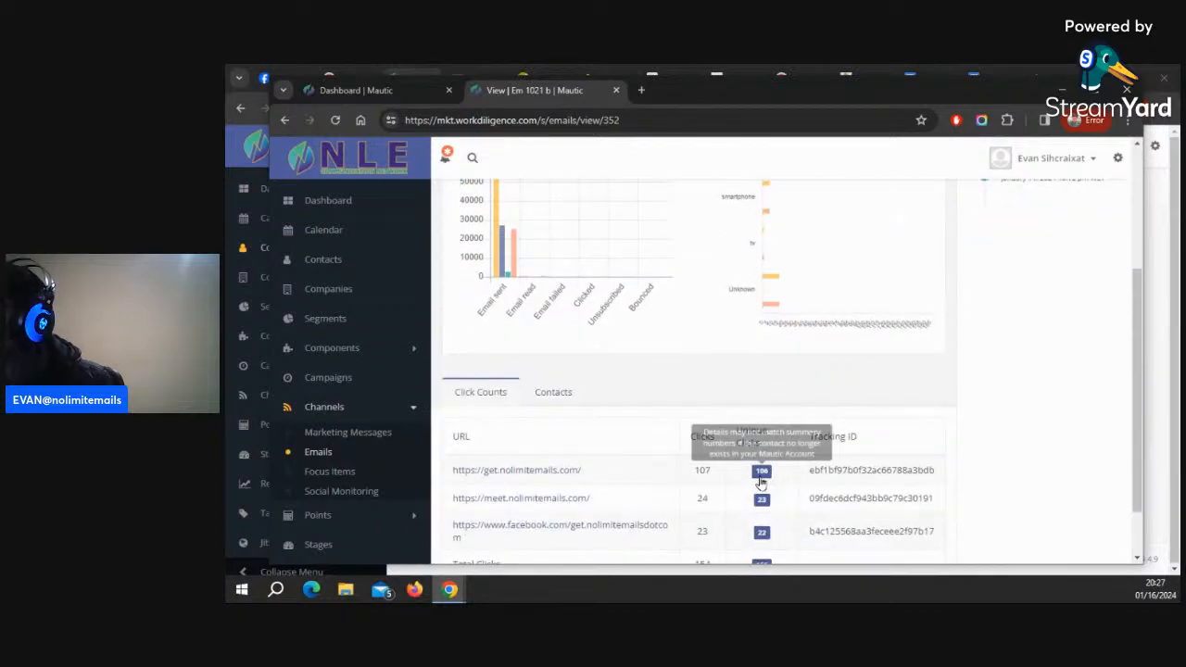
scroll(695, 454, "down", 1)
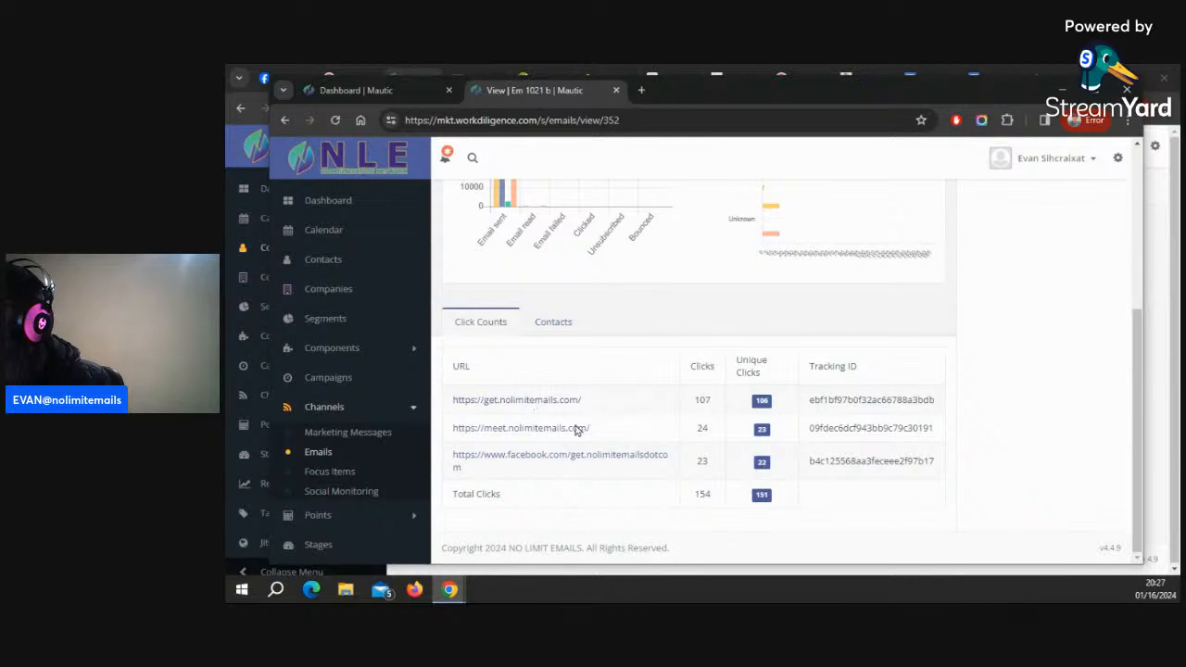
scroll(857, 435, "up", 3)
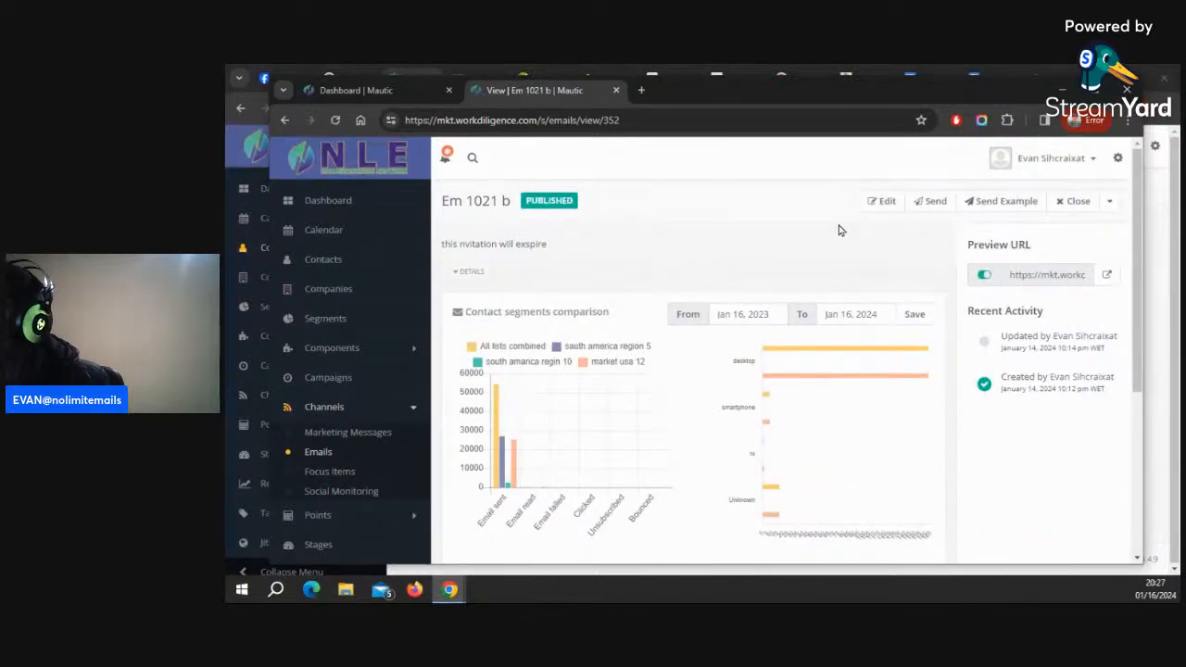
Open the email's preview in a new tab and read through its content
left_click(1107, 278)
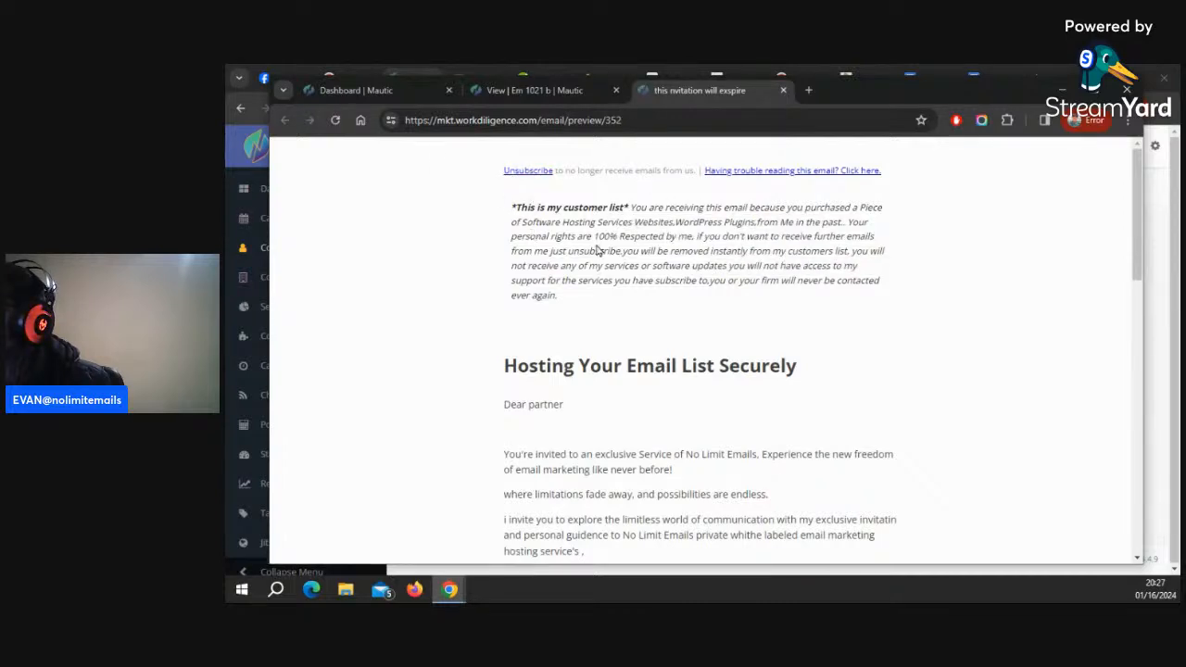
scroll(602, 288, "down", 2)
left_click_drag(515, 225, 761, 501)
scroll(841, 442, "down", 4)
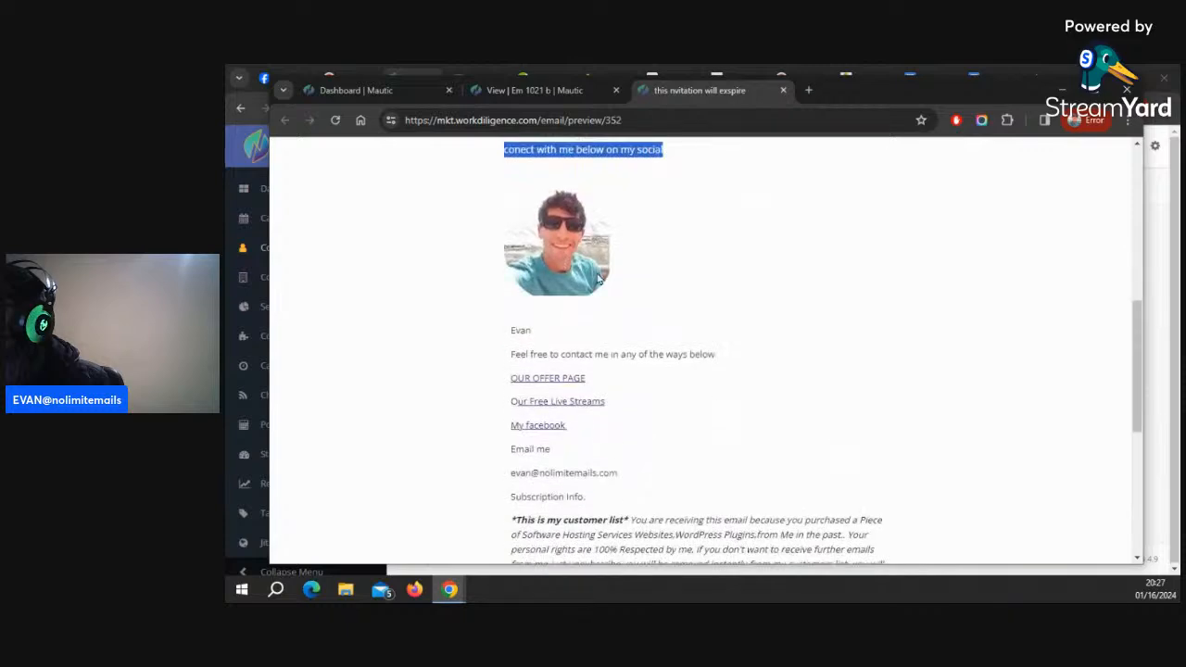
left_click_drag(510, 331, 873, 173)
scroll(927, 344, "up", 3)
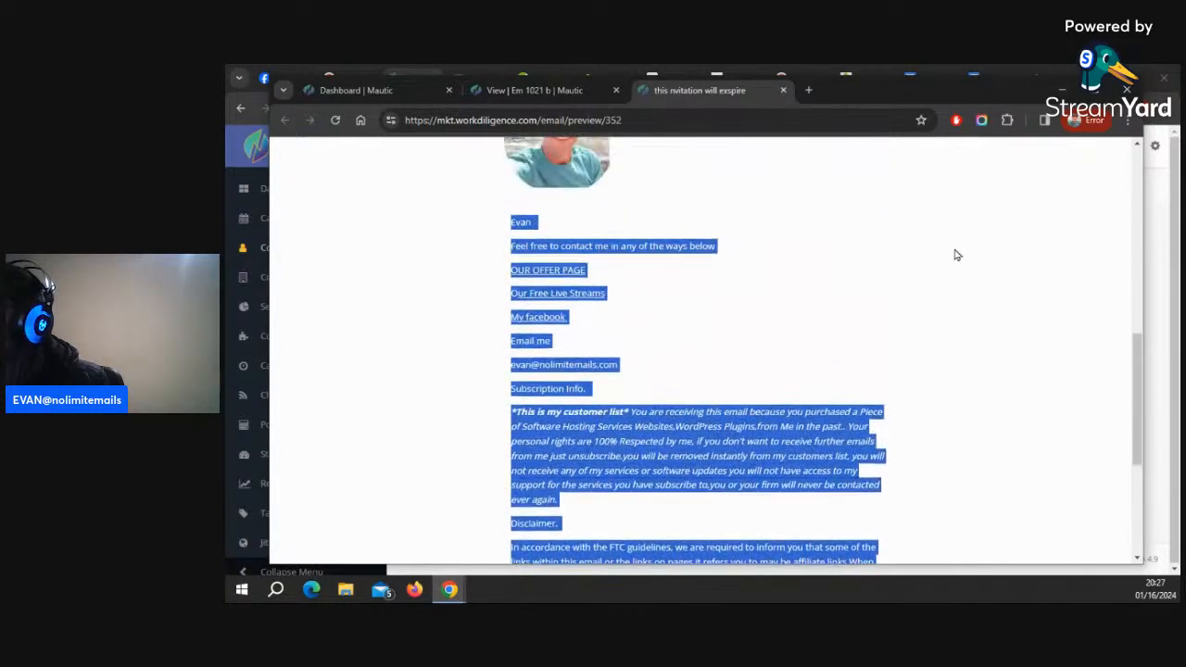
left_click(956, 257)
scroll(921, 232, "up", 10)
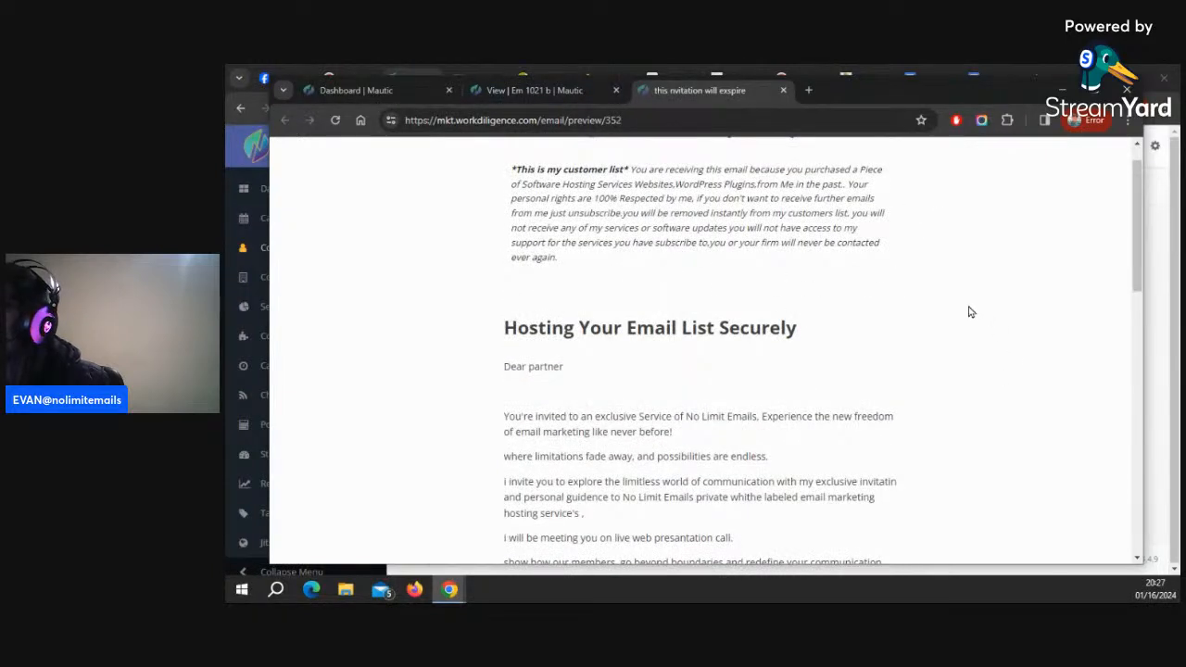
Clone the Em 1021 b email from the Emails list as a new segment email
scroll(769, 309, "up", 1)
scroll(769, 308, "up", 1)
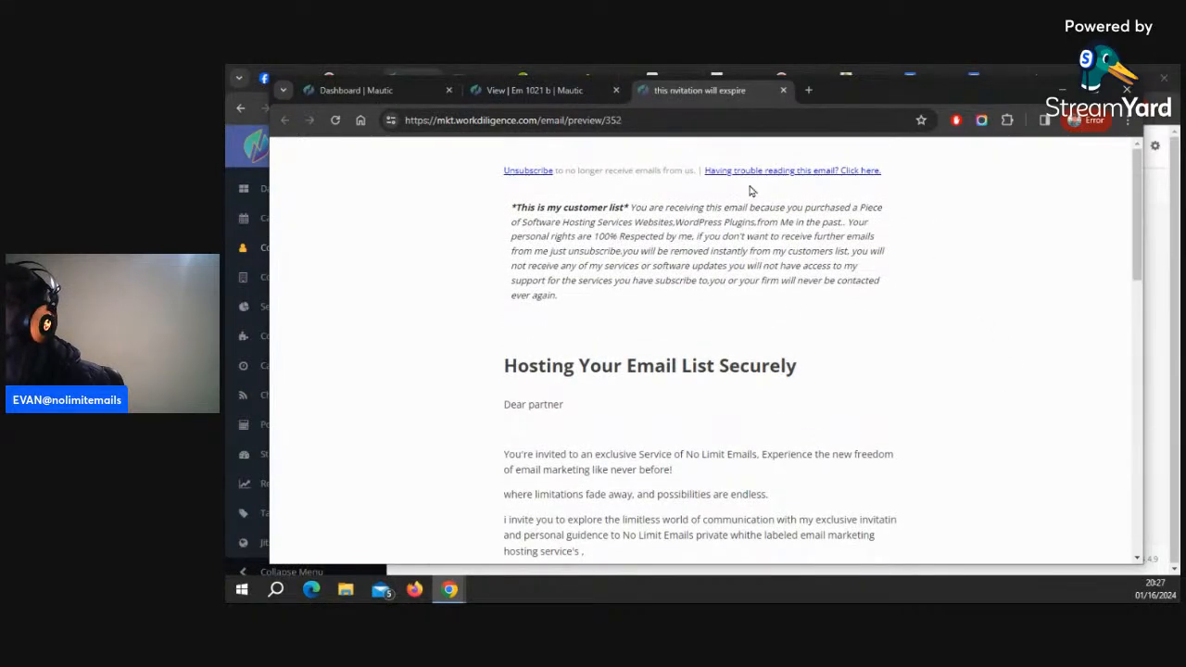
left_click(546, 91)
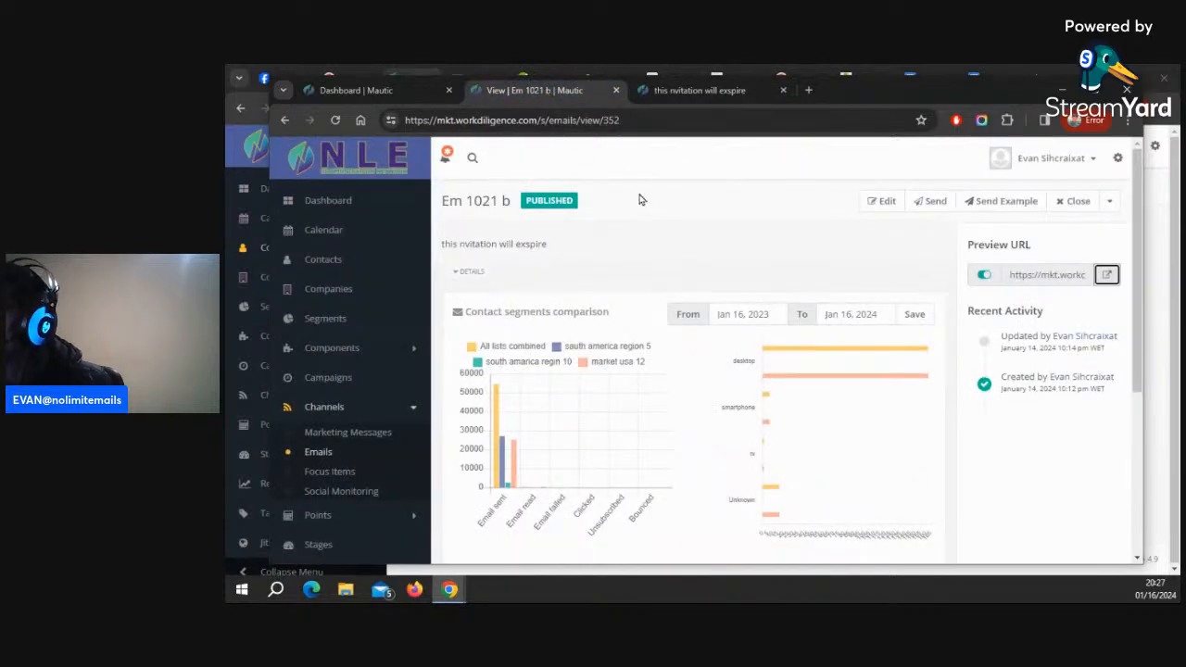
left_click(314, 457)
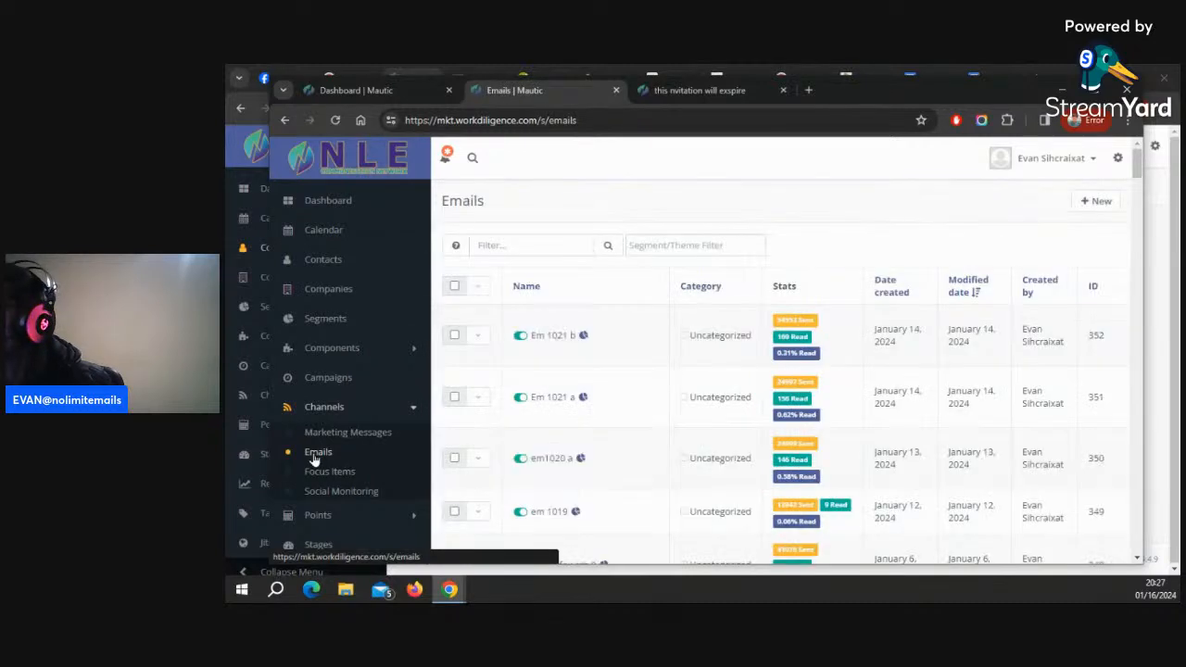
left_click(477, 337)
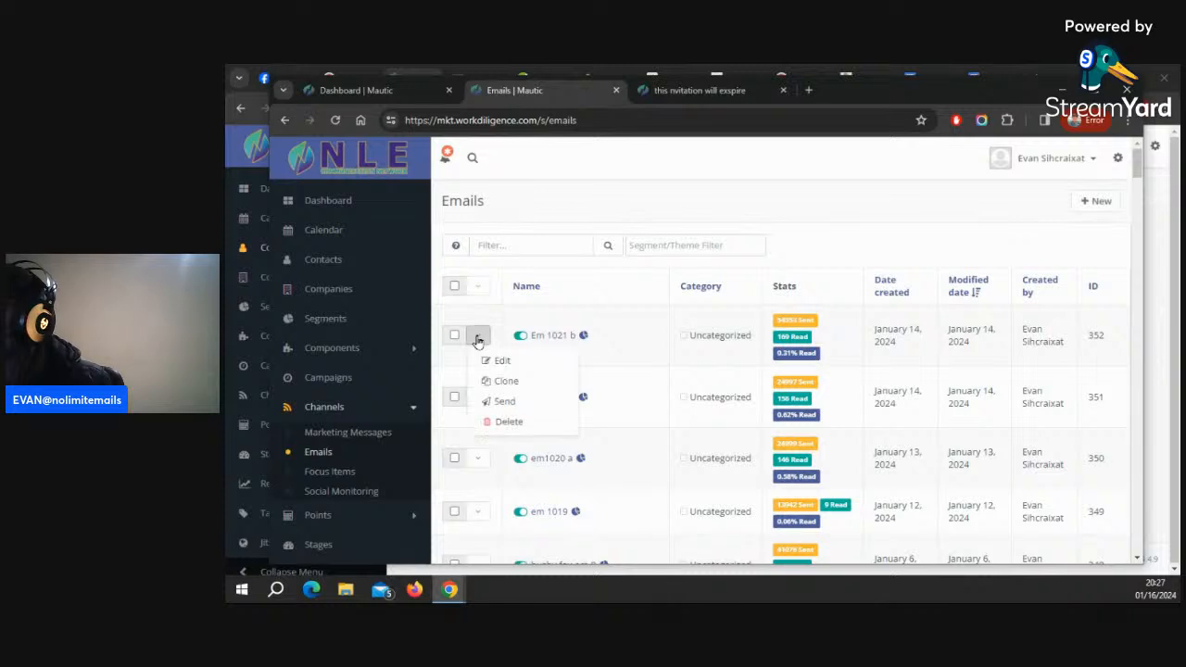
left_click(503, 384)
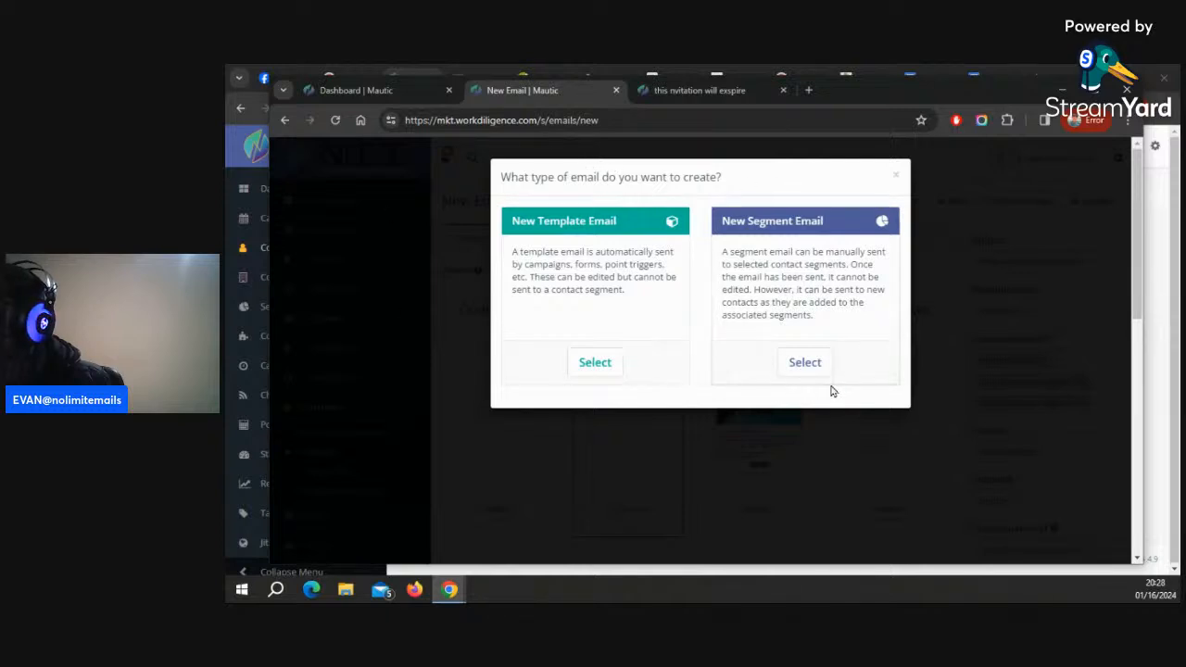
left_click(811, 364)
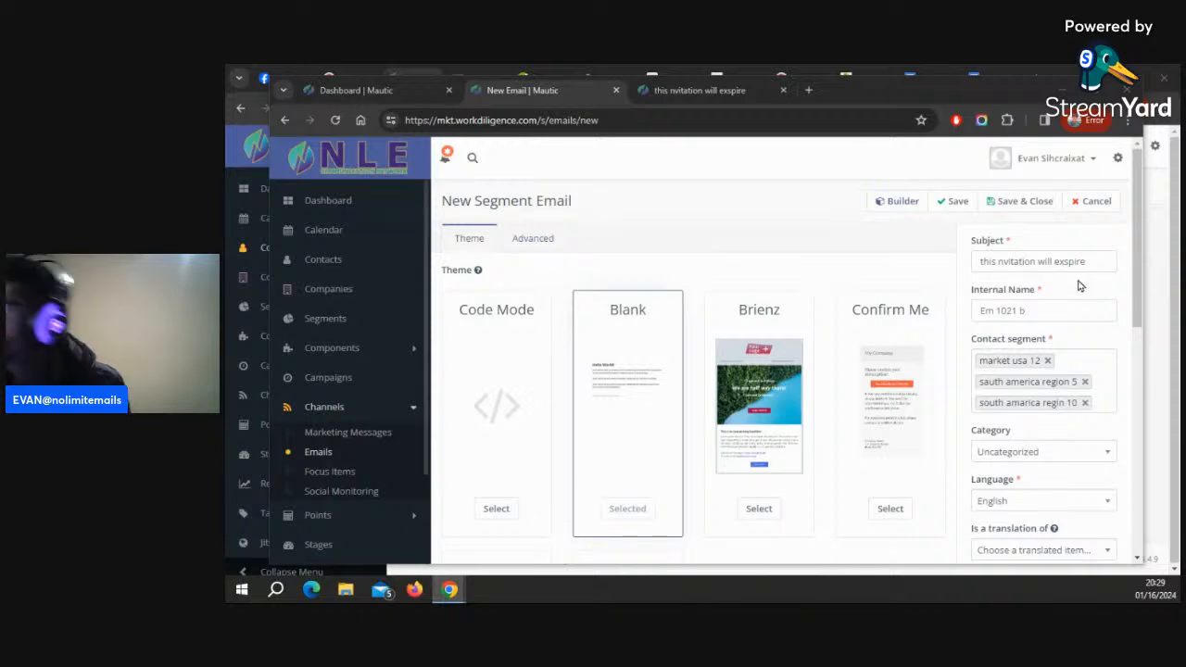
Rewrite the subject to "nvitation expires soon" and paste the copied headline text after it
left_click(1100, 261)
left_click_drag(1101, 261, 901, 266)
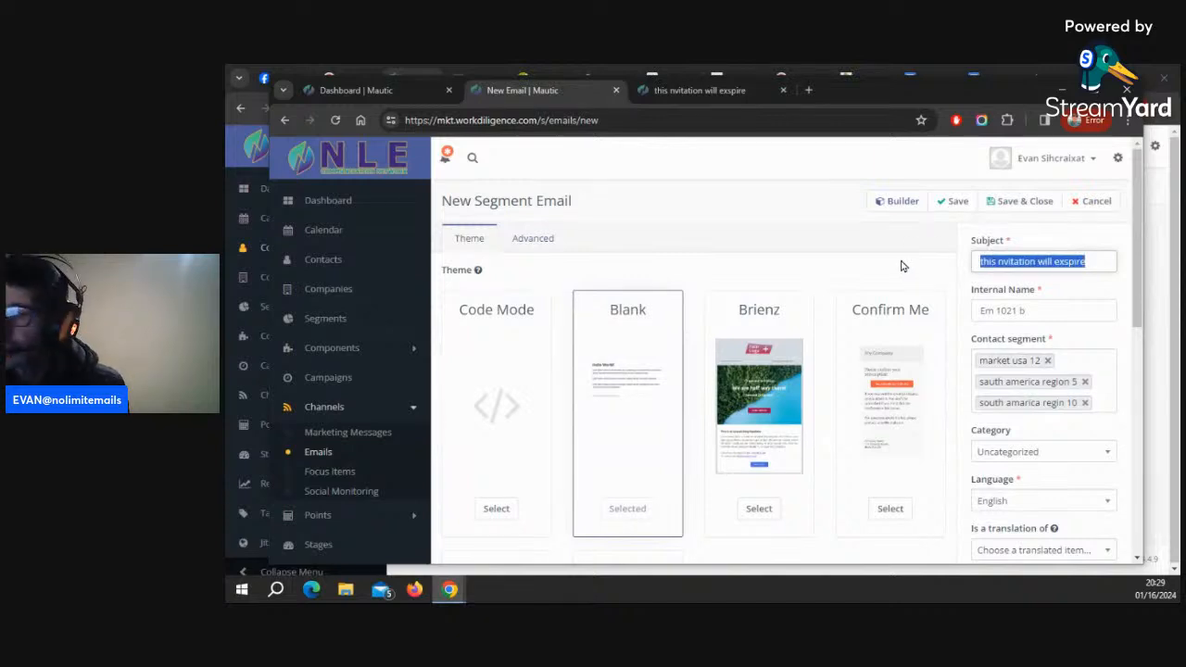
left_click(995, 261)
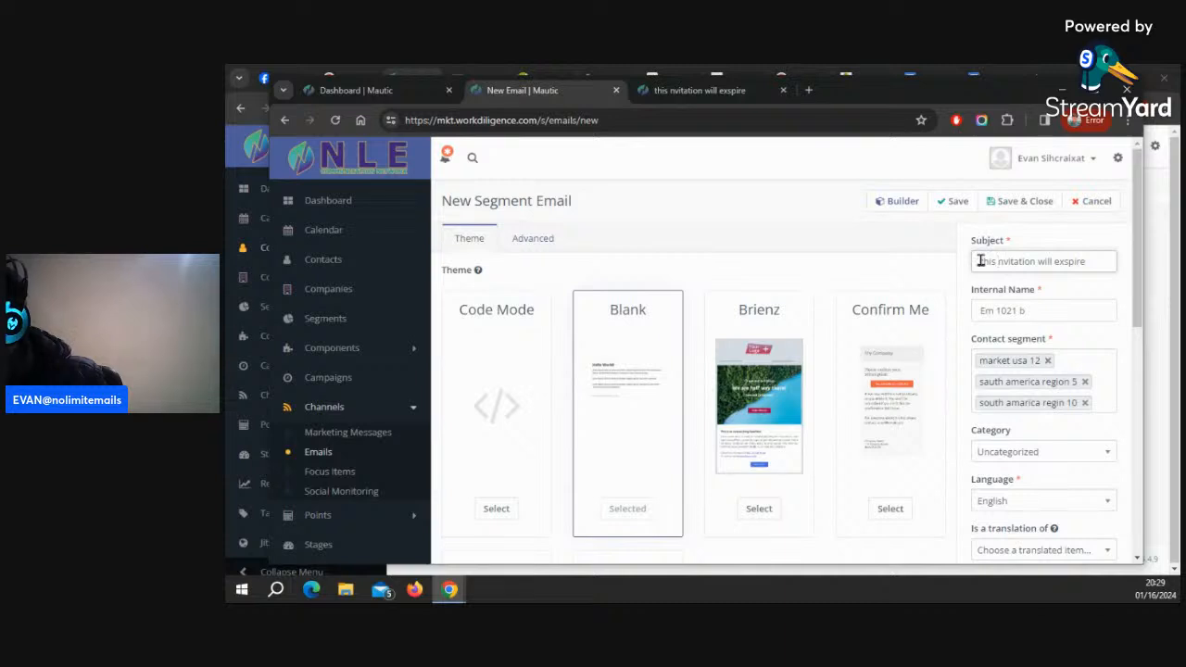
left_click_drag(997, 260, 972, 262)
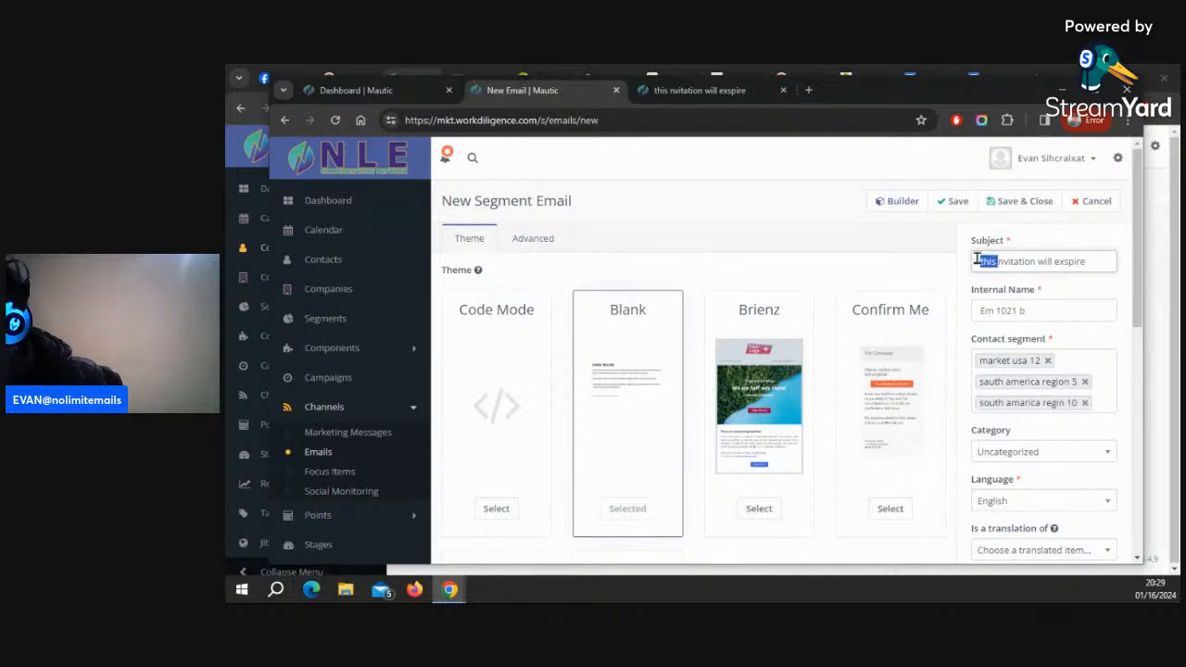
key("BackSpace")
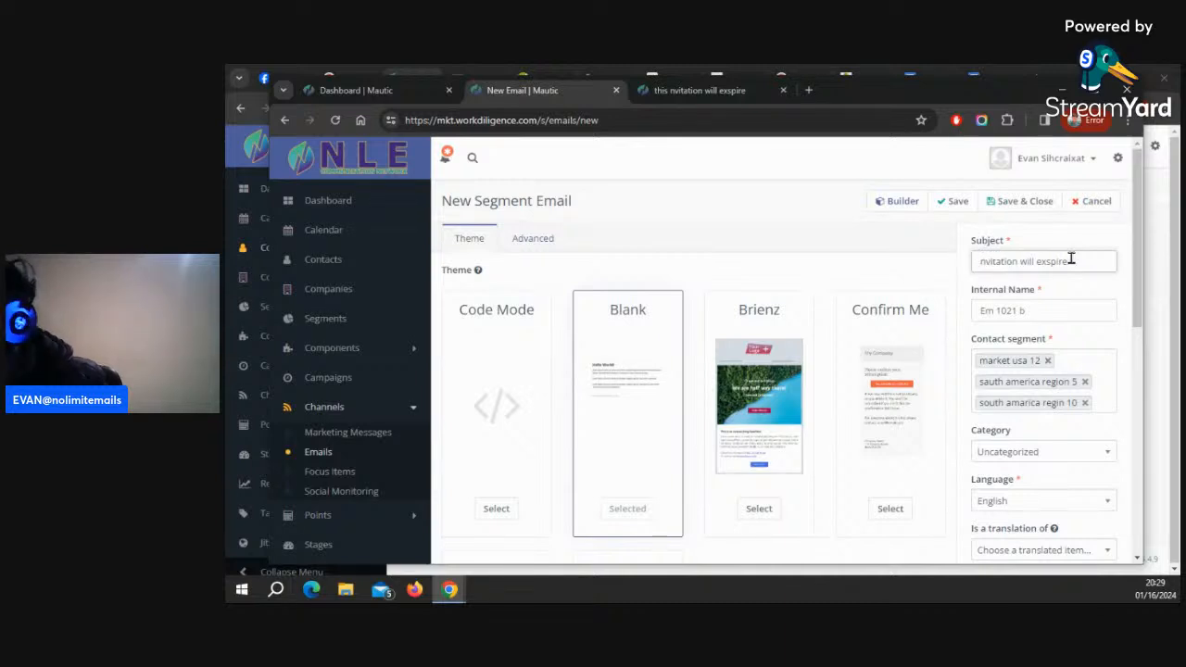
left_click(1034, 261)
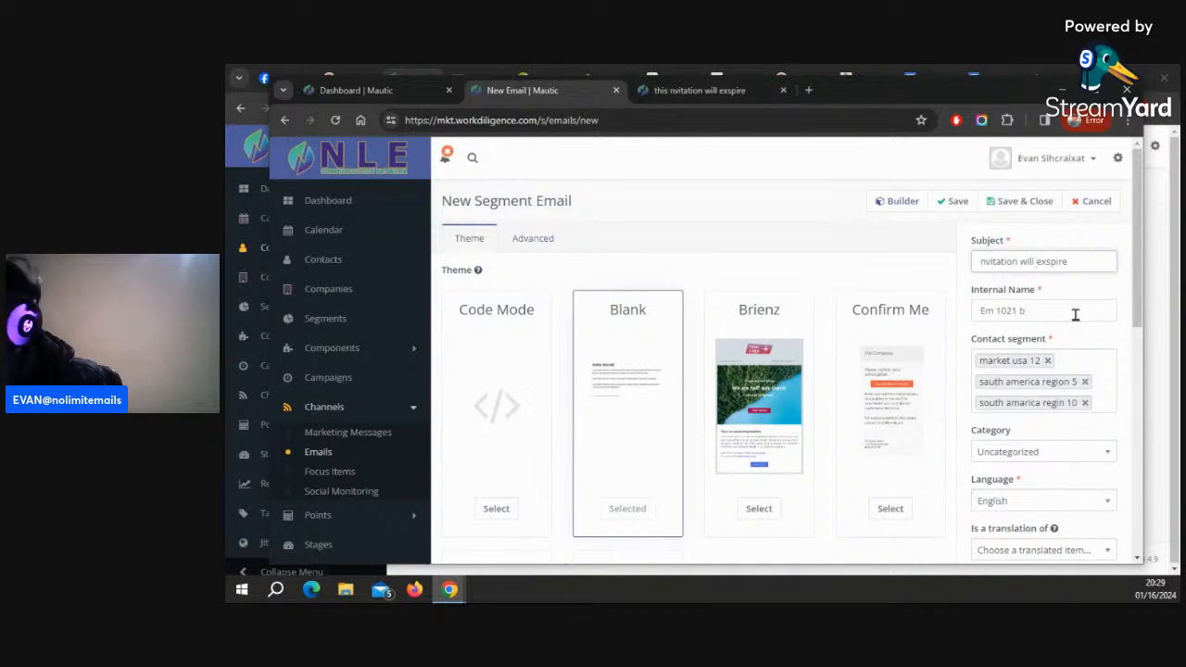
key("BackSpace")
key("BackSpace")
key("BackSpace")
key("BackSpace")
key("BackSpace")
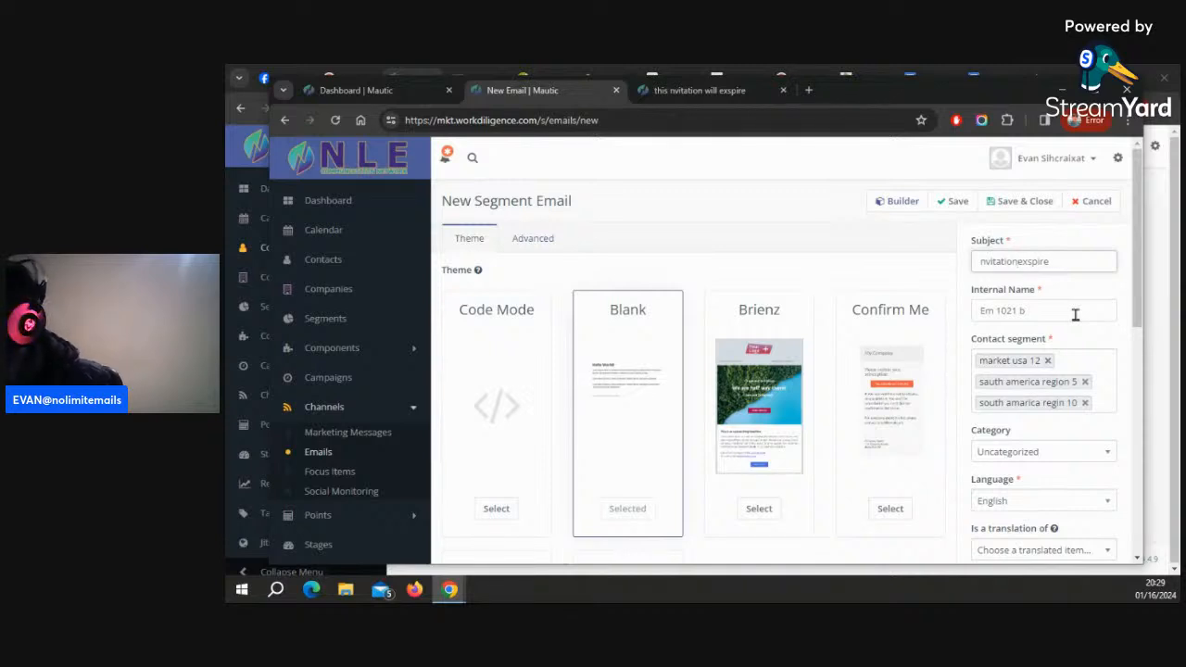
left_click(1051, 261)
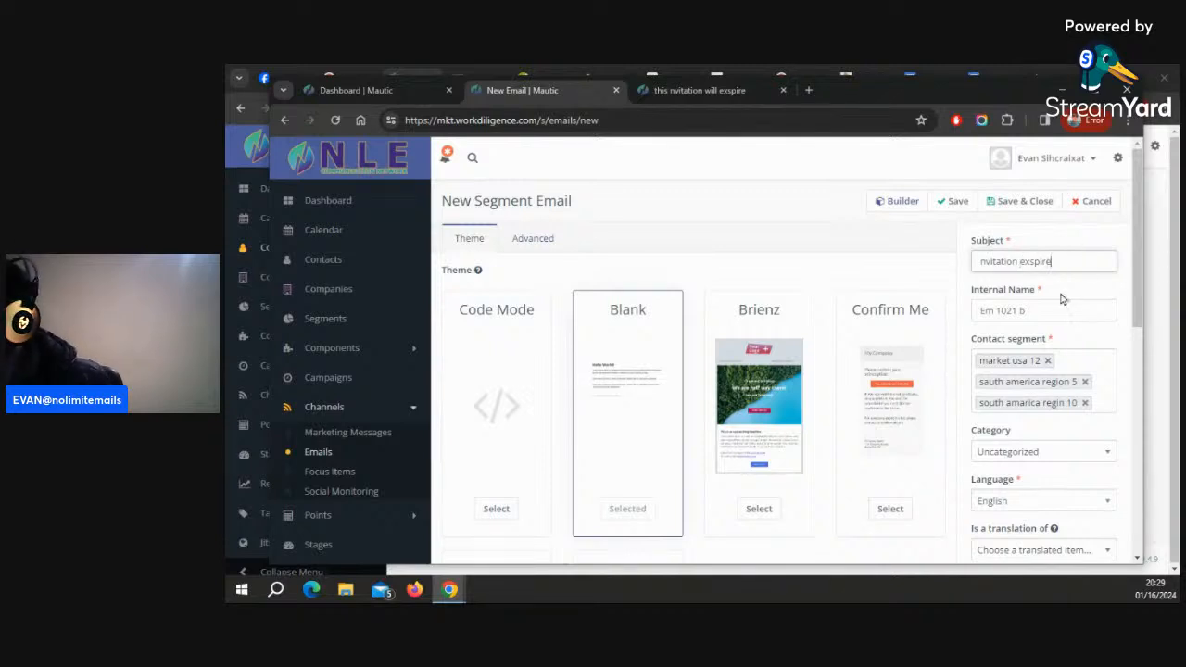
key("BackSpace")
type("s")
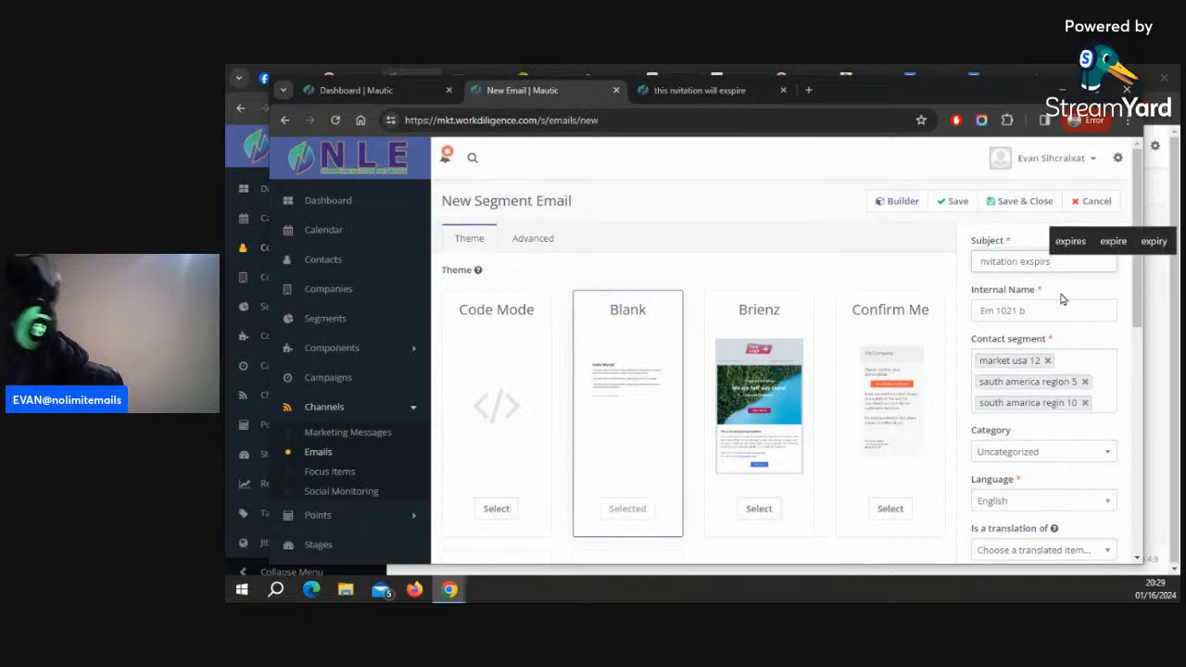
left_click(1070, 240)
type("soon")
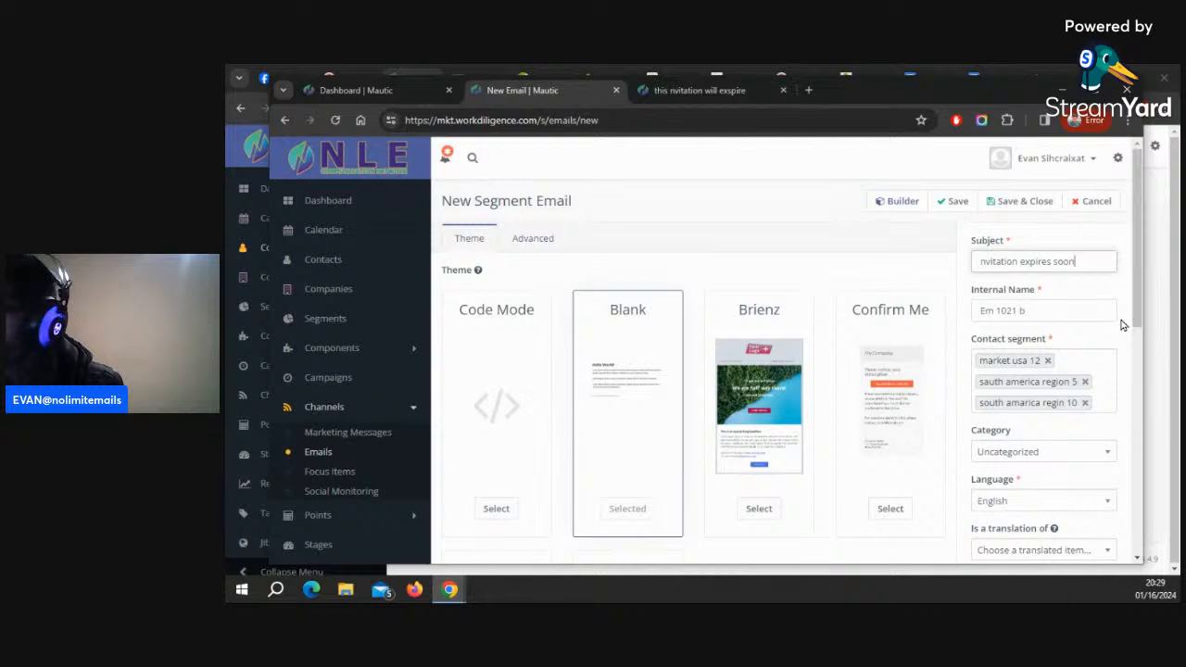
key("ctrl+v")
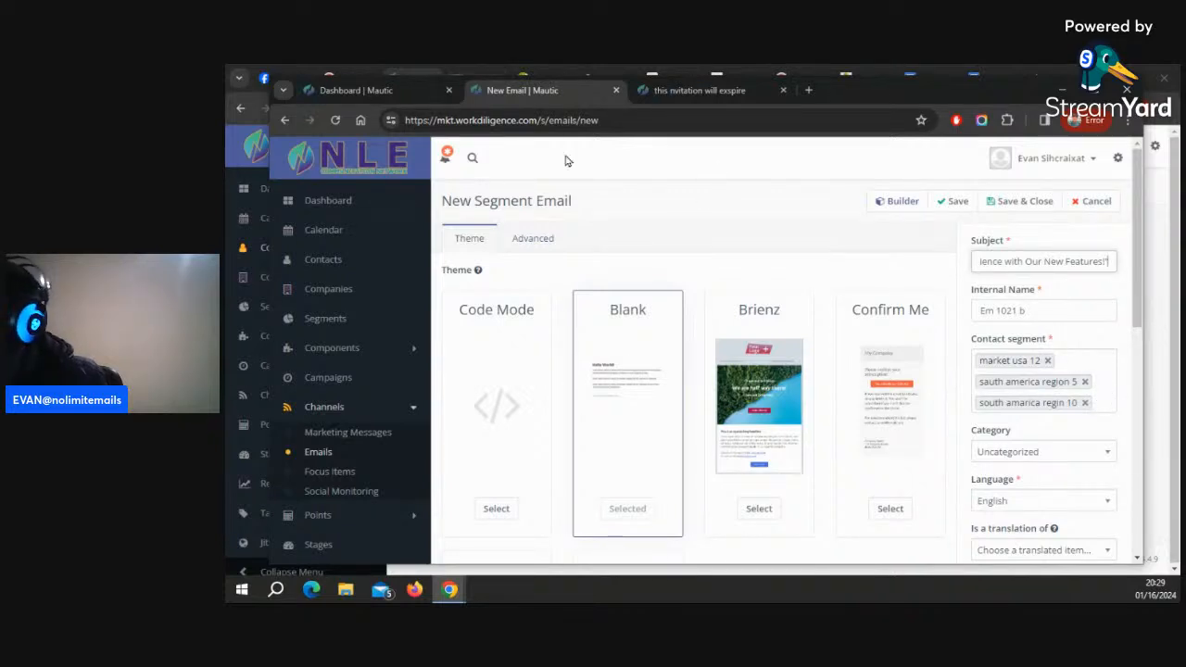
Browse the contact segment list for another segment to send the email to
left_click(1105, 396)
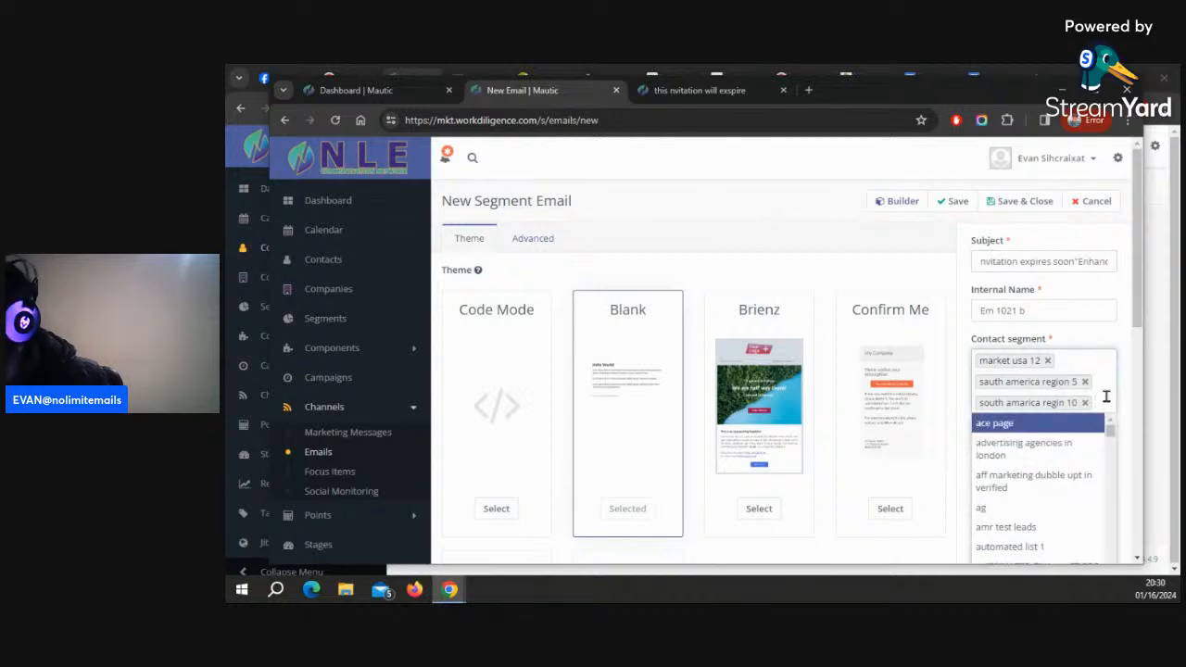
scroll(1095, 463, "down", 5)
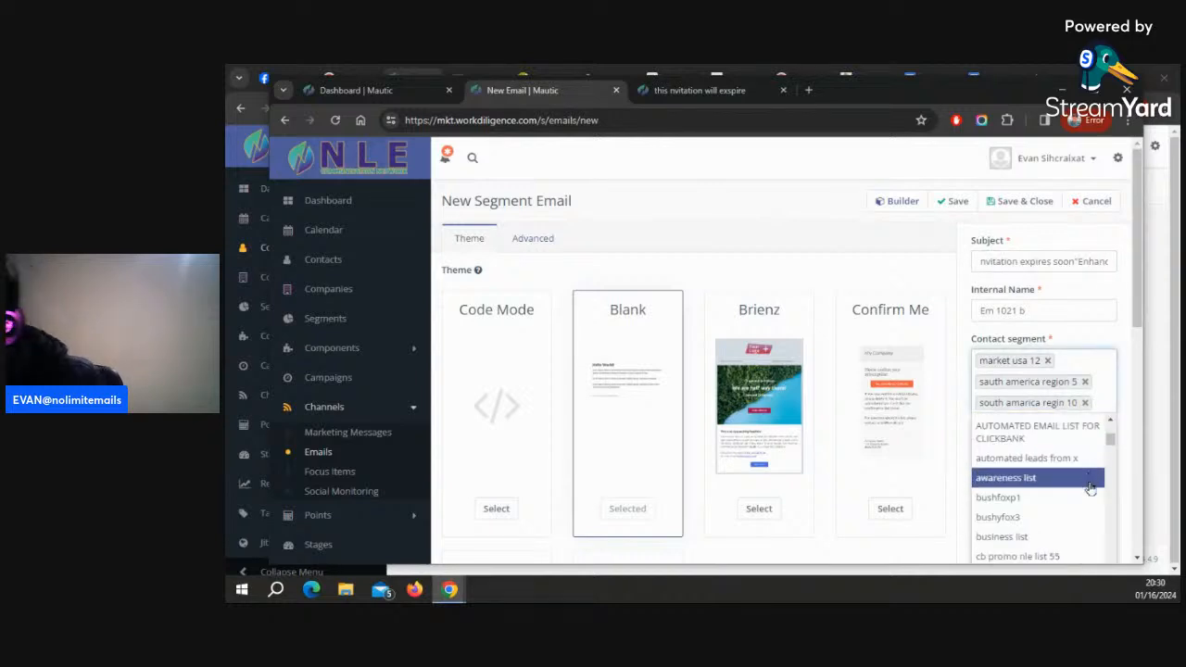
scroll(1091, 497, "down", 8)
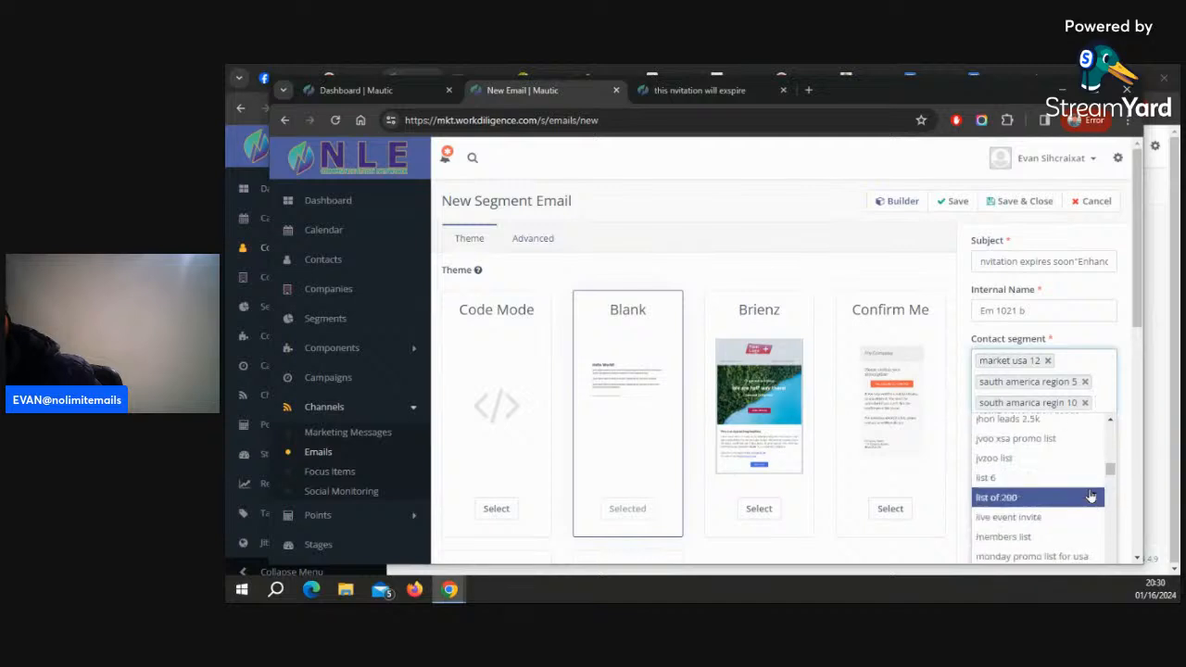
scroll(1090, 497, "down", 10)
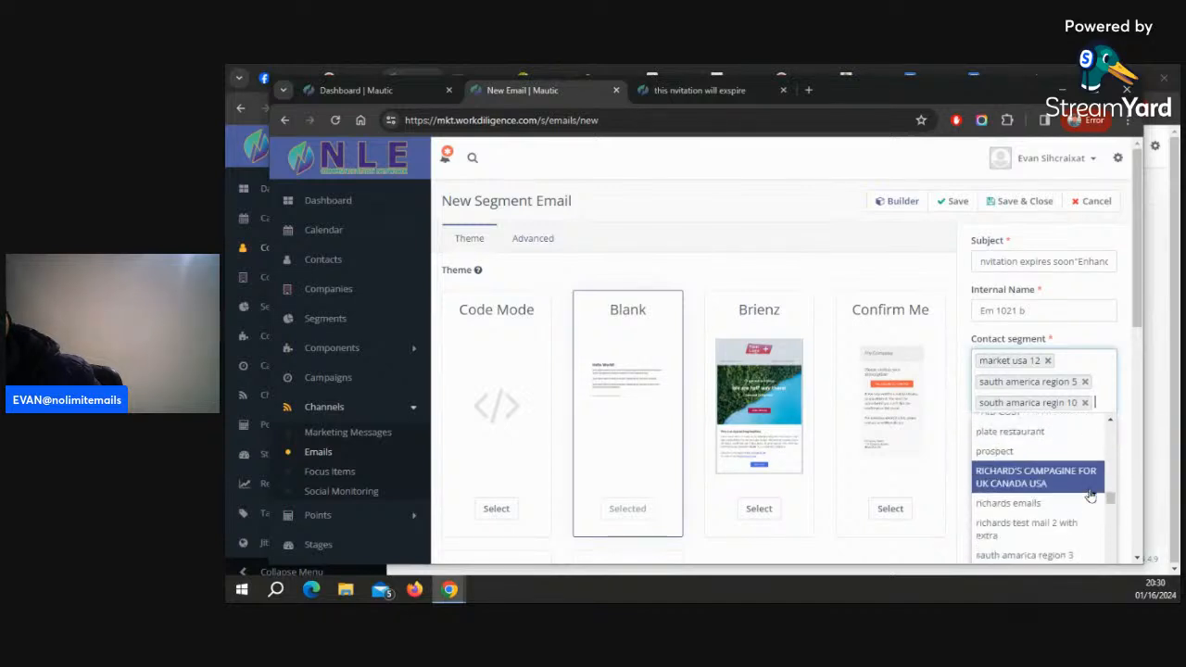
scroll(1090, 496, "down", 10)
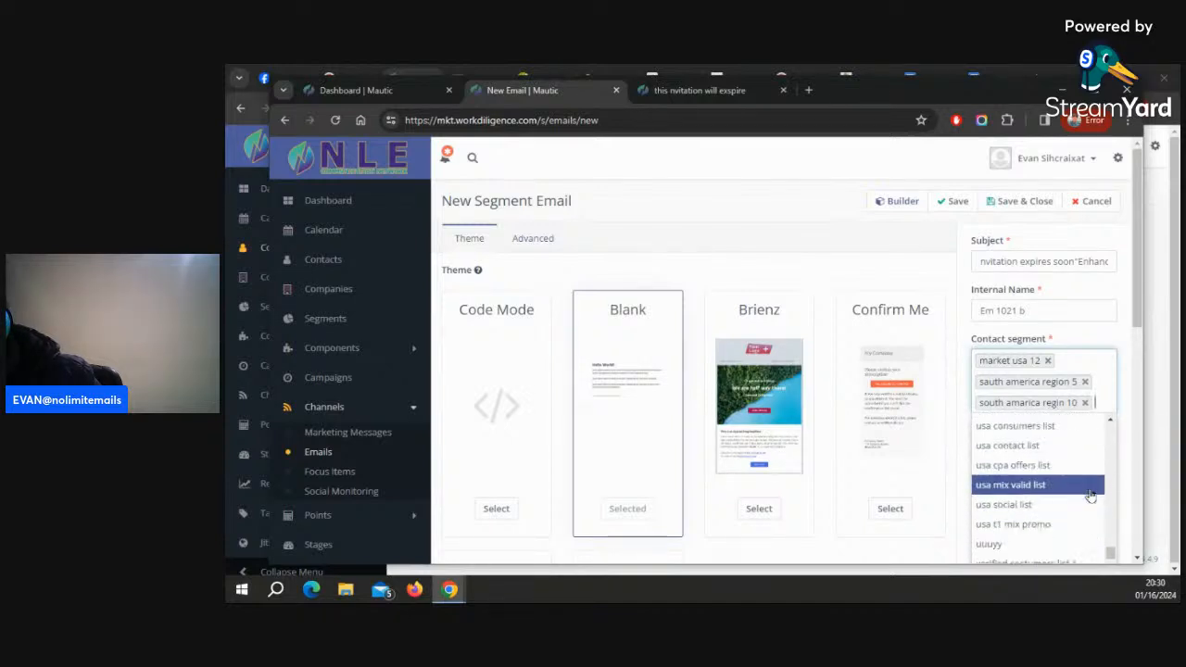
scroll(1091, 496, "up", 5)
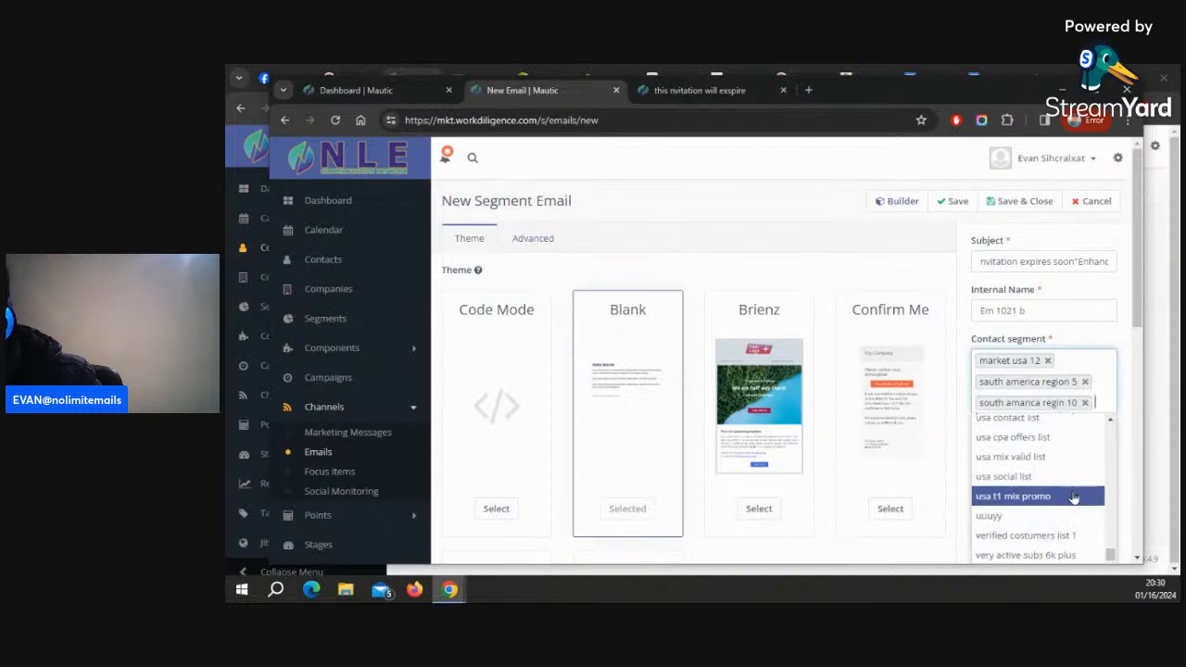
scroll(1072, 499, "up", 5)
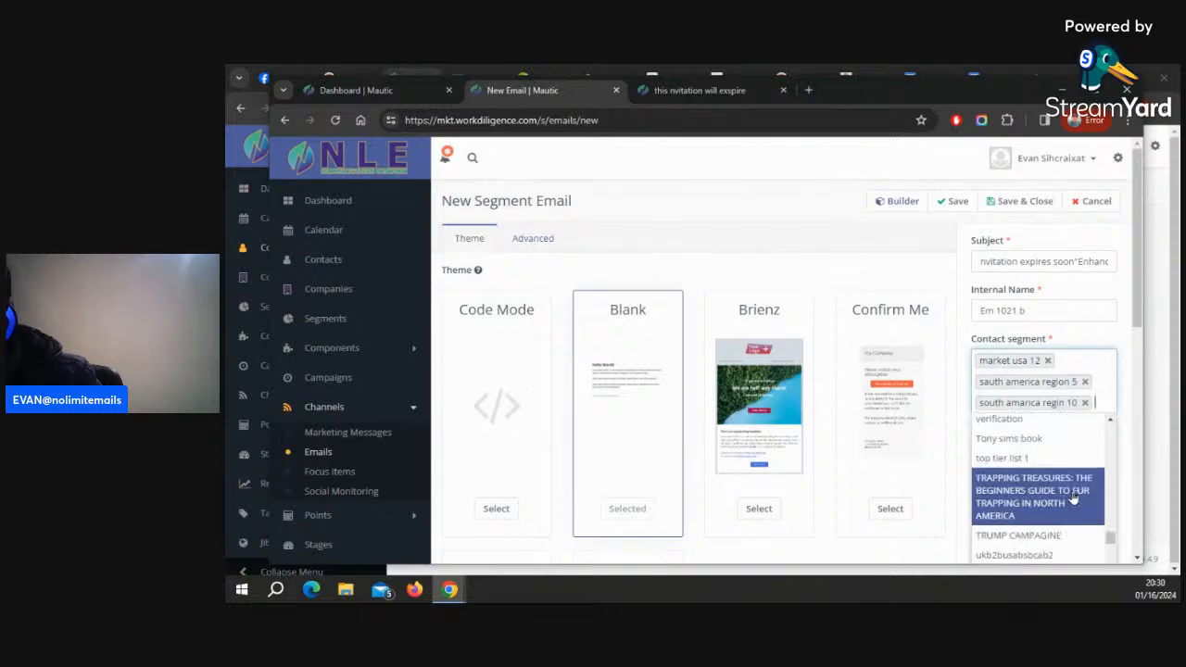
scroll(1072, 498, "up", 5)
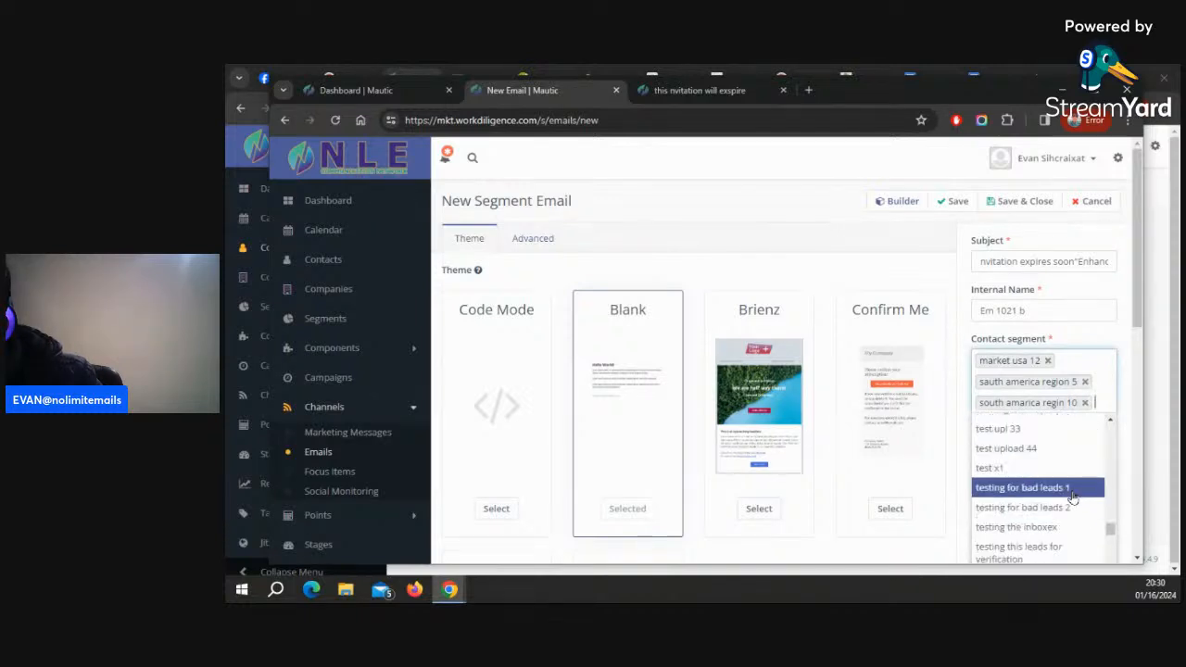
scroll(1072, 499, "up", 5)
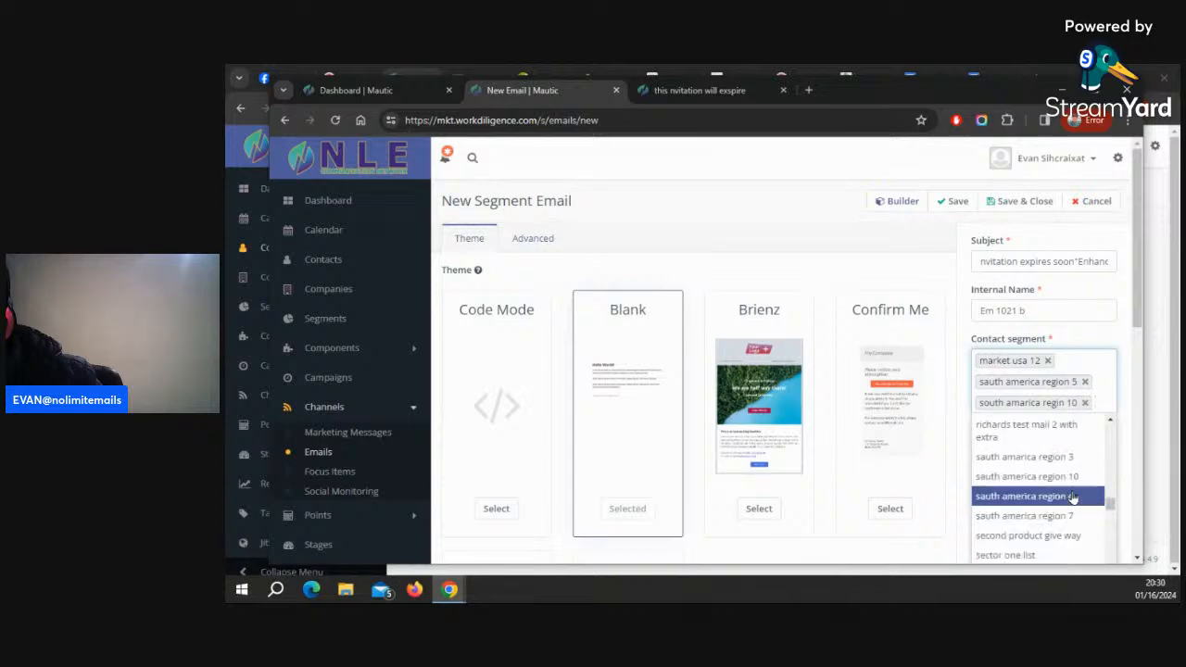
scroll(1073, 498, "up", 3)
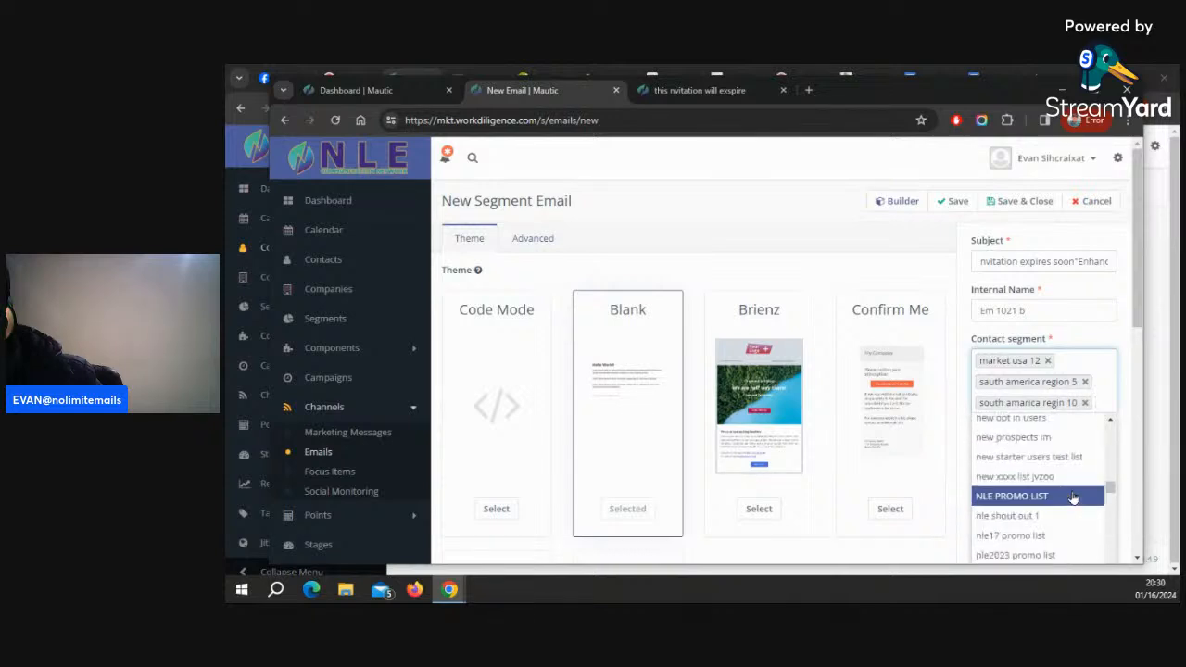
scroll(1072, 498, "up", 2)
scroll(1072, 498, "up", 1)
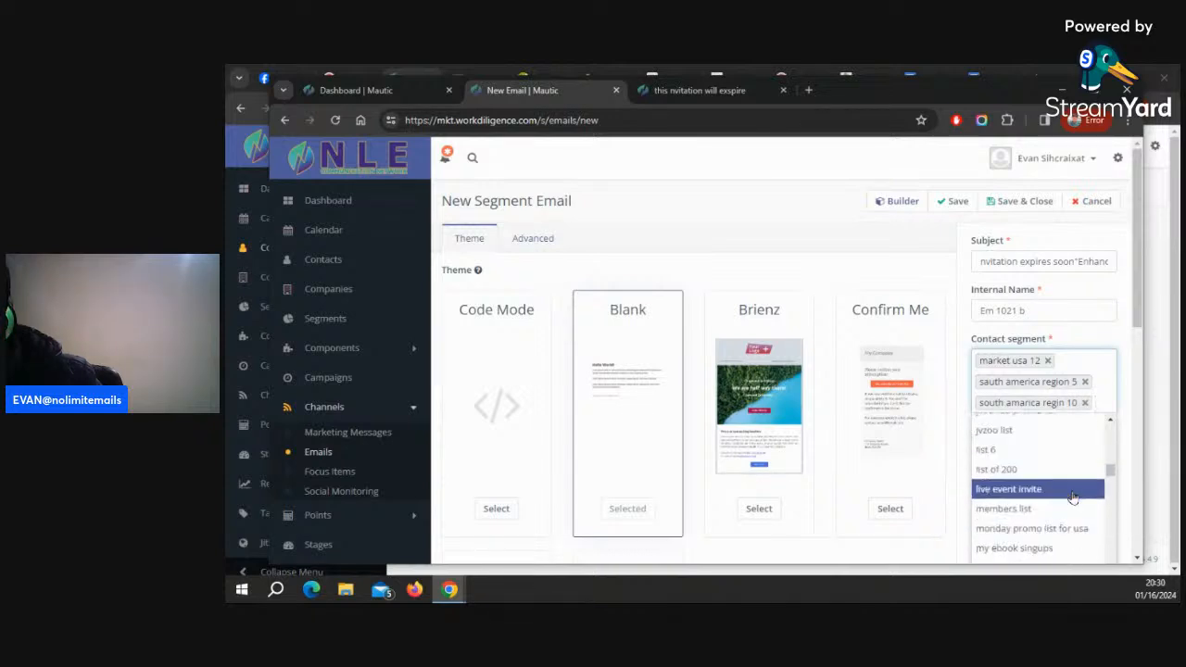
scroll(1073, 499, "up", 5)
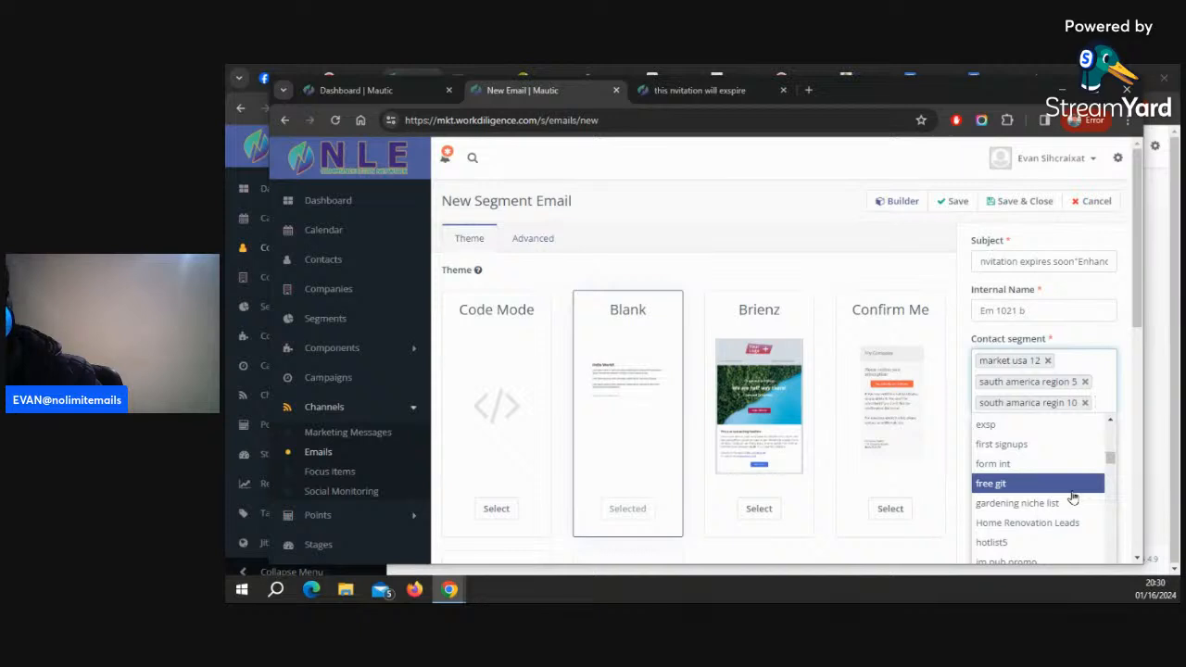
scroll(1073, 499, "up", 3)
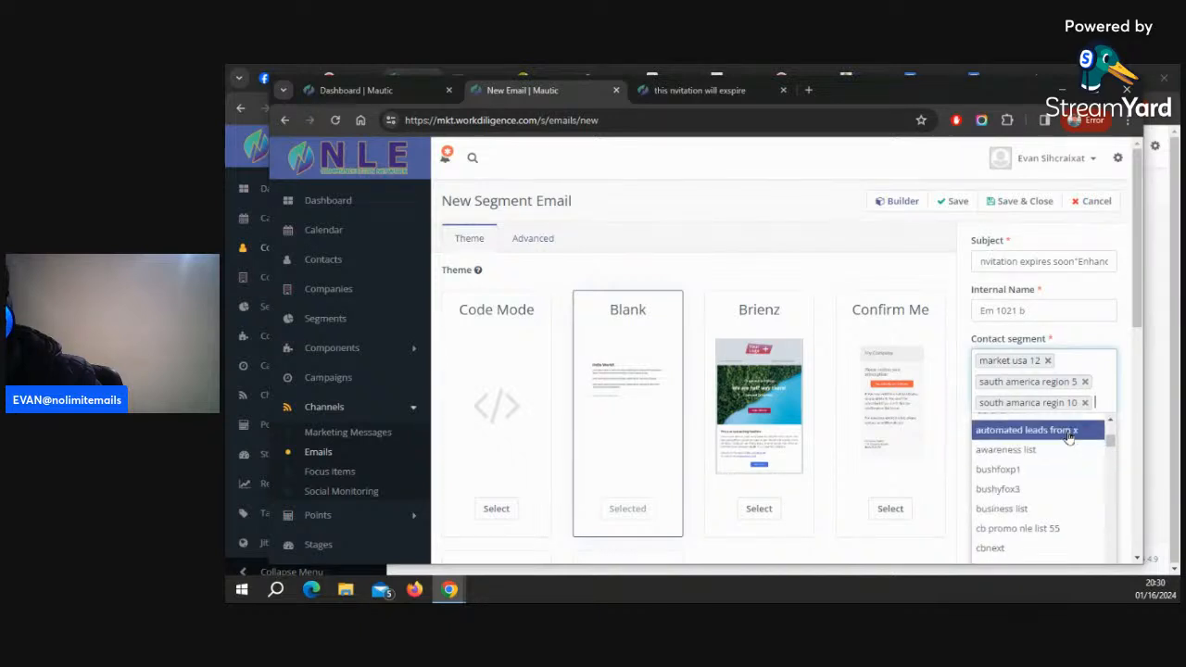
scroll(1070, 437, "up", 3)
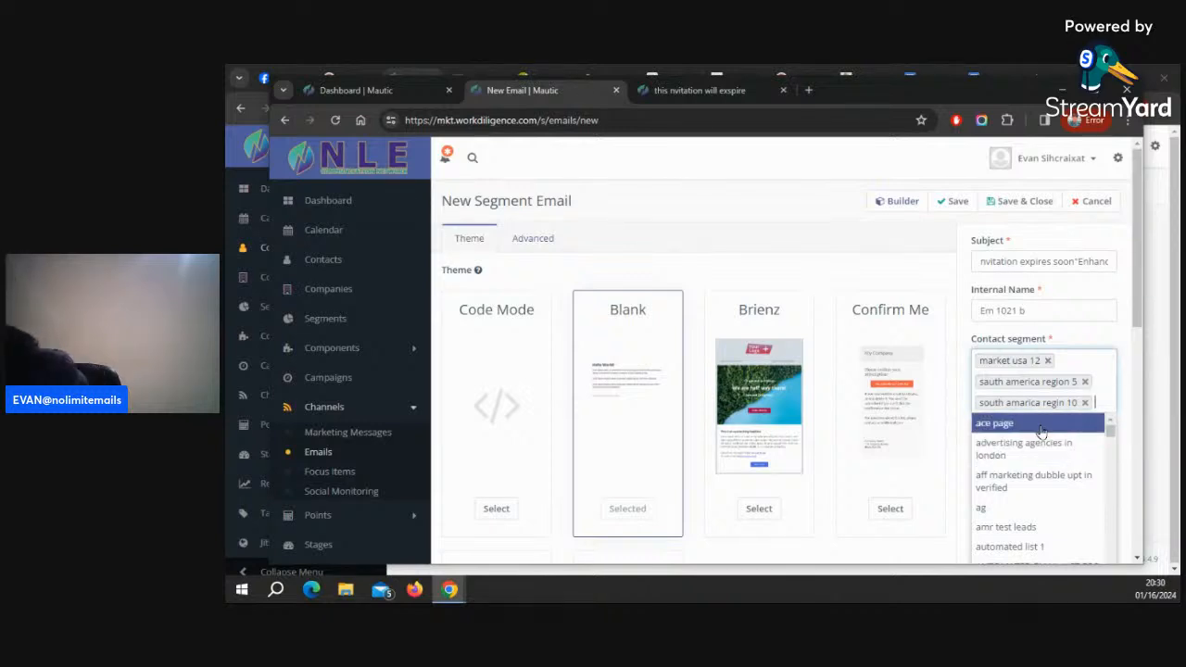
scroll(1042, 435, "down", 2)
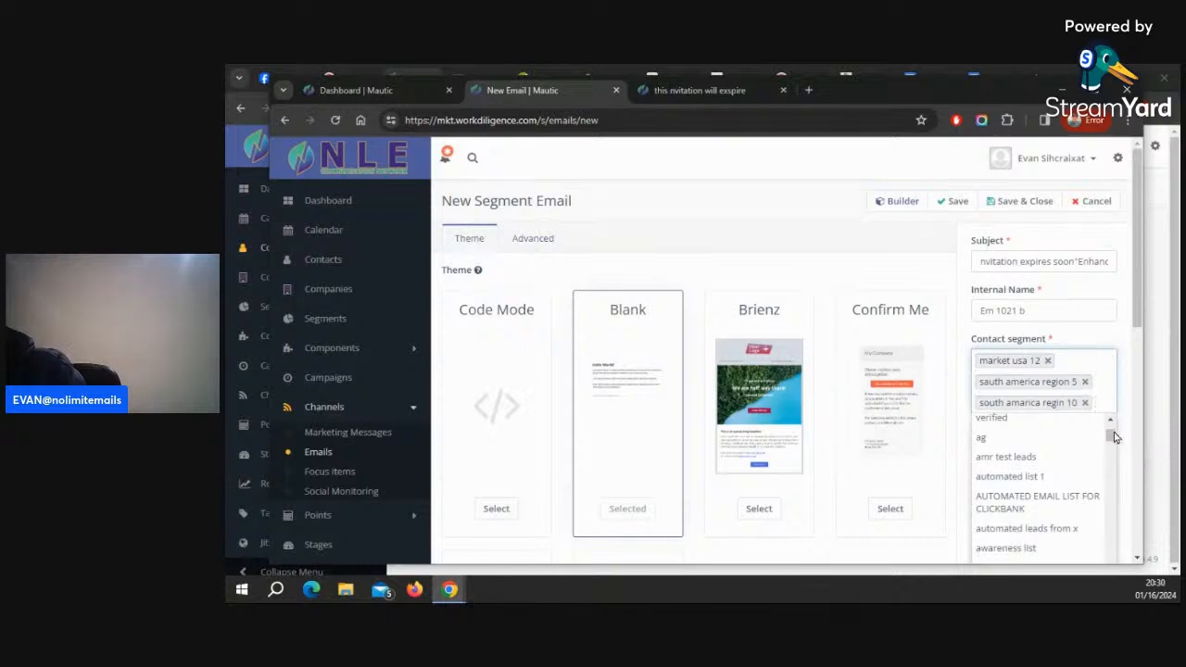
left_click_drag(1112, 435, 1110, 577)
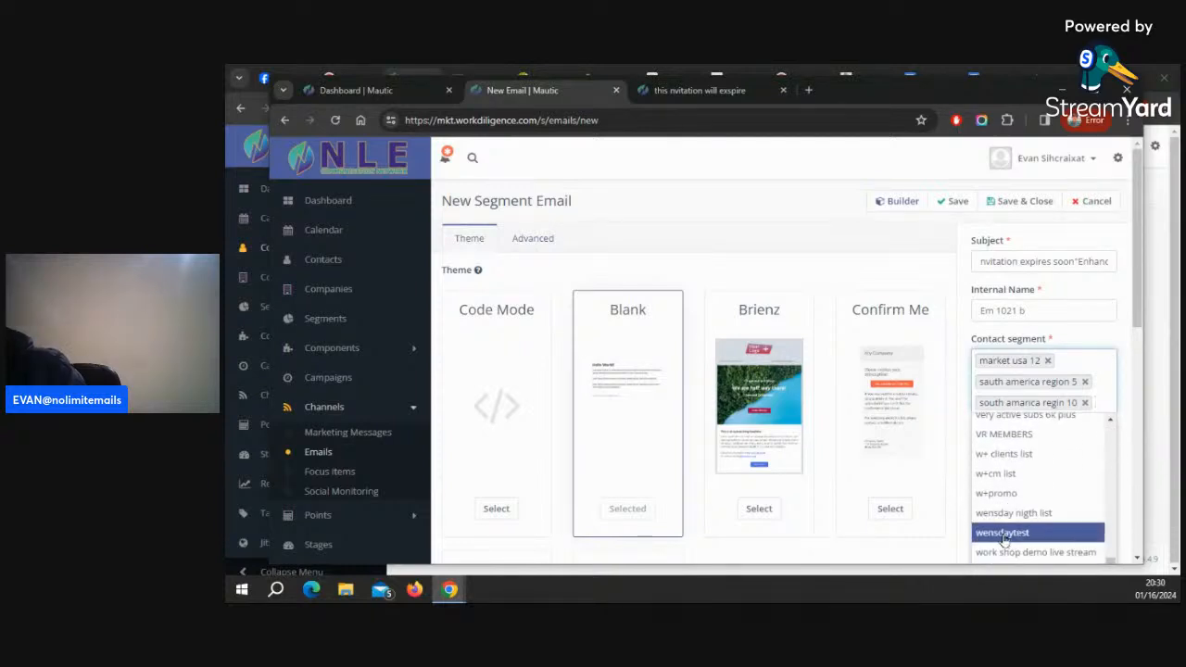
scroll(1010, 538, "up", 1)
scroll(1000, 493, "up", 1)
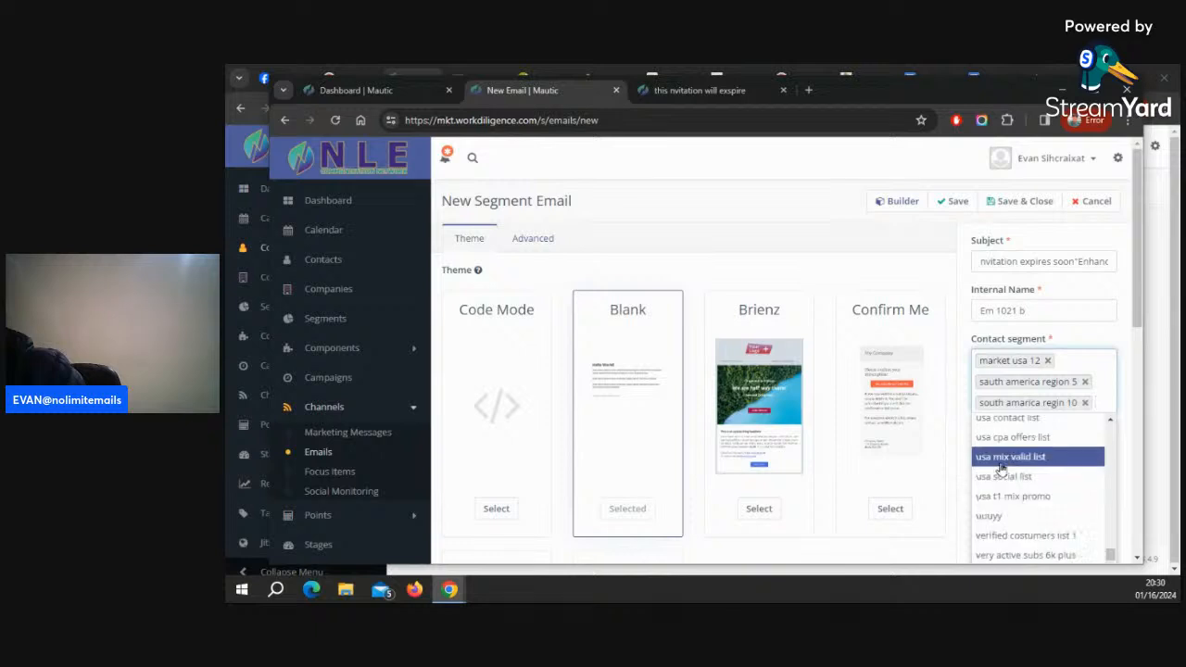
scroll(1005, 477, "up", 3)
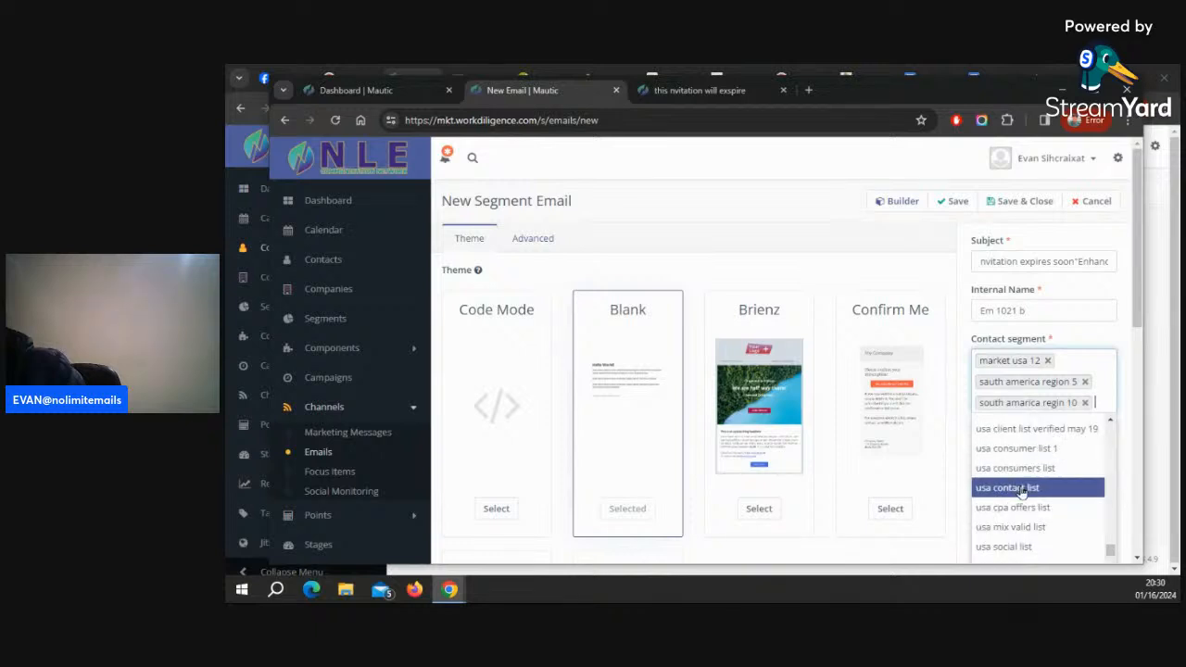
scroll(1021, 491, "up", 1)
scroll(1022, 491, "up", 2)
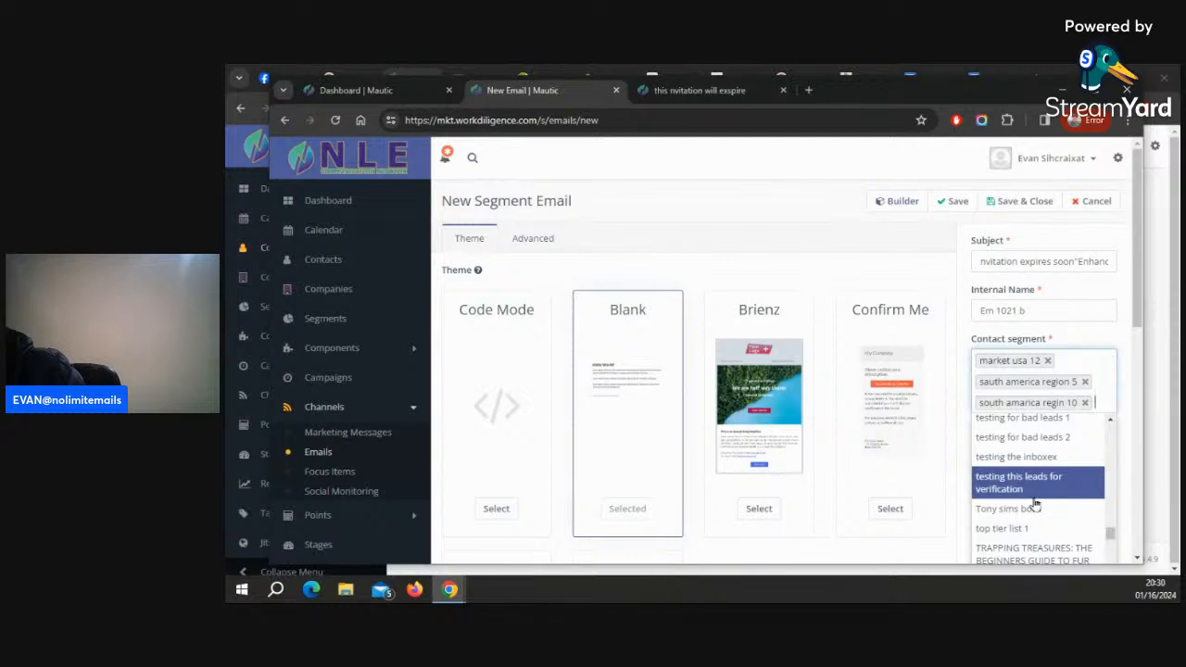
Examine the earlier entries of the contact segment list, back to its very first segment names
scroll(1028, 501, "up", 1)
scroll(1035, 503, "up", 1)
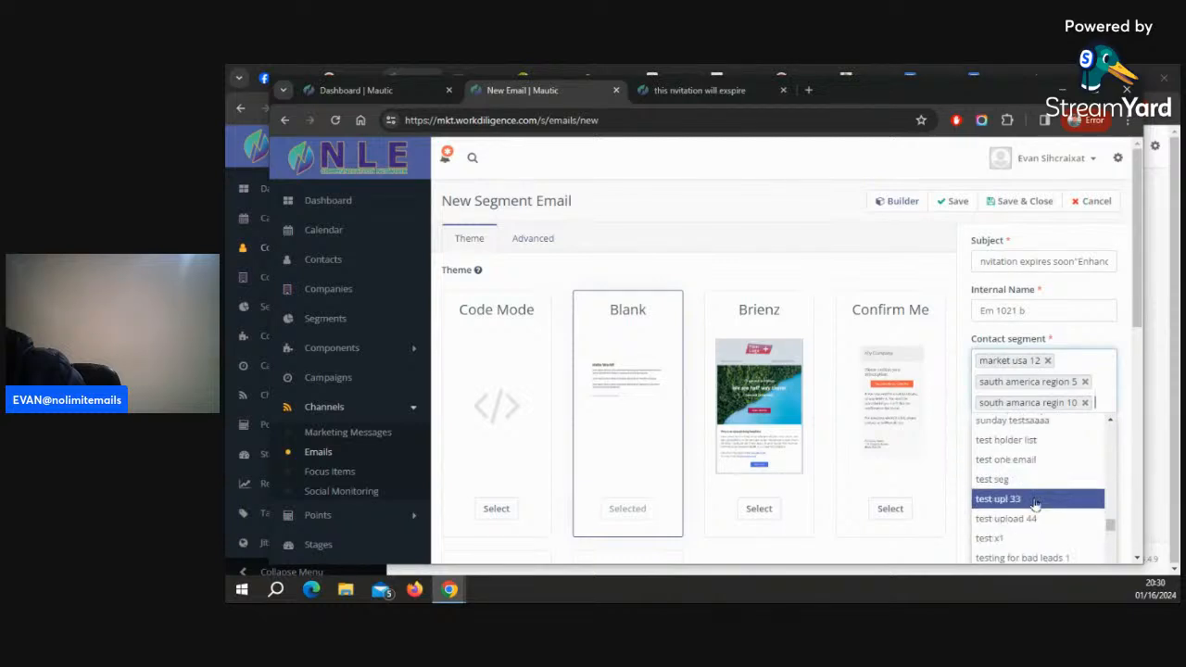
scroll(1035, 502, "up", 2)
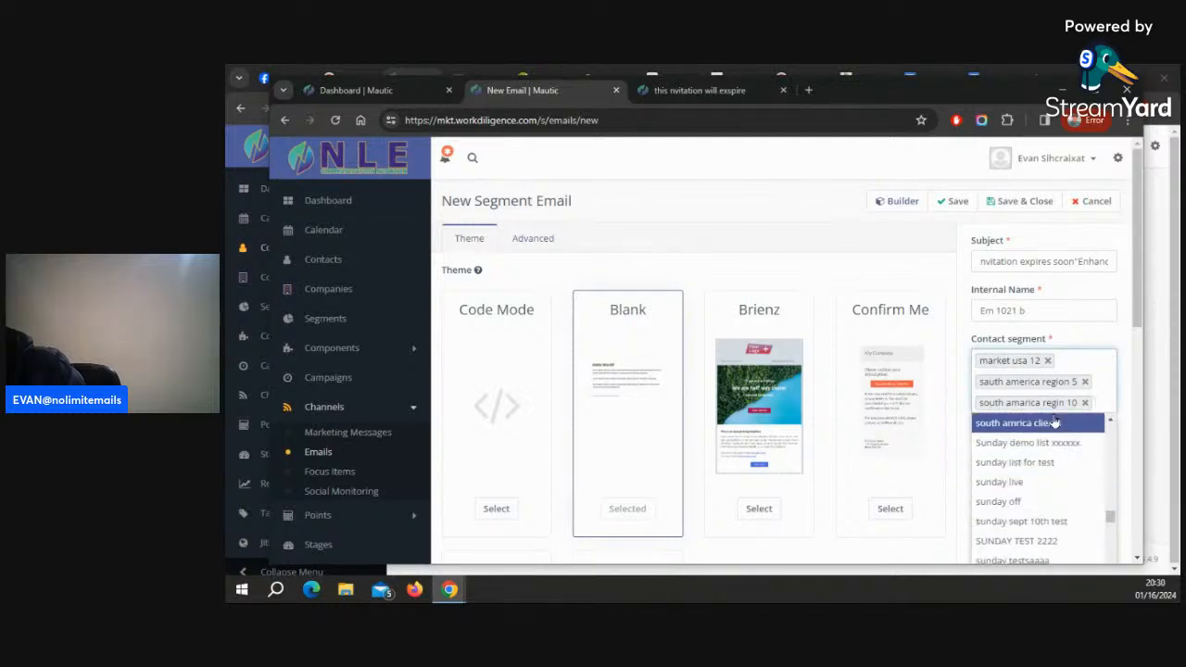
left_click(1111, 420)
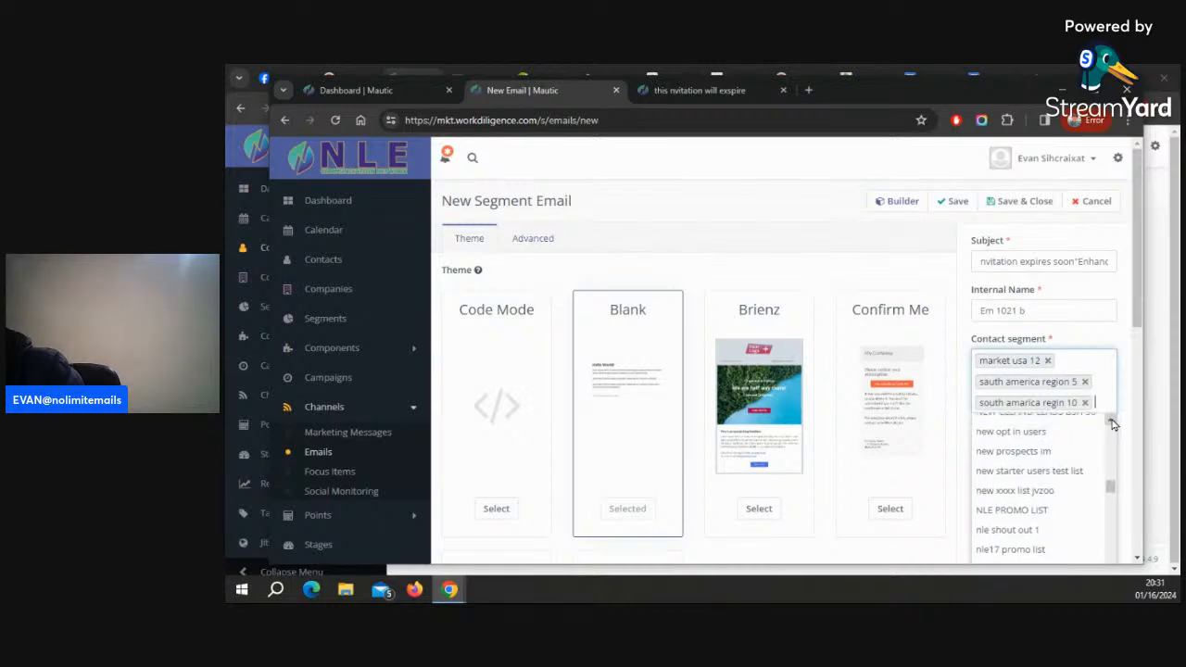
left_click(1110, 420)
left_click(1111, 420)
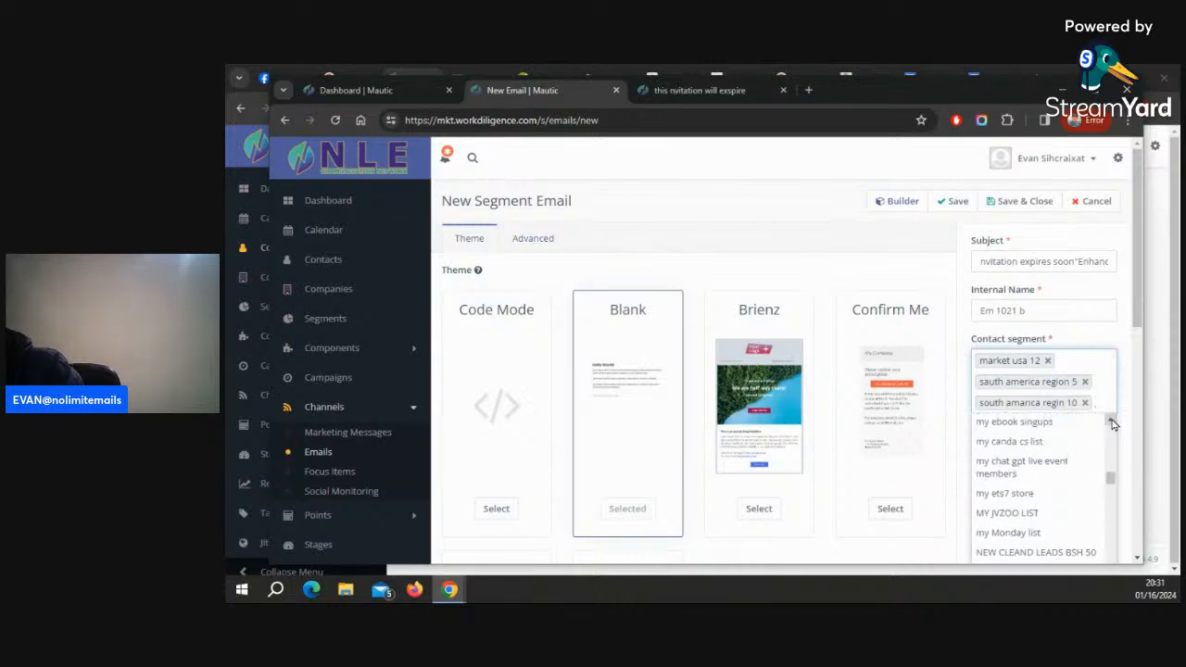
left_click(1110, 420)
left_click(1111, 419)
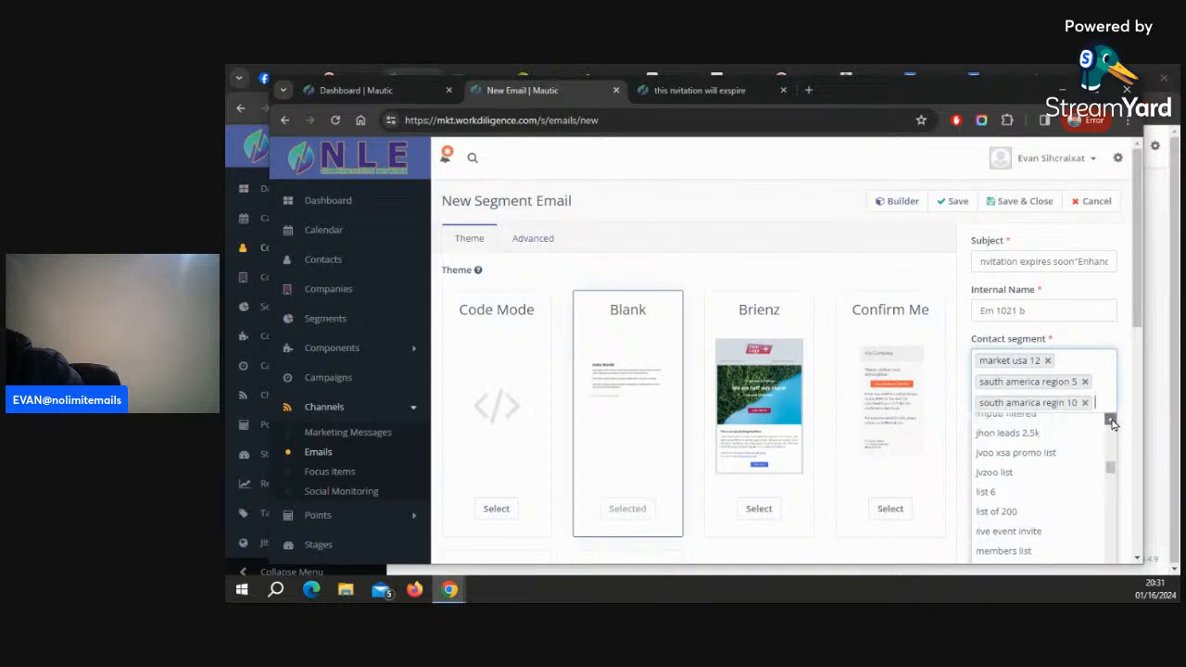
left_click(1110, 419)
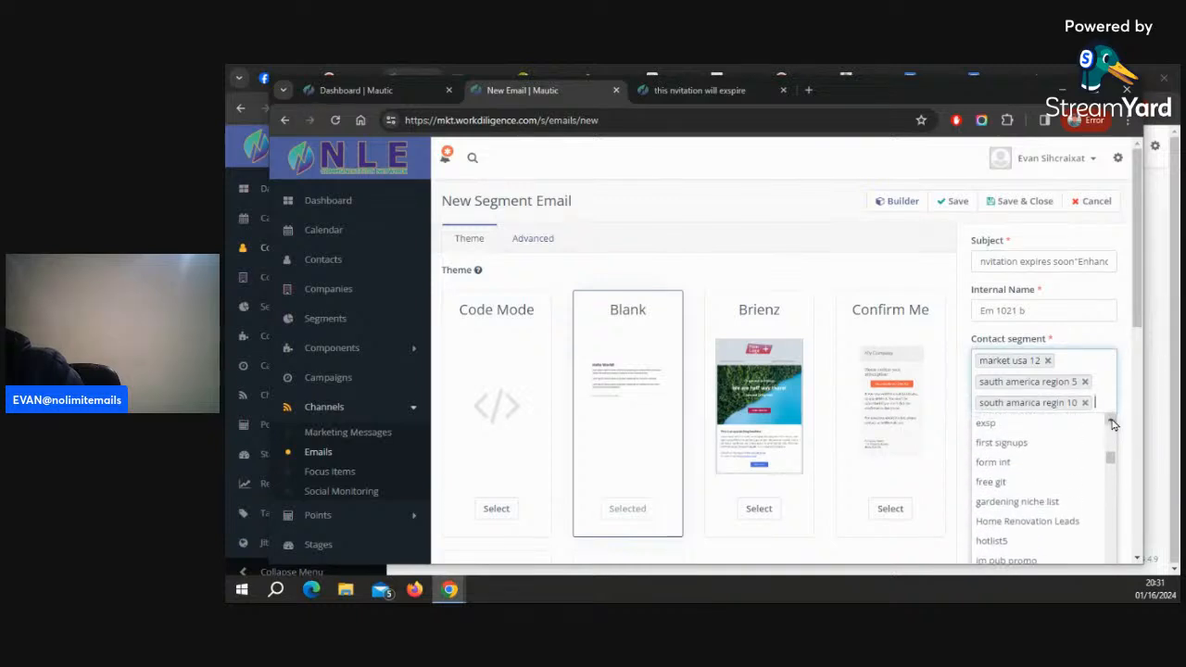
left_click(1111, 421)
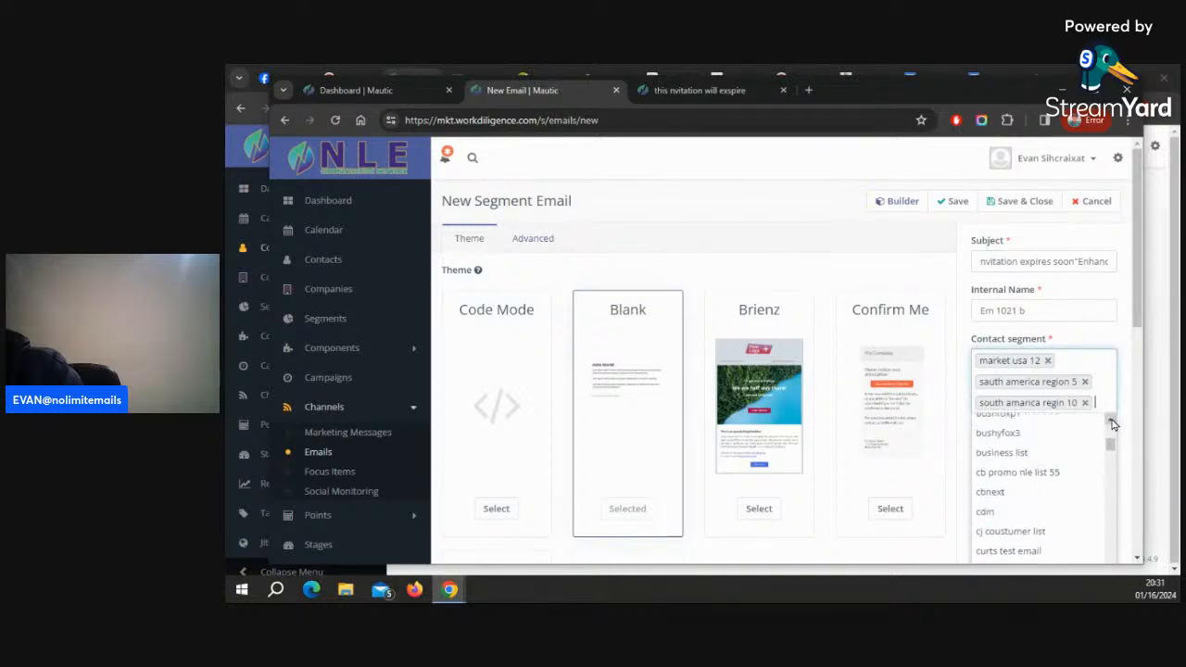
left_click(1111, 421)
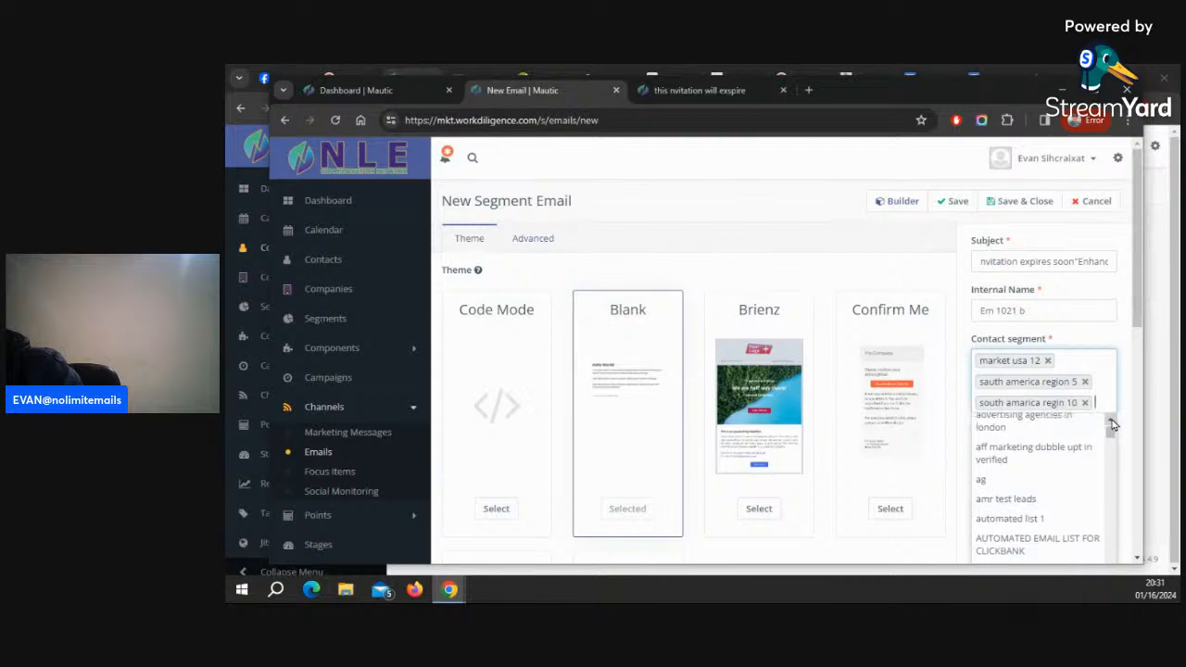
left_click(1112, 422)
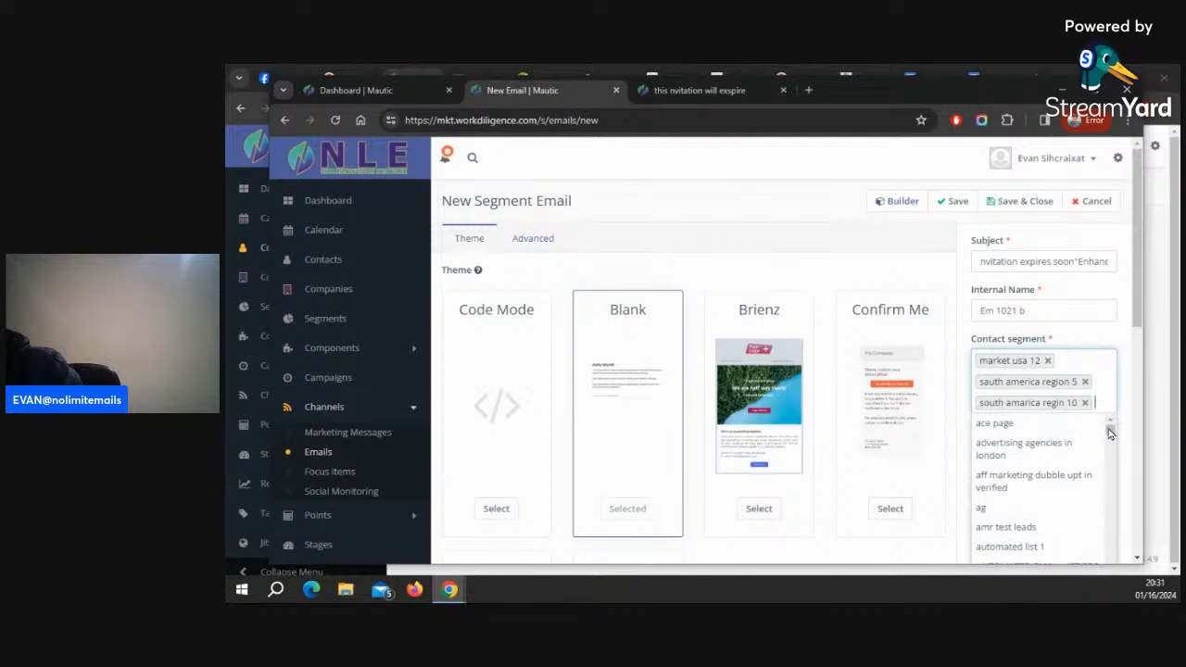
left_click_drag(1111, 433, 1111, 494)
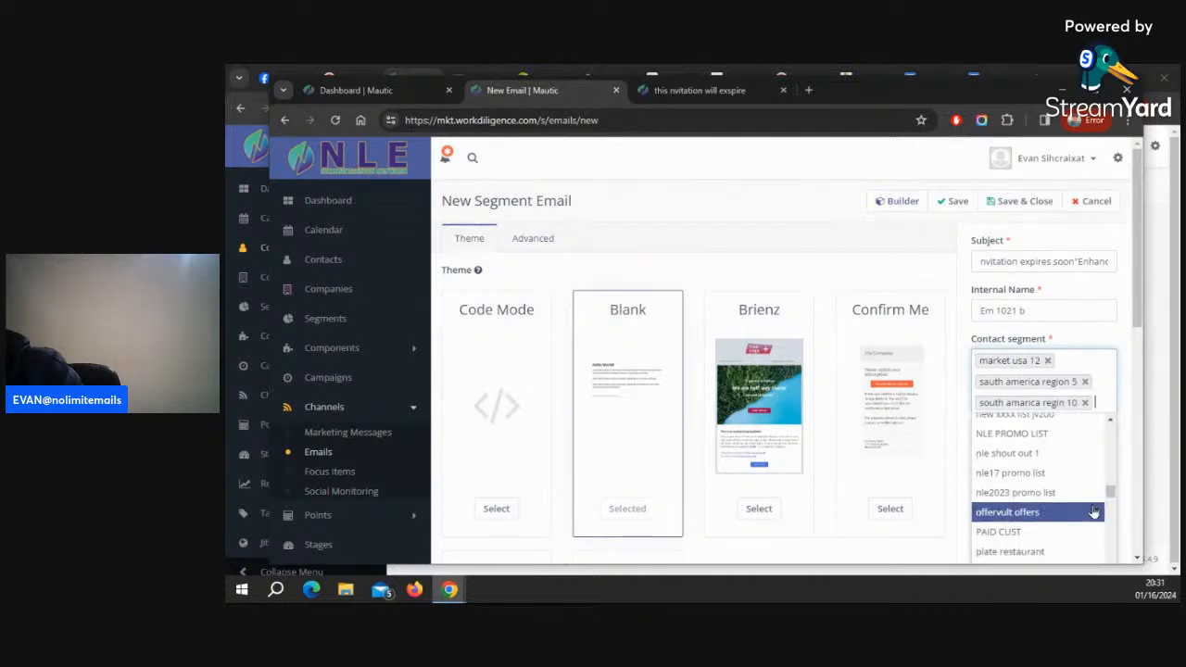
scroll(1090, 510, "down", 2)
scroll(1090, 516, "down", 5)
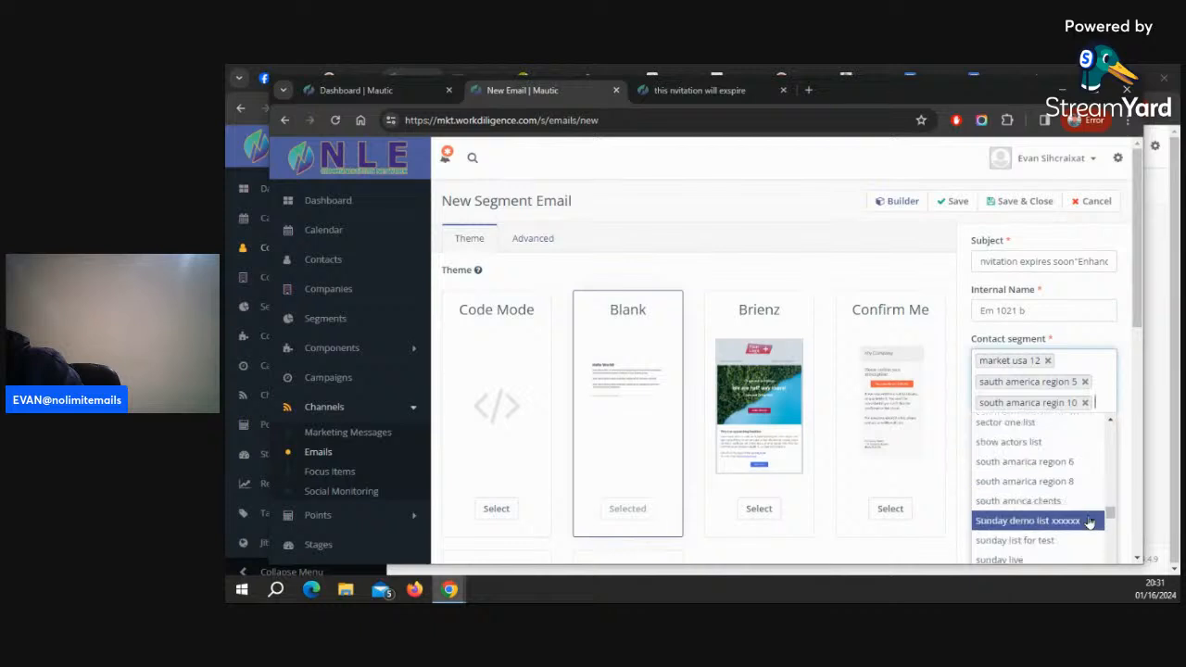
scroll(1084, 532, "up", 6)
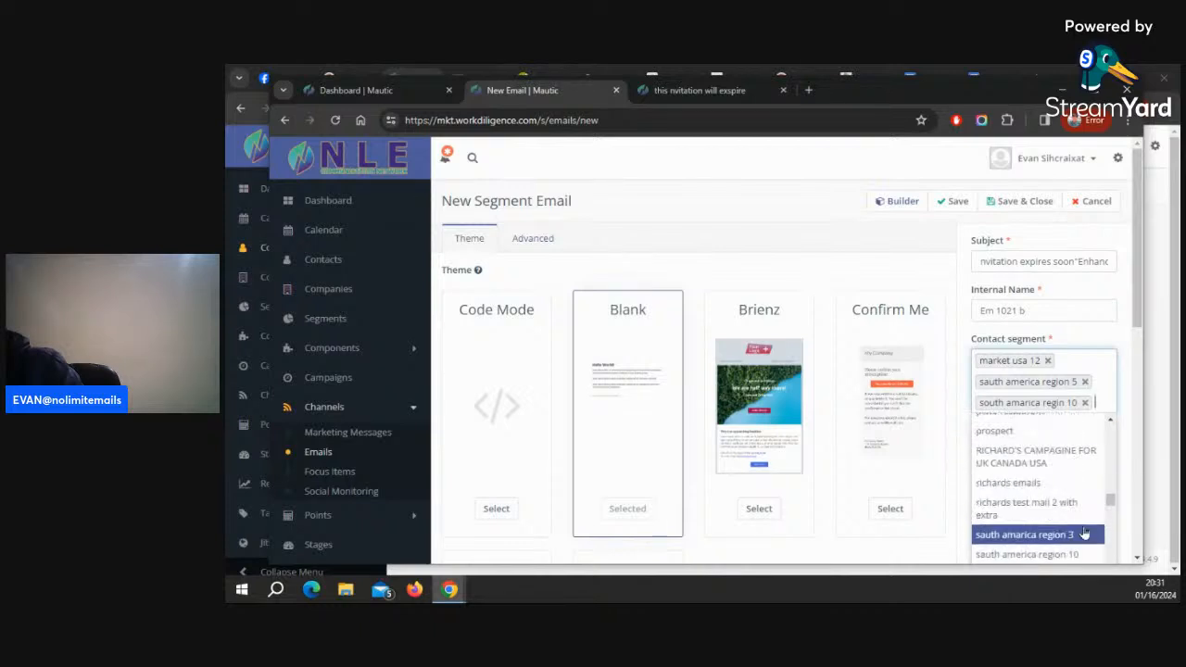
scroll(1084, 532, "up", 2)
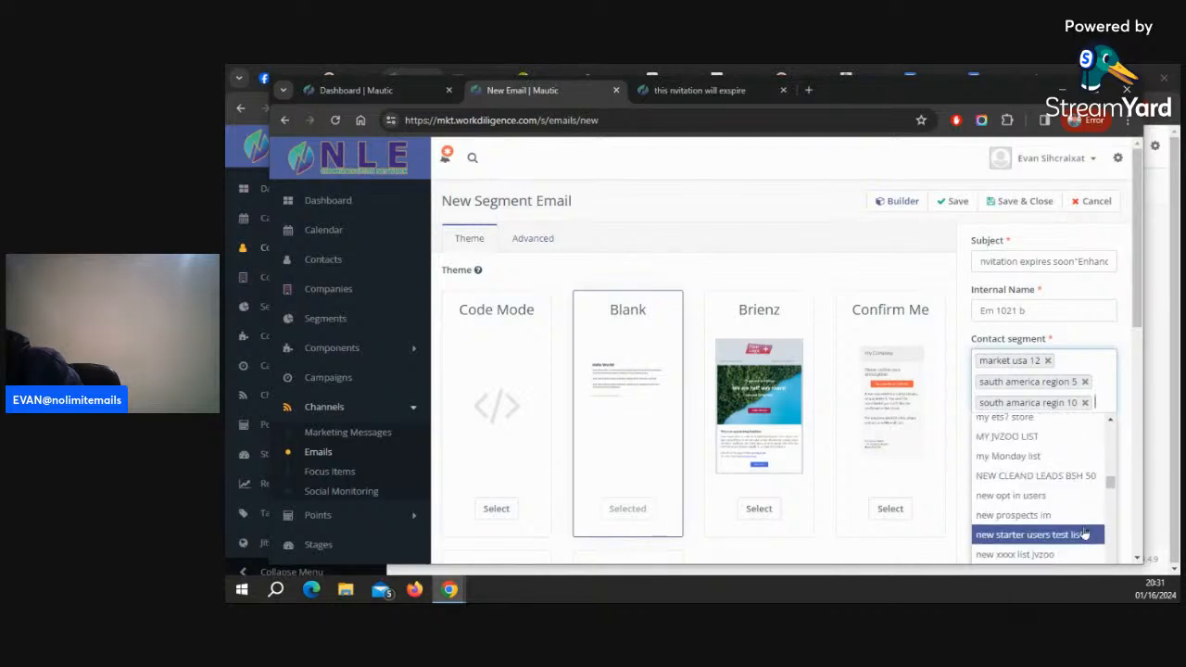
scroll(1075, 464, "up", 4)
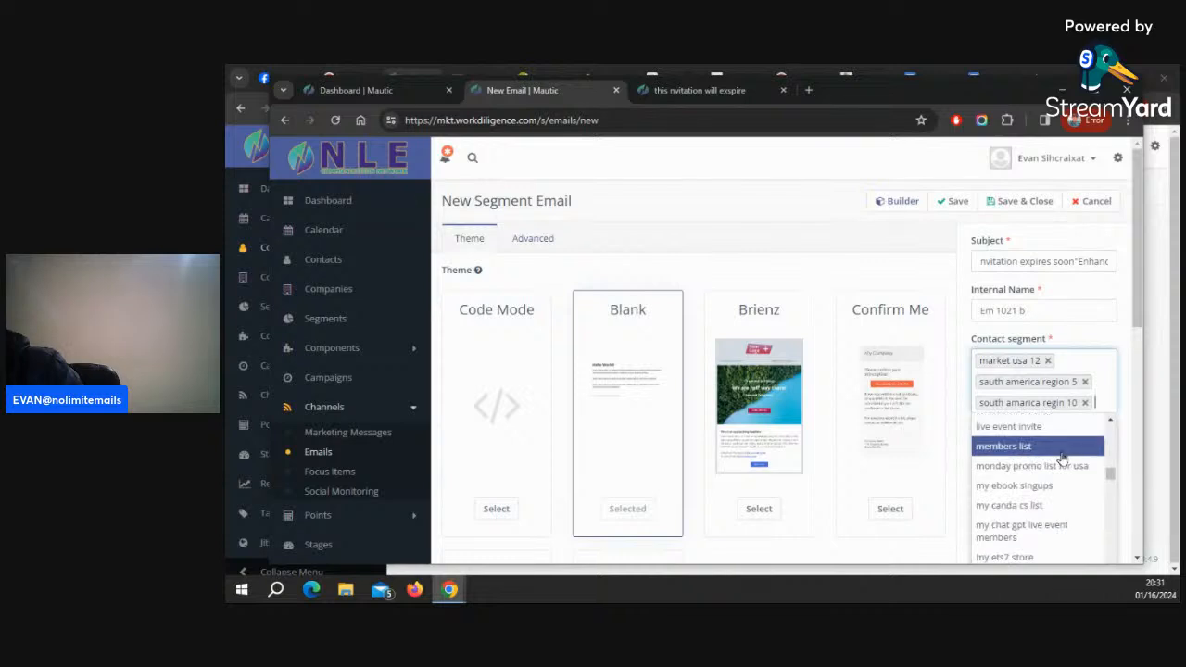
scroll(1050, 428, "up", 2)
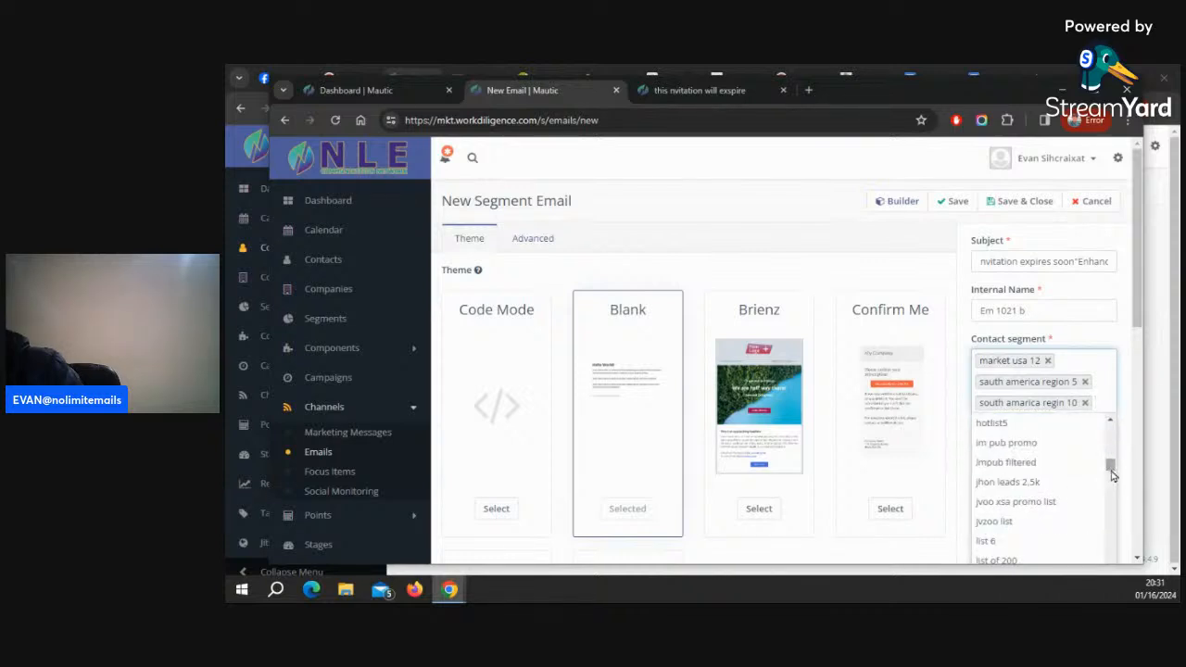
scroll(1065, 482, "up", 3)
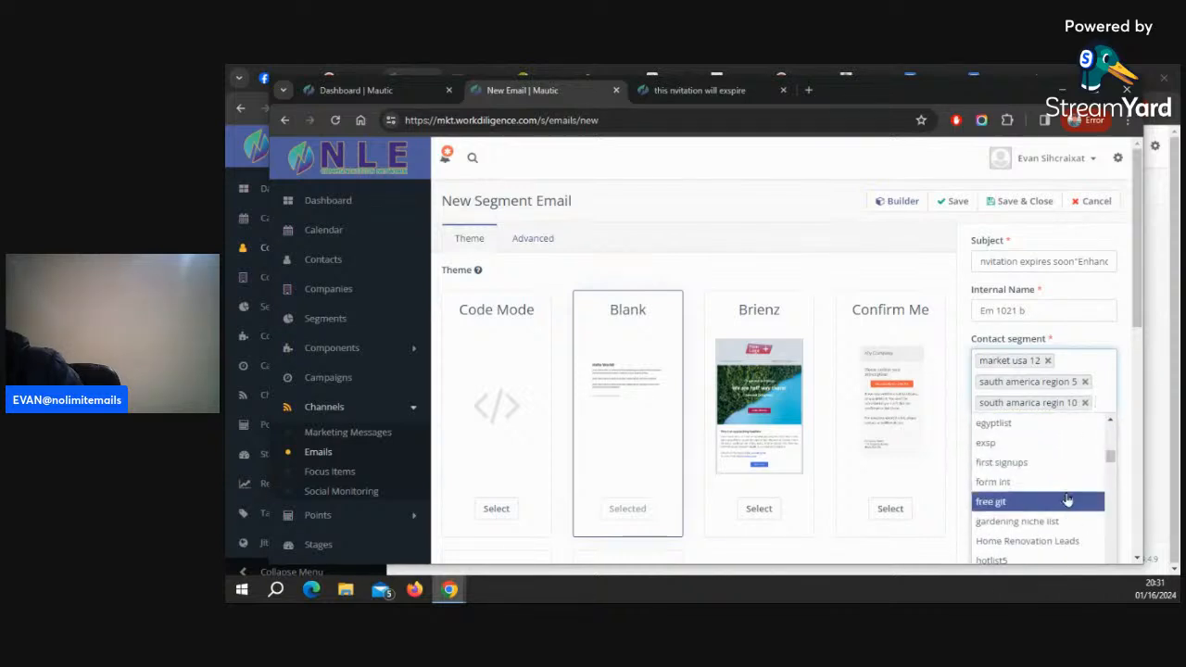
scroll(1061, 463, "up", 3)
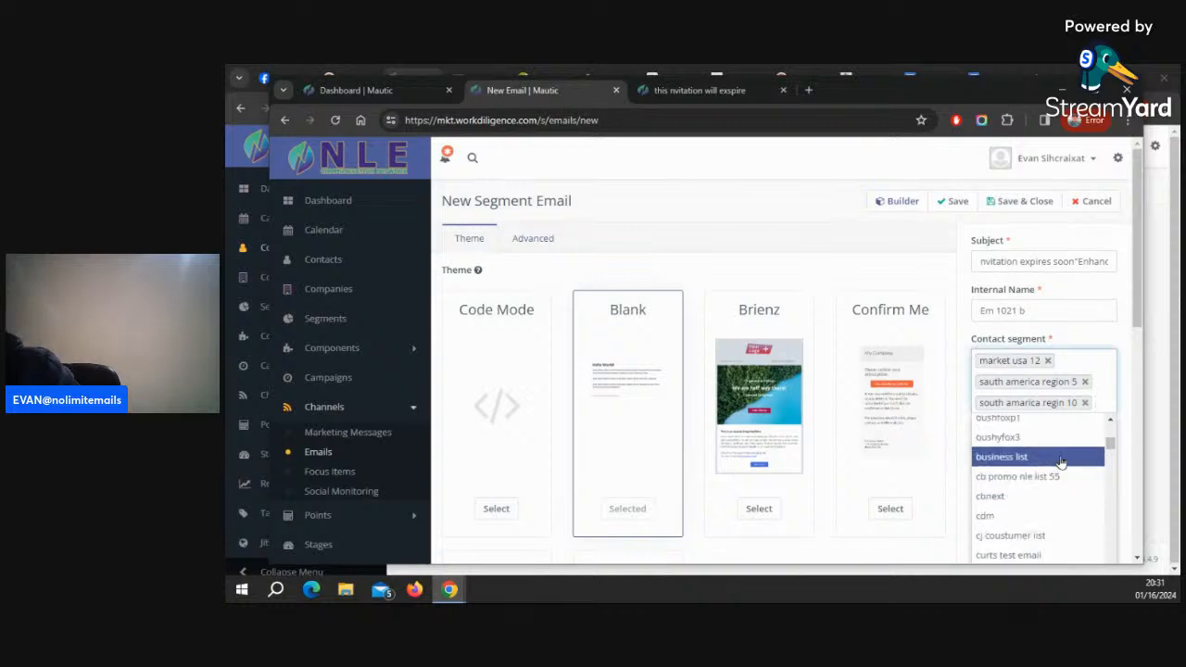
scroll(1060, 463, "up", 2)
scroll(1061, 463, "up", 5)
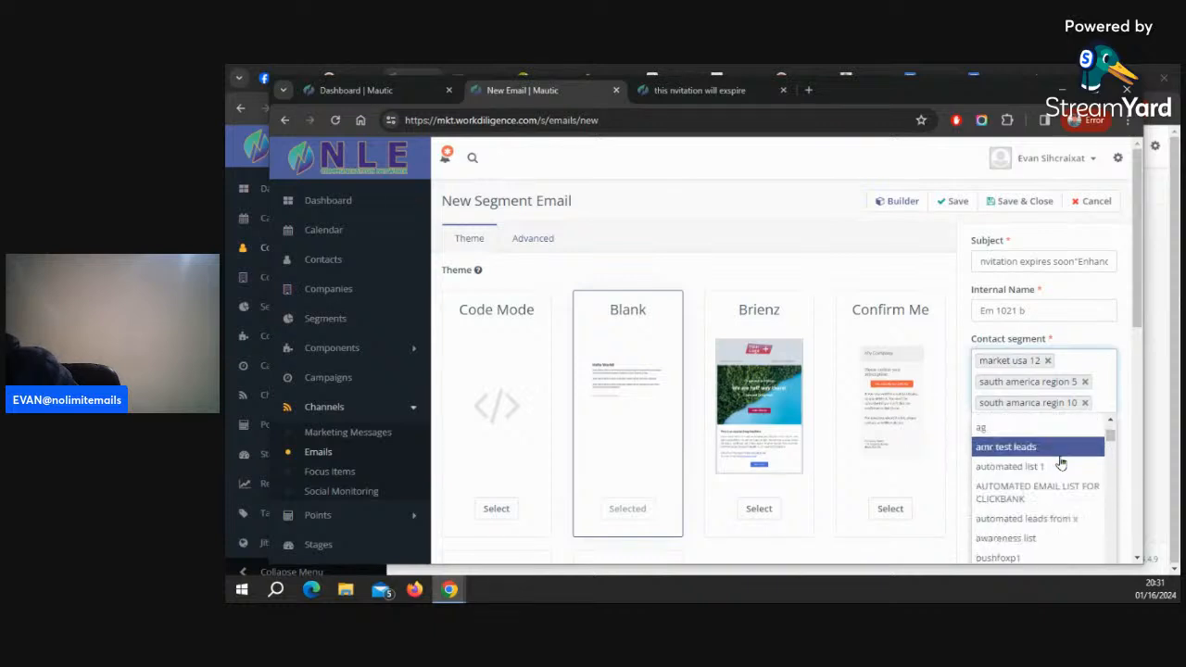
scroll(1061, 463, "up", 1)
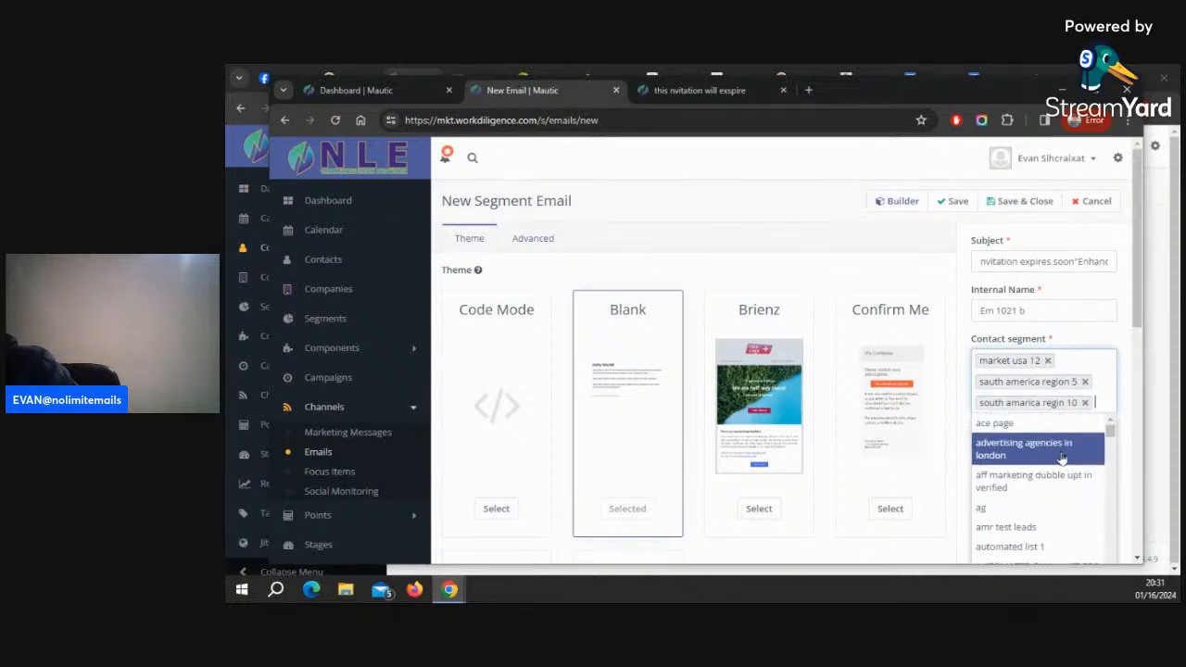
Browse the remaining contact segment list down to its last entries
scroll(1059, 501, "down", 2)
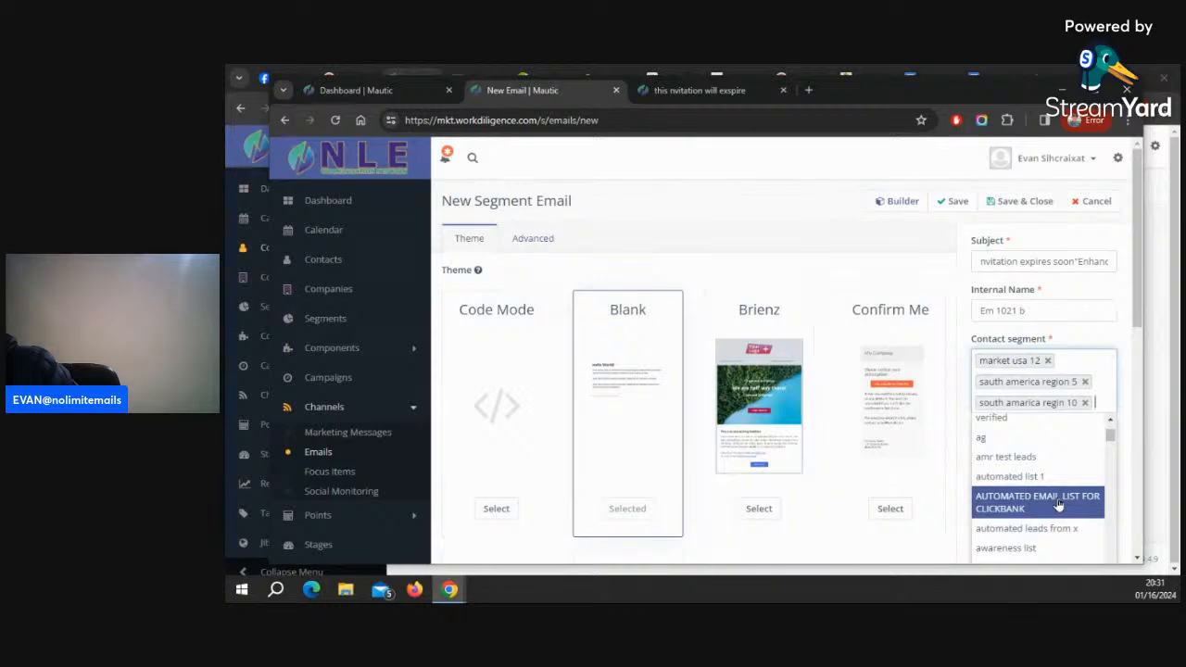
scroll(1059, 503, "down", 1)
scroll(1065, 500, "down", 2)
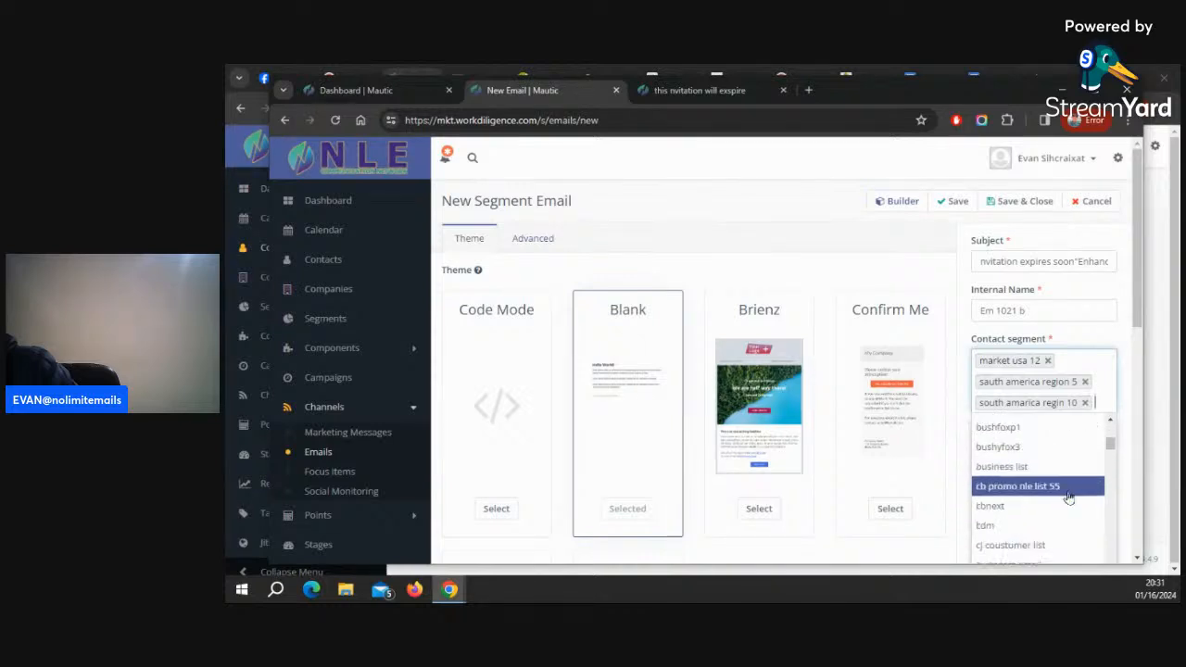
scroll(1071, 505, "down", 3)
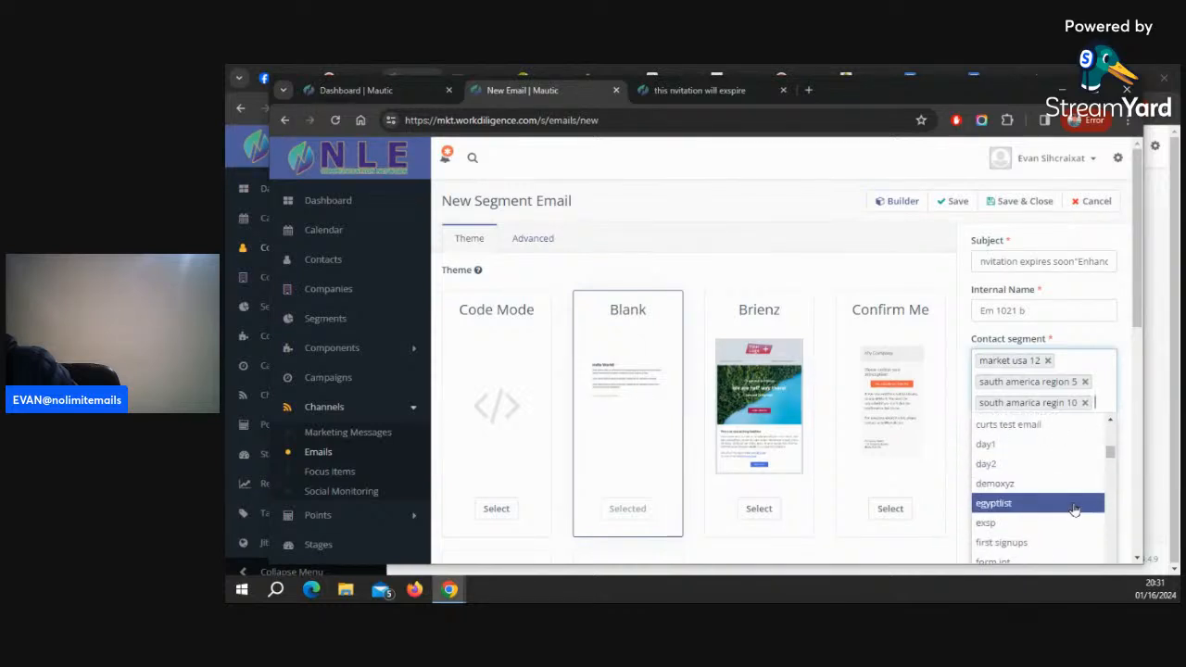
scroll(1074, 509, "down", 1)
scroll(1073, 509, "down", 1)
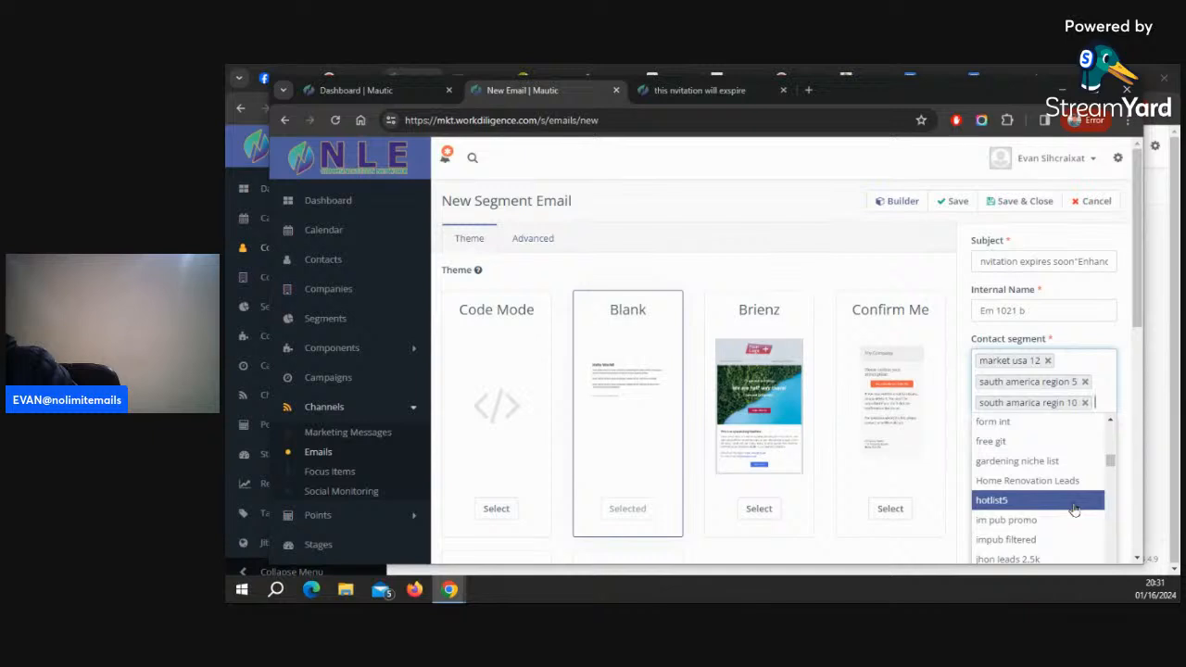
scroll(1074, 509, "down", 1)
scroll(1074, 509, "down", 2)
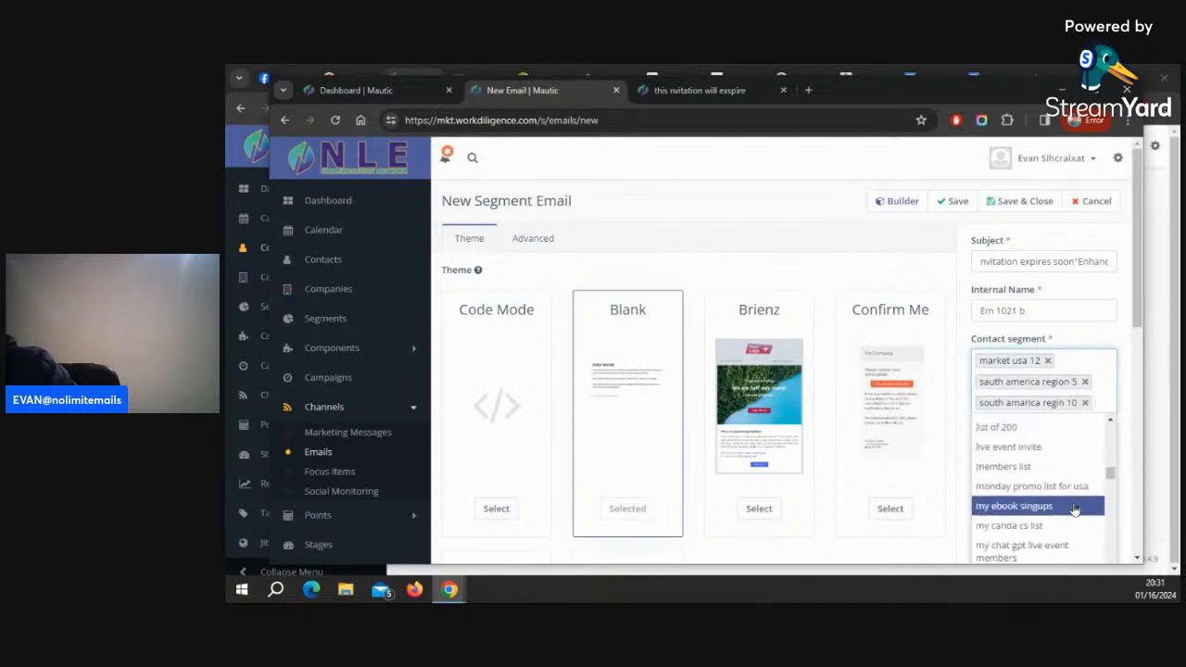
scroll(1073, 510, "down", 2)
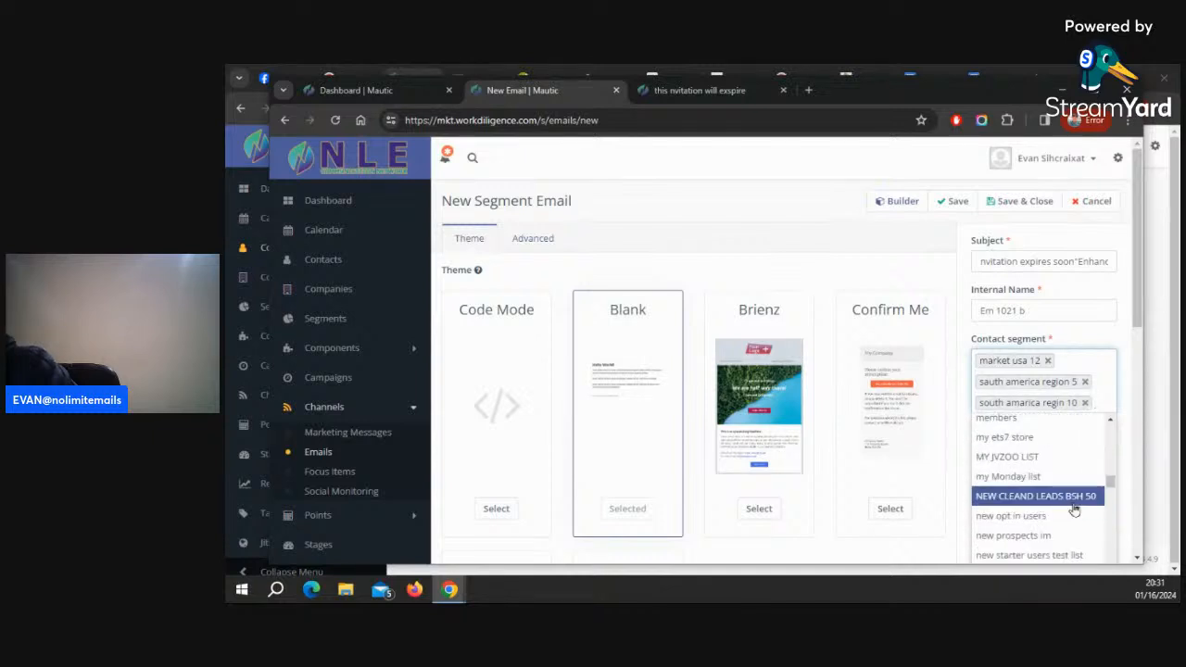
scroll(1073, 509, "down", 1)
scroll(1073, 509, "down", 1)
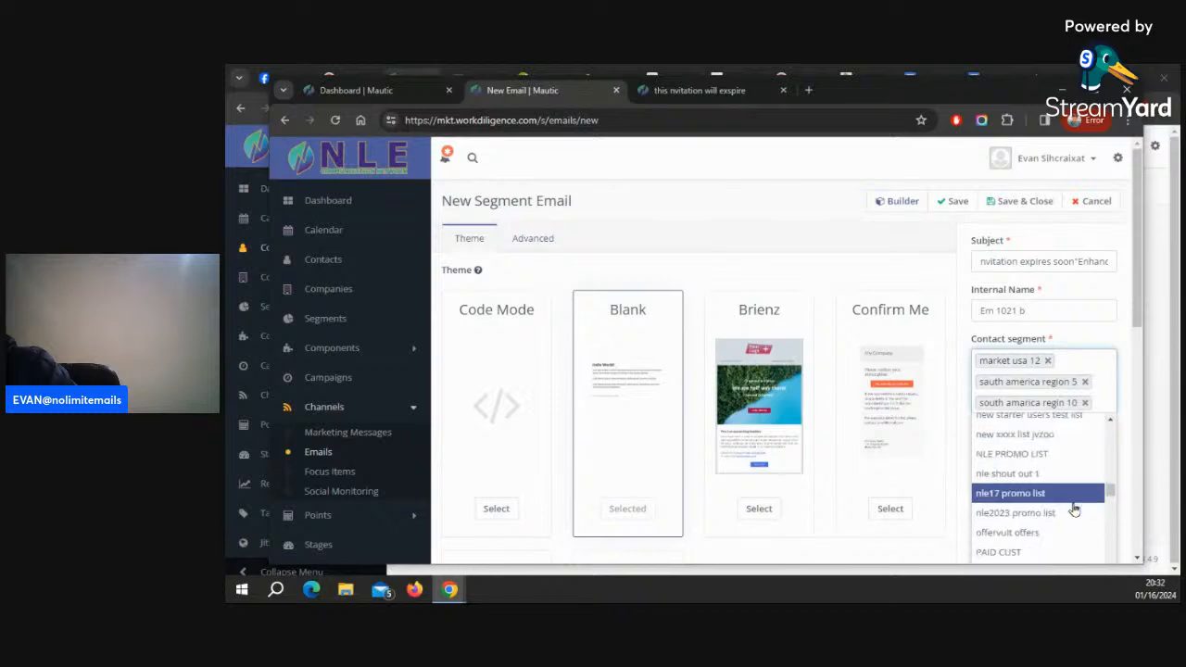
scroll(1074, 509, "down", 1)
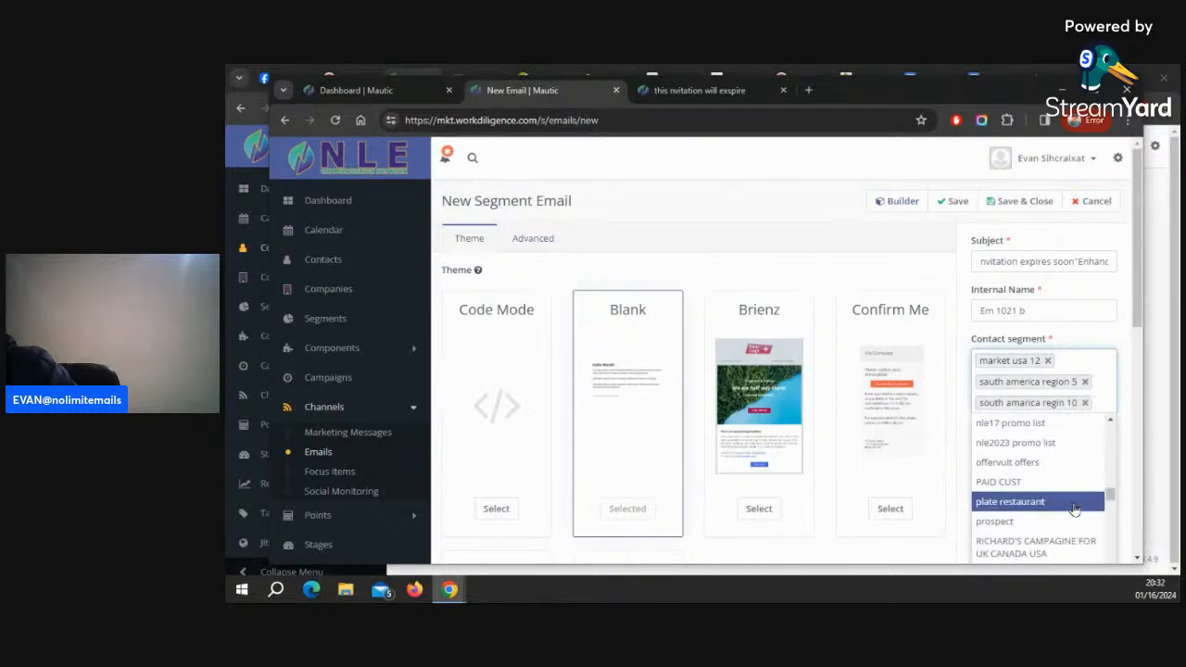
scroll(1073, 510, "down", 1)
scroll(1073, 509, "down", 1)
scroll(1073, 509, "down", 2)
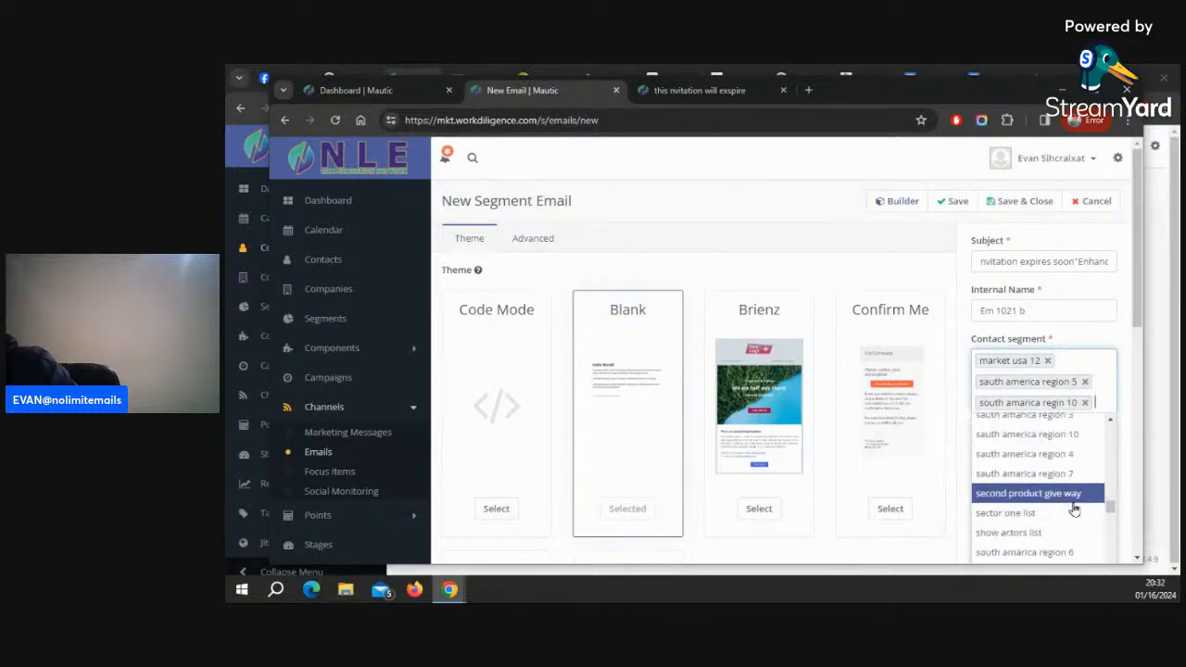
scroll(1074, 509, "down", 4)
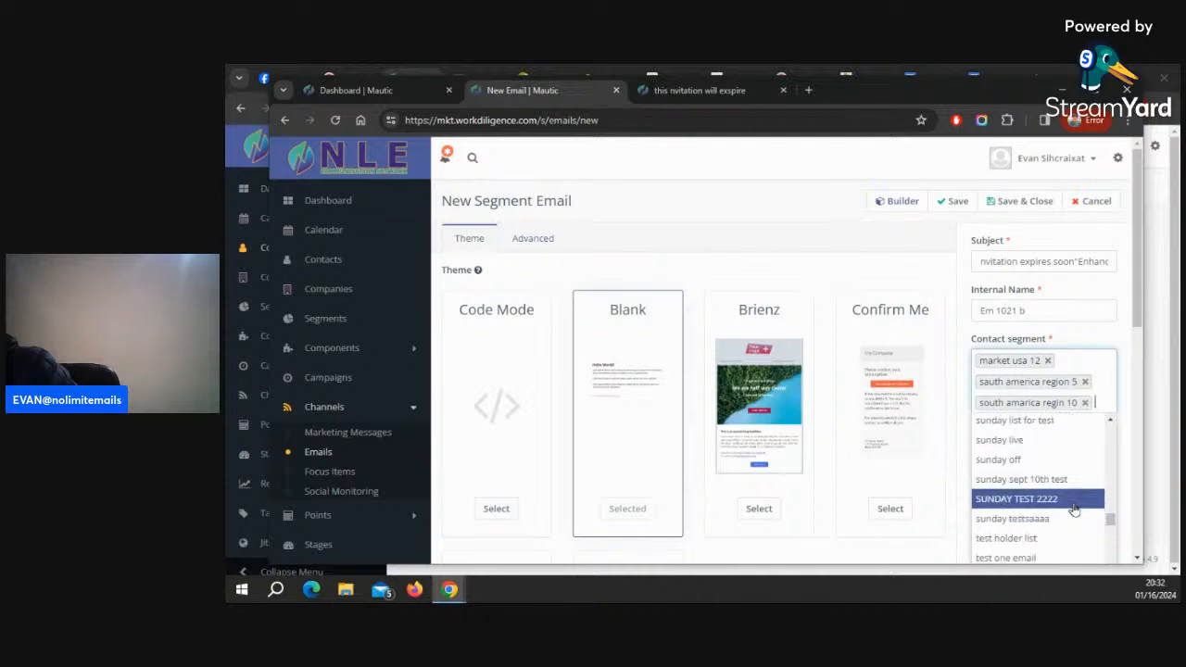
scroll(1073, 509, "down", 1)
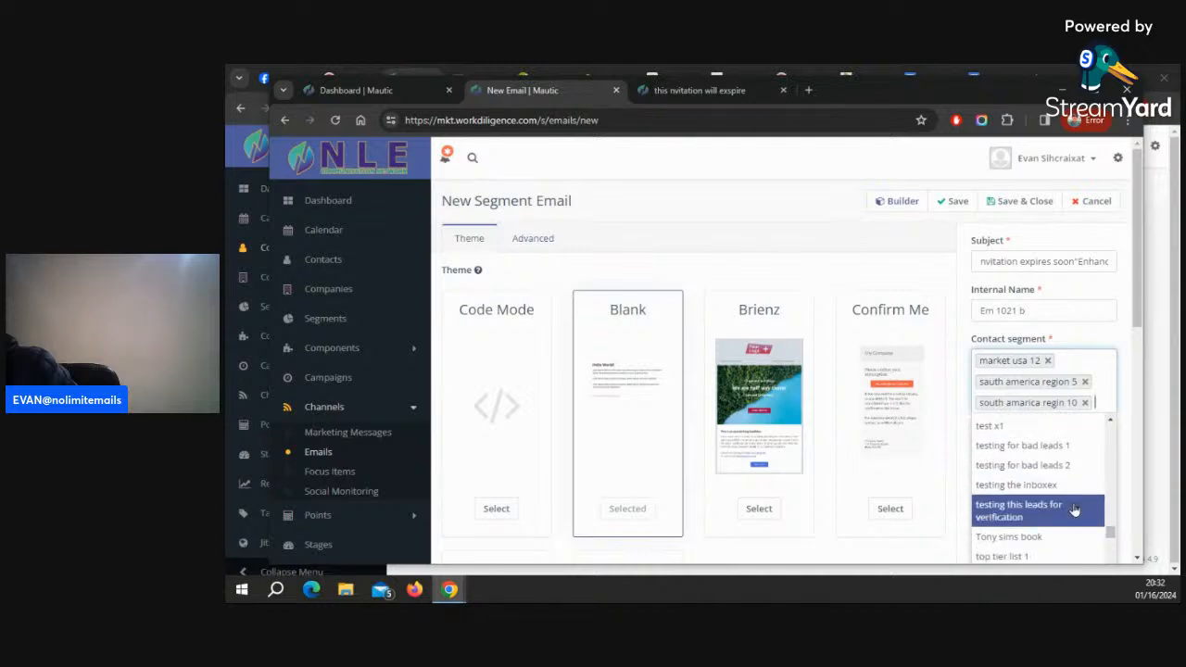
scroll(1074, 510, "down", 2)
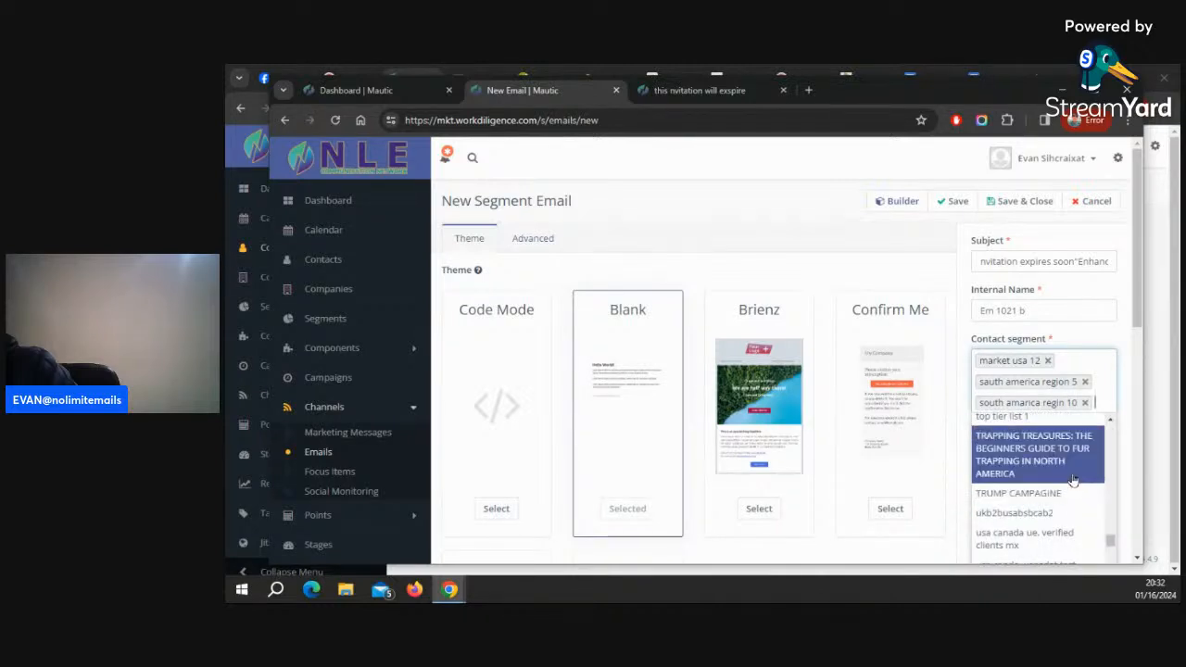
scroll(1074, 505, "down", 1)
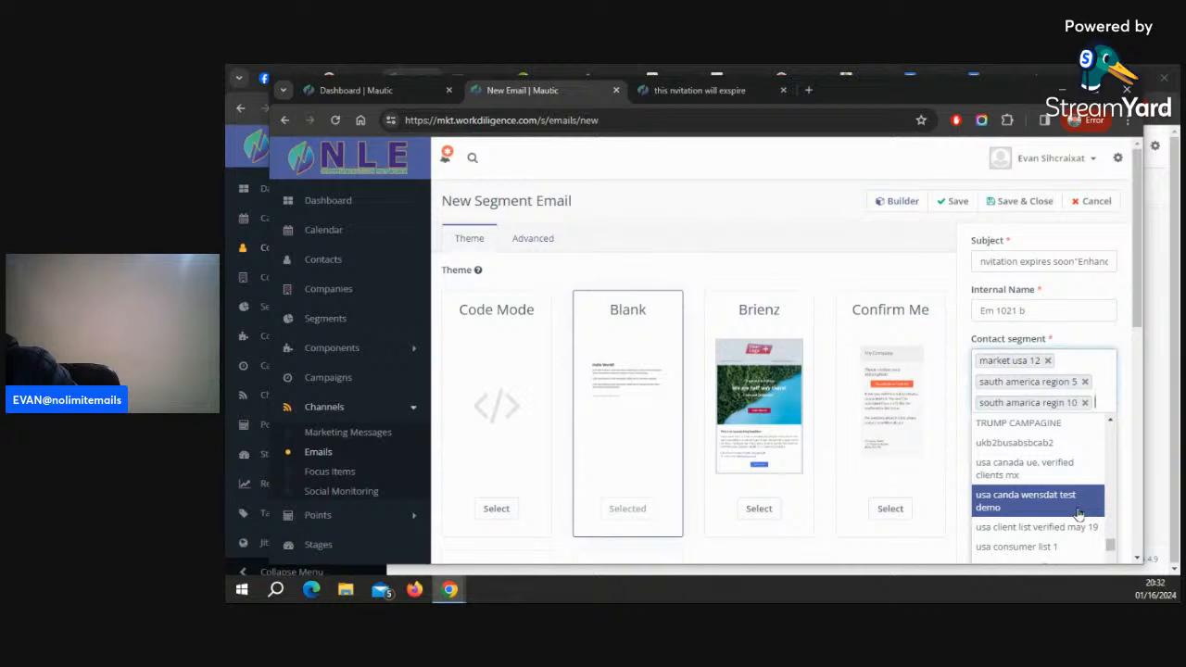
scroll(1078, 513, "down", 1)
scroll(1078, 513, "down", 1)
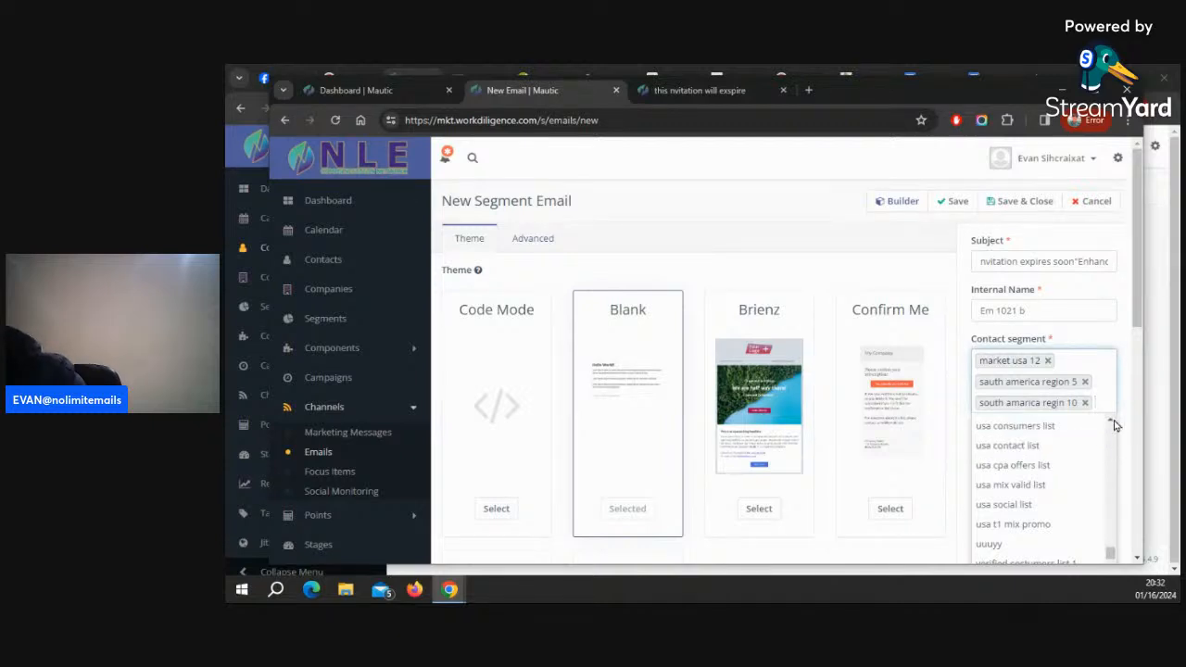
Look back through the middle part of the contact segment list
scroll(1112, 424, "up", 1)
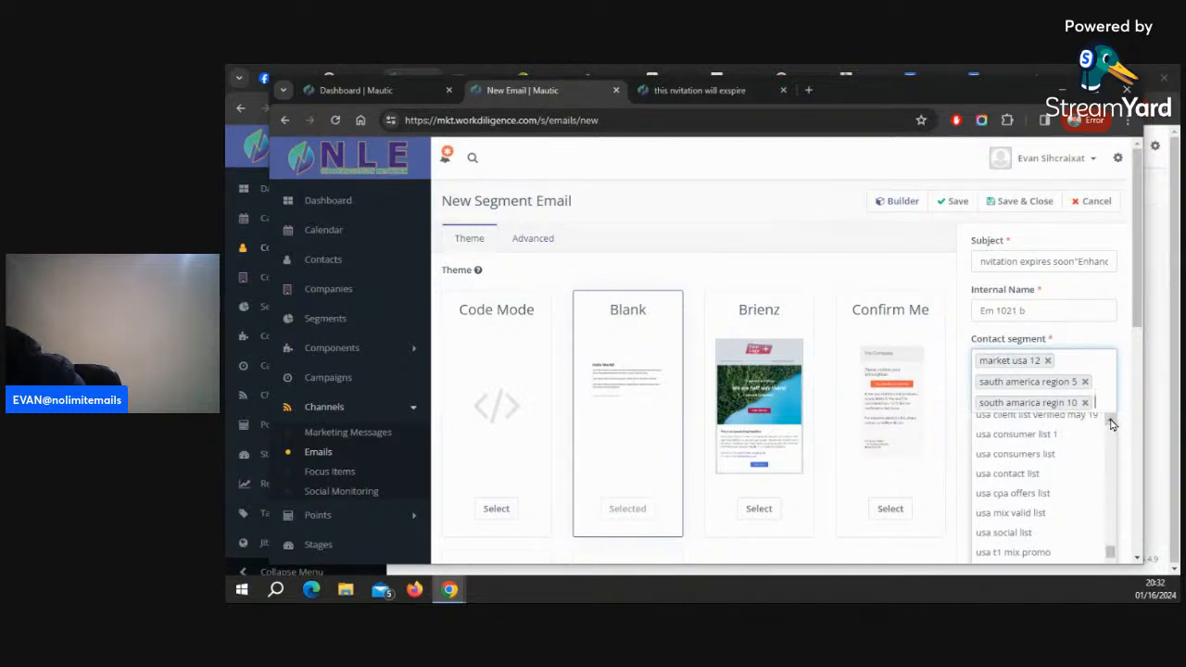
scroll(1112, 423, "up", 1)
scroll(1111, 423, "up", 2)
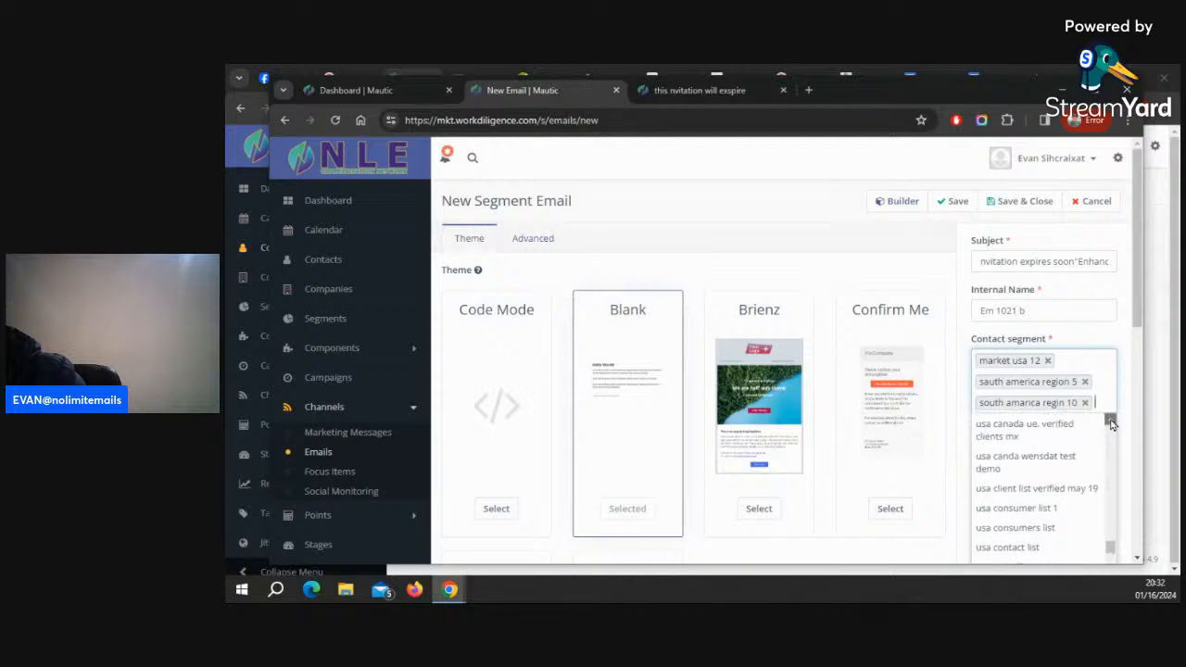
scroll(1111, 423, "up", 1)
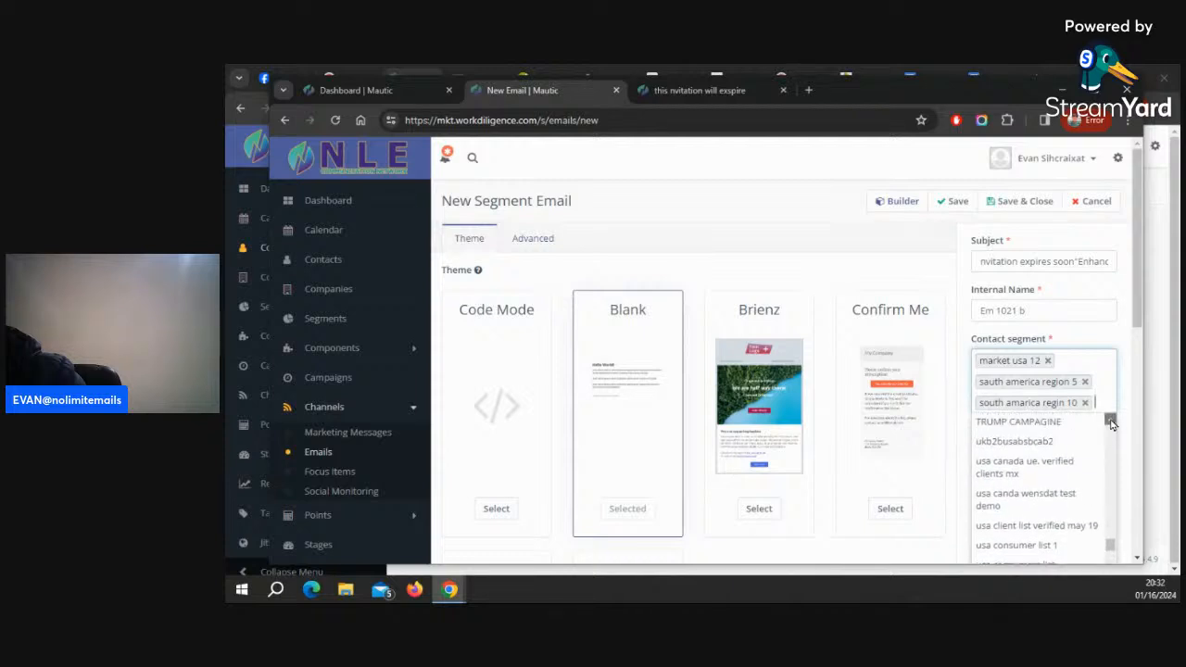
scroll(1111, 424, "up", 4)
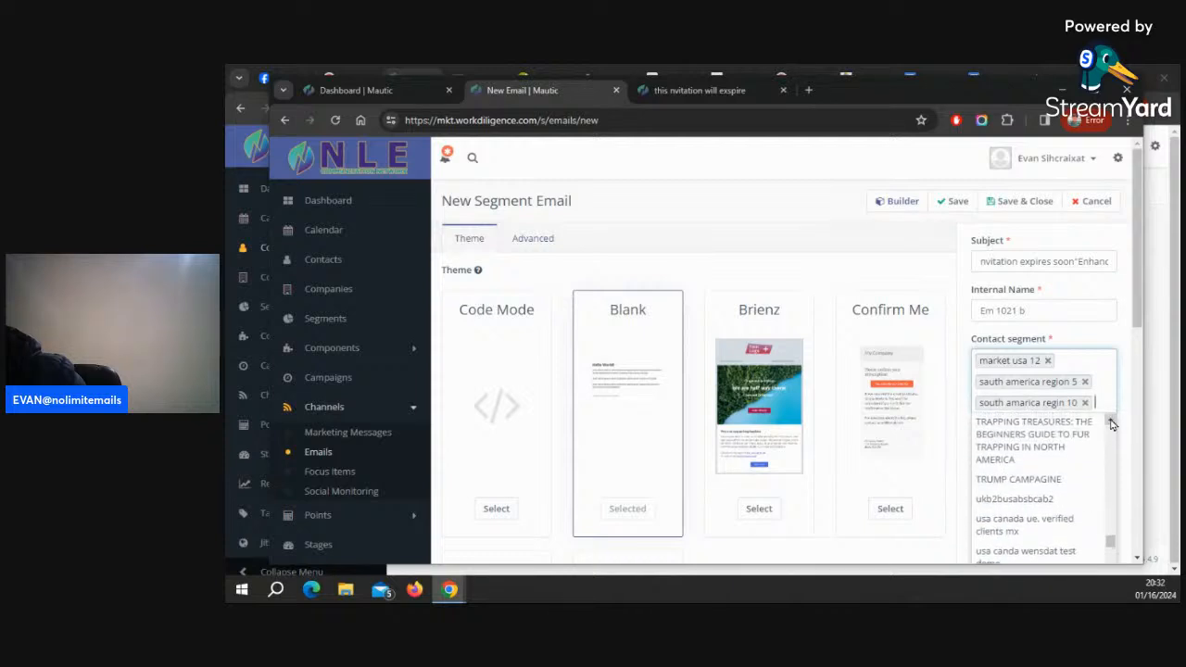
scroll(1112, 423, "up", 1)
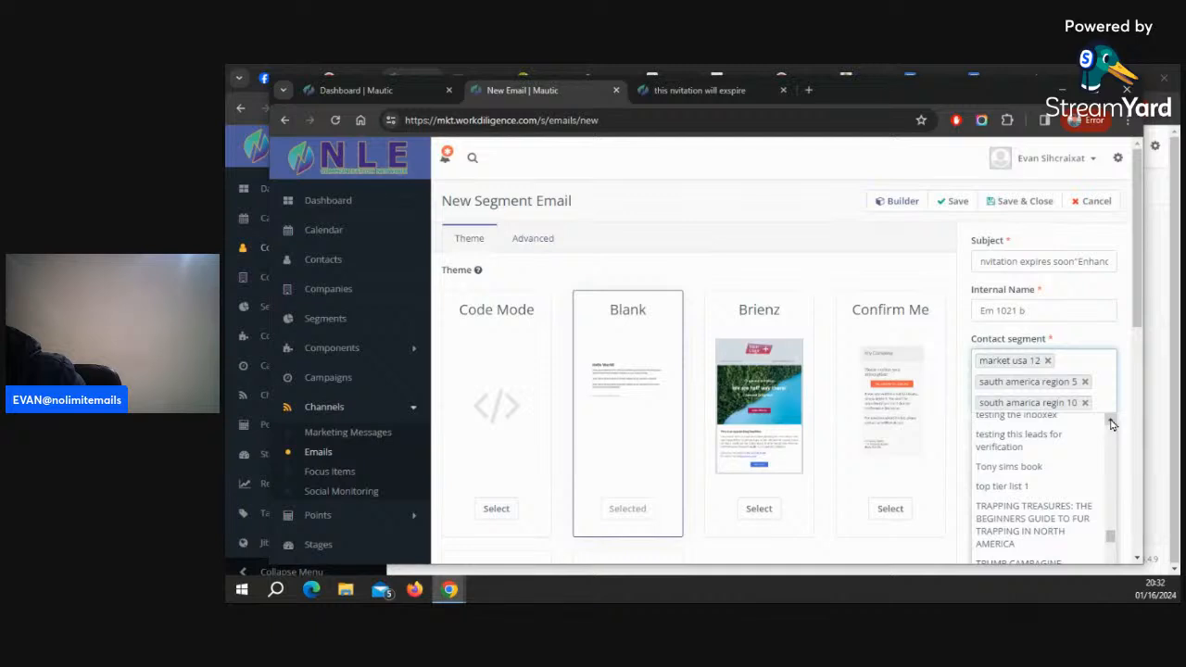
scroll(1112, 423, "up", 6)
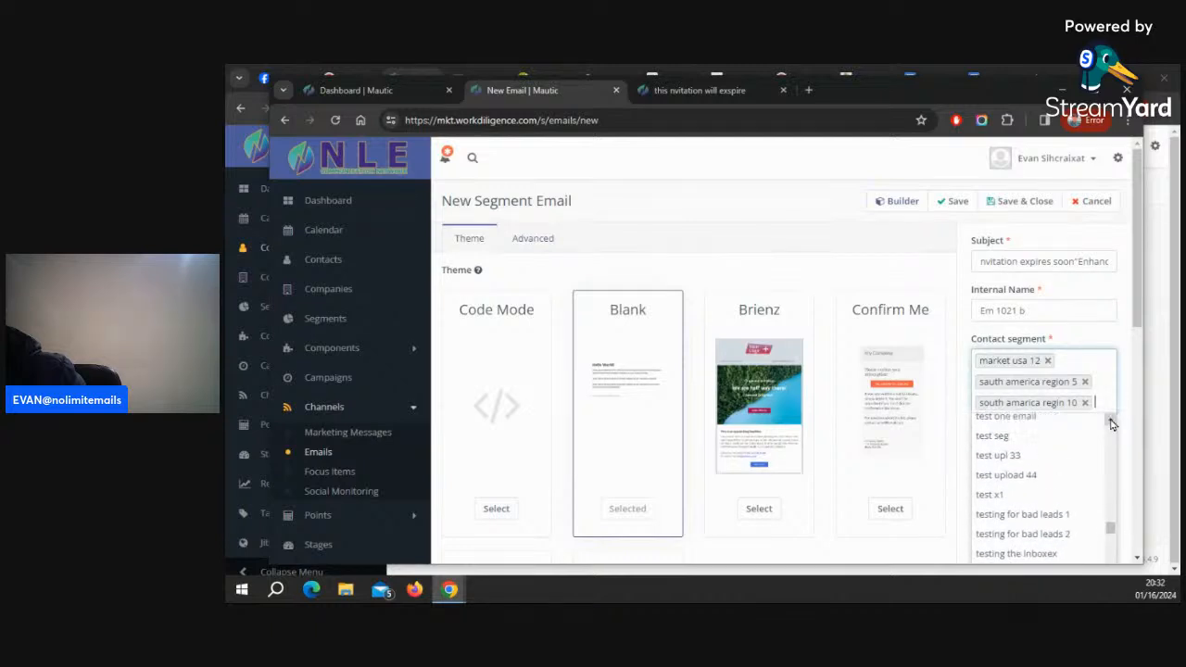
scroll(1112, 423, "up", 3)
scroll(1112, 423, "up", 7)
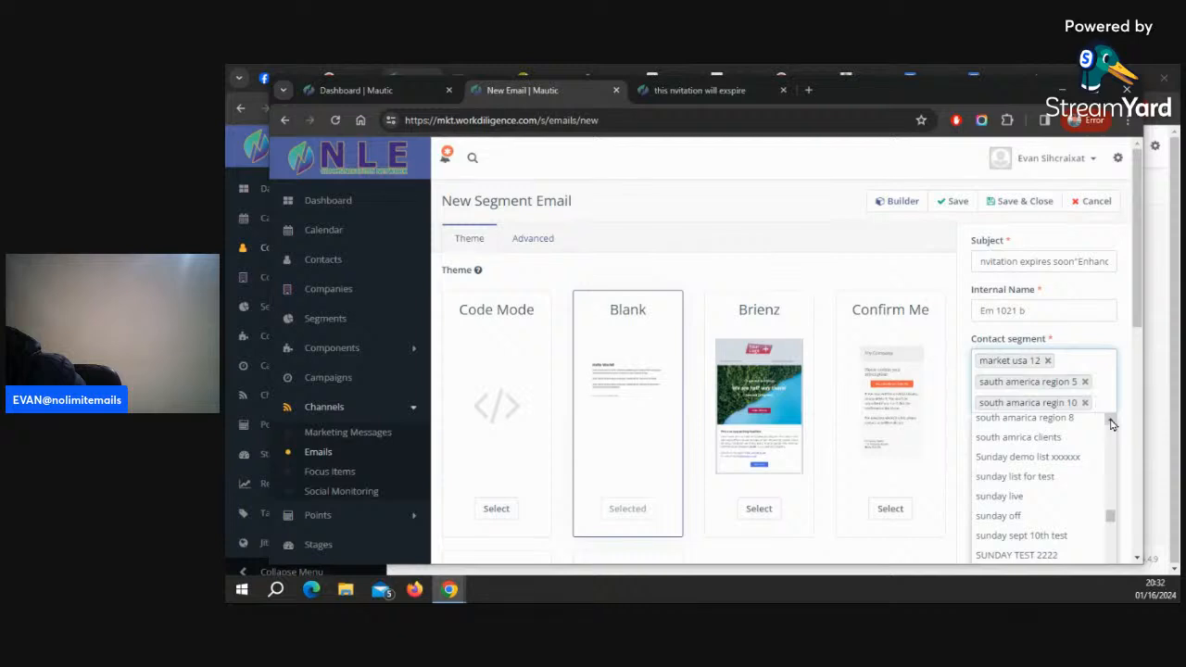
left_click(1111, 423)
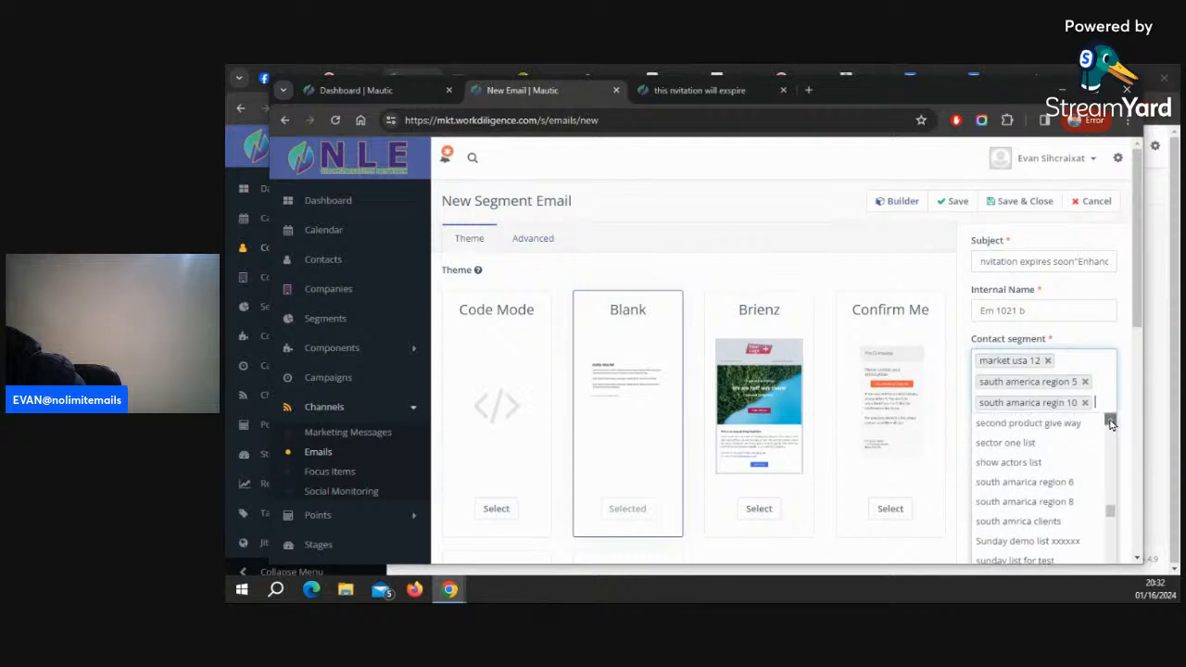
scroll(1111, 423, "up", 8)
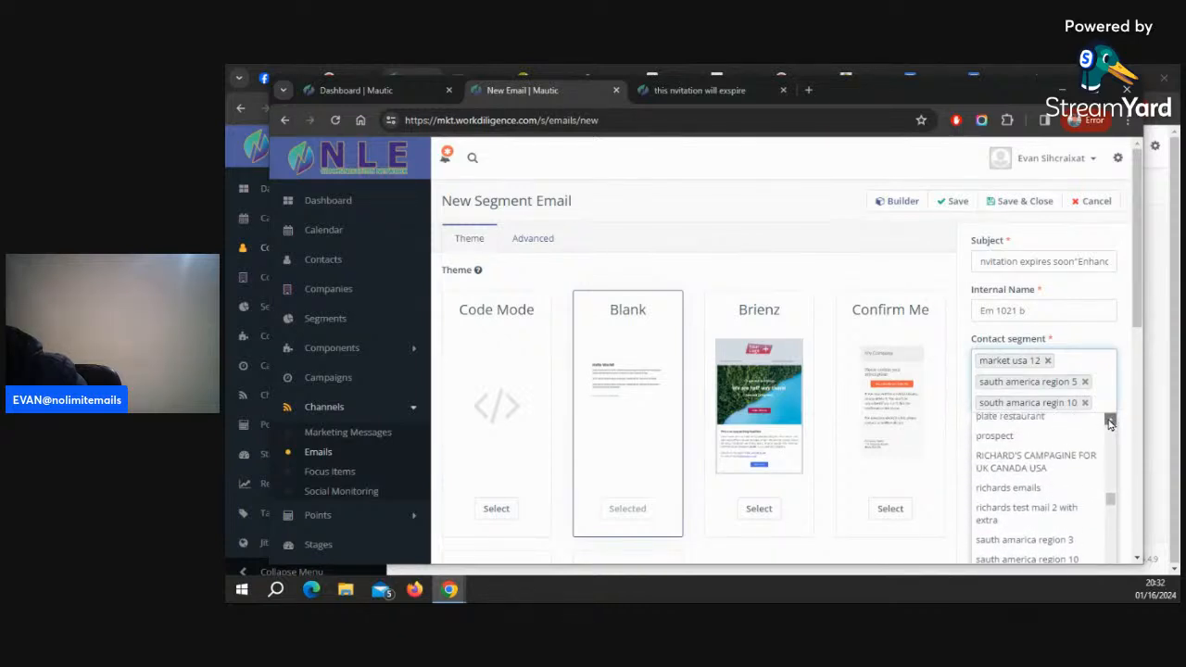
scroll(1110, 423, "up", 3)
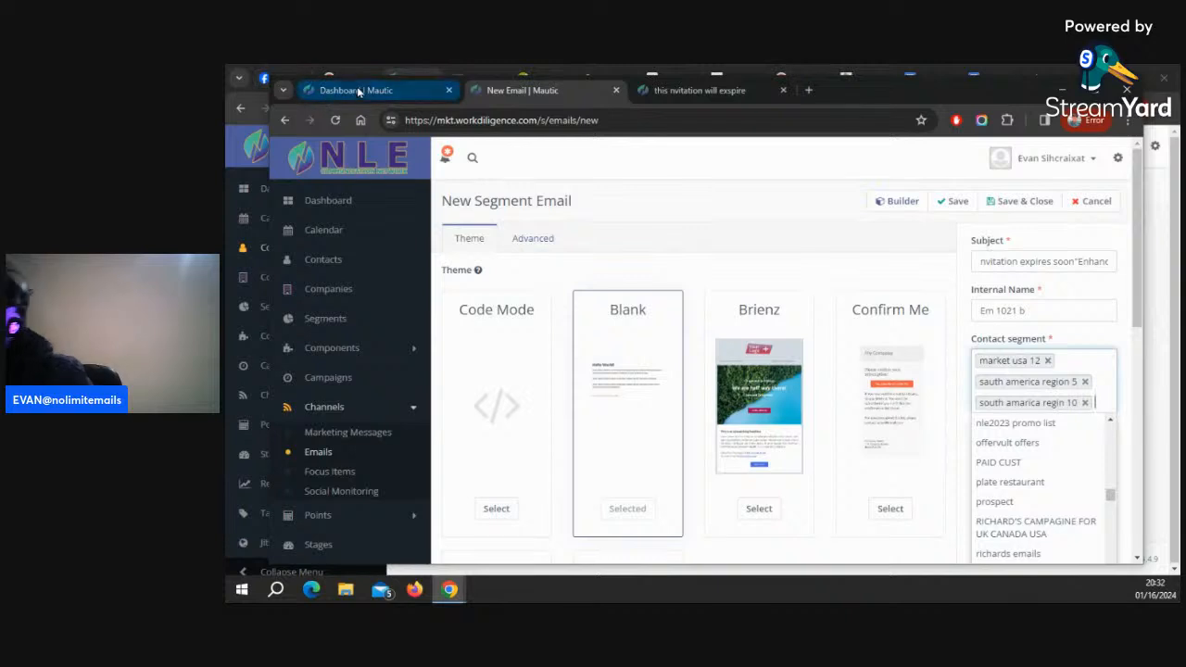
Open the Contact Segments list and copy the name of the newest segment, yt demo email
left_click(358, 90)
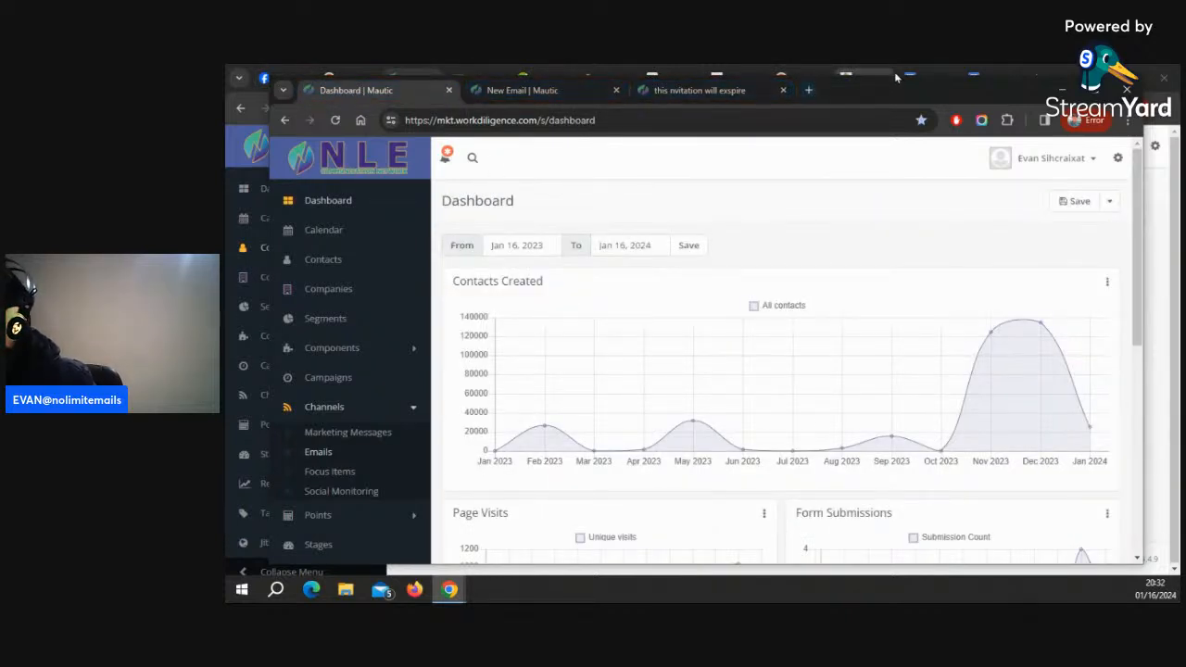
left_click_drag(894, 91, 892, 425)
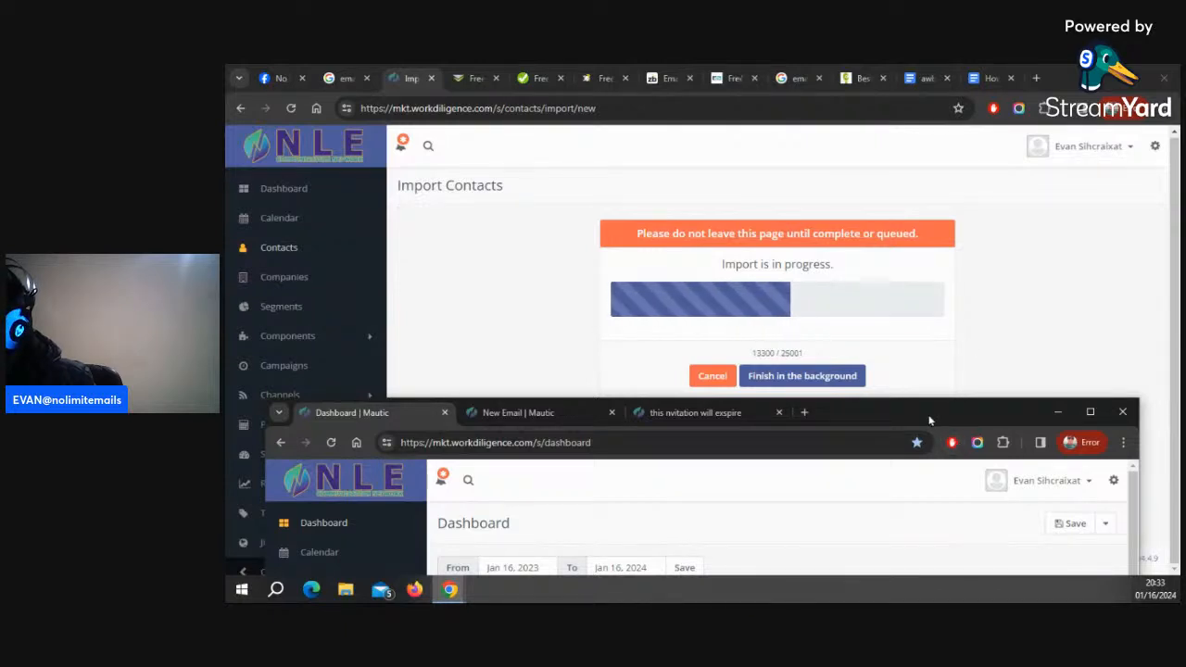
left_click_drag(929, 417, 911, 125)
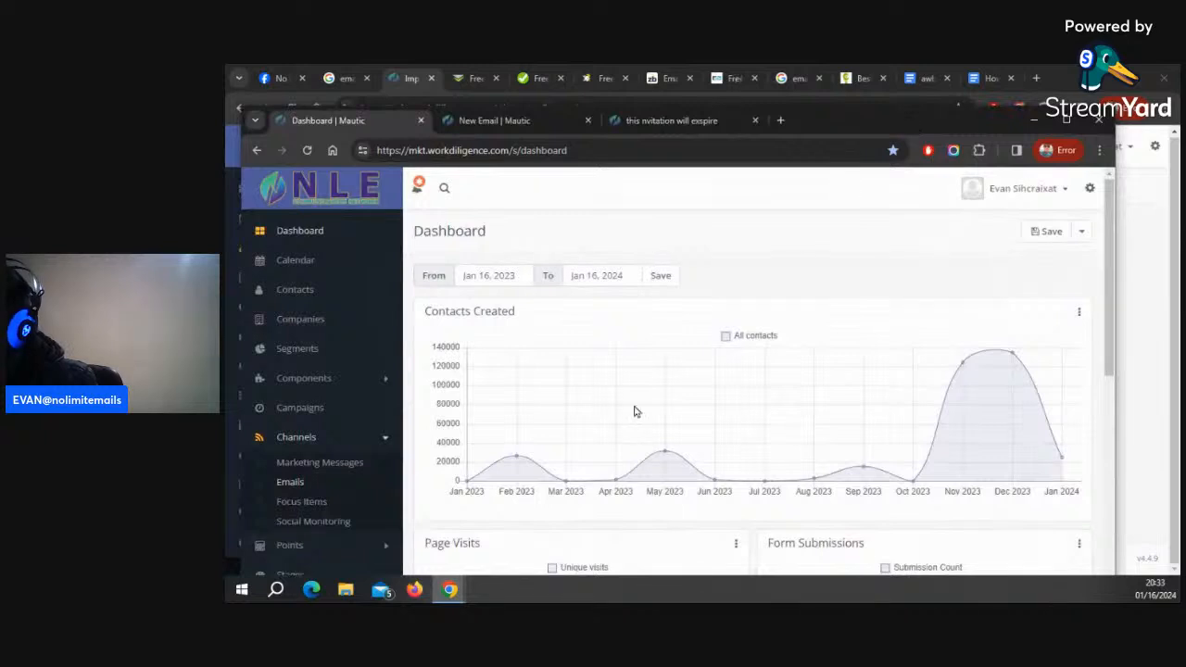
left_click(307, 349)
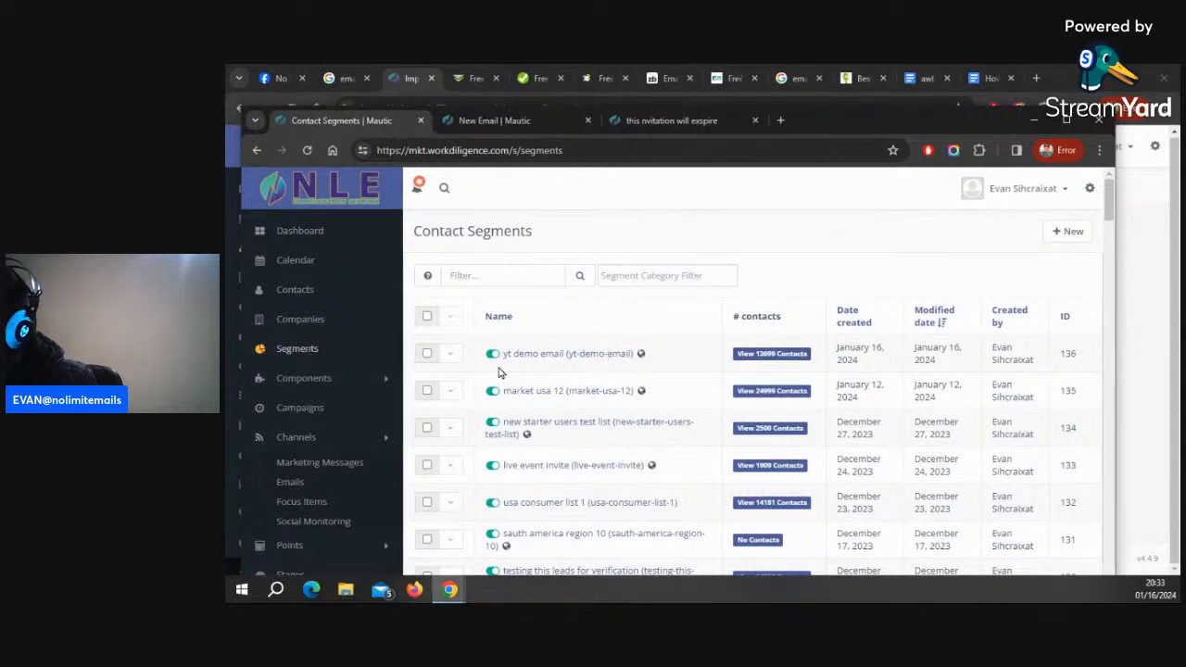
left_click_drag(501, 354, 549, 366)
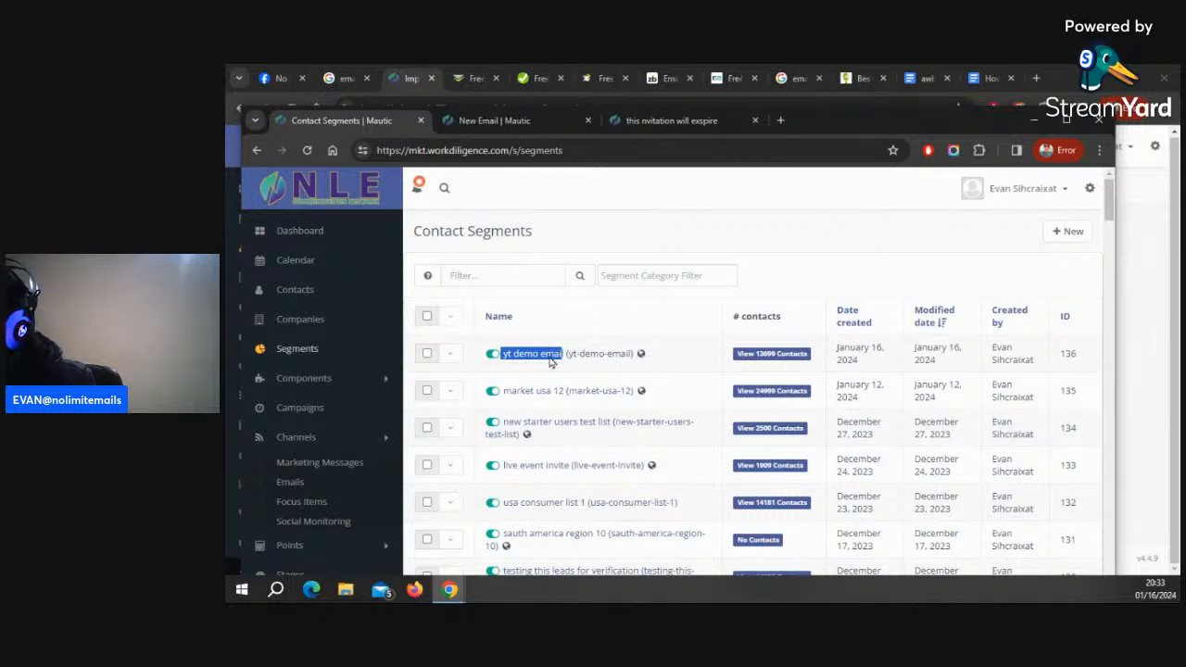
right_click(549, 366)
left_click(602, 233)
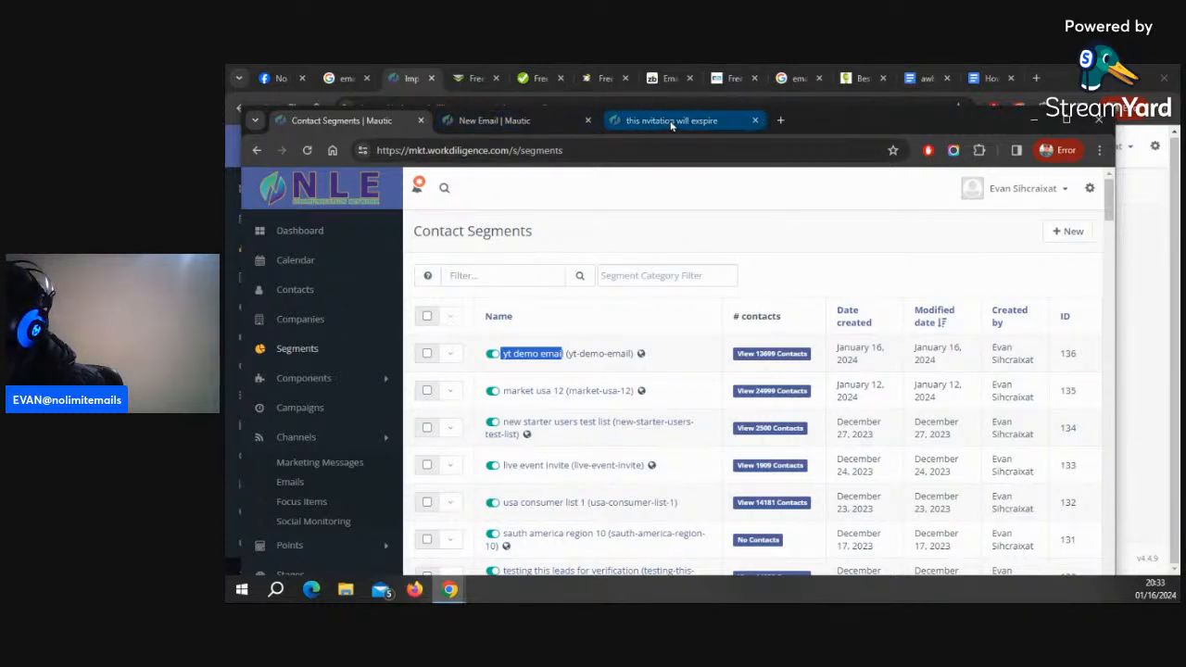
Add the yt demo email segment to the new email's contact segments and save the email
left_click(537, 120)
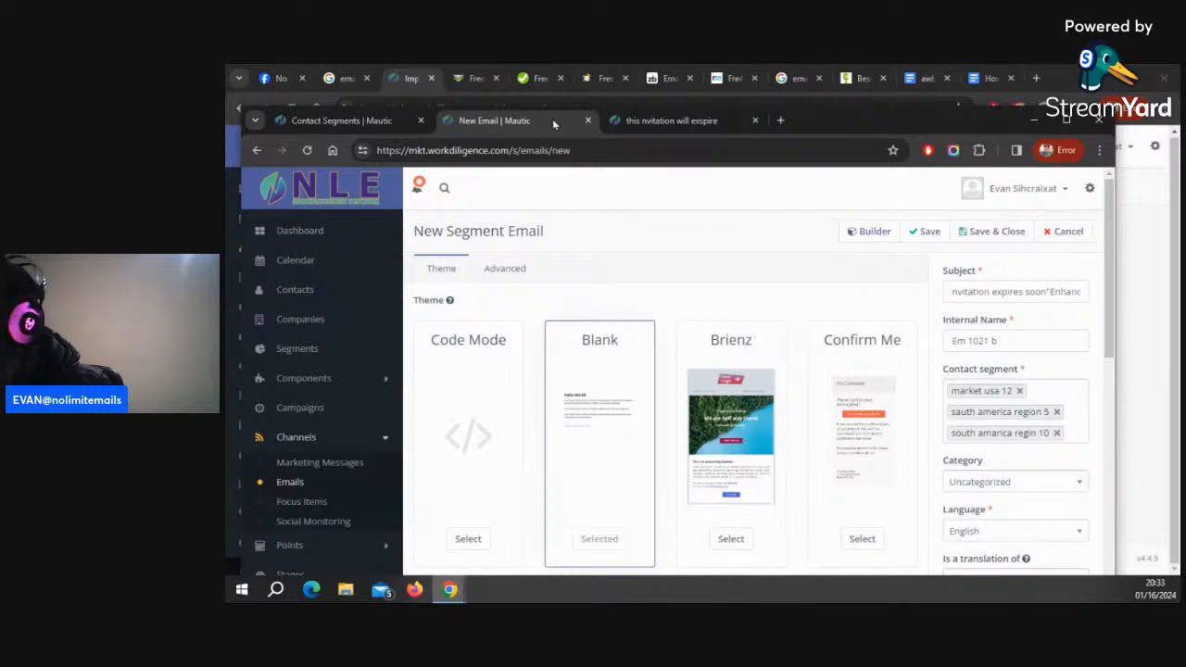
left_click(1077, 430)
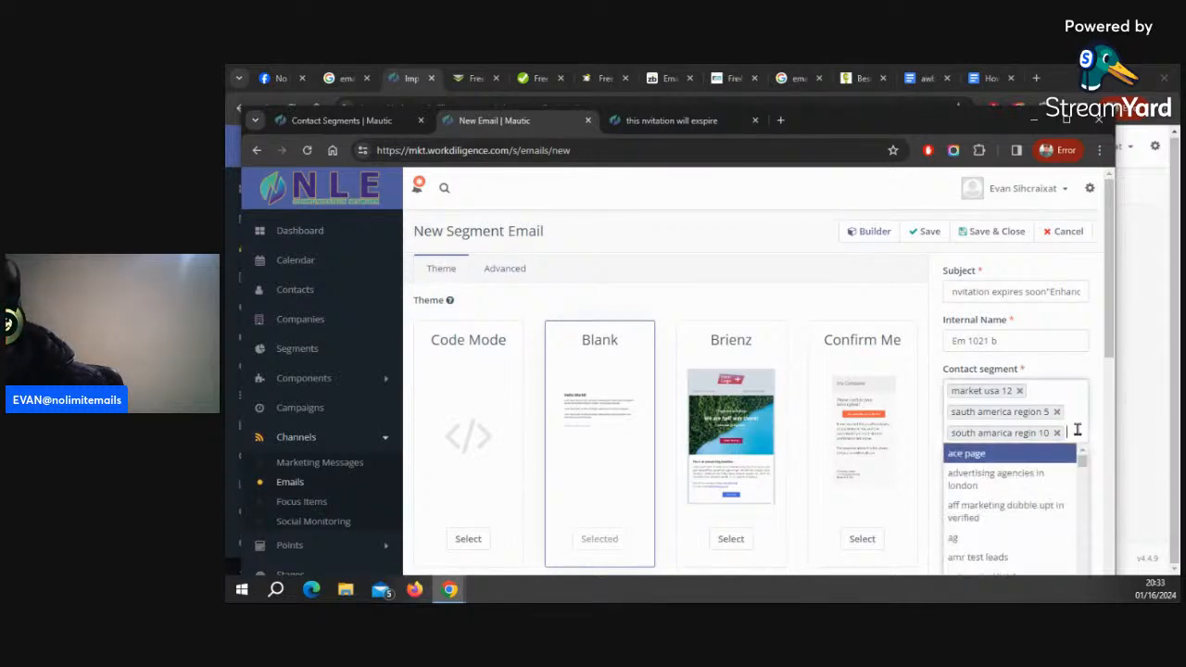
key("ctrl+v")
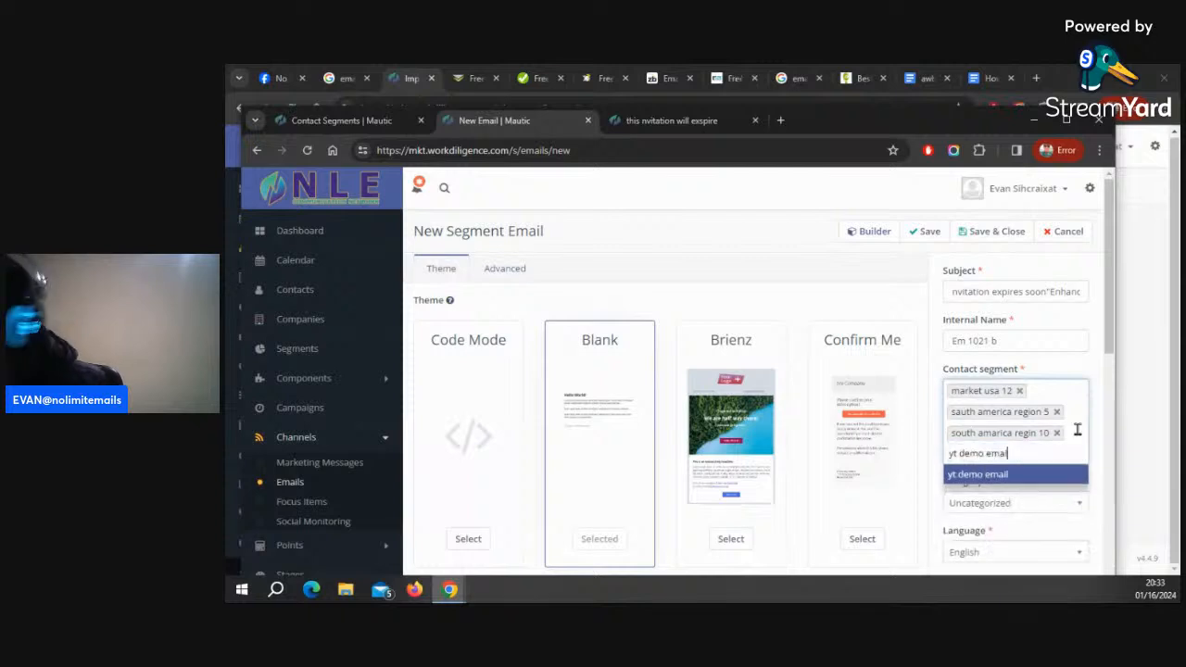
left_click(990, 475)
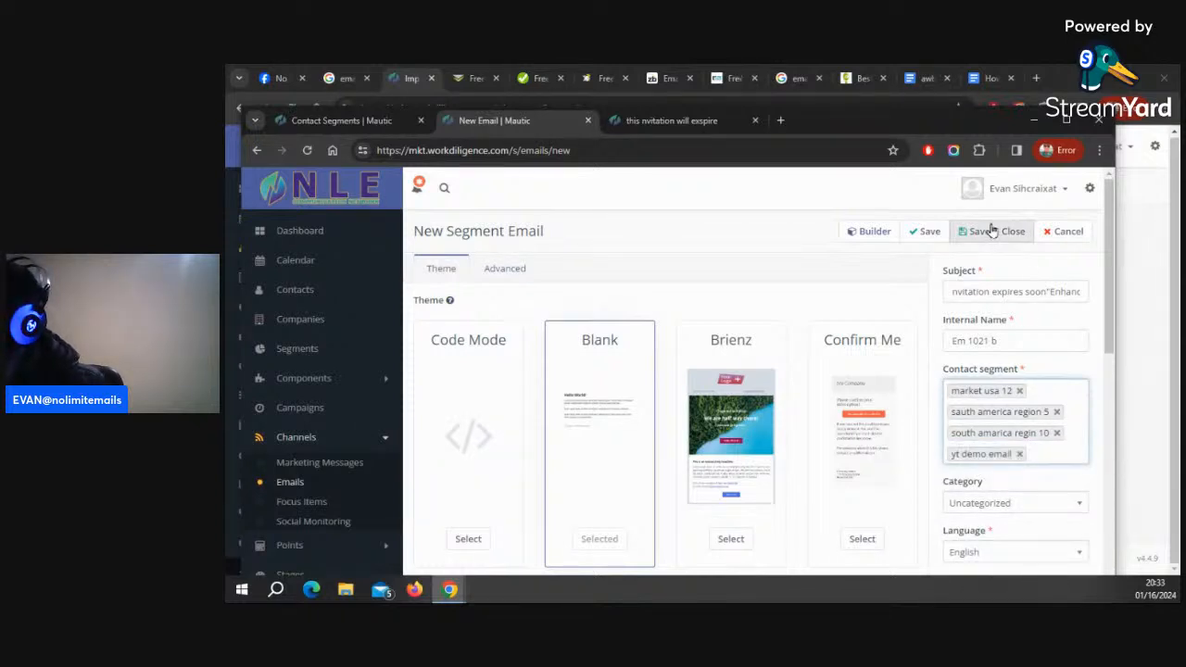
left_click(911, 236)
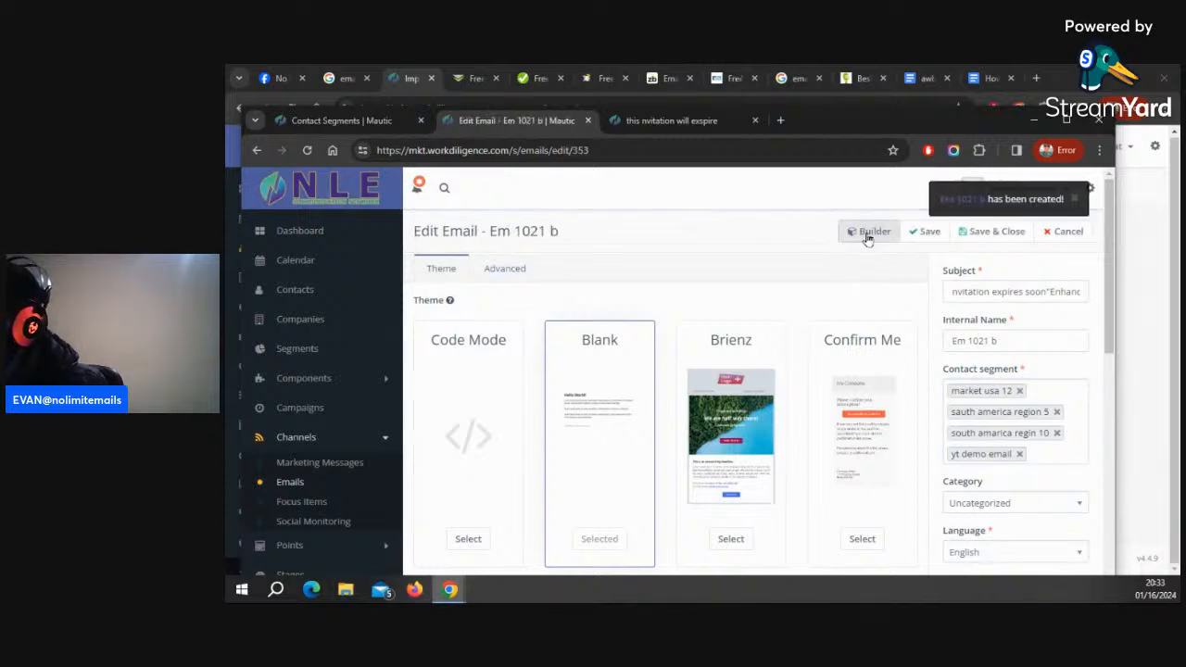
Open the saved email in the Builder and review its content from top to bottom
left_click(867, 233)
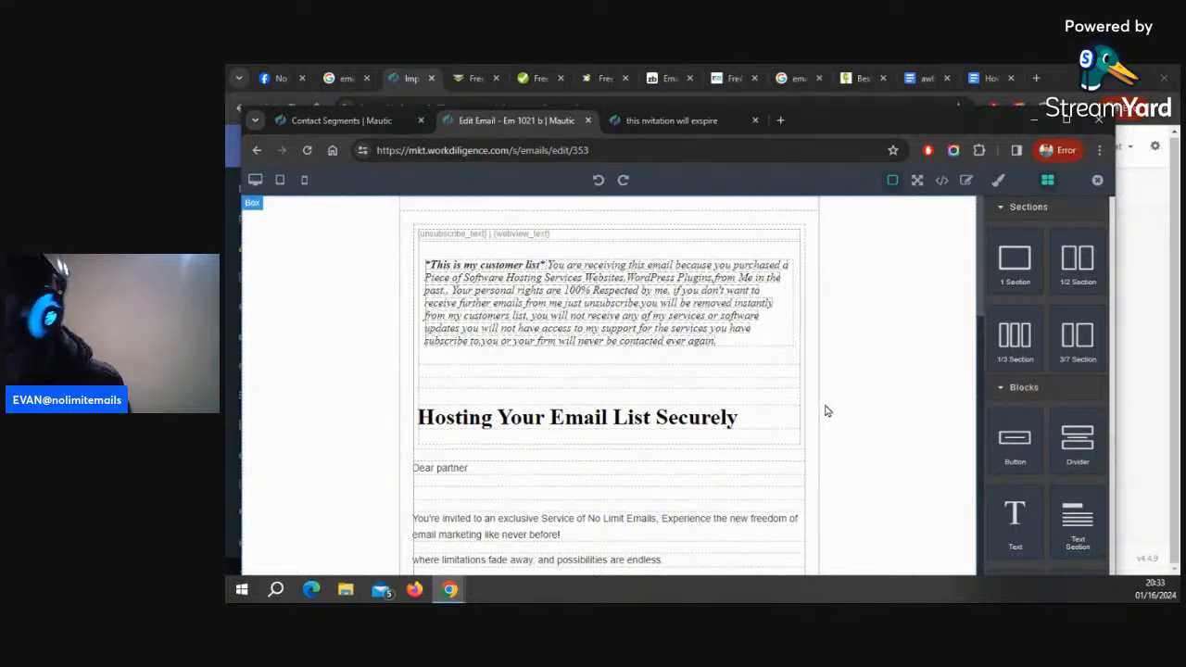
scroll(768, 392, "down", 2)
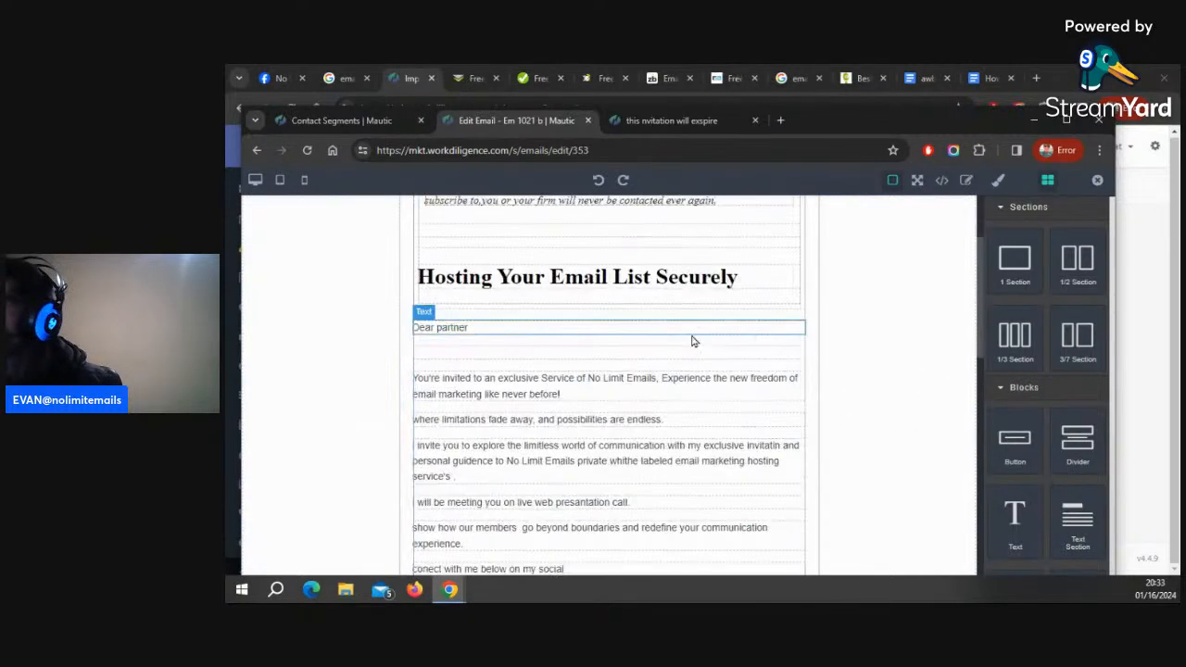
scroll(690, 341, "down", 10)
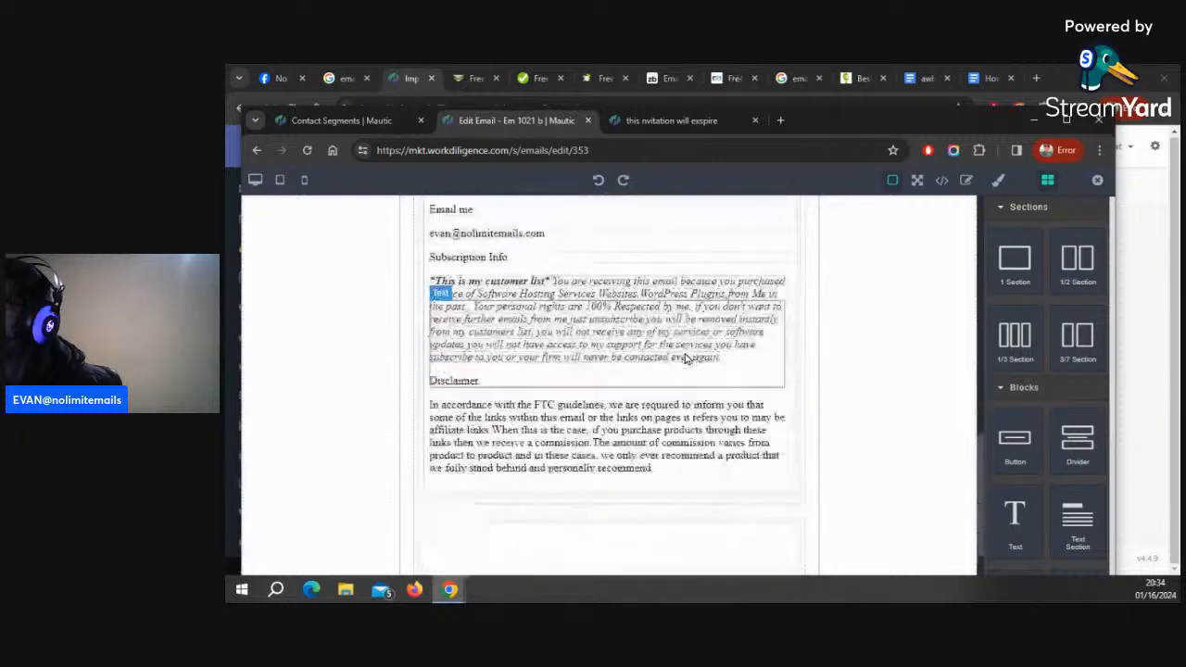
scroll(686, 358, "down", 2)
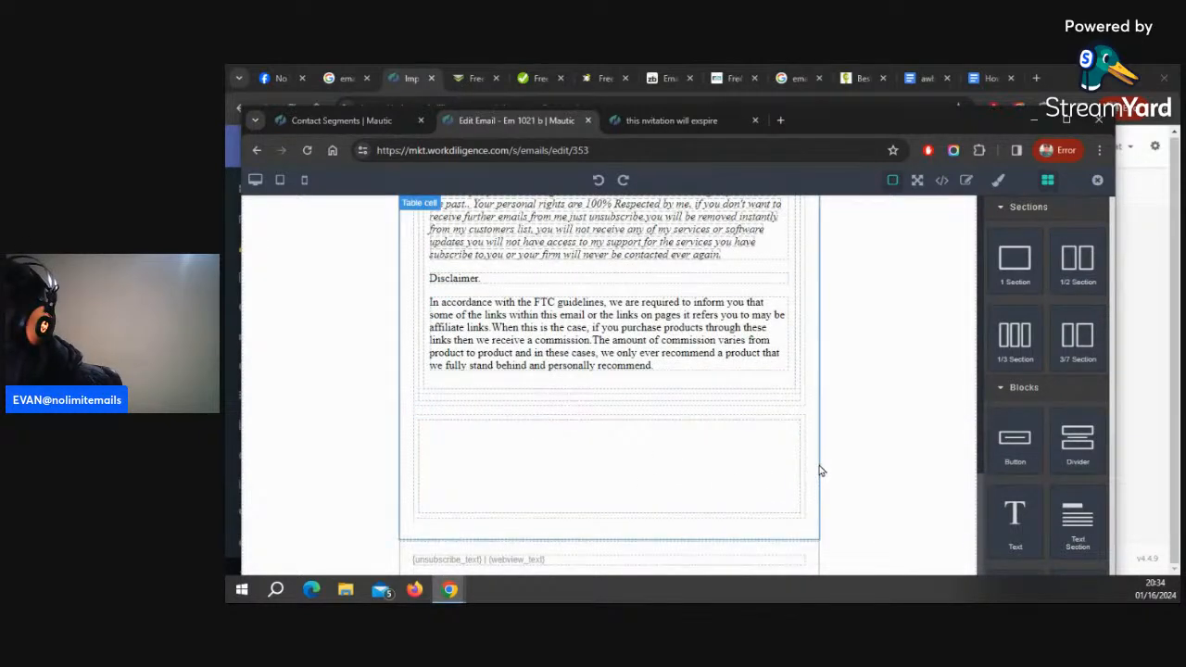
scroll(815, 471, "up", 4)
scroll(819, 471, "up", 10)
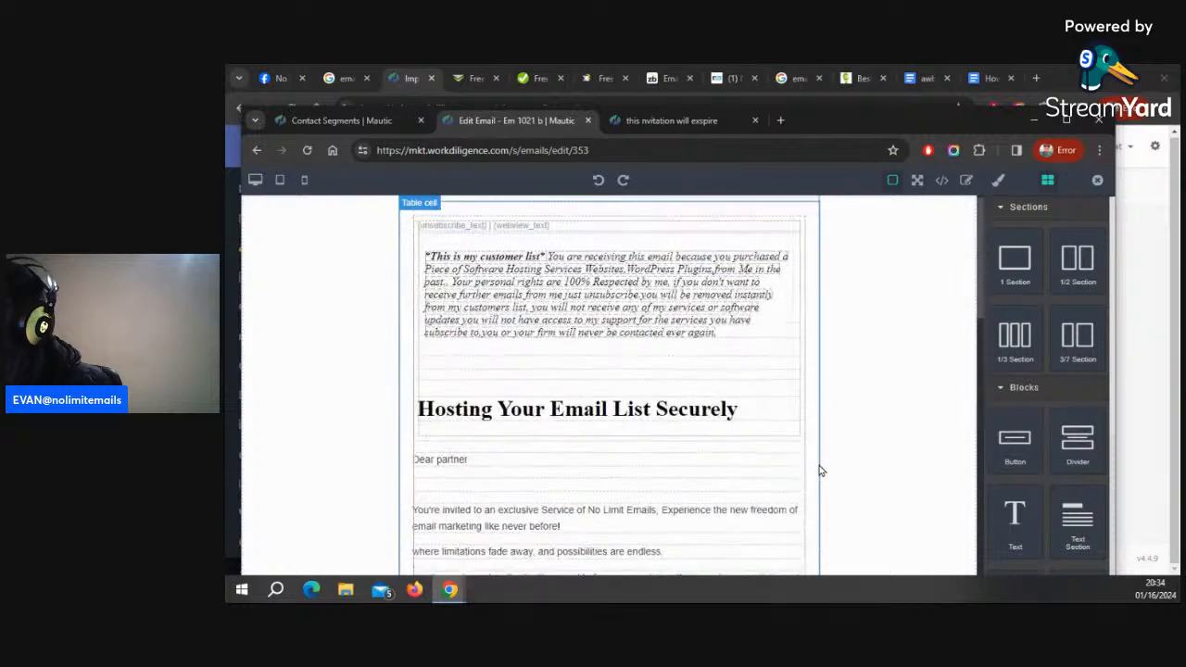
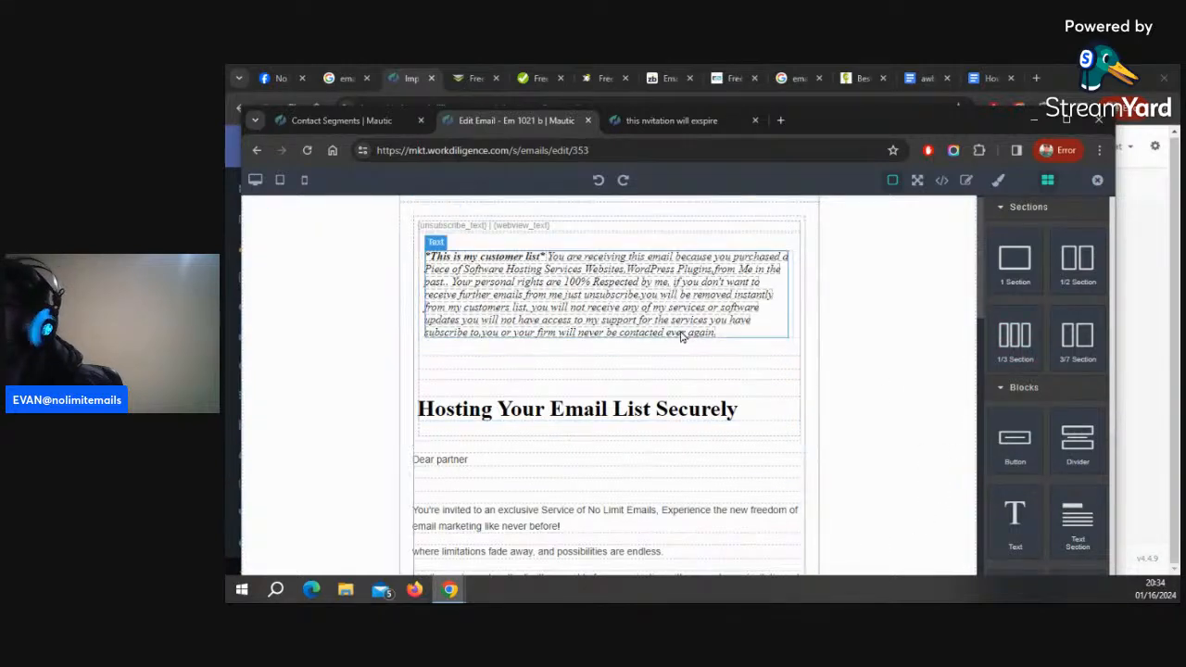
Scroll through the email body again from the customer-list notice down to the footer and back to the heading
scroll(727, 513, "down", 1)
scroll(731, 516, "down", 1)
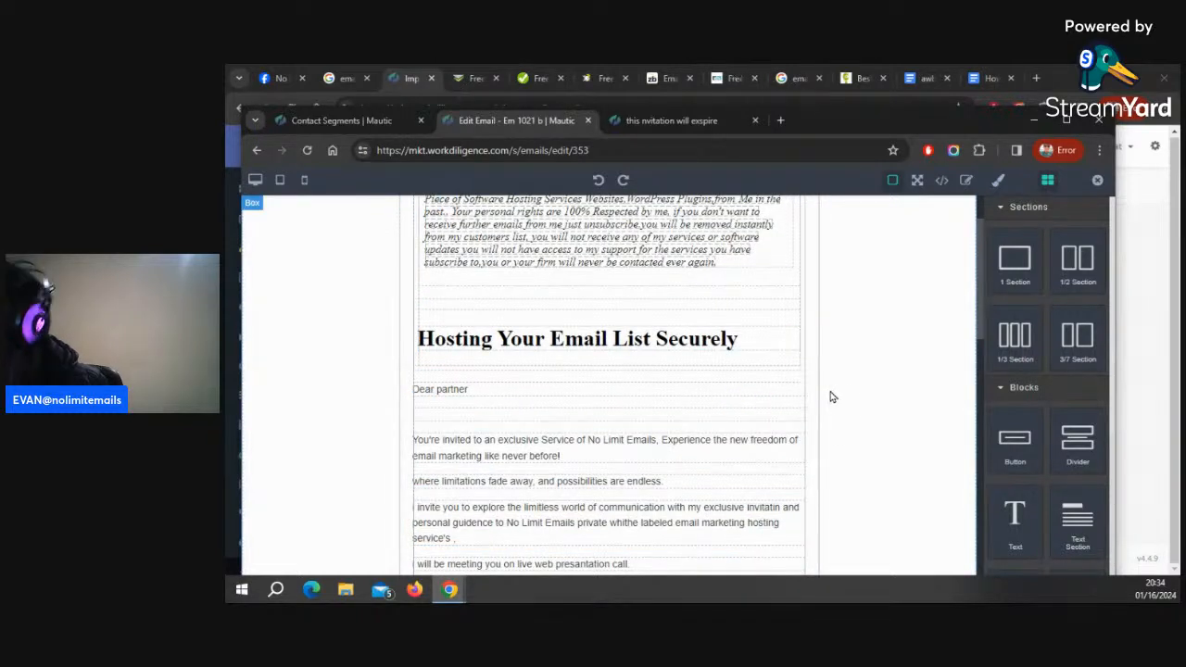
scroll(708, 399, "down", 3)
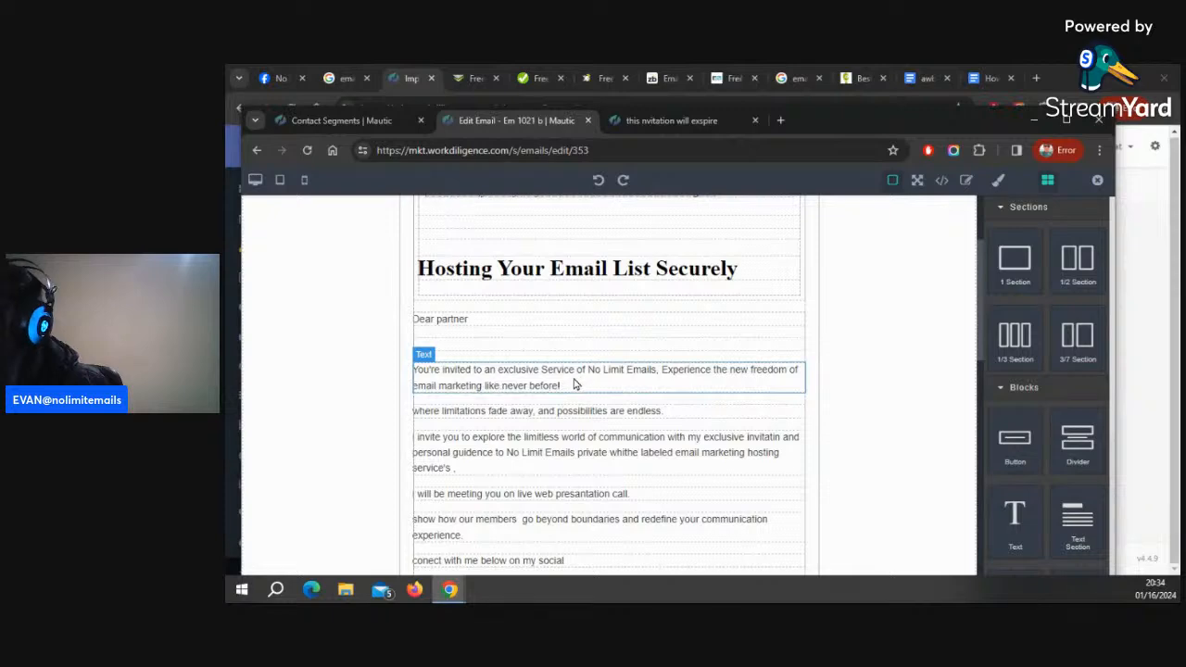
scroll(701, 459, "down", 3)
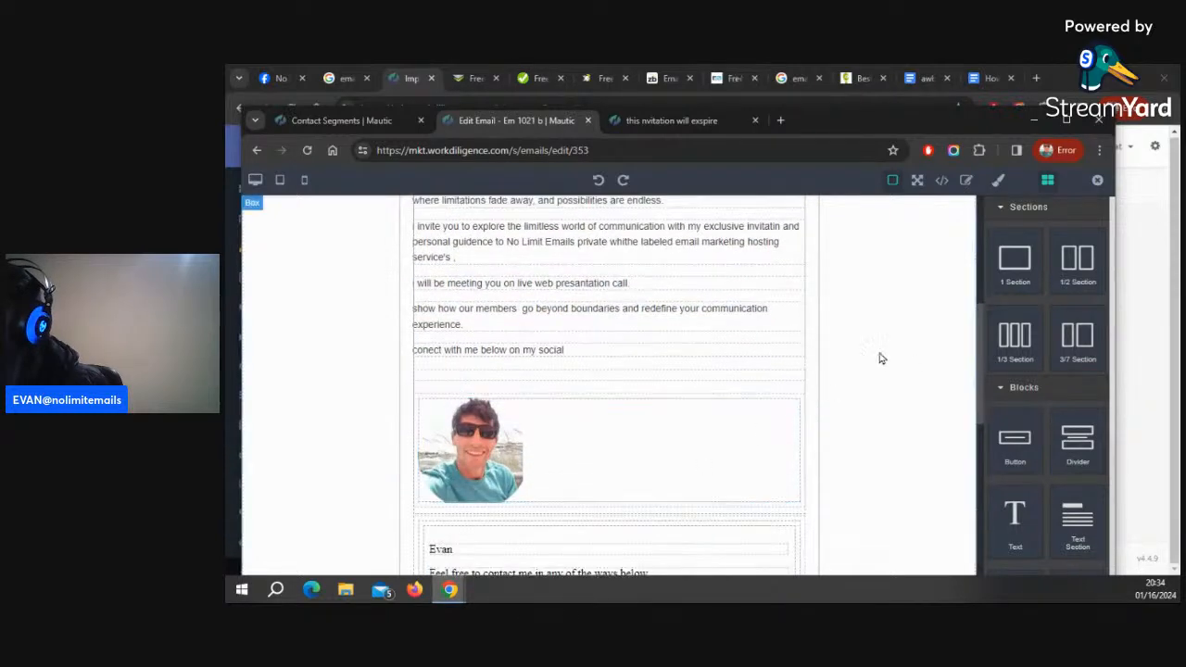
scroll(879, 355, "up", 5)
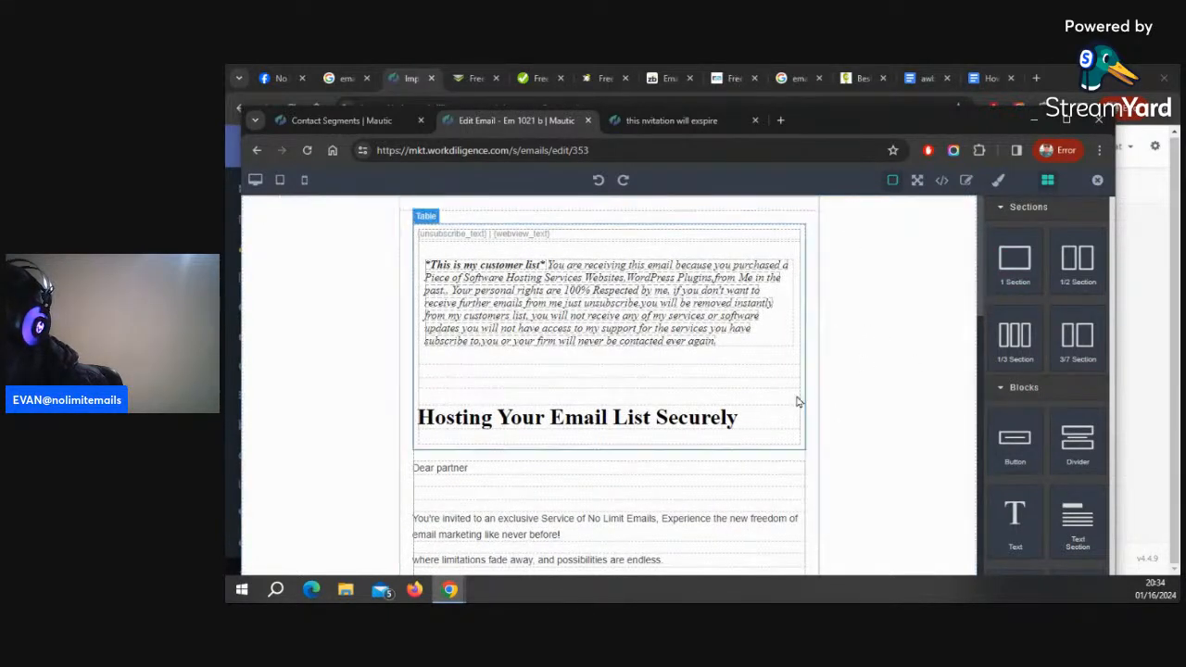
scroll(693, 439, "down", 2)
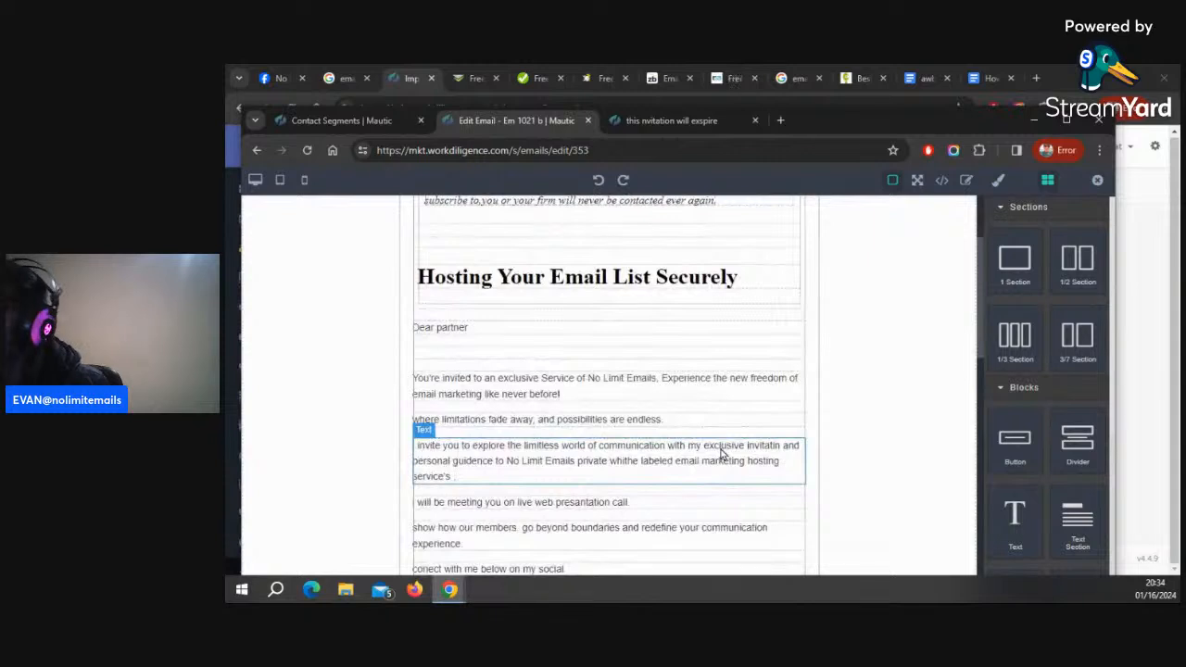
scroll(746, 498, "down", 3)
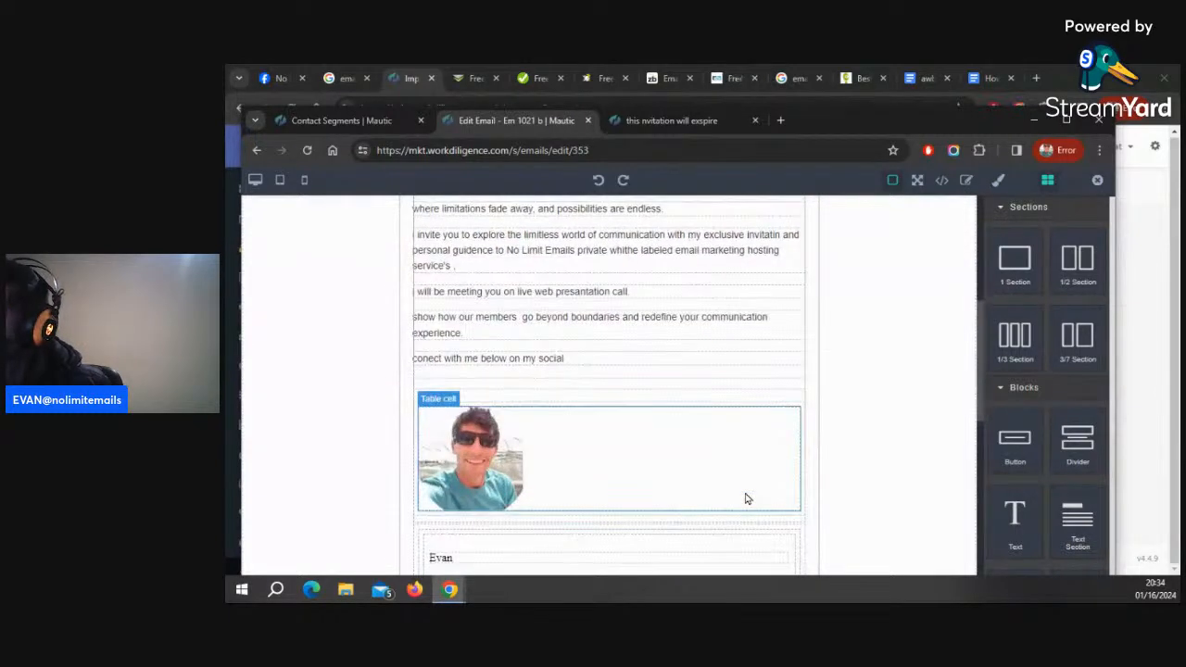
scroll(747, 499, "down", 2)
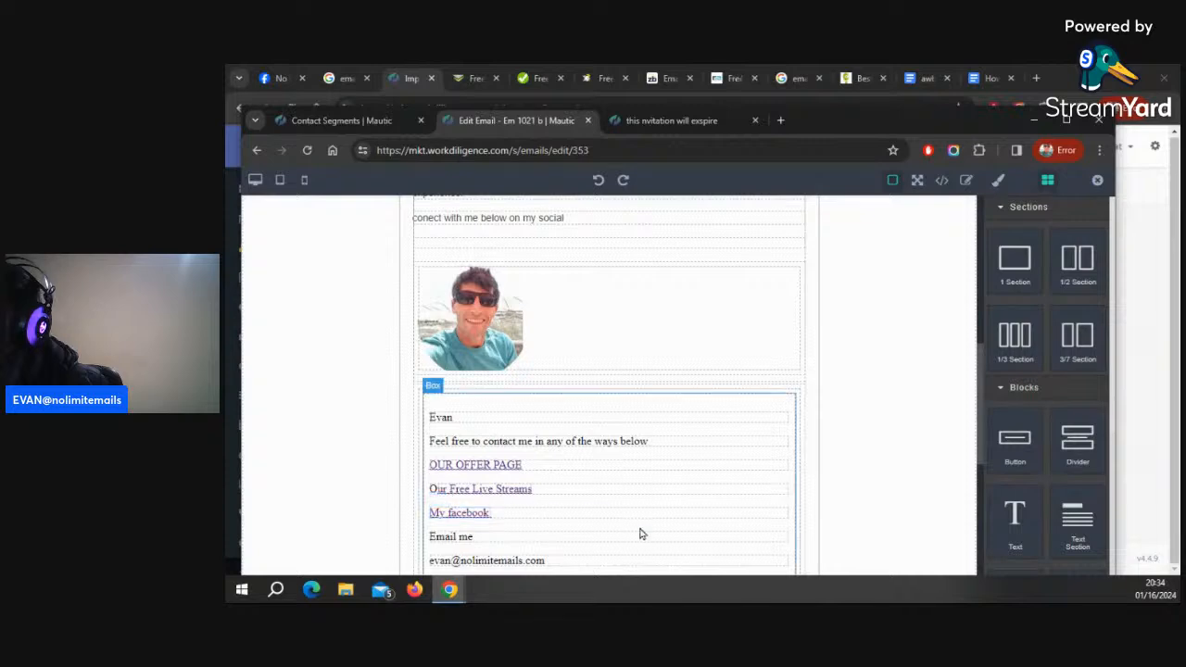
scroll(649, 482, "down", 3)
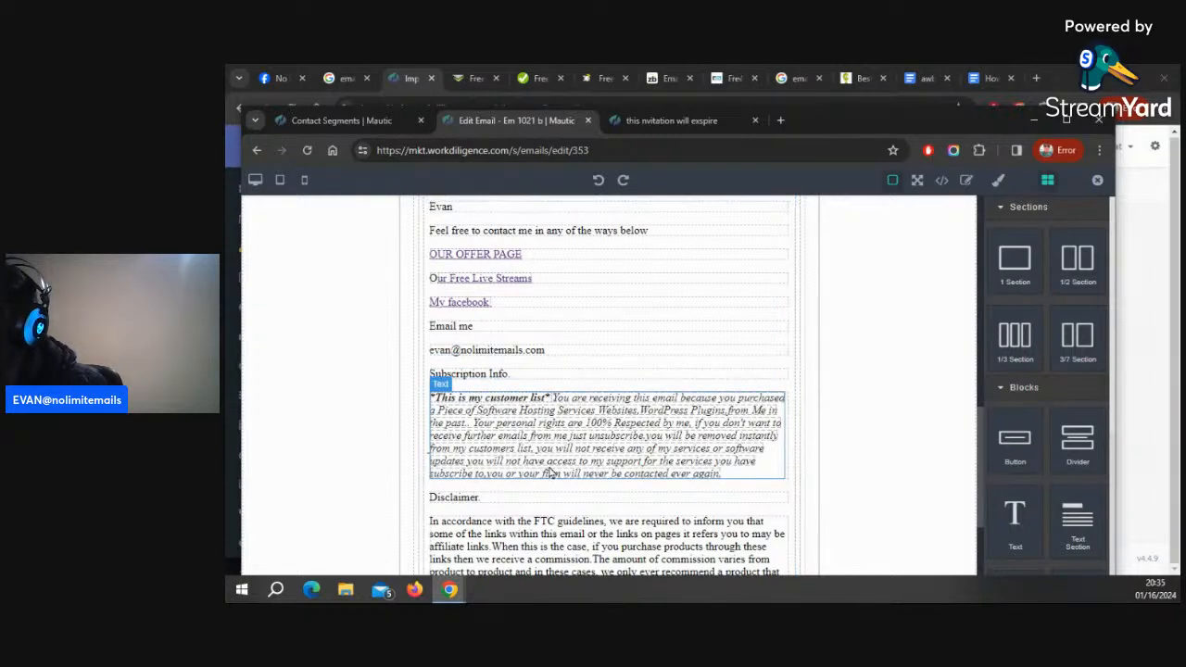
scroll(593, 484, "down", 2)
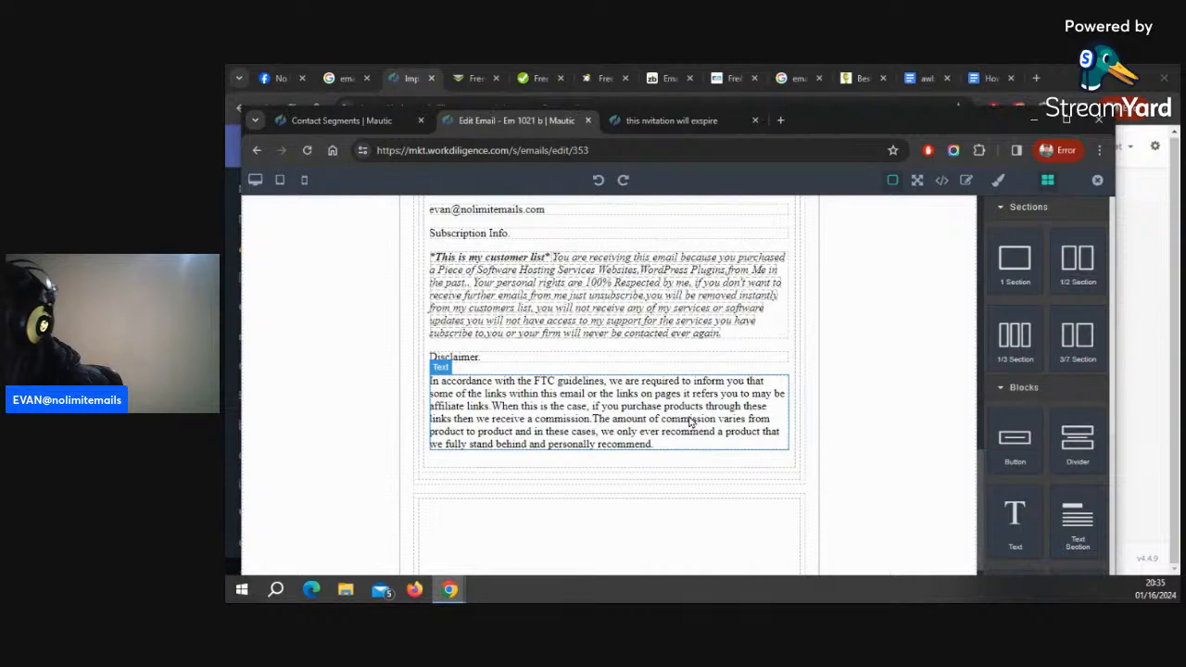
scroll(689, 422, "down", 1)
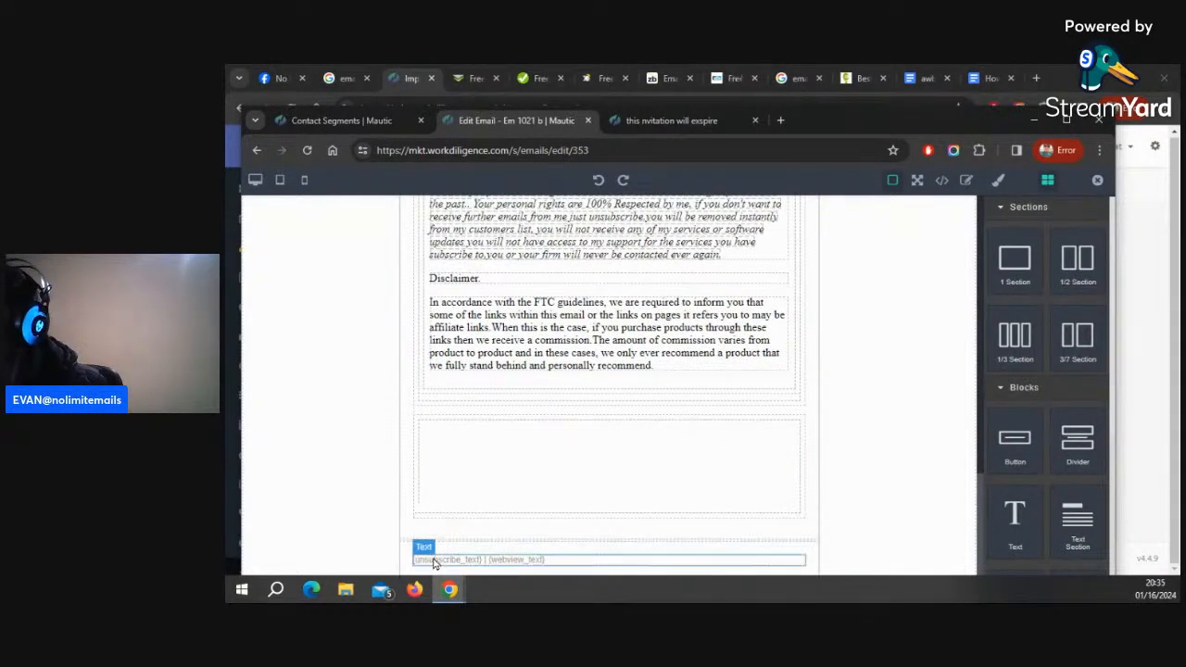
scroll(800, 275, "up", 10)
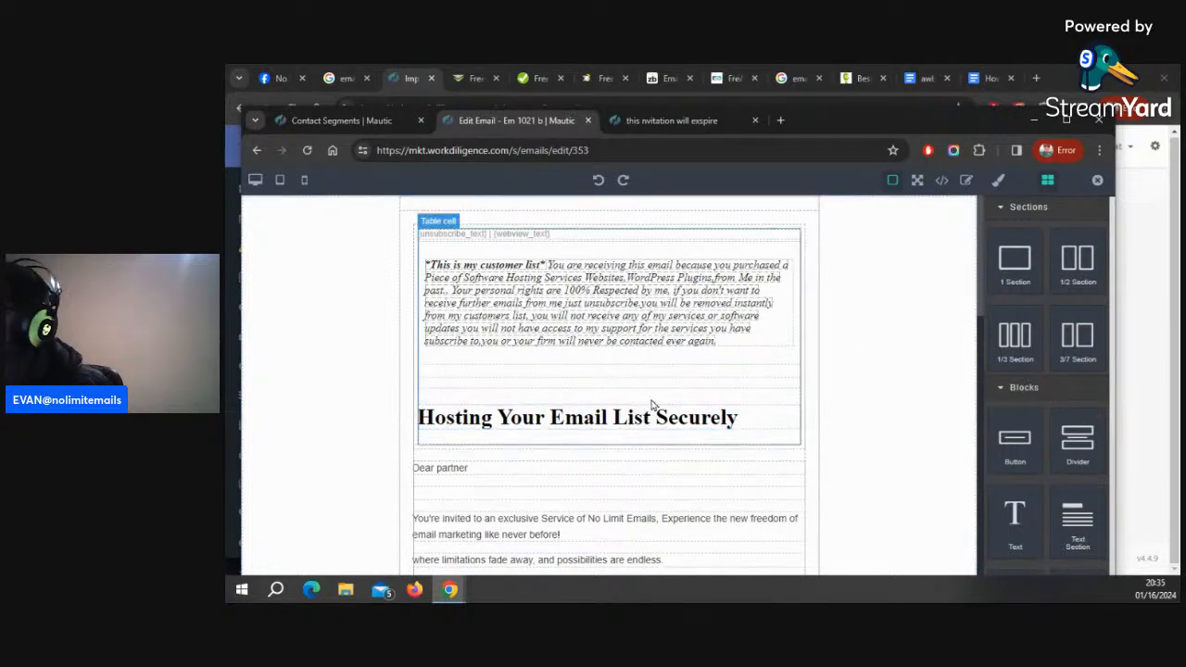
scroll(587, 439, "down", 2)
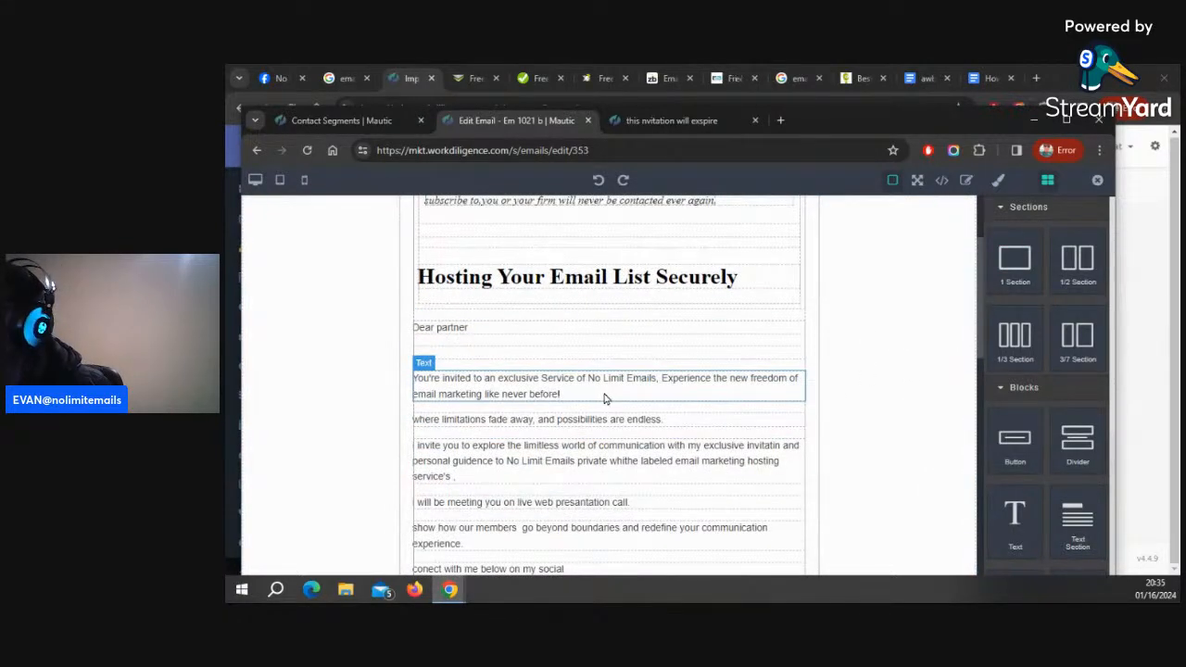
Add a one-column section at the very top of the email, above the customer-list notice
scroll(769, 379, "up", 2)
left_click_drag(1014, 259, 573, 221)
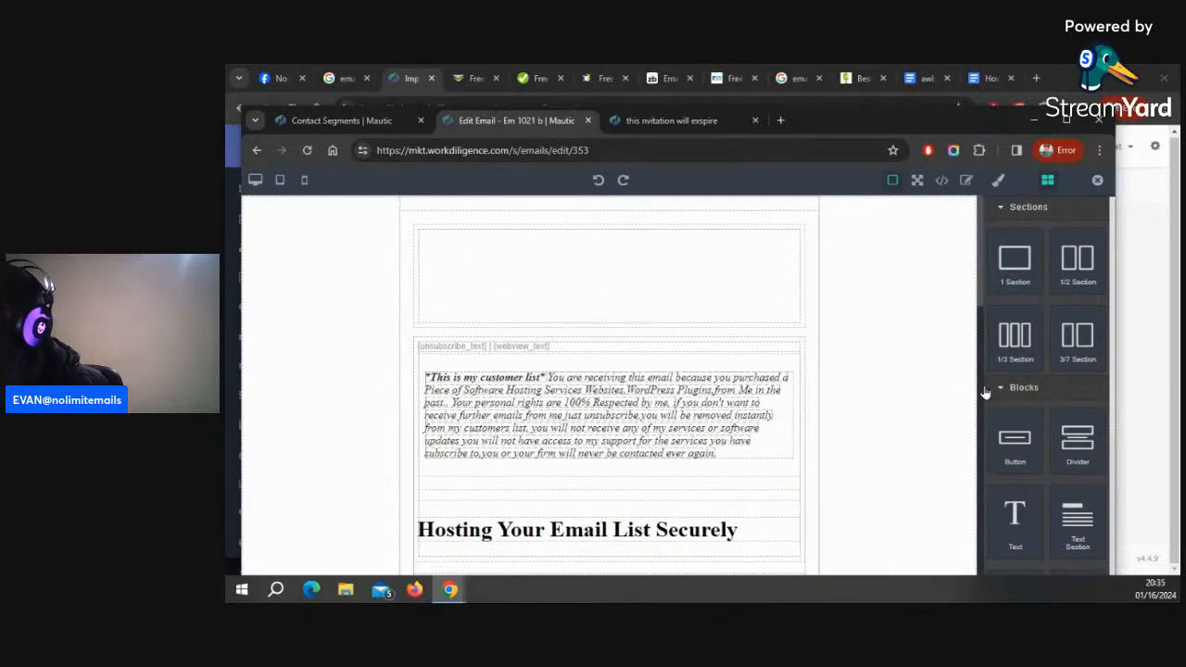
Place the nle.png logo image into the new top section and stretch it across the section's full width
scroll(1010, 407, "down", 2)
left_click_drag(1015, 391, 564, 251)
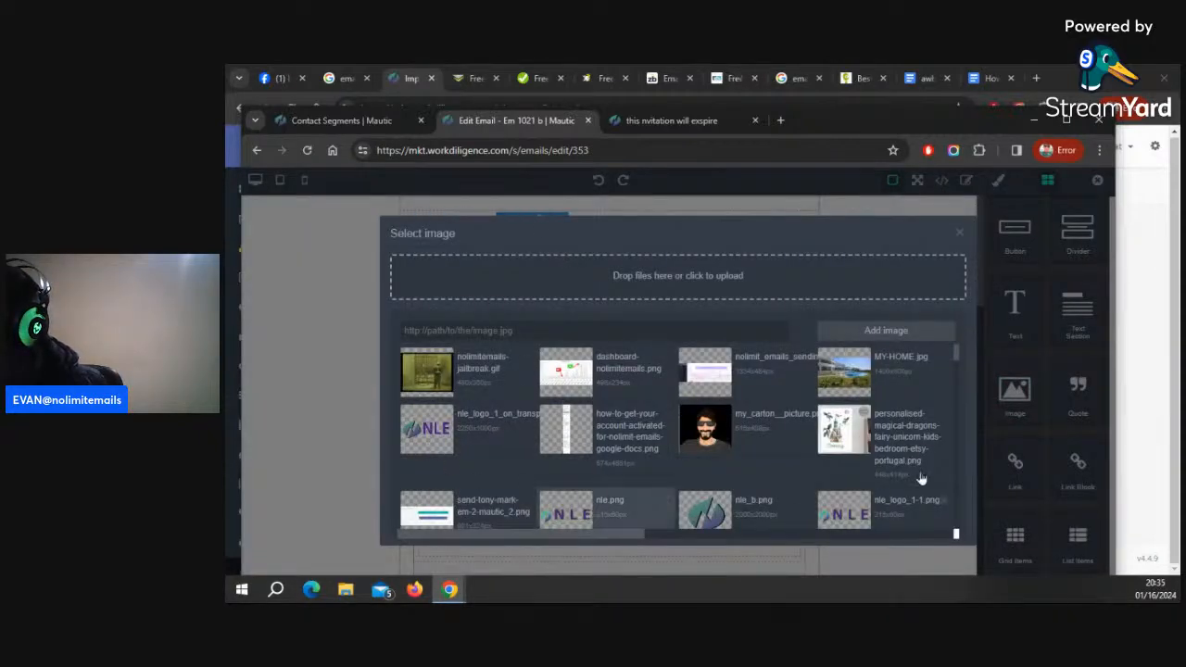
left_click(959, 234)
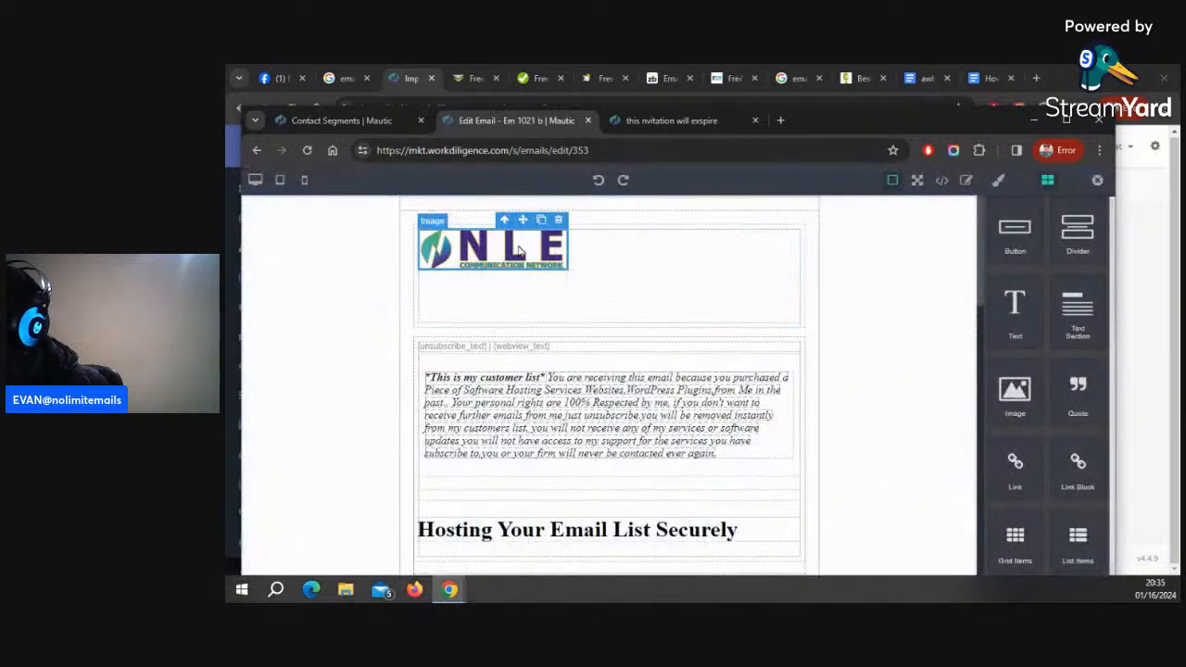
left_click_drag(567, 248, 806, 281)
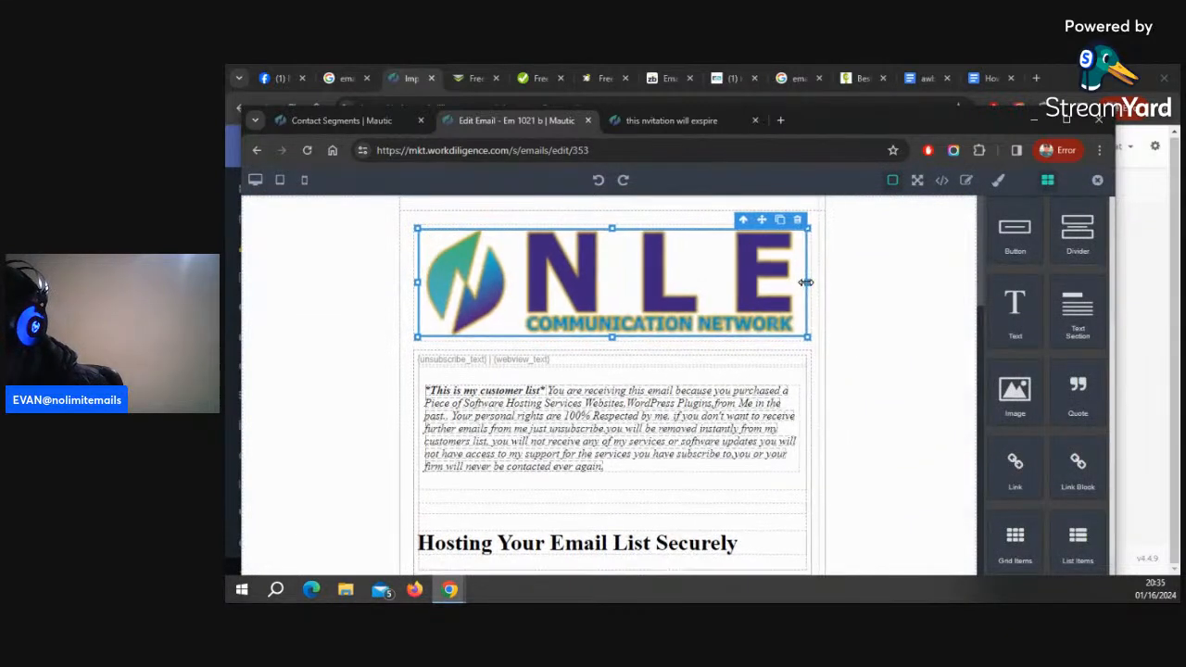
left_click(936, 299)
Insert the nle.png logo image into the empty section at the bottom of the email and stretch it to full width
scroll(896, 477, "down", 10)
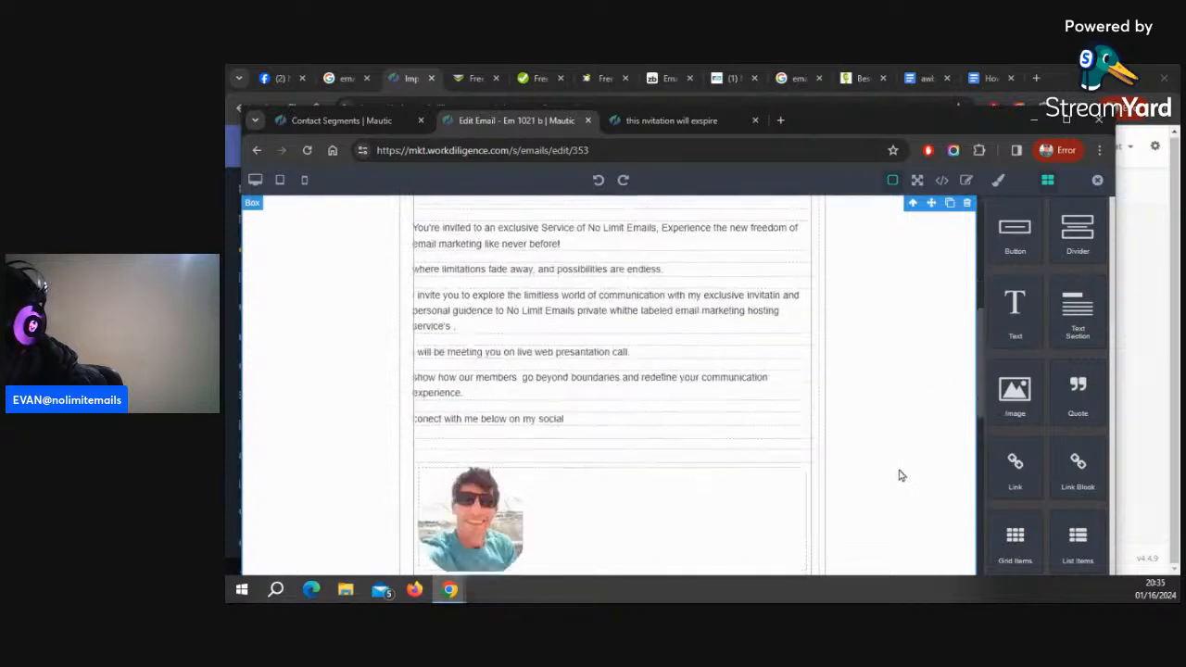
scroll(895, 486, "down", 3)
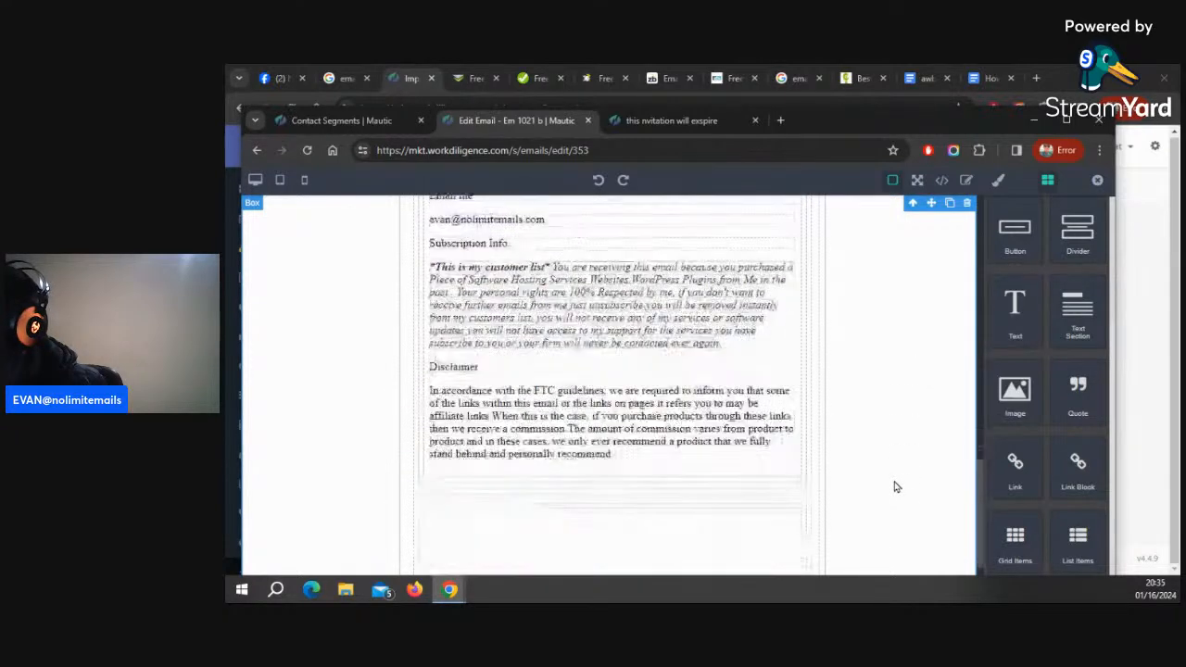
left_click_drag(1015, 393, 608, 450)
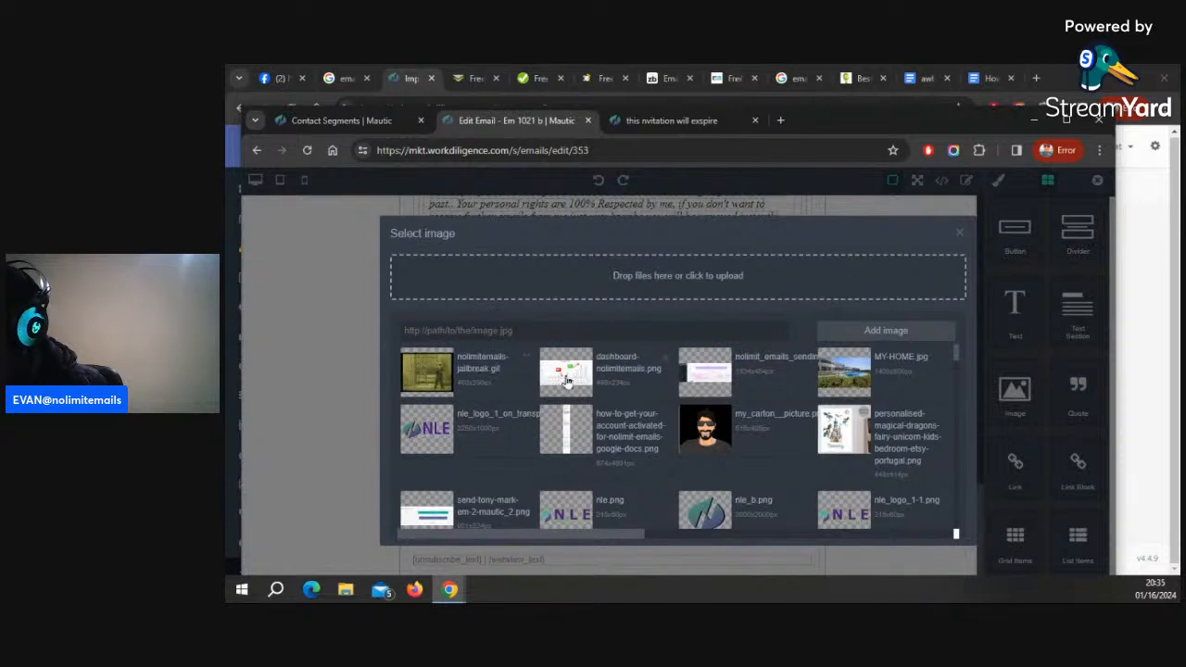
scroll(569, 435, "down", 3)
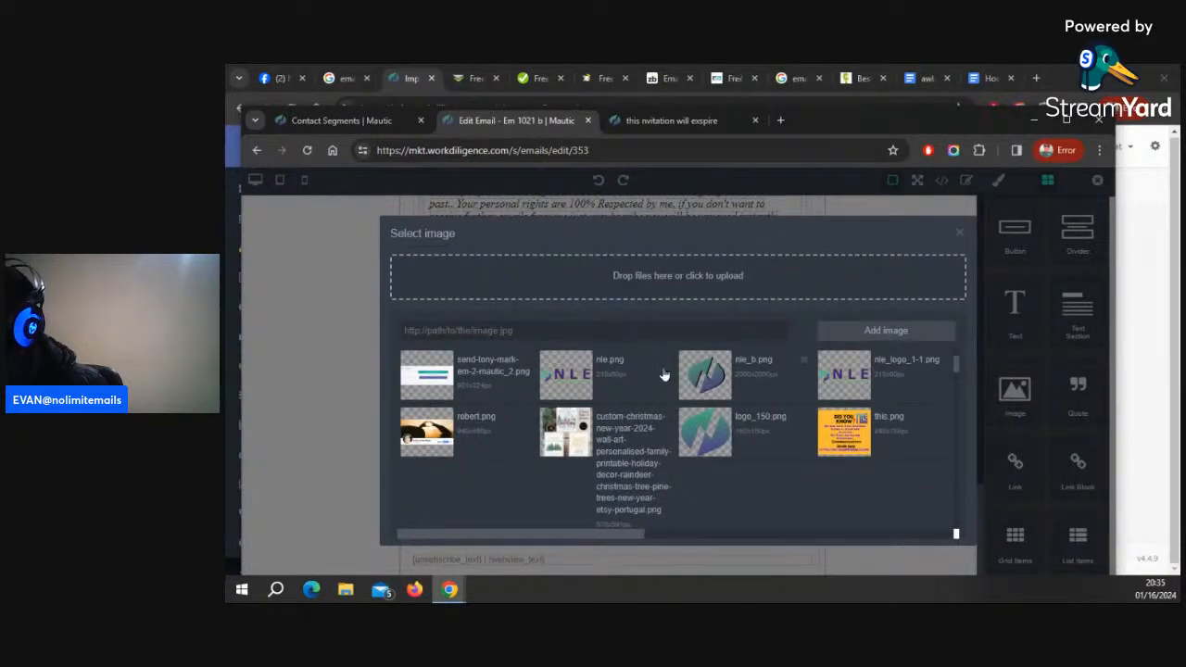
left_click(571, 383)
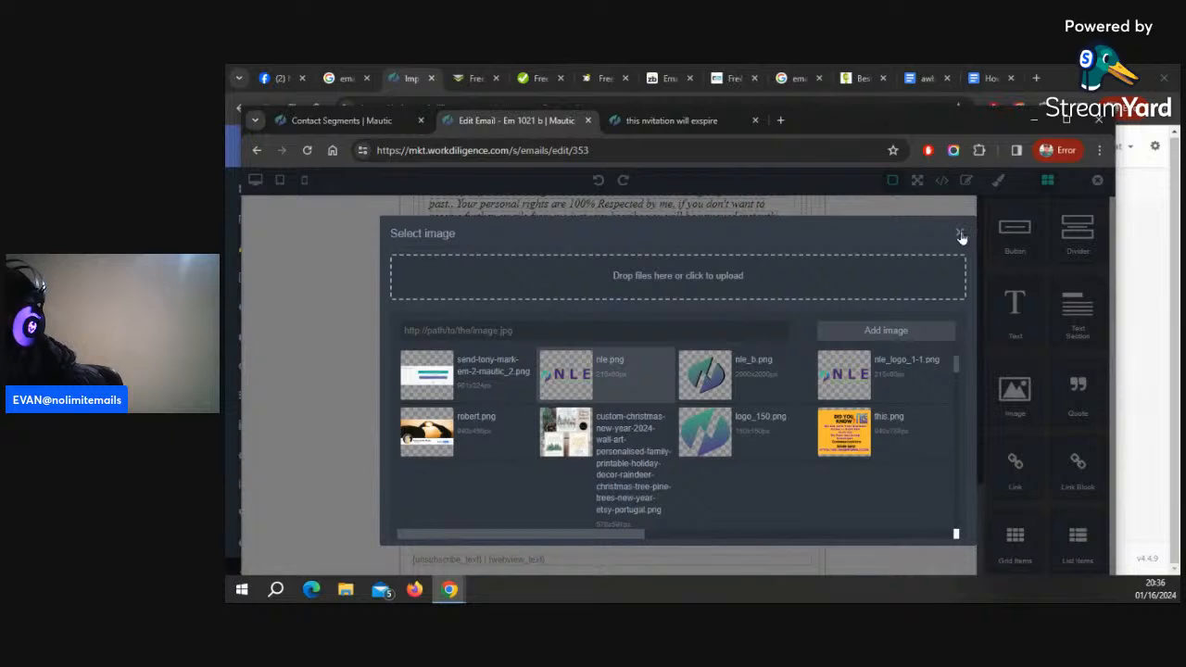
left_click(962, 231)
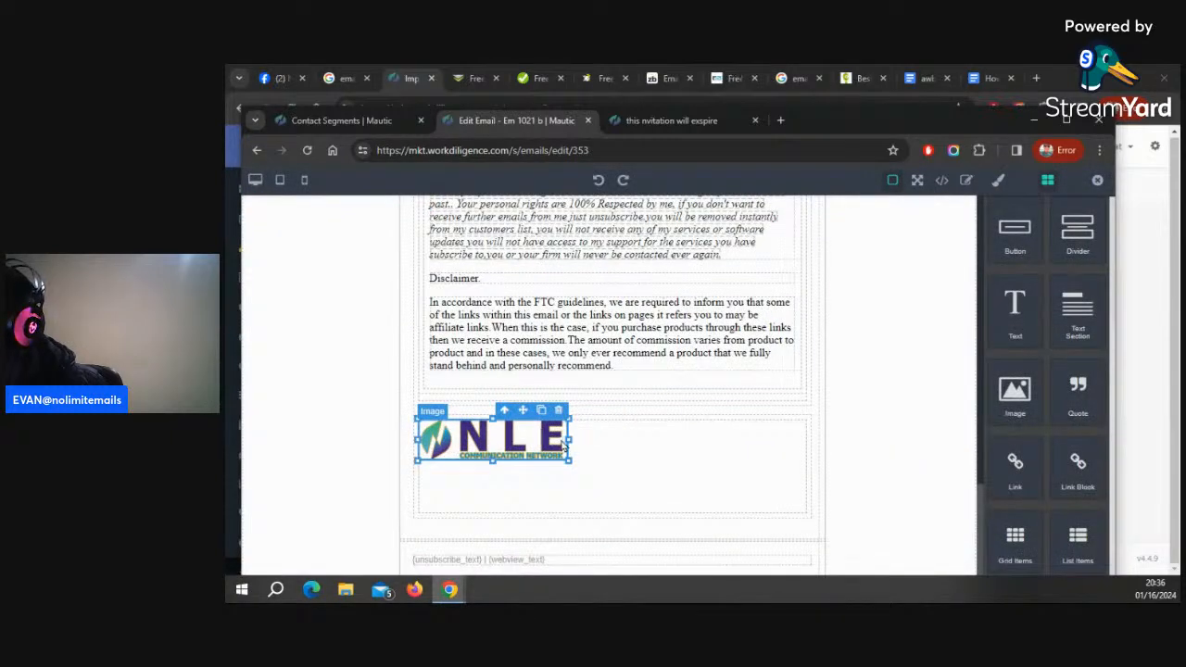
left_click_drag(571, 459, 830, 478)
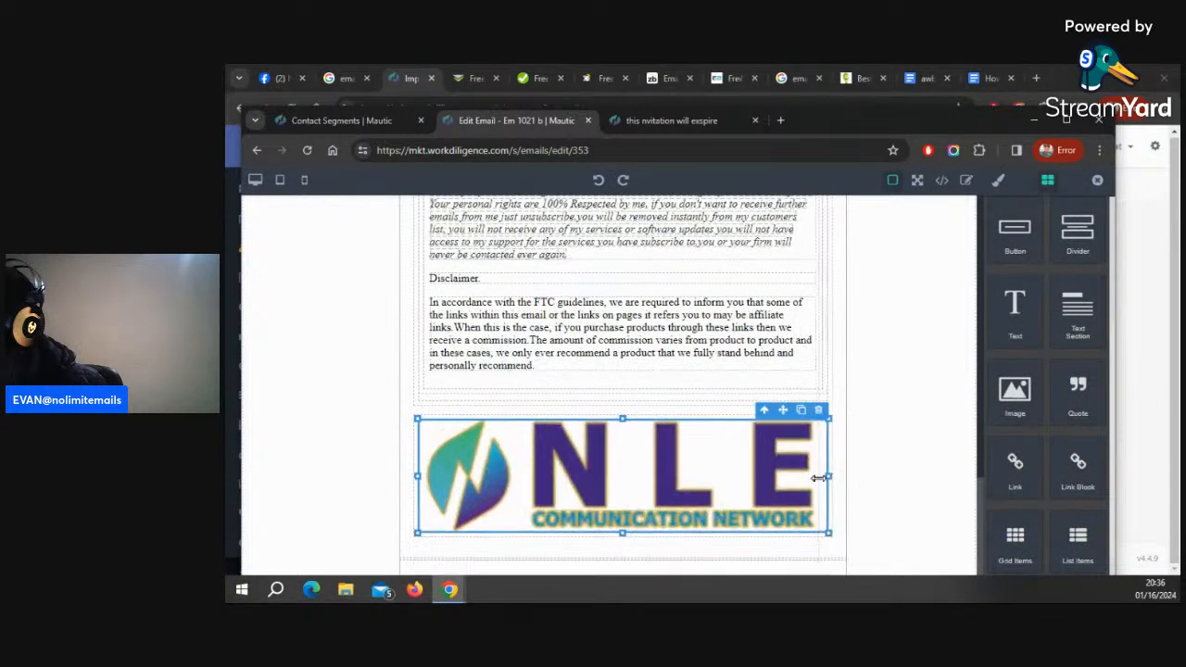
Scroll through the updated email to check the top and bottom logo placements
scroll(854, 426, "up", 5)
scroll(862, 408, "up", 3)
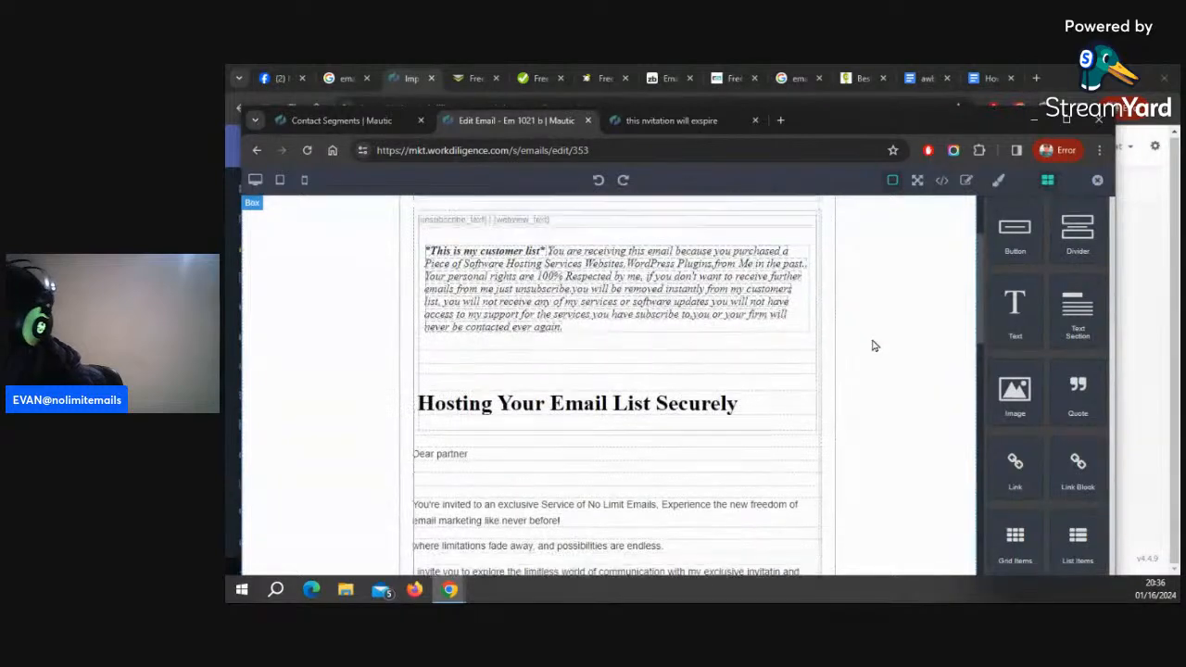
scroll(704, 363, "down", 1)
scroll(694, 352, "up", 2)
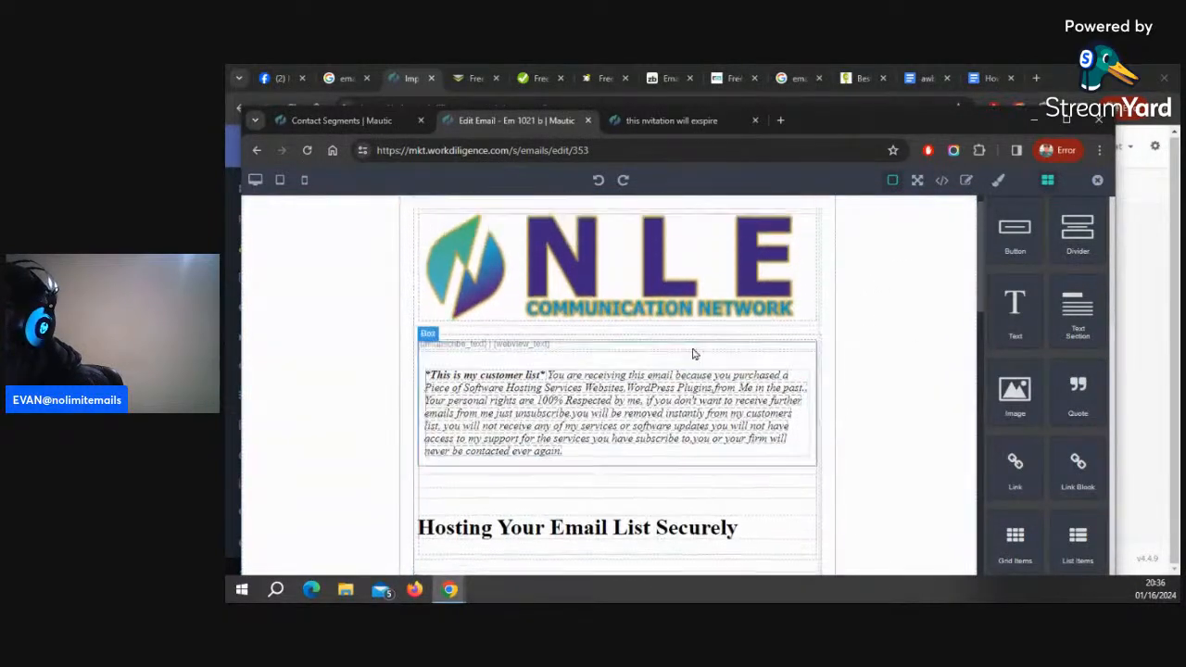
scroll(906, 357, "down", 3)
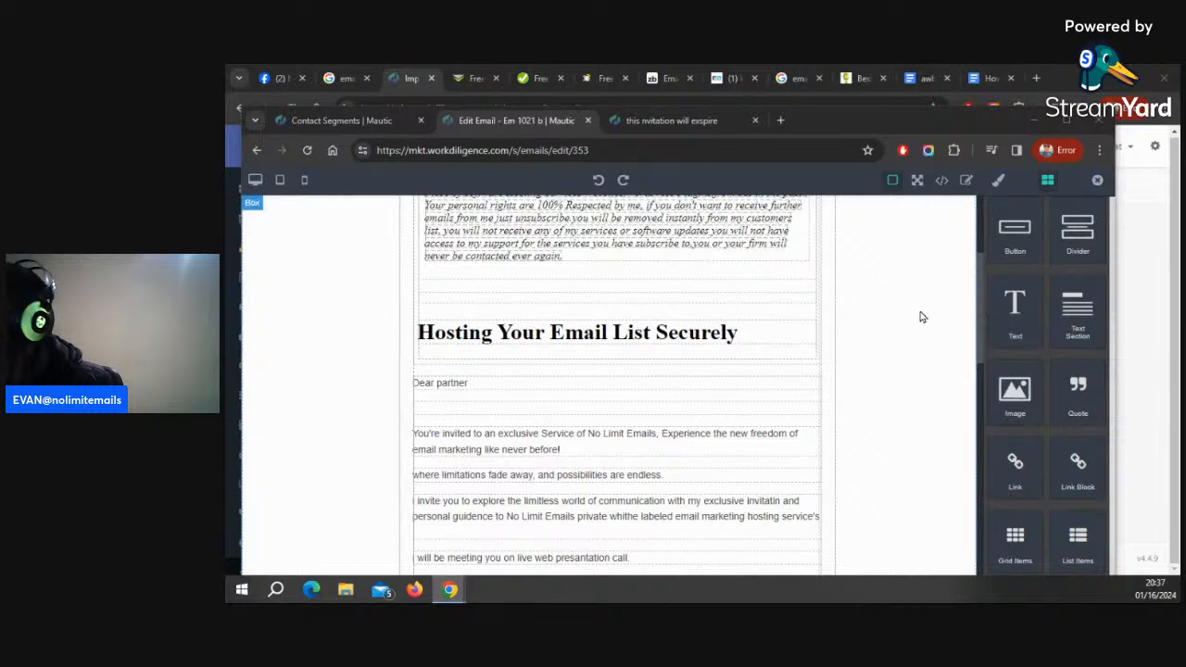
scroll(921, 318, "down", 1)
Try to add another one-column section just below the customer-list notice near the top
scroll(665, 349, "up", 2)
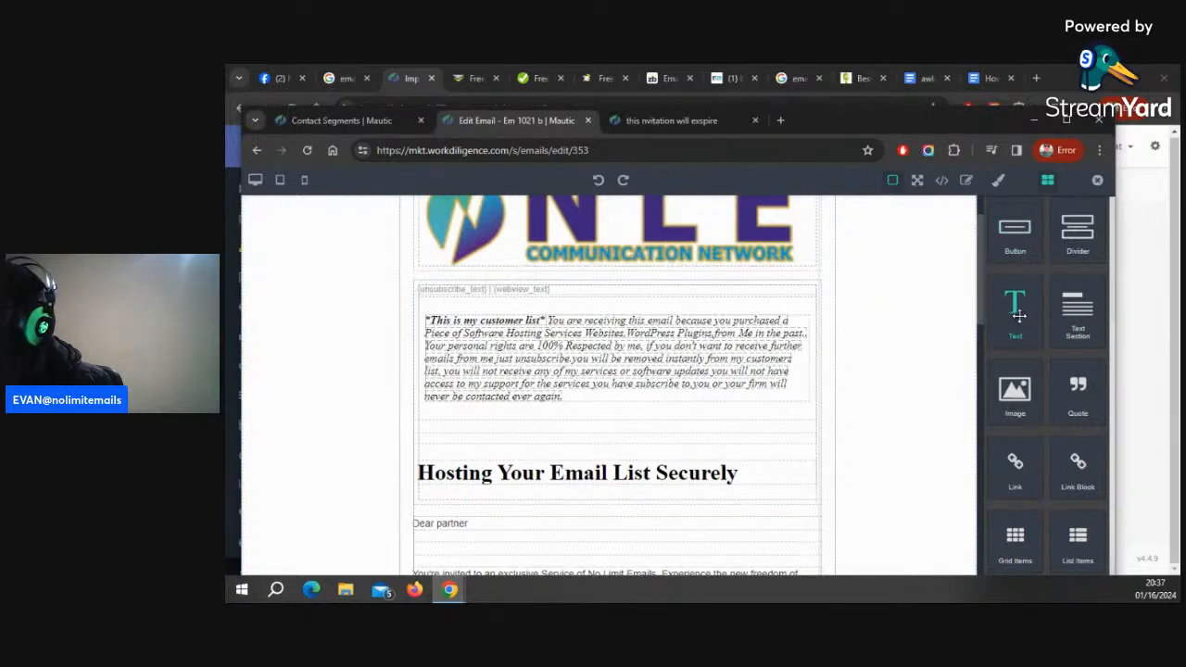
scroll(1014, 306, "up", 3)
left_click_drag(1013, 263, 491, 412)
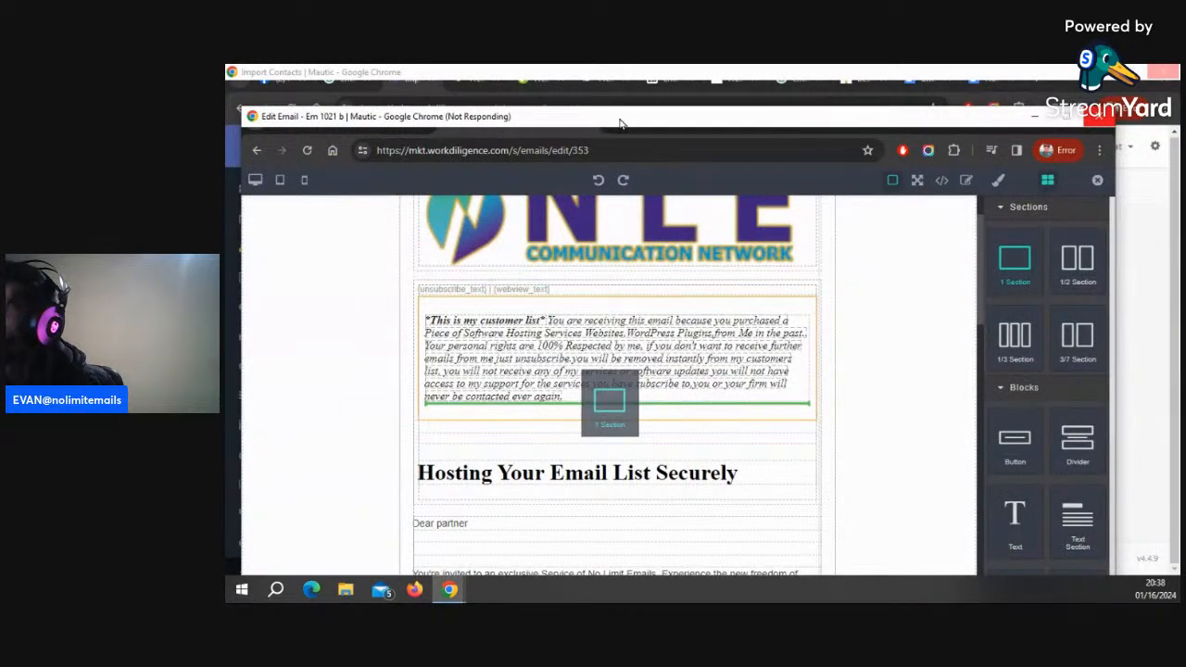
Open Task Manager to check the unresponsive browser, then move it out of the way
left_click_drag(620, 123, 657, 112)
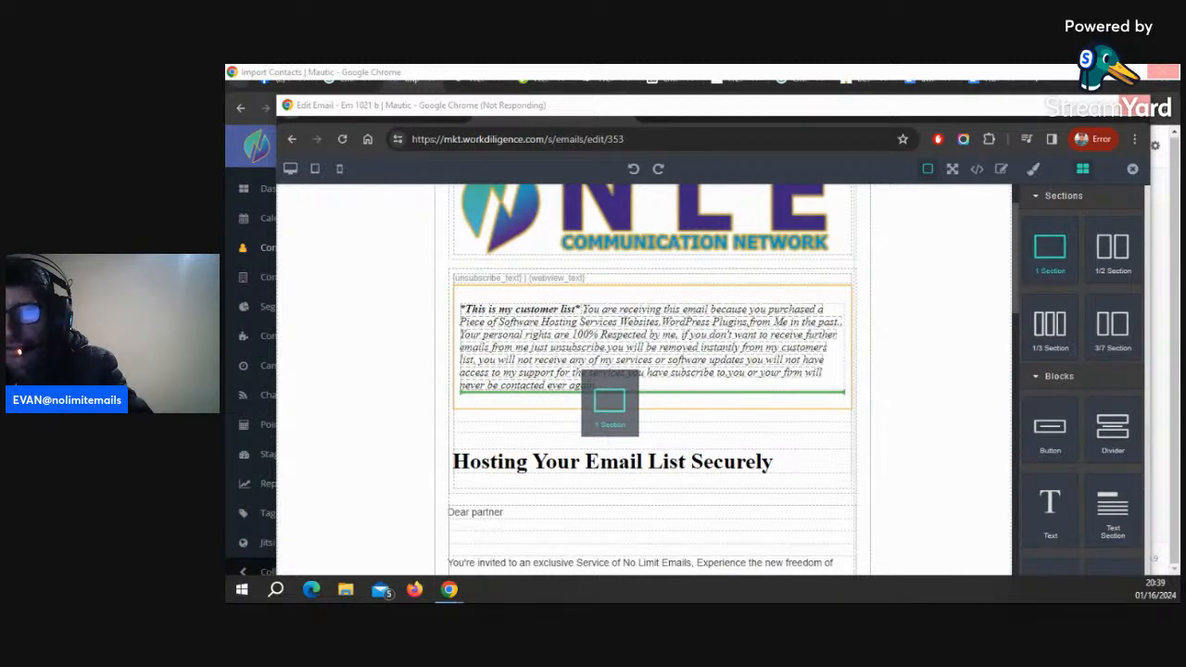
key("ctrl+shift+Escape")
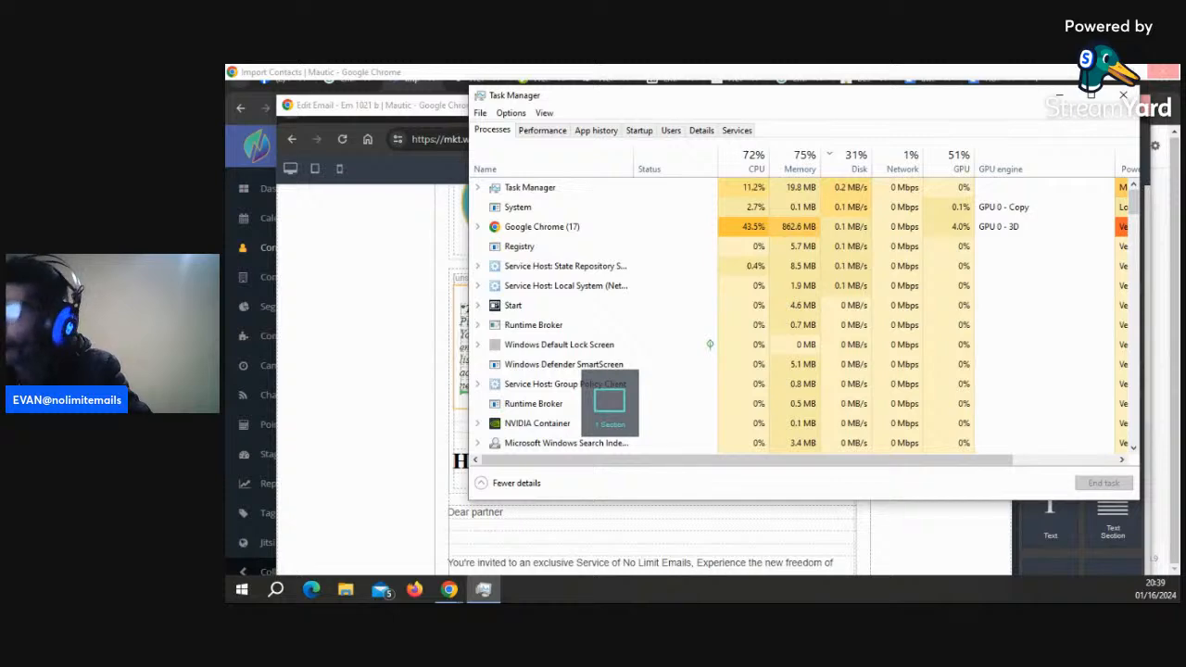
left_click_drag(797, 107, 226, 145)
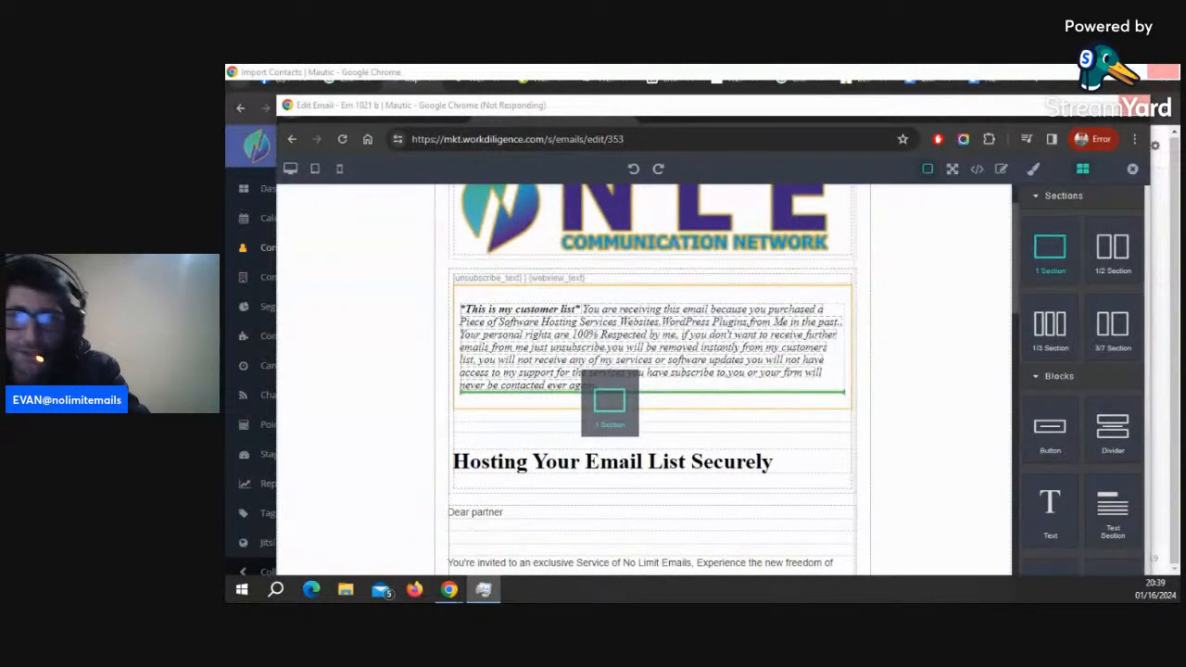
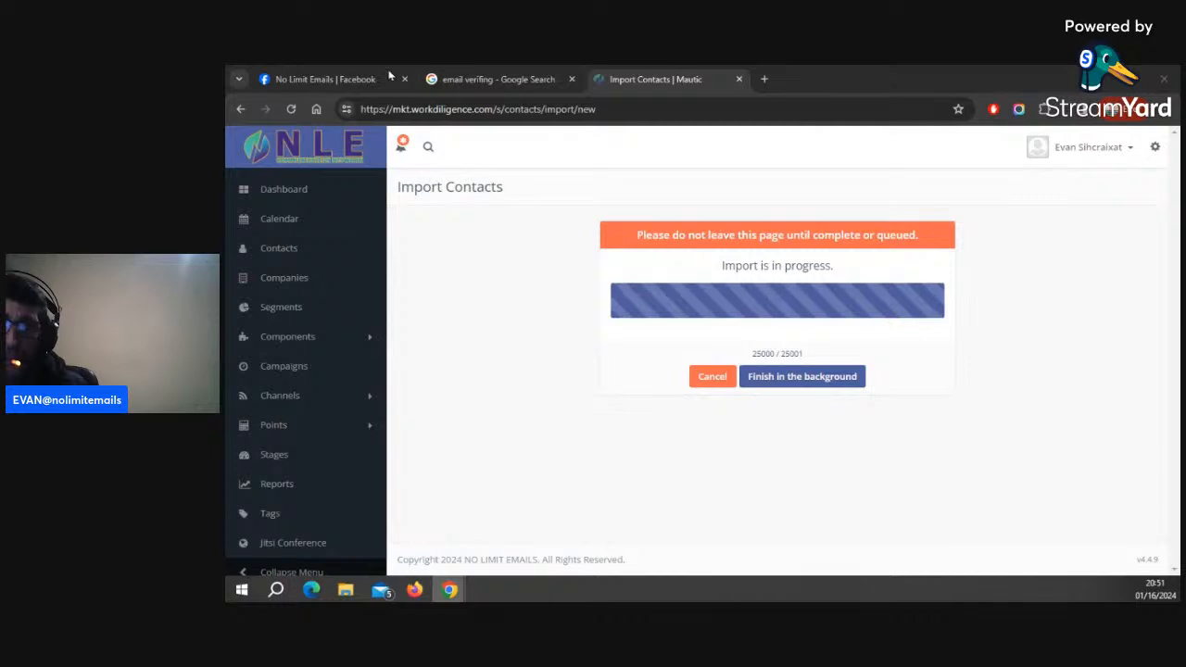
Open the Em 1021 b email, enable its preview URL and view the preview in a new tab
left_click(785, 73)
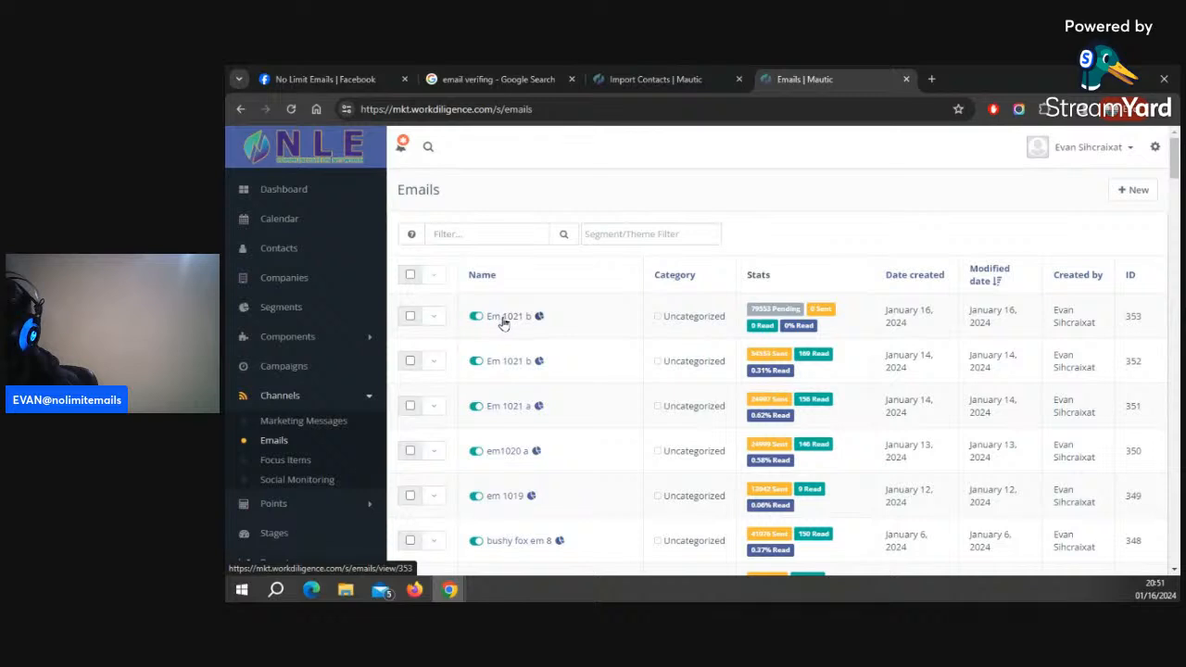
left_click(469, 329)
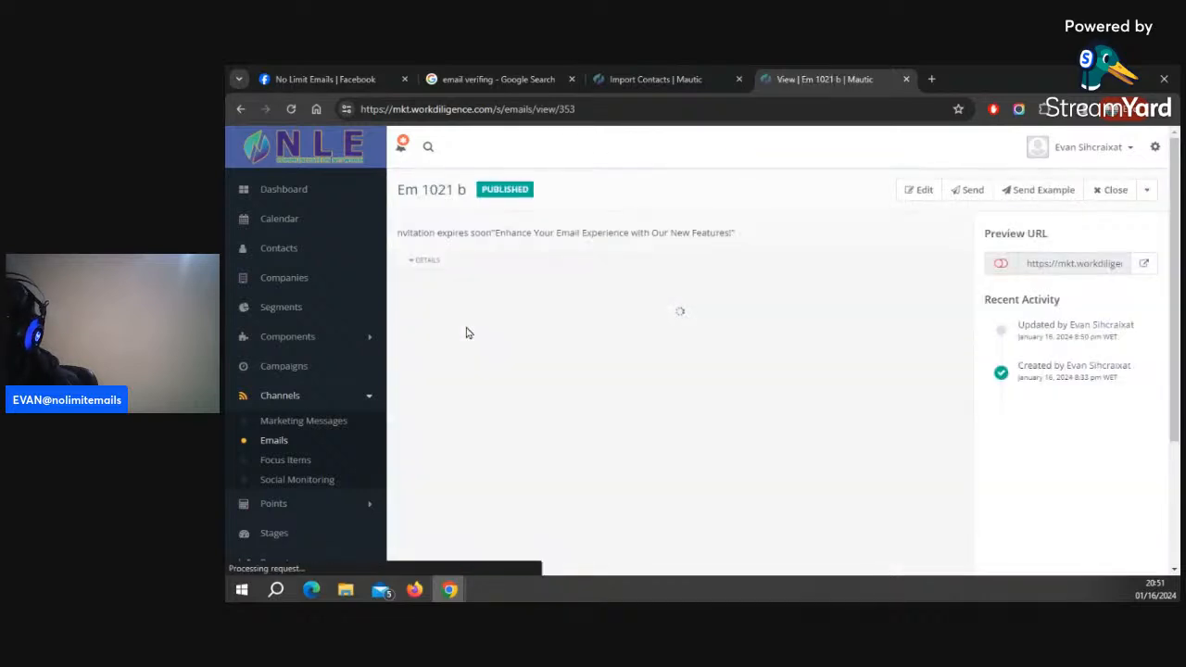
left_click(1002, 263)
left_click(1145, 264)
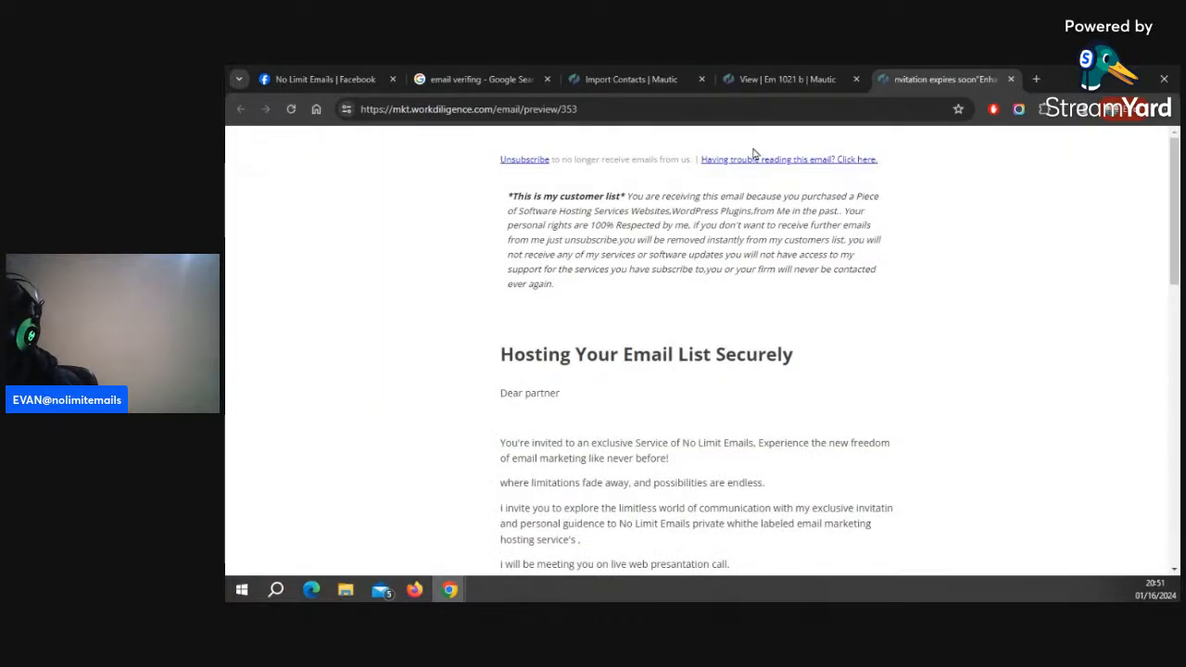
scroll(742, 307, "down", 4)
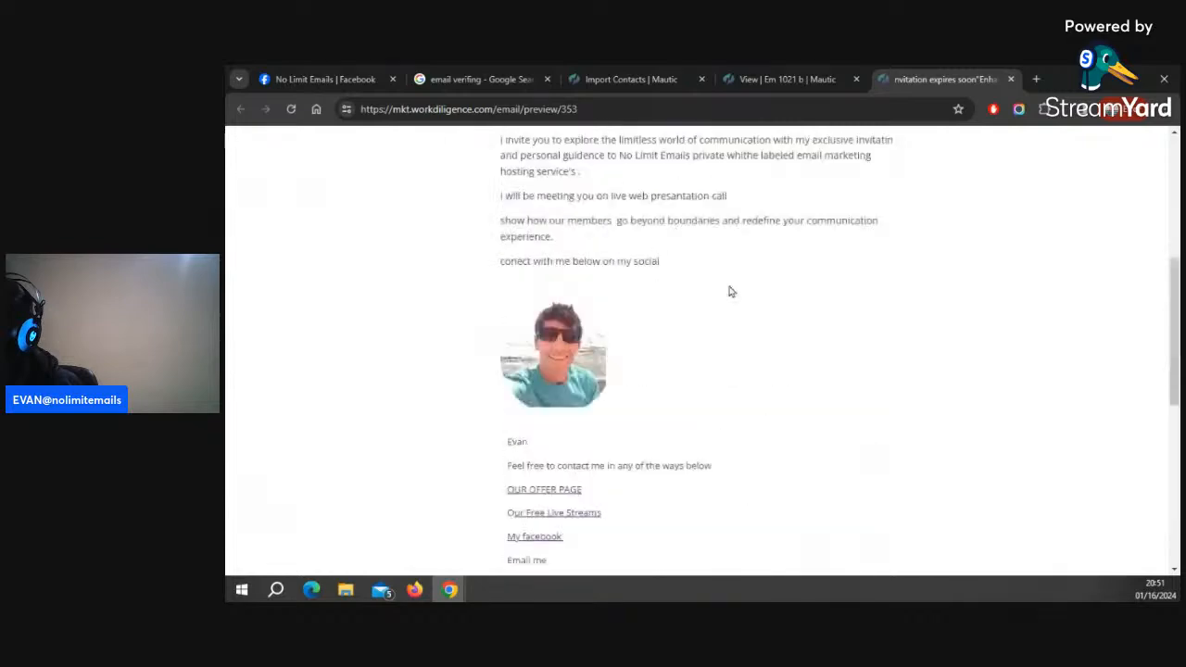
left_click(779, 80)
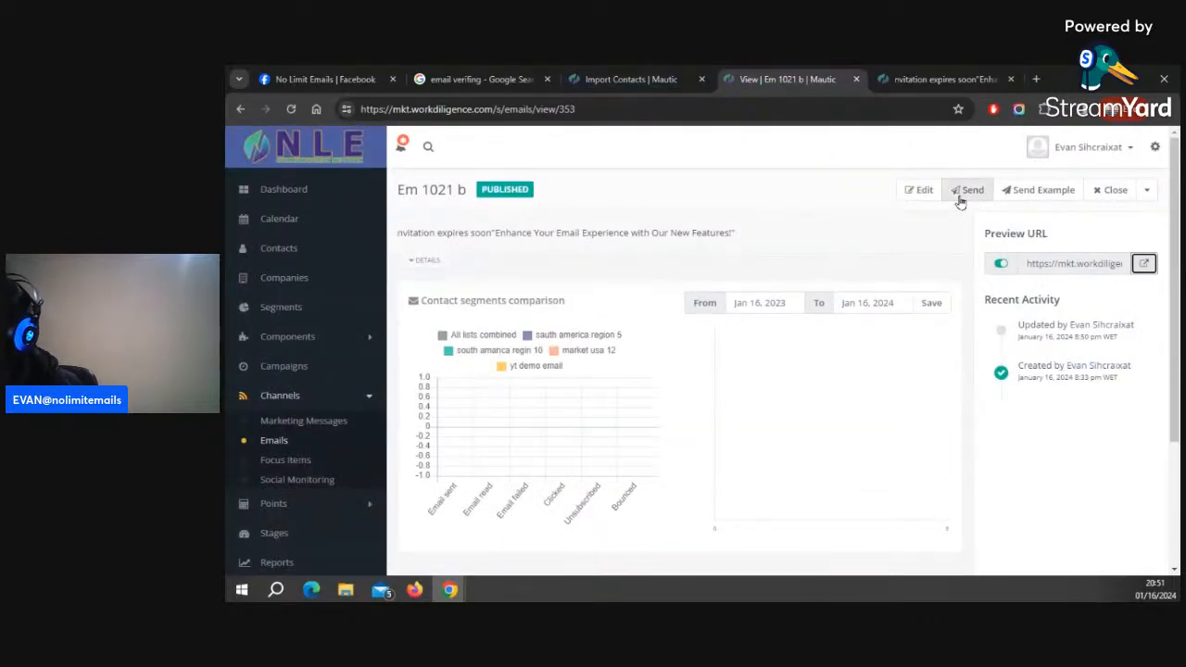
Edit the email in the builder and add a one-column section below the customer-list notice
left_click(917, 191)
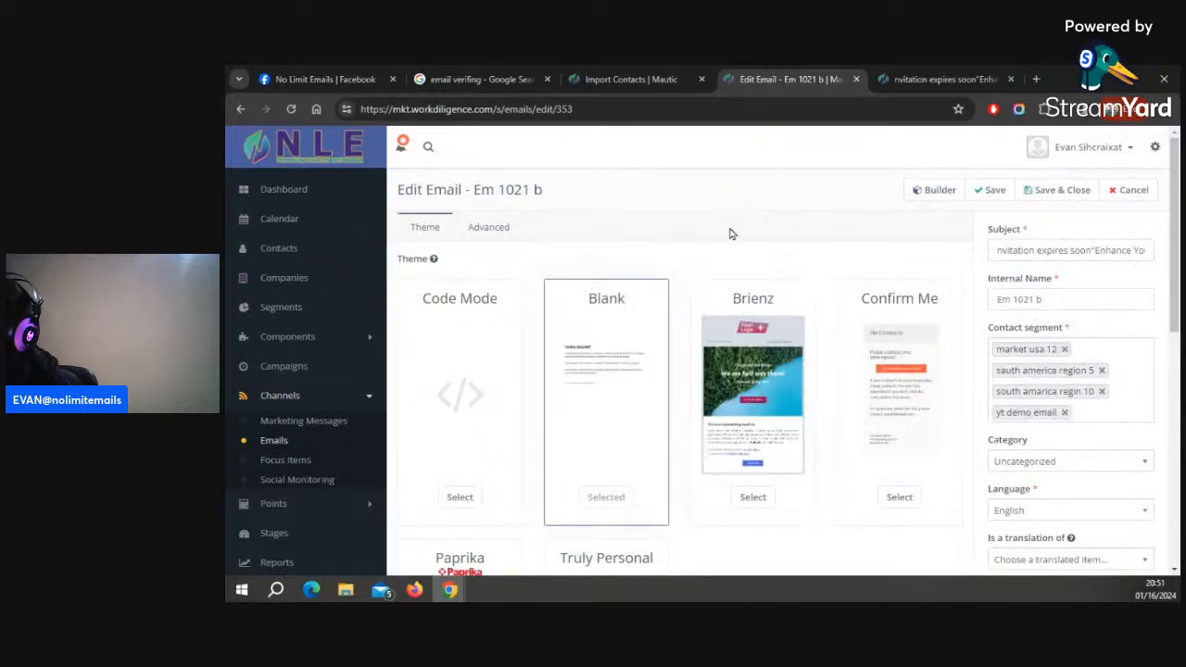
left_click(935, 190)
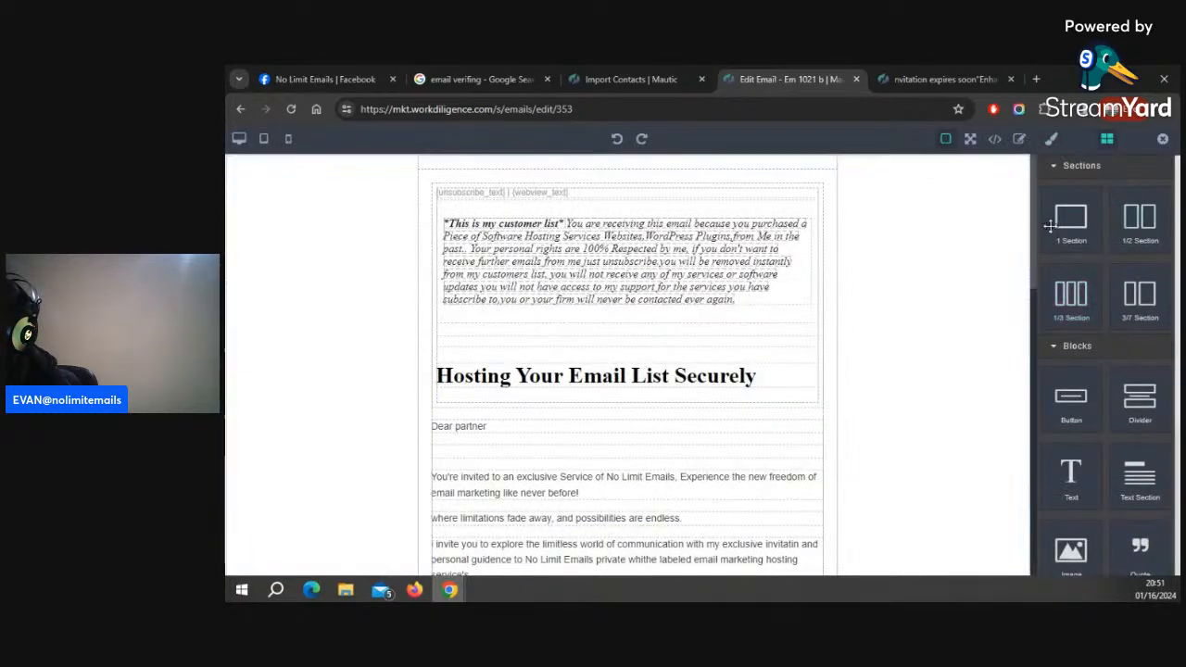
left_click_drag(1079, 219, 603, 324)
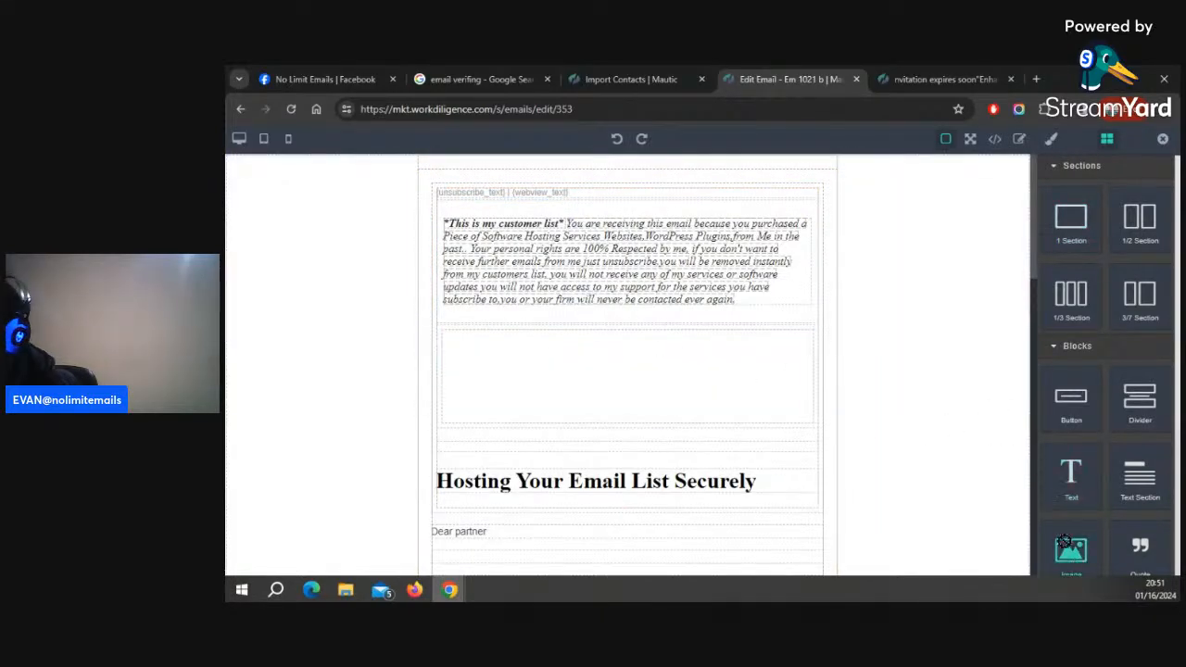
Insert the nle.png logo into the new section, resize it to fit the section, and save and close the email
left_click_drag(1065, 541, 635, 379)
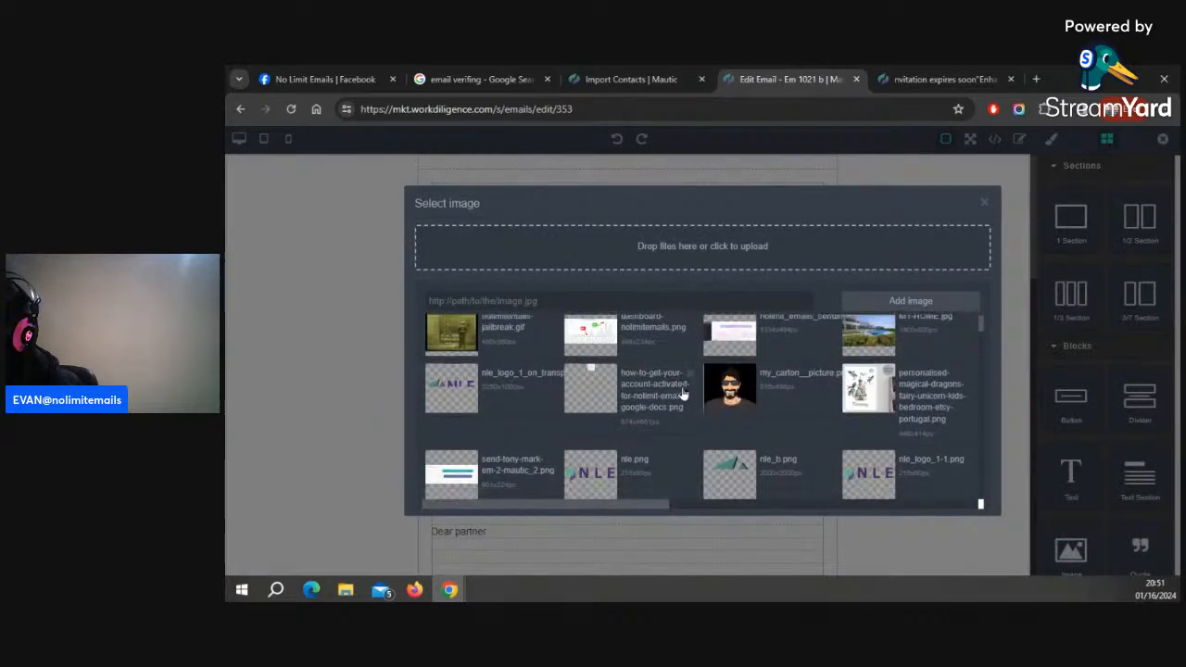
scroll(682, 394, "down", 2)
left_click(608, 344)
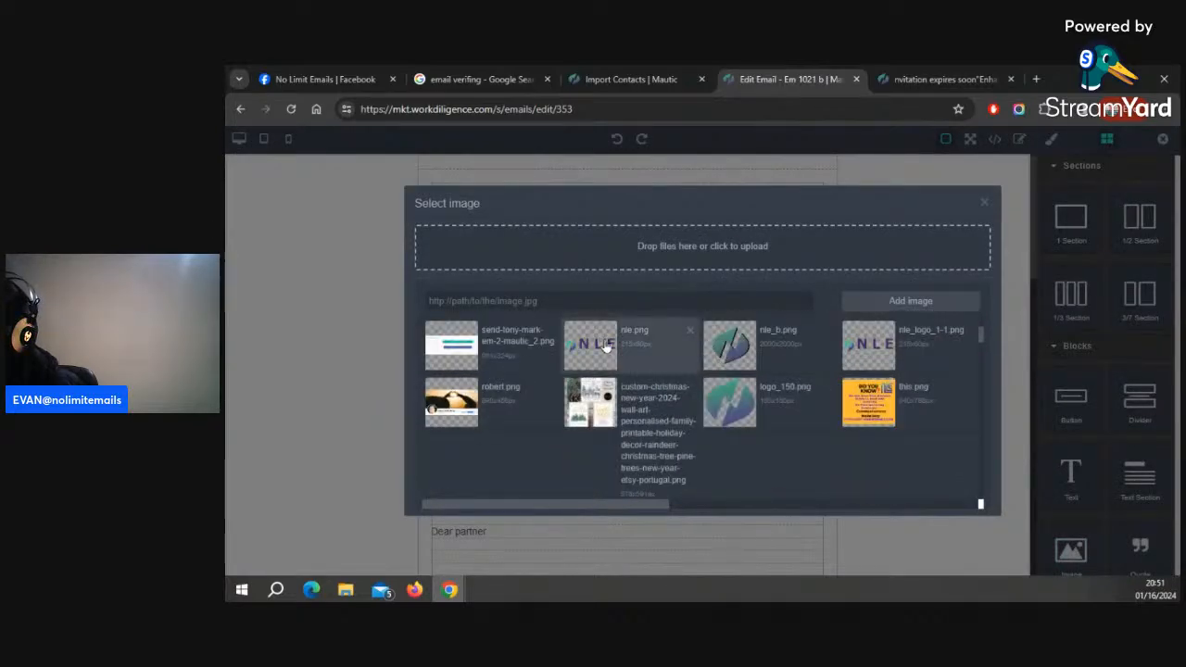
left_click(1010, 170)
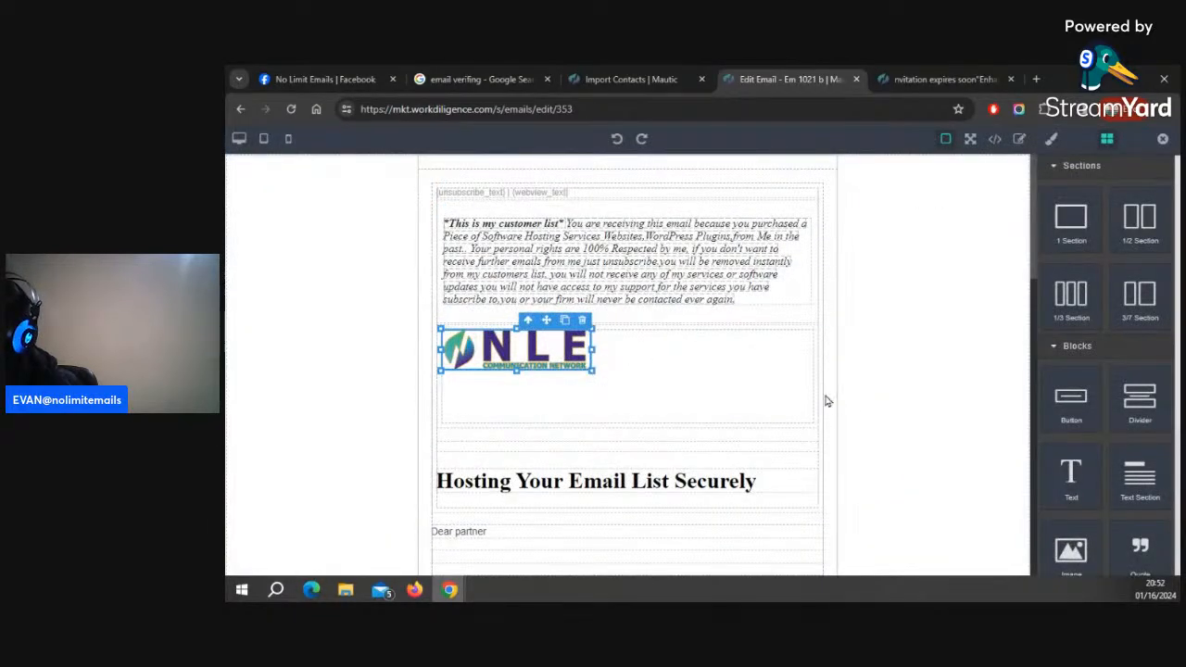
mouse_move(827, 401)
left_mouse_down()
mouse_move(853, 410)
mouse_move(842, 414)
left_mouse_up()
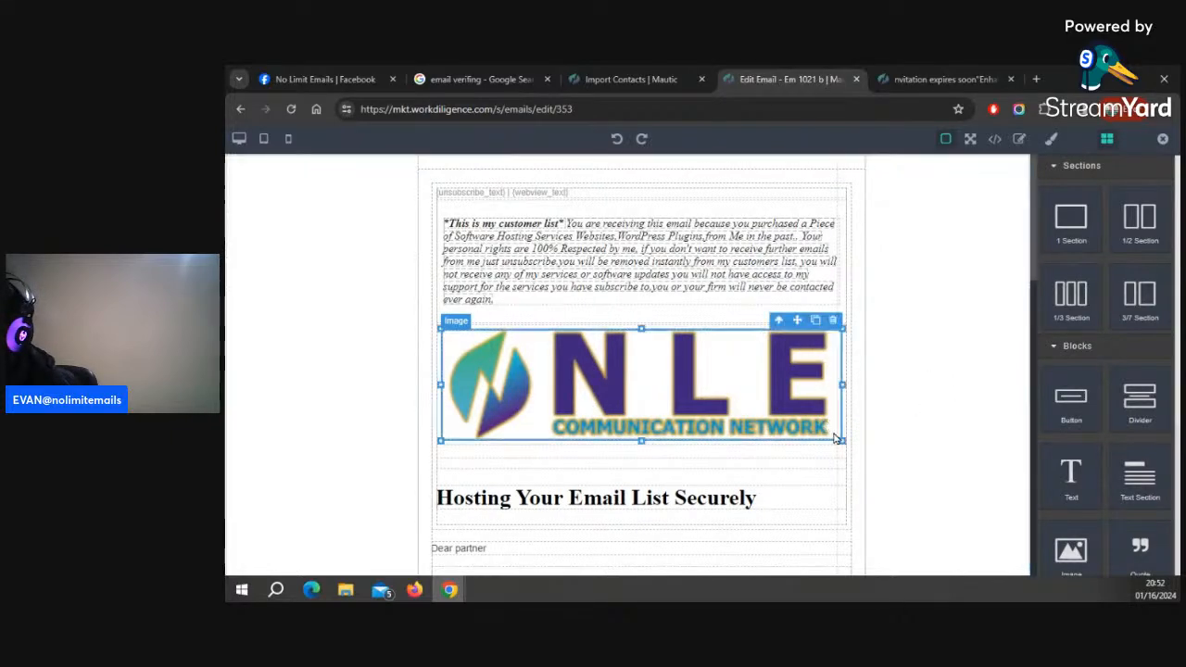
left_click_drag(842, 439, 802, 434)
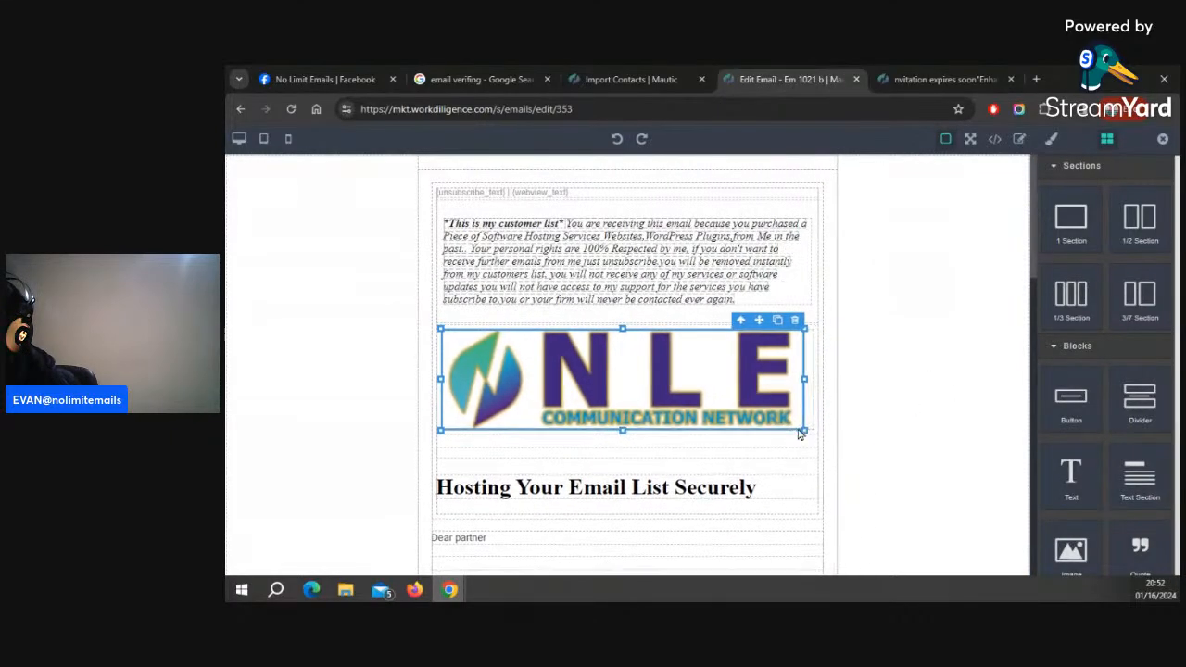
left_click(927, 343)
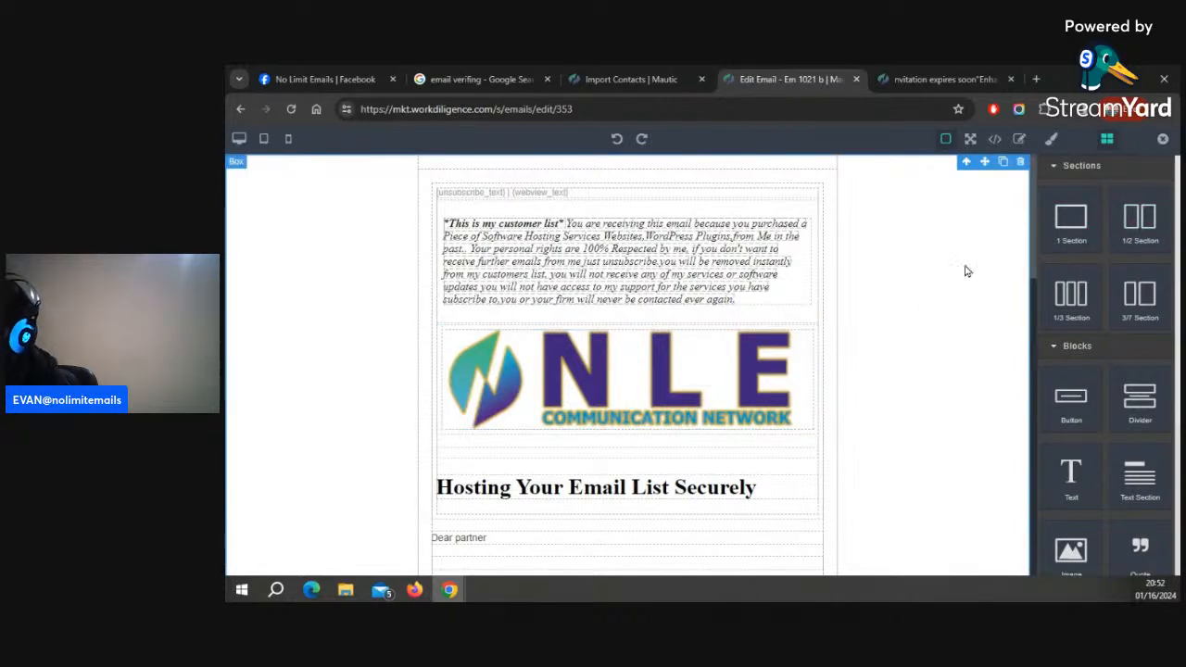
left_click(1162, 141)
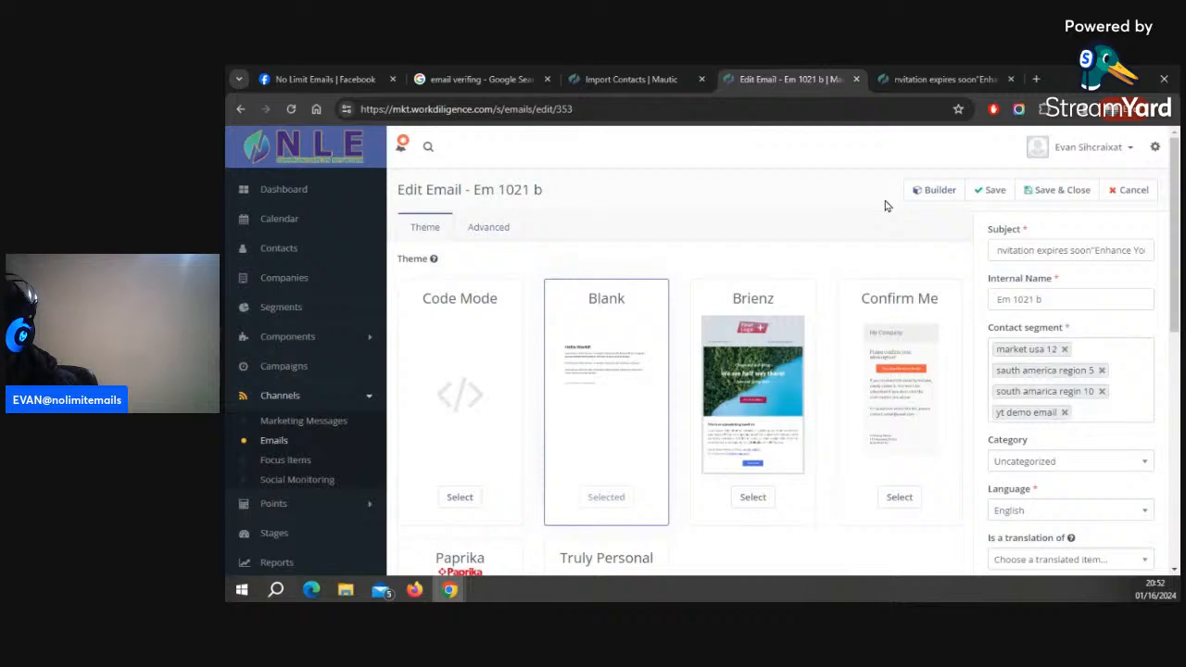
left_click(1051, 190)
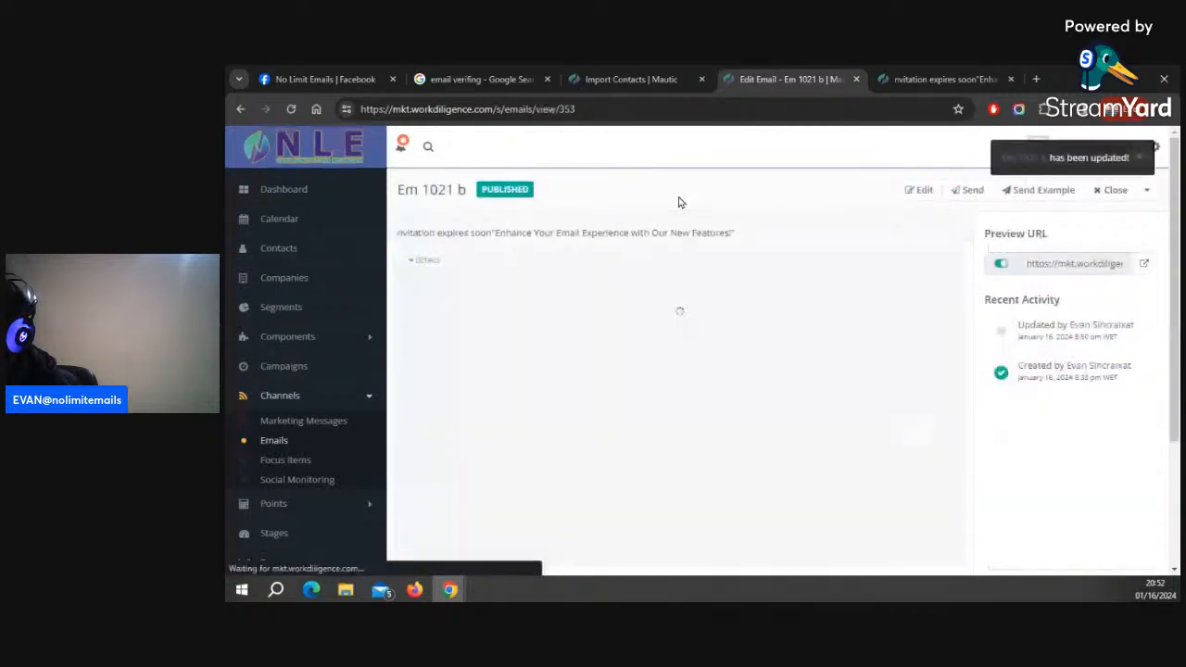
Try to let the contact import finish in the background
left_click(638, 80)
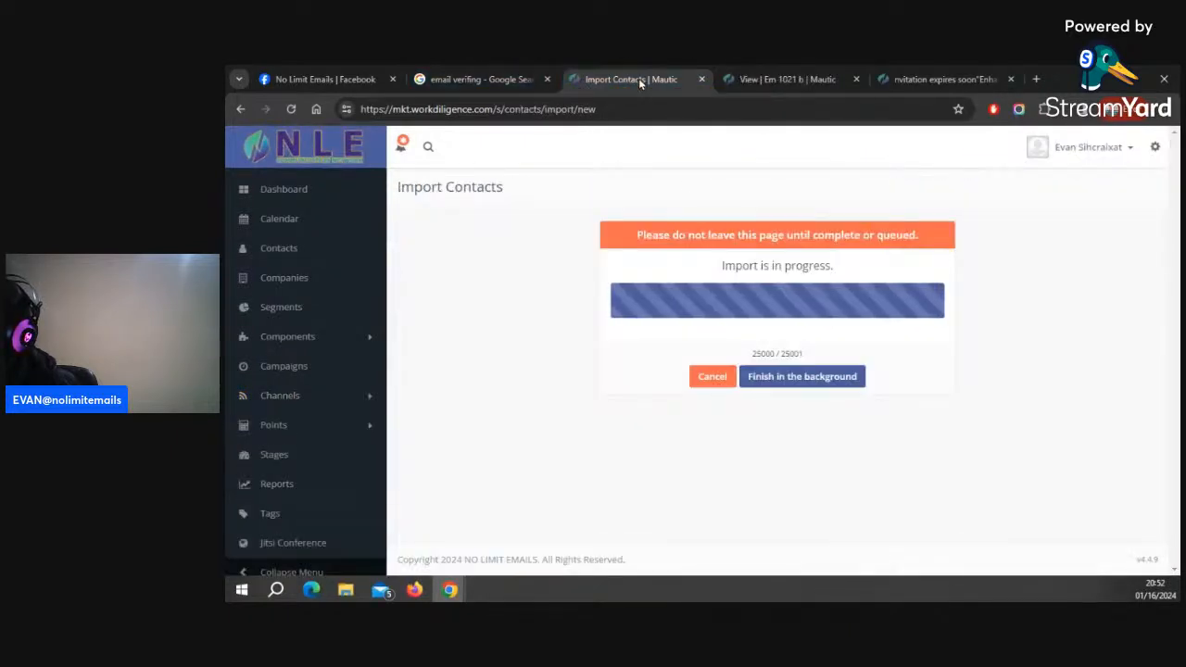
left_click(822, 381)
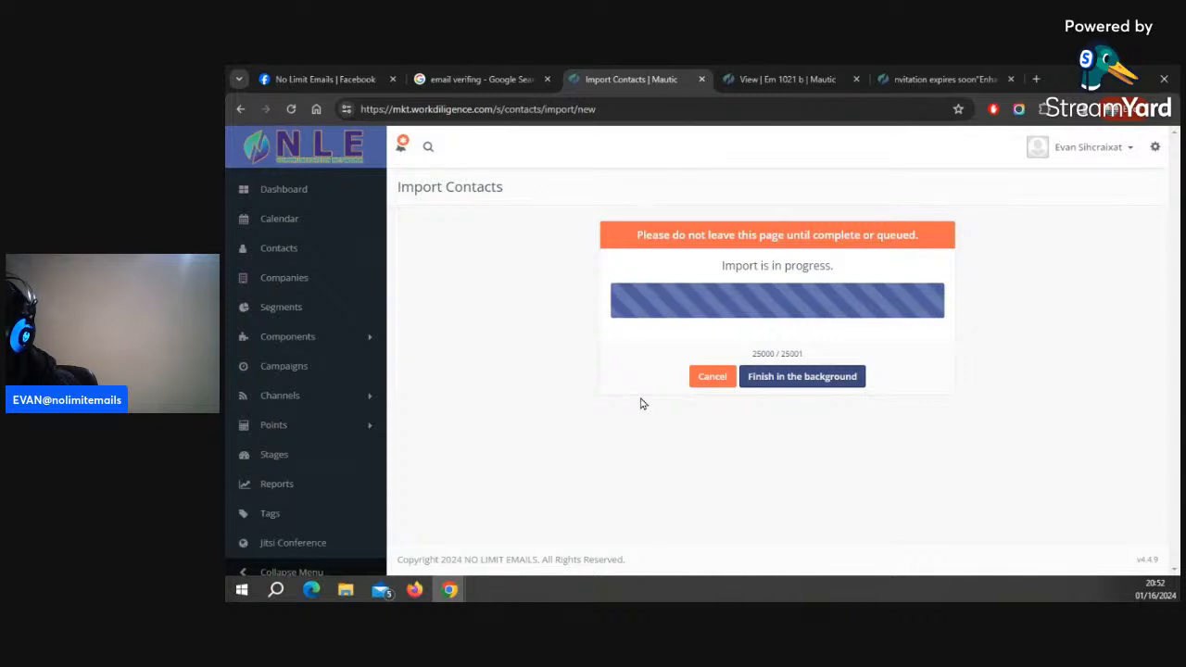
left_click(812, 379)
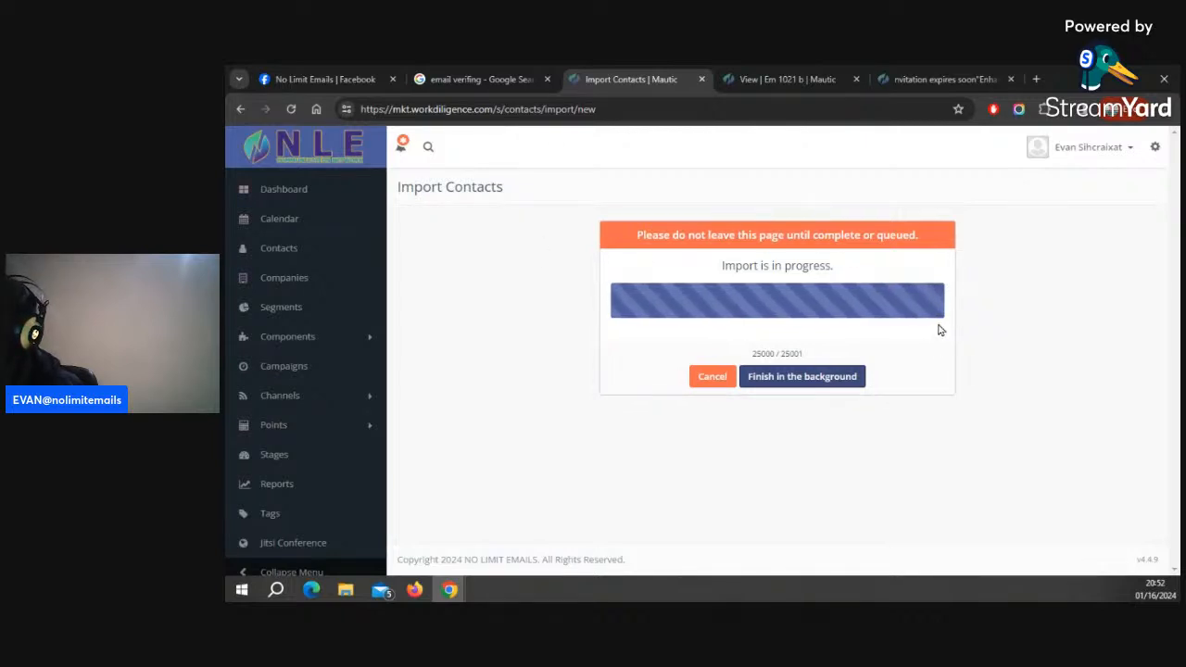
left_click(800, 79)
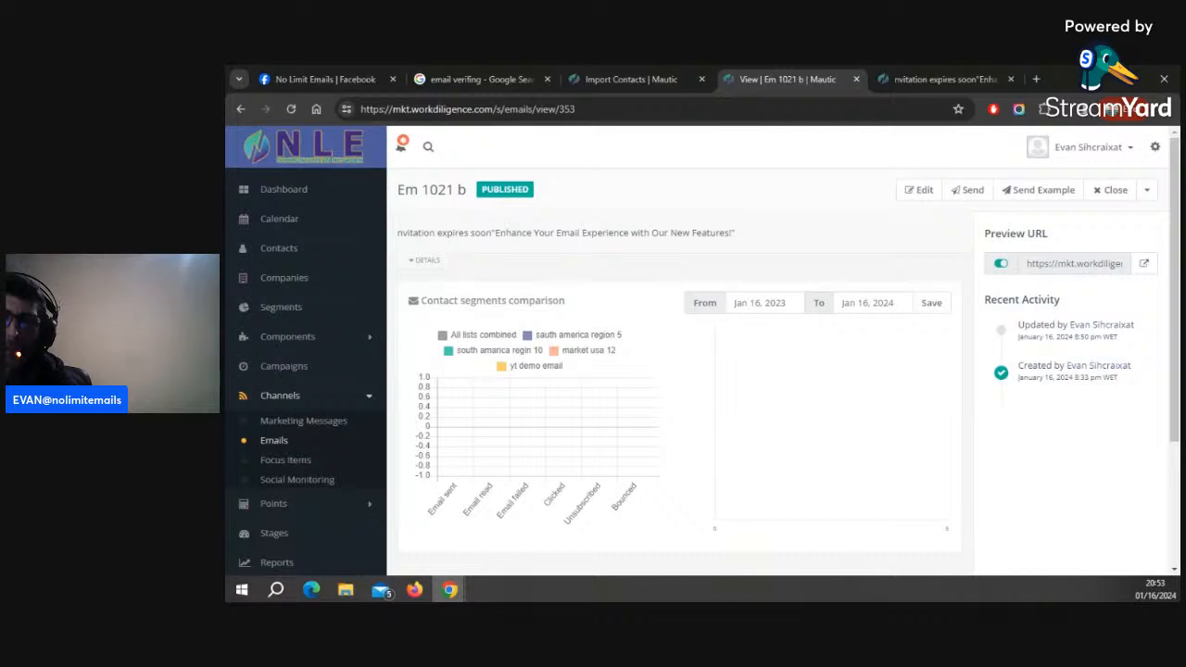
left_click_drag(231, 109, 428, 175)
left_click_drag(793, 183, 686, 163)
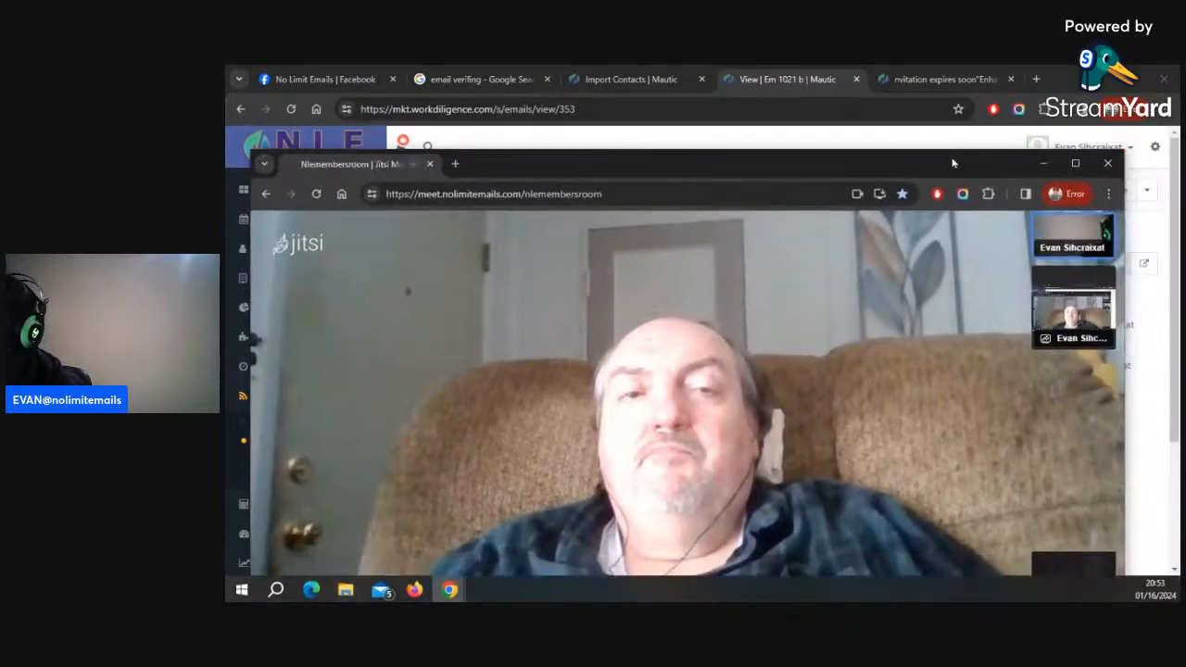
left_click_drag(1123, 150, 992, 220)
left_click_drag(731, 233, 824, 140)
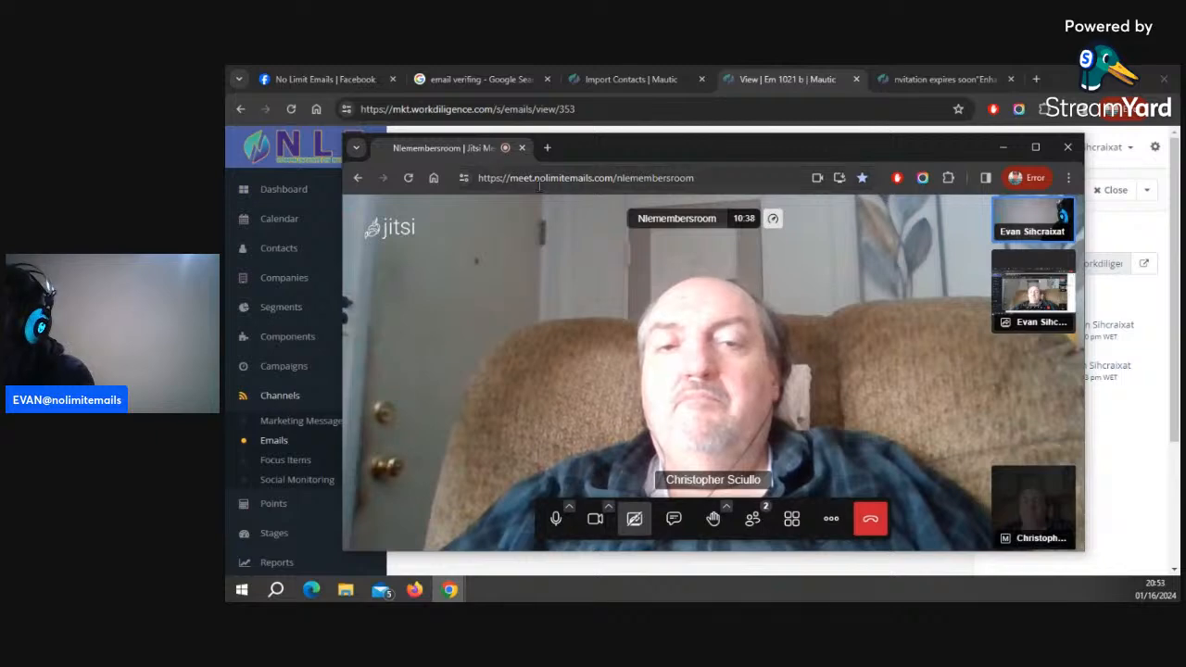
left_click_drag(613, 178, 467, 214)
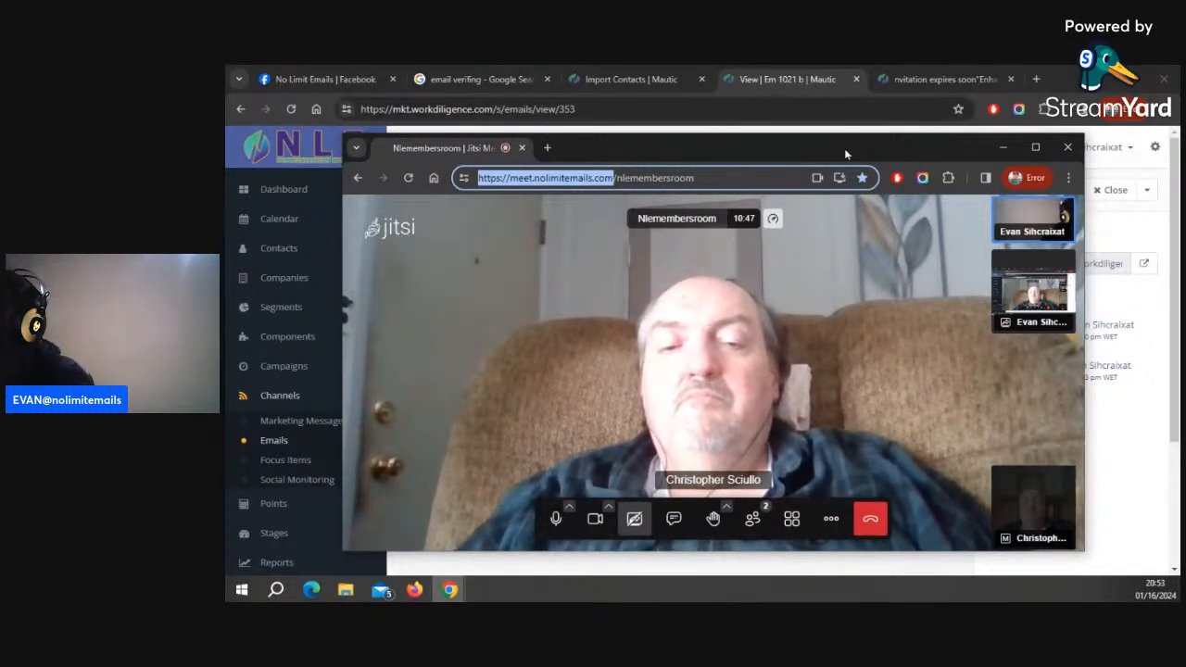
left_click_drag(846, 147, 227, 159)
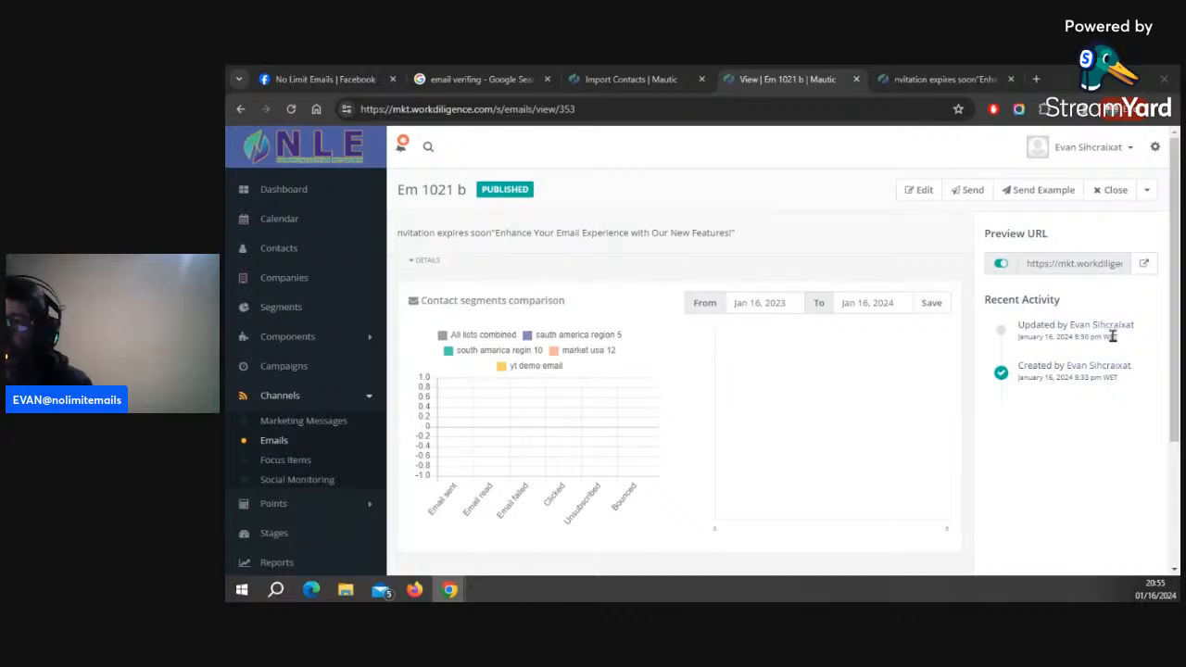
Reload the contact import page and open the contact segments list
left_click(630, 78)
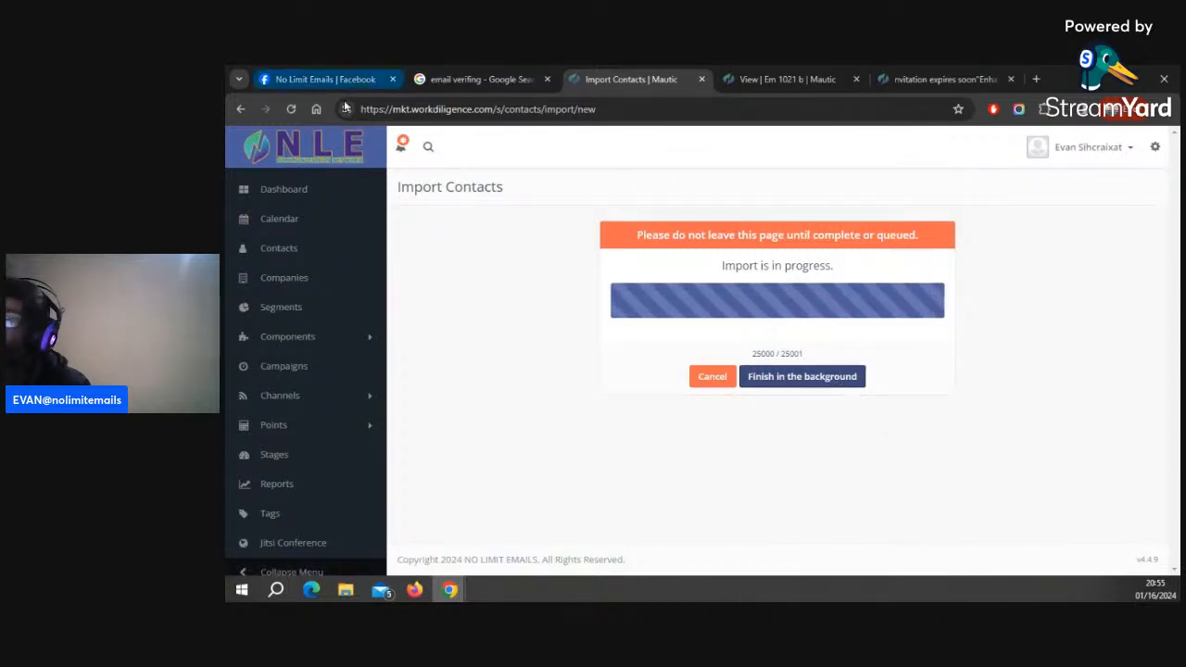
left_click(291, 109)
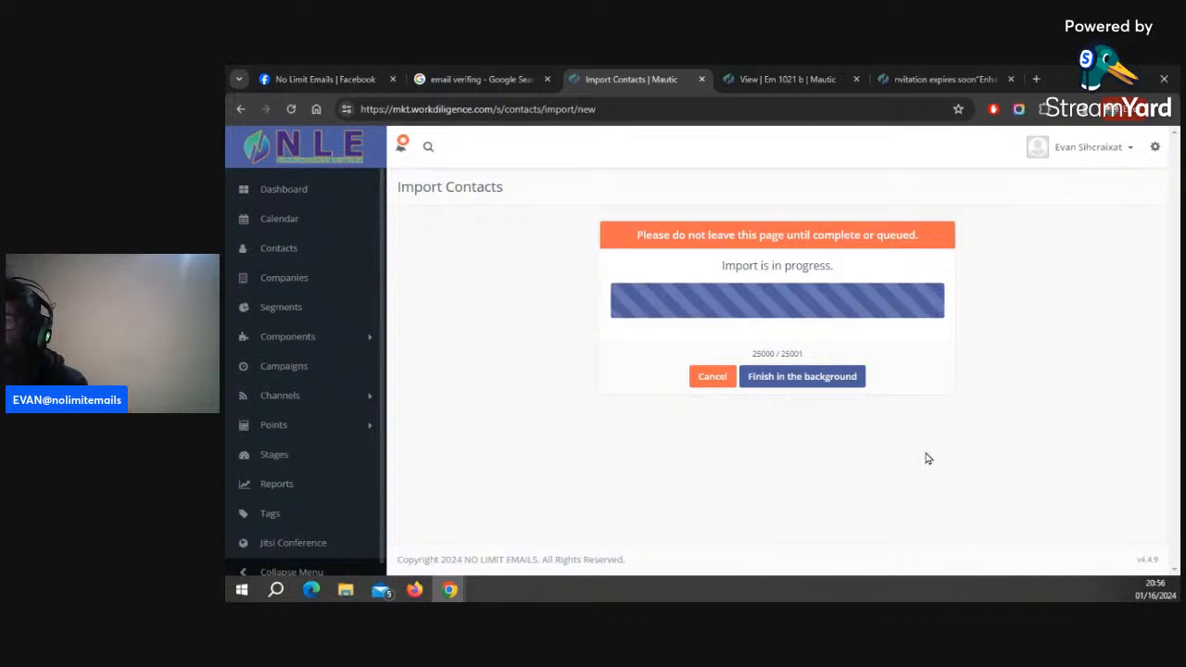
left_click_drag(749, 357, 776, 355)
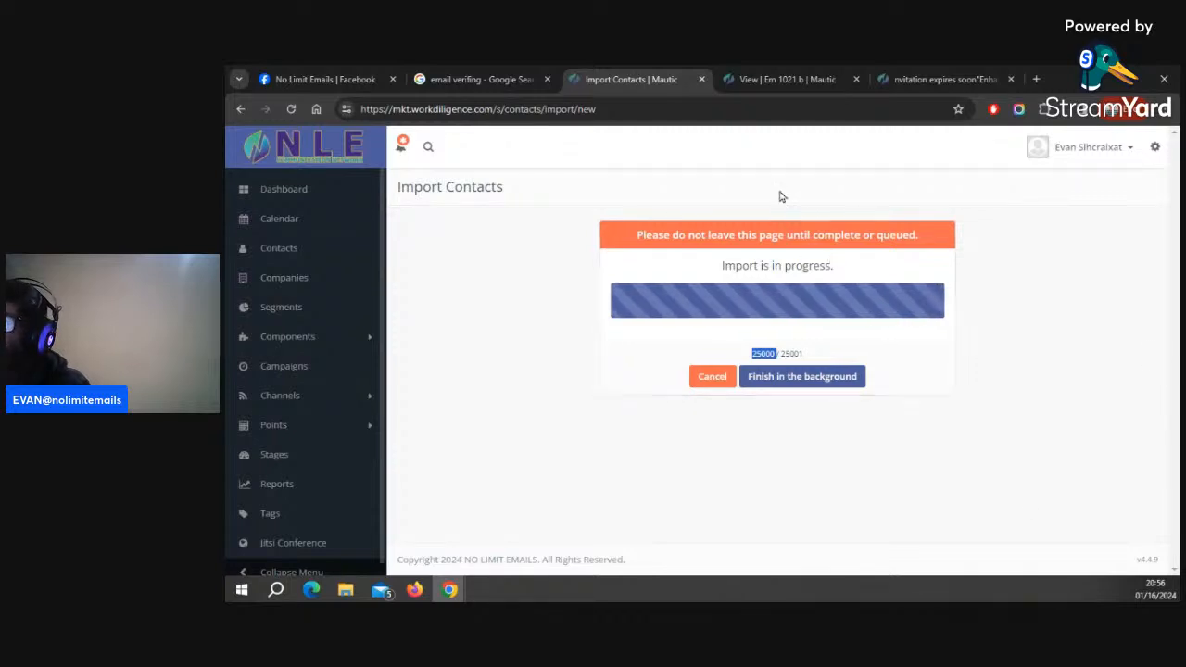
left_click(296, 312)
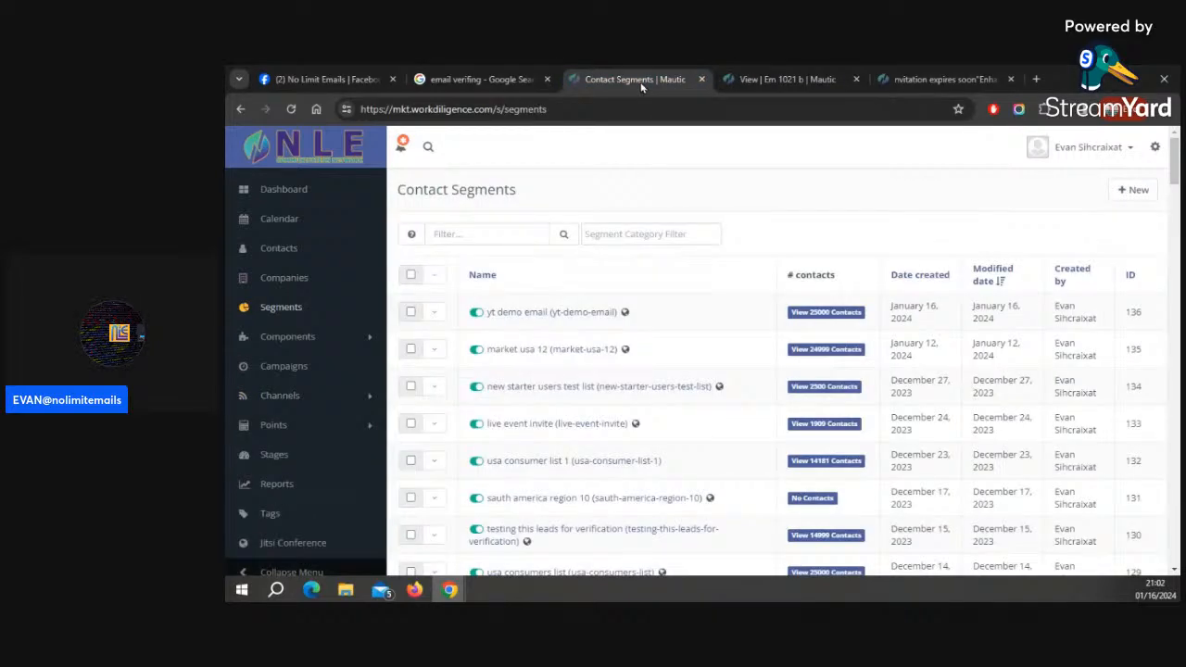
Reload the email preview and check the new logo at the top
left_click(903, 81)
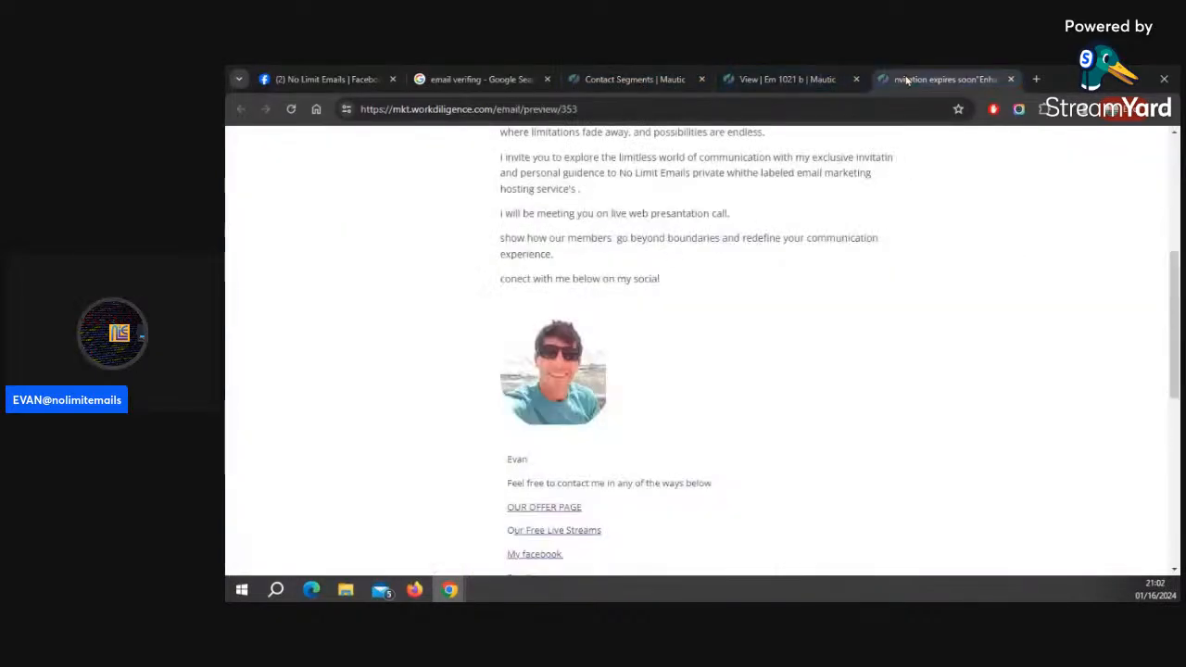
scroll(695, 290, "up", 5)
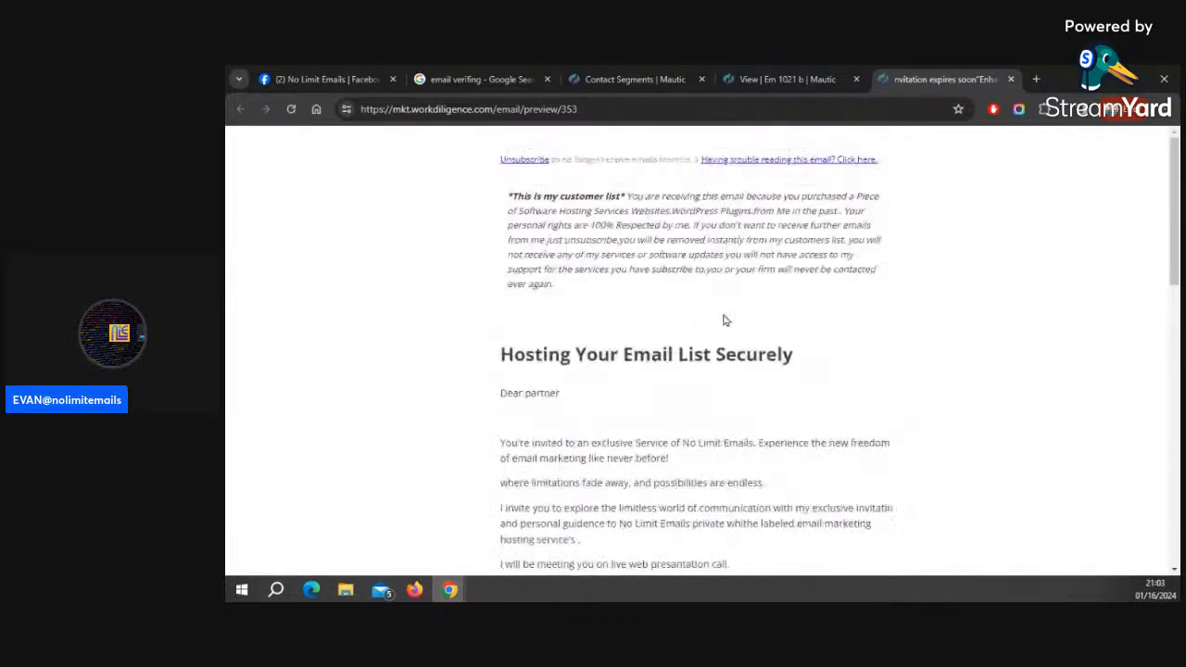
left_click(291, 109)
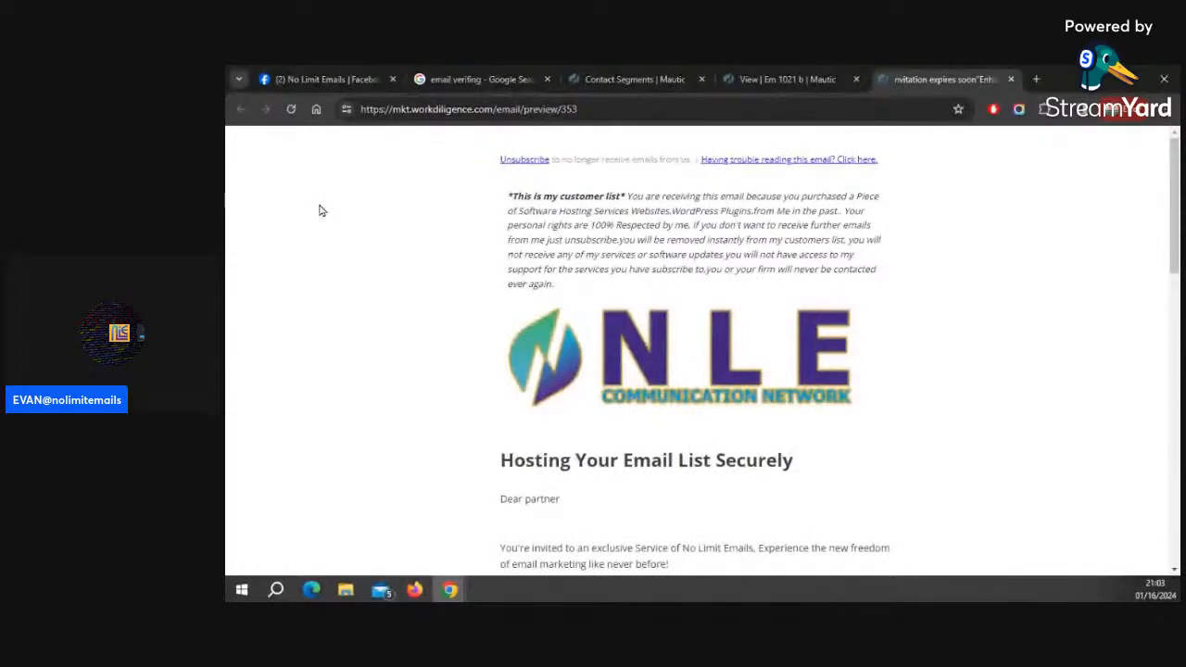
Glance at the Facebook group tab, then scroll through the contact segments list
left_click(335, 79)
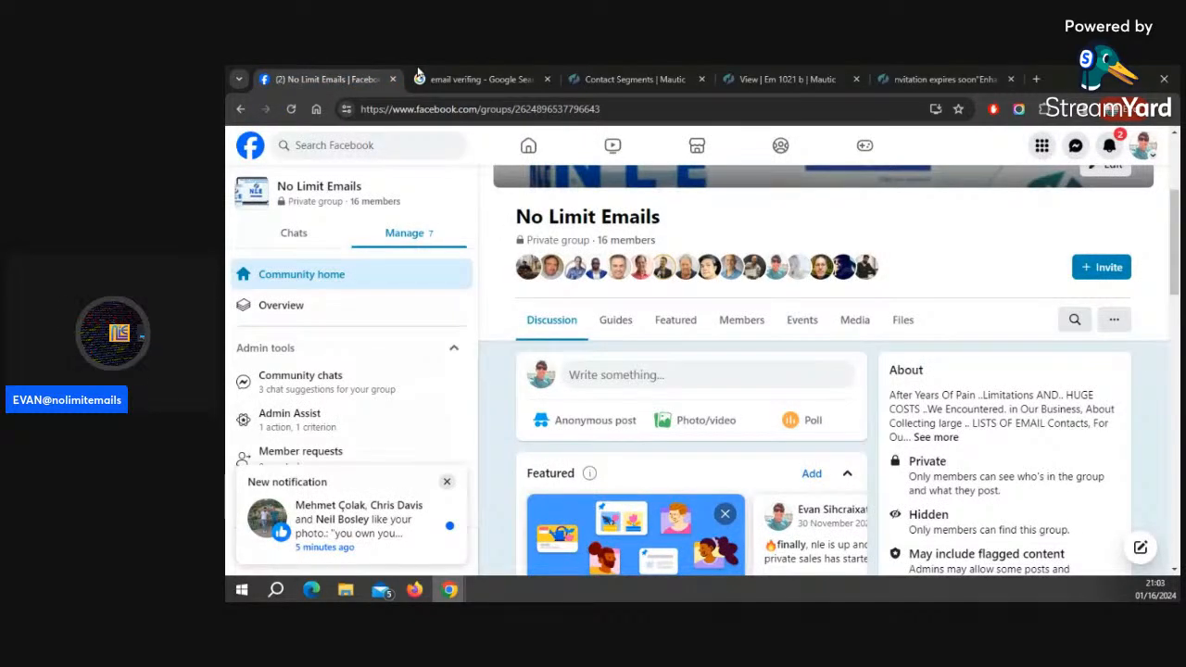
left_click(629, 79)
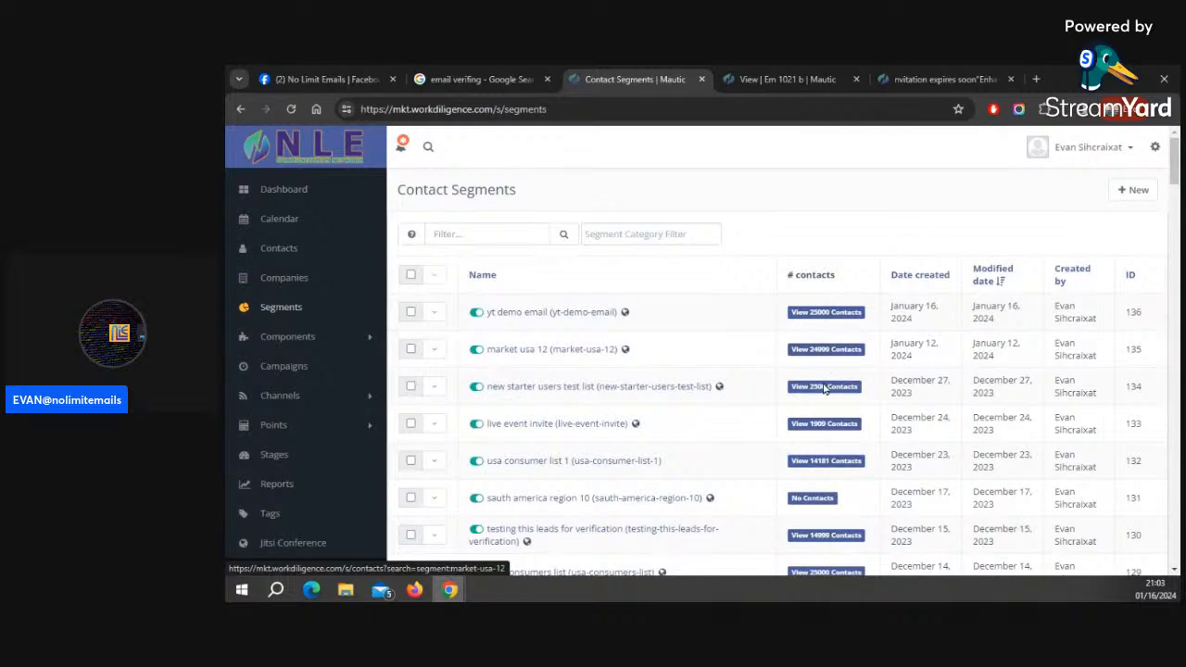
scroll(829, 437, "down", 4)
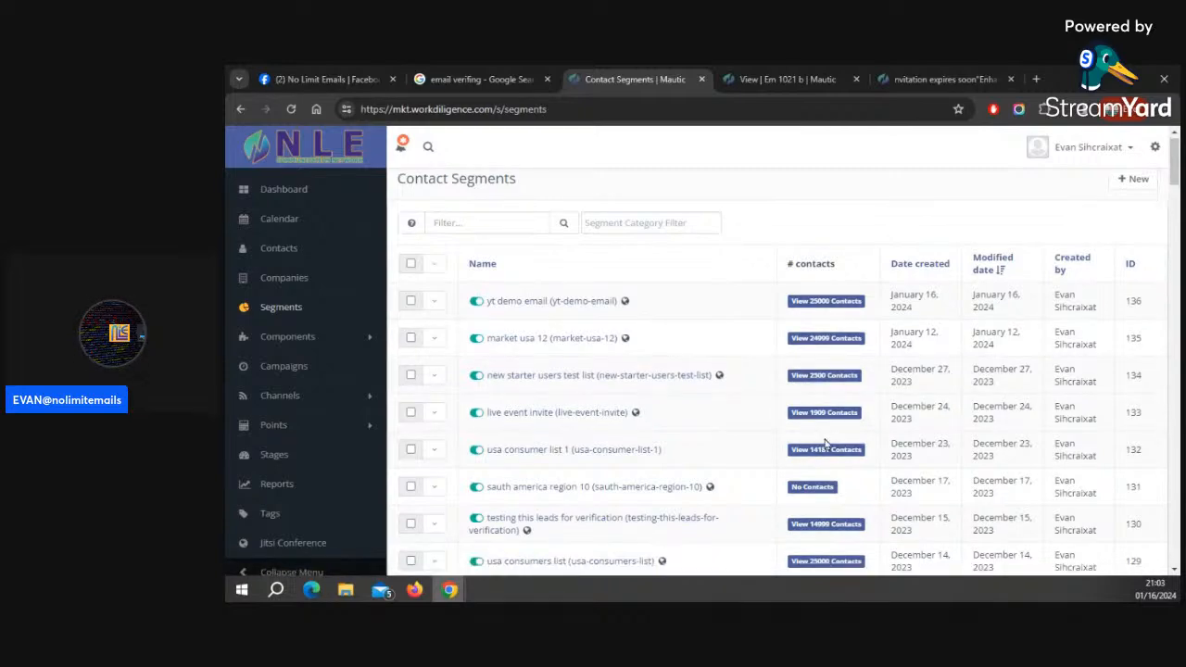
scroll(827, 444, "down", 16)
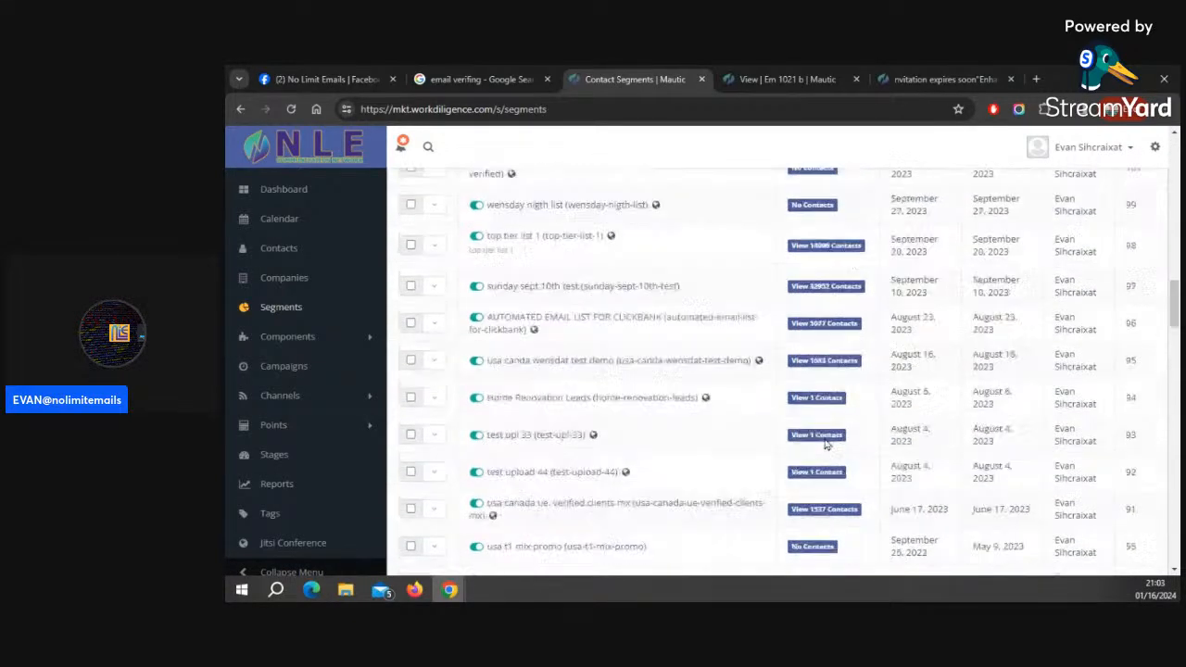
Browse the contact segments list down to its last page entries and back up again
scroll(827, 444, "down", 12)
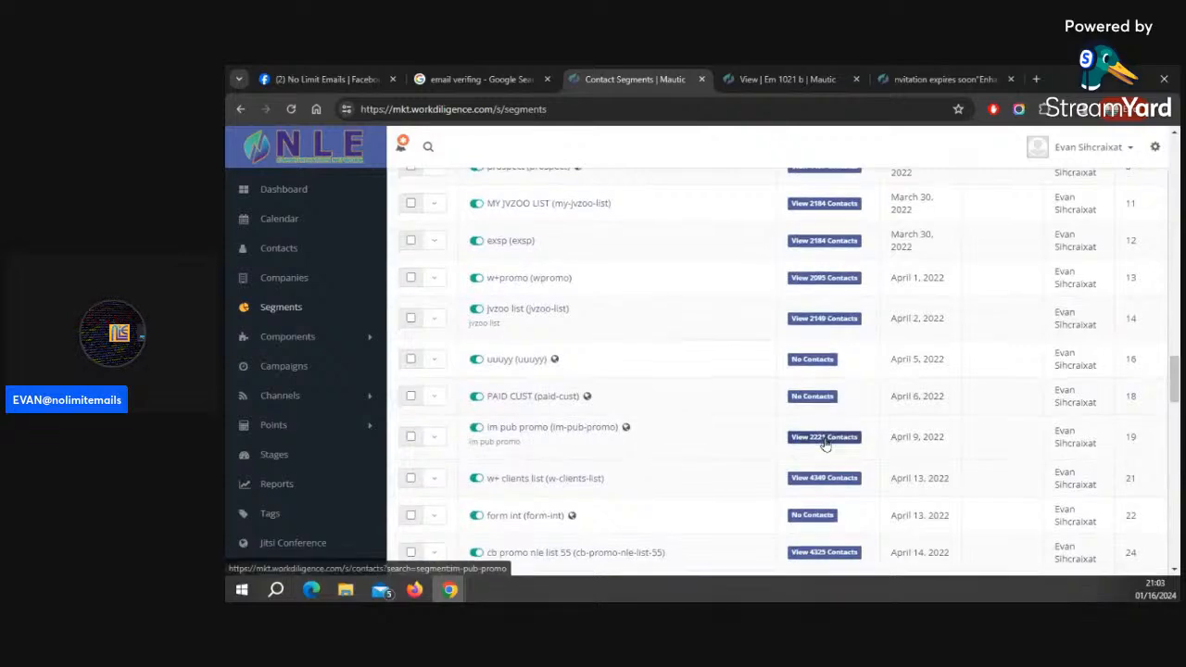
scroll(825, 445, "down", 10)
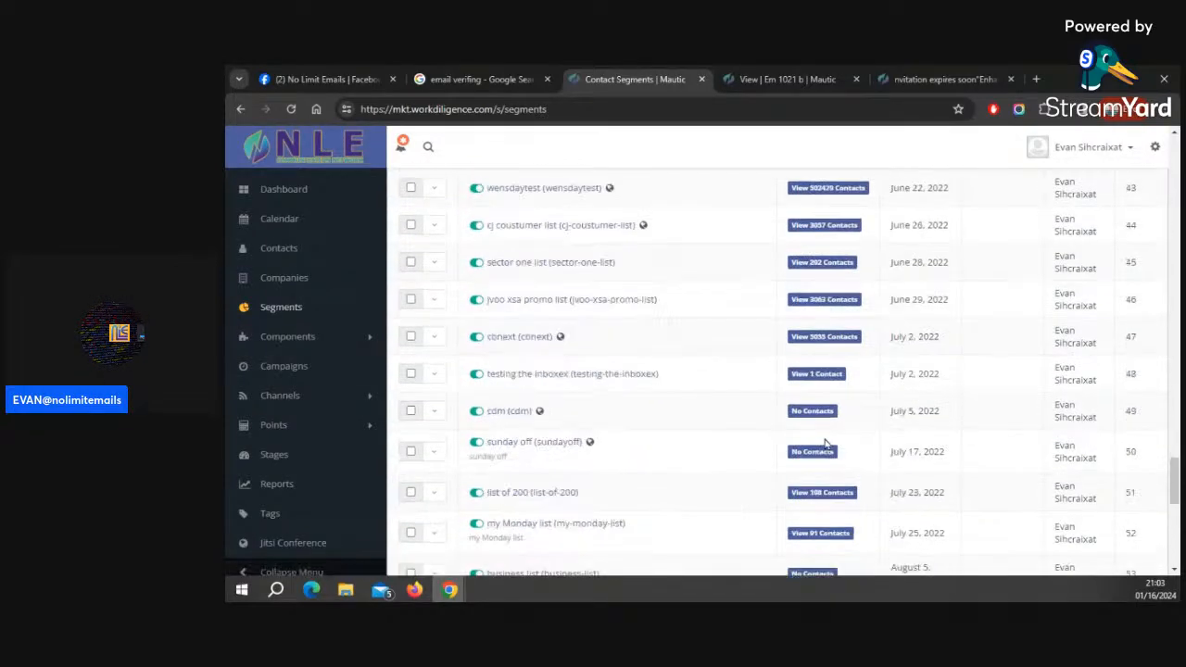
scroll(826, 442, "down", 1)
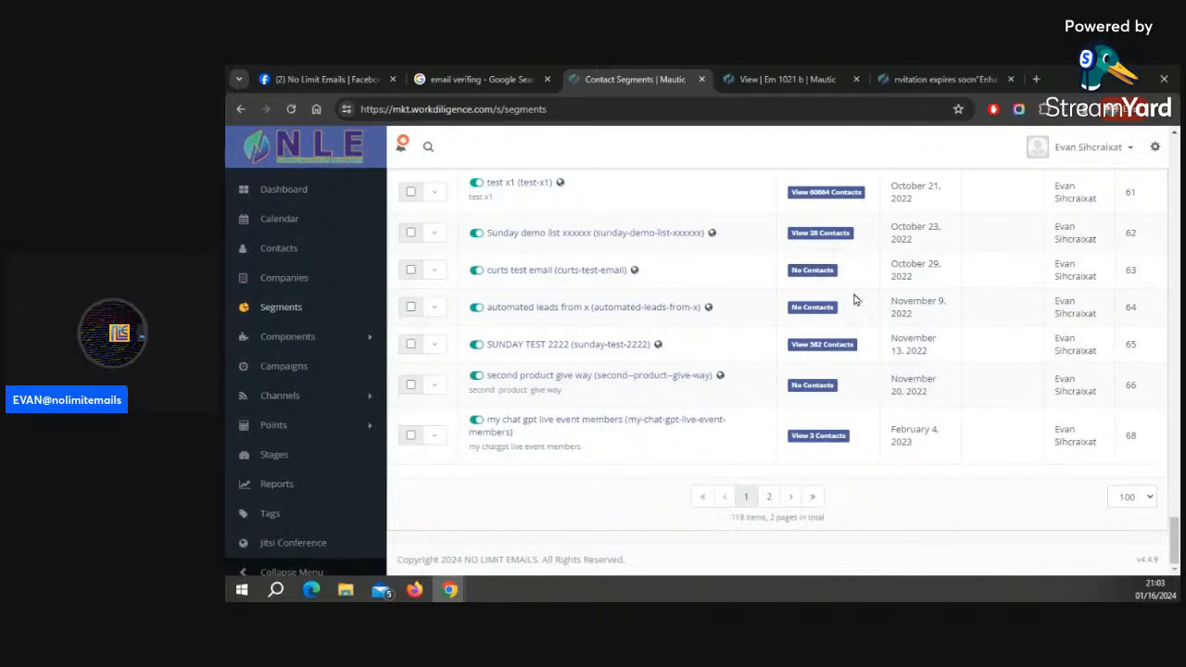
scroll(853, 298, "up", 5)
scroll(581, 295, "up", 4)
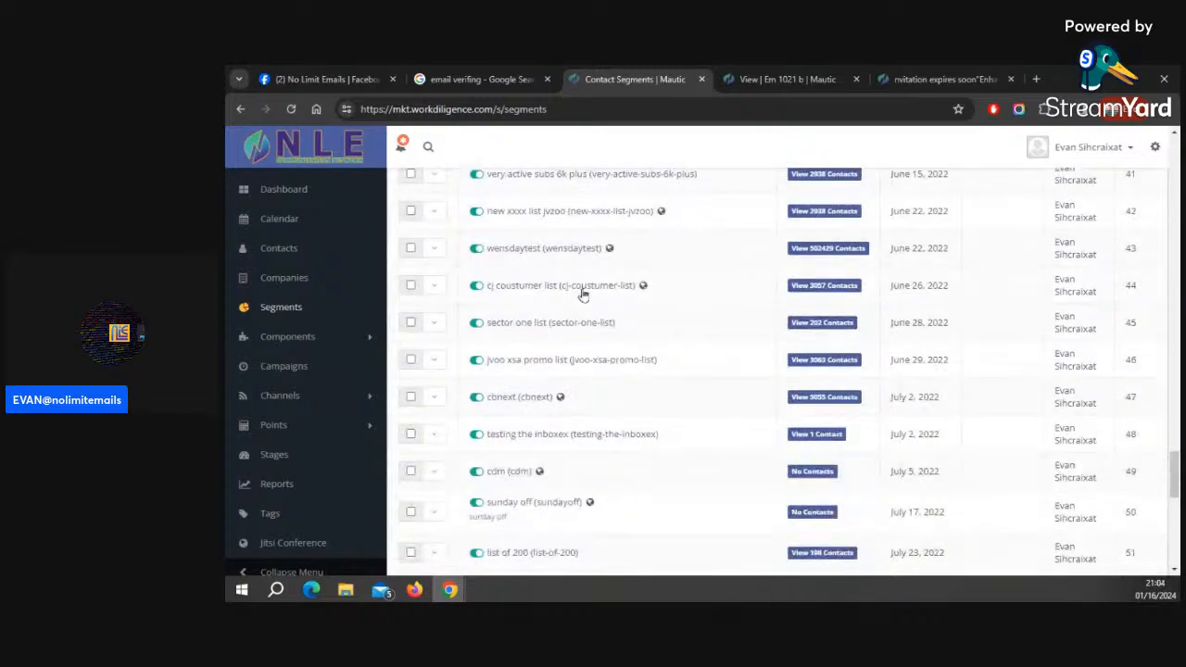
scroll(797, 259, "up", 5)
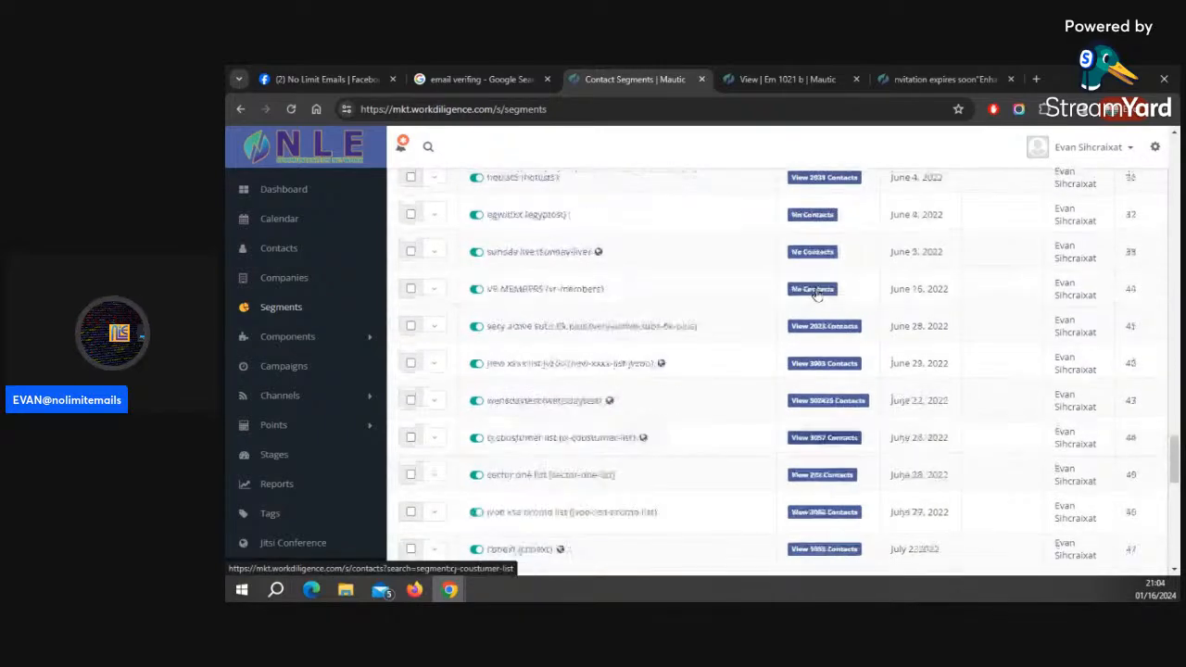
scroll(815, 296, "up", 5)
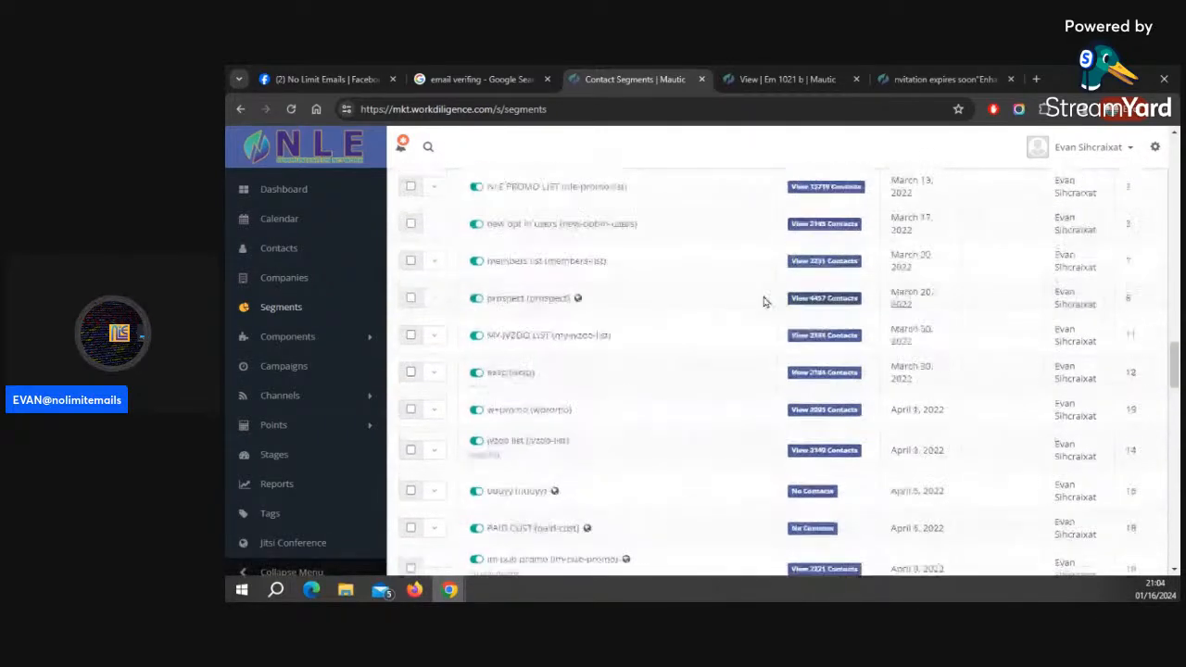
scroll(757, 302, "up", 3)
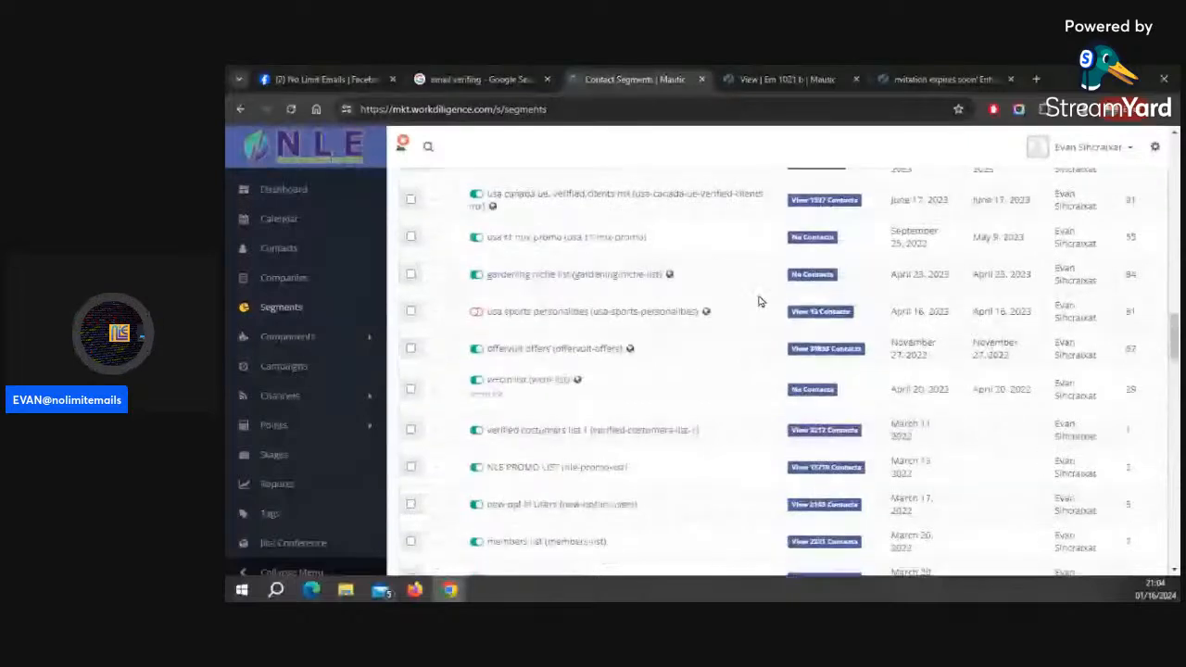
scroll(758, 301, "up", 5)
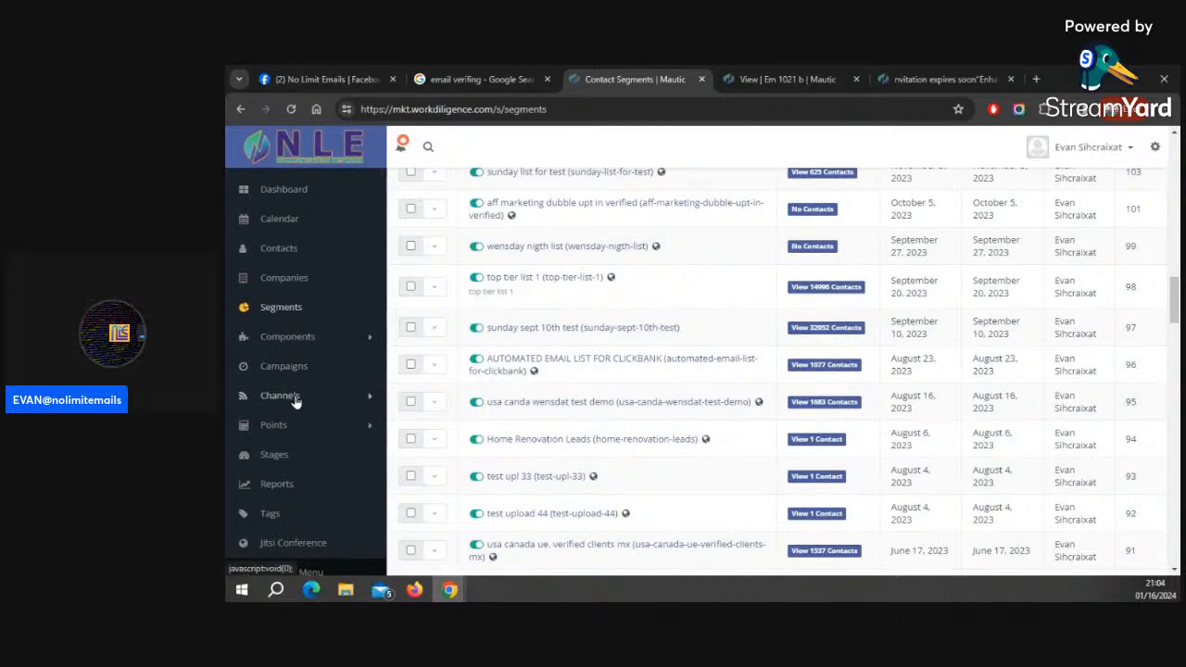
Switch to the Em 1021 b email and open it for editing in the builder
left_click(793, 81)
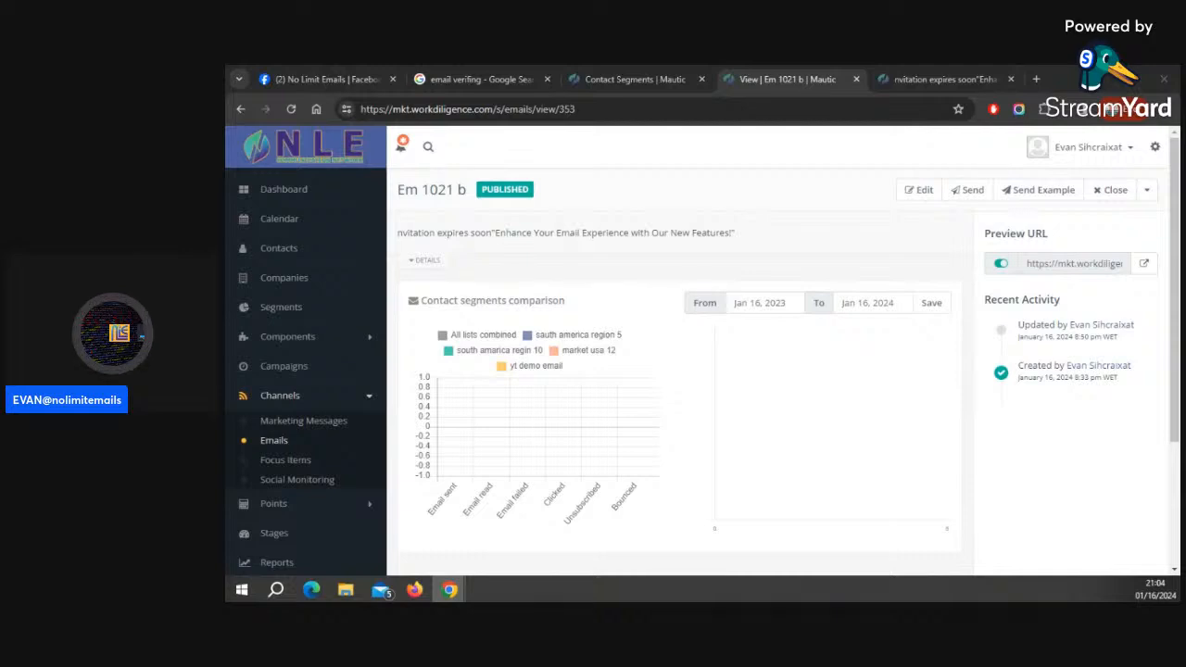
left_click_drag(225, 176, 677, 229)
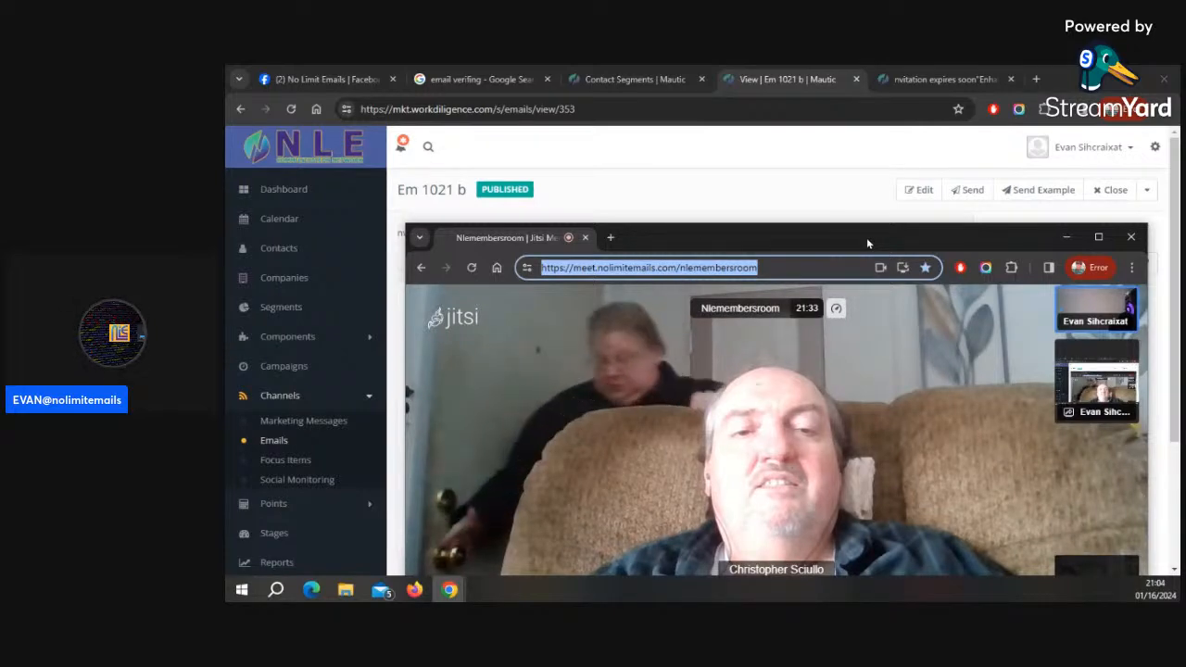
left_click_drag(866, 237, 822, 146)
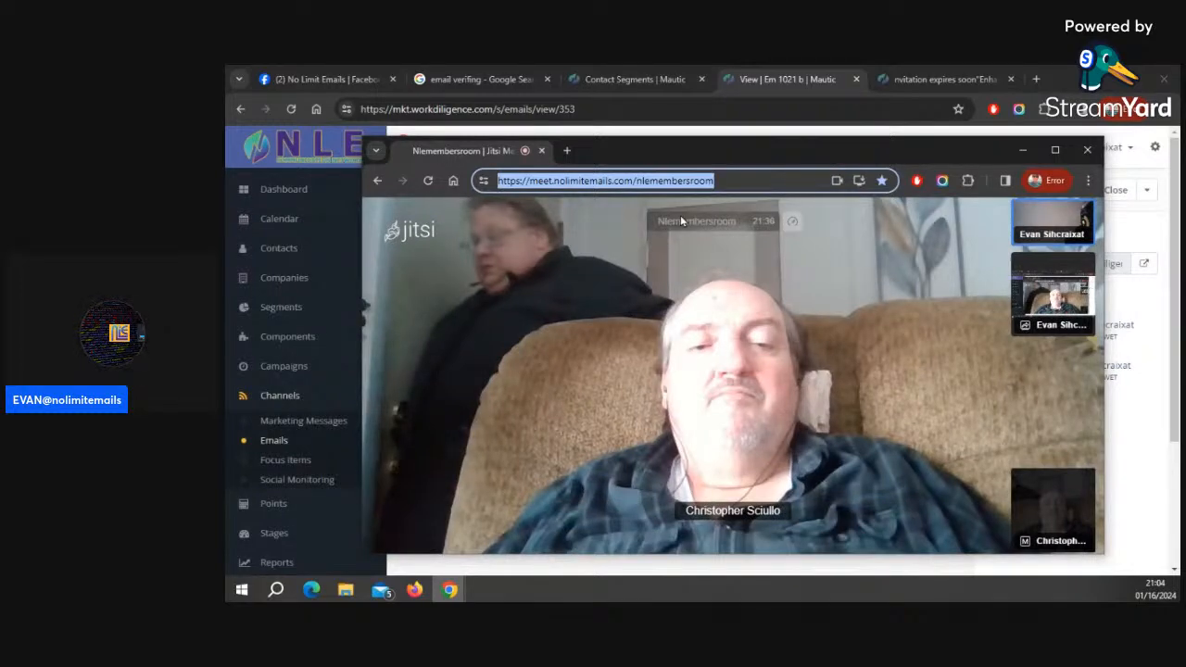
left_click(1023, 150)
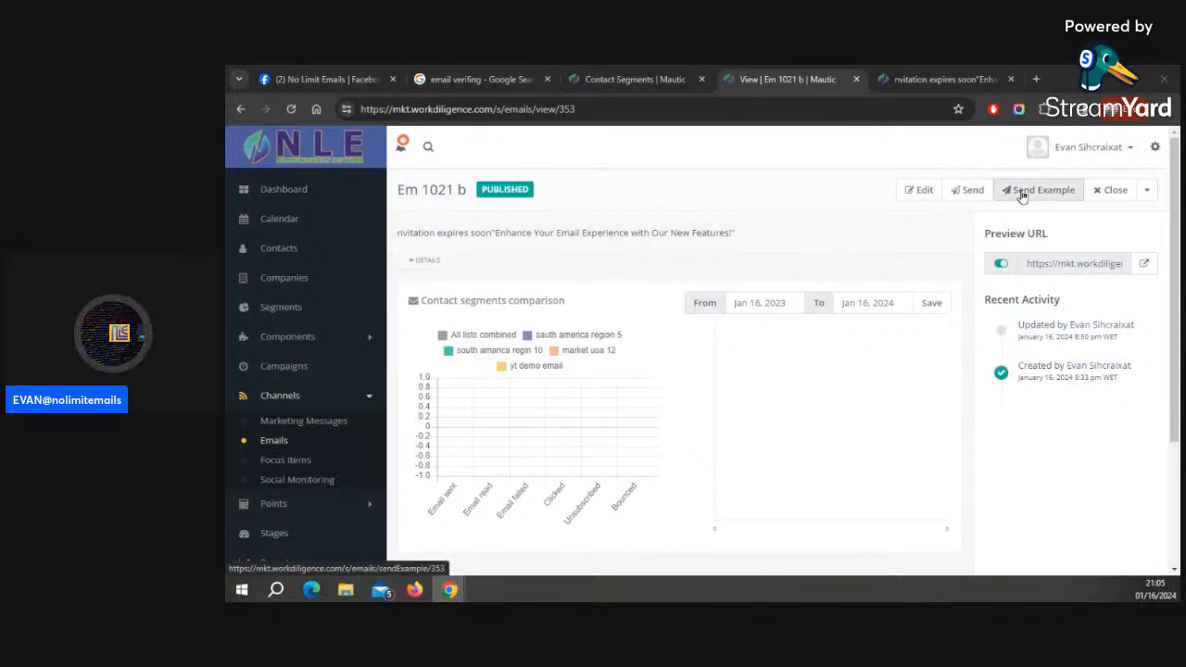
left_click(902, 194)
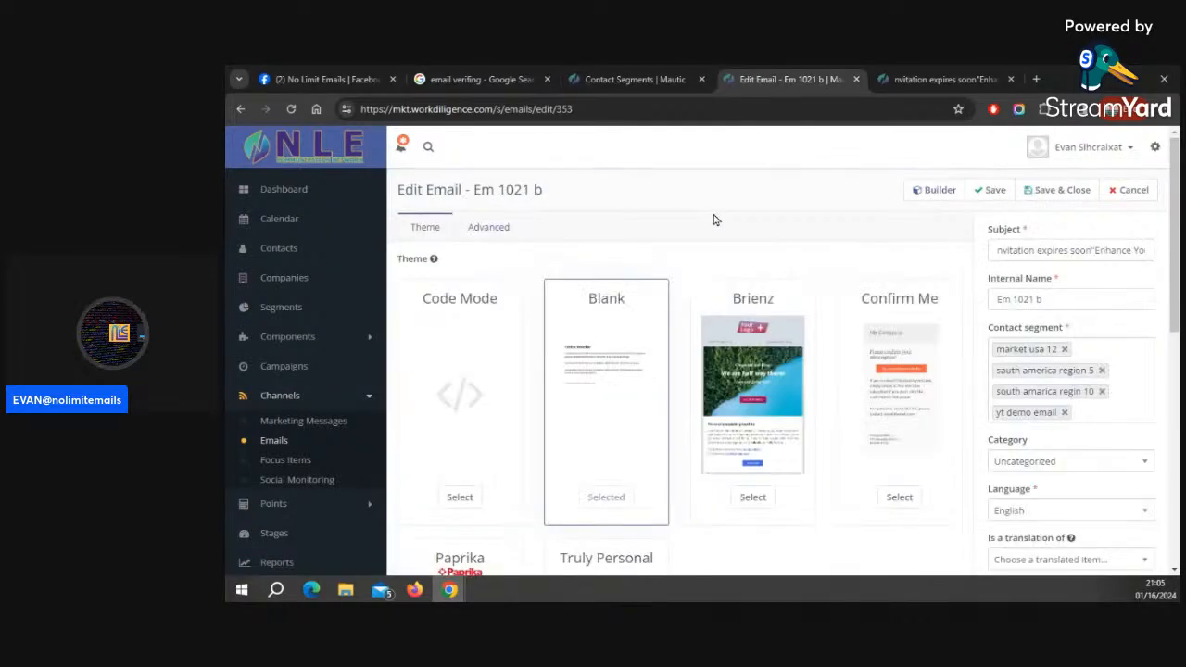
left_click(926, 191)
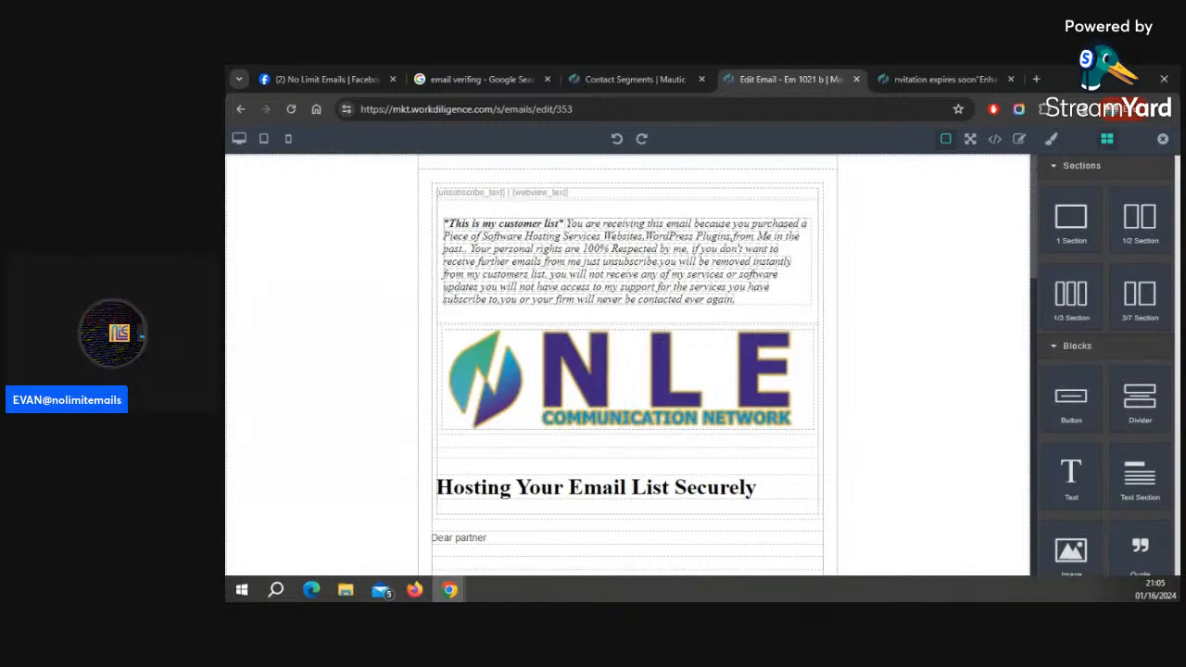
Copy the embed code of the Nlemembersroom meeting from the Jitsi meeting window
mouse_move(804, 130)
left_mouse_down()
mouse_move(1084, 115)
mouse_move(823, 126)
left_mouse_up()
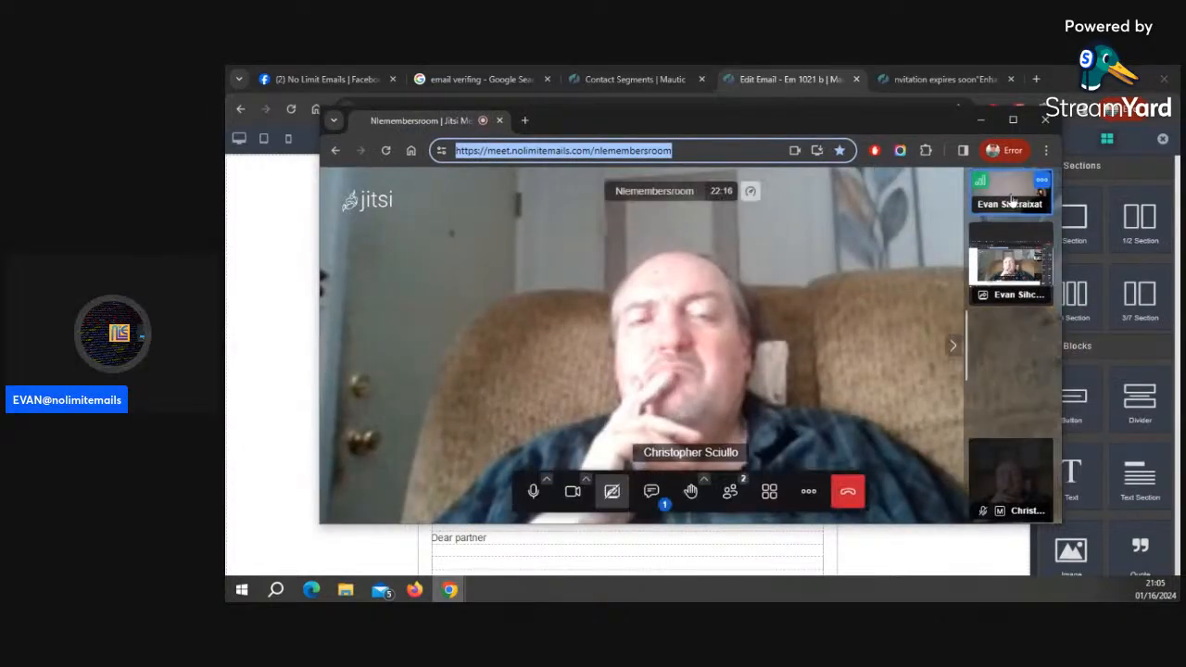
left_click(807, 494)
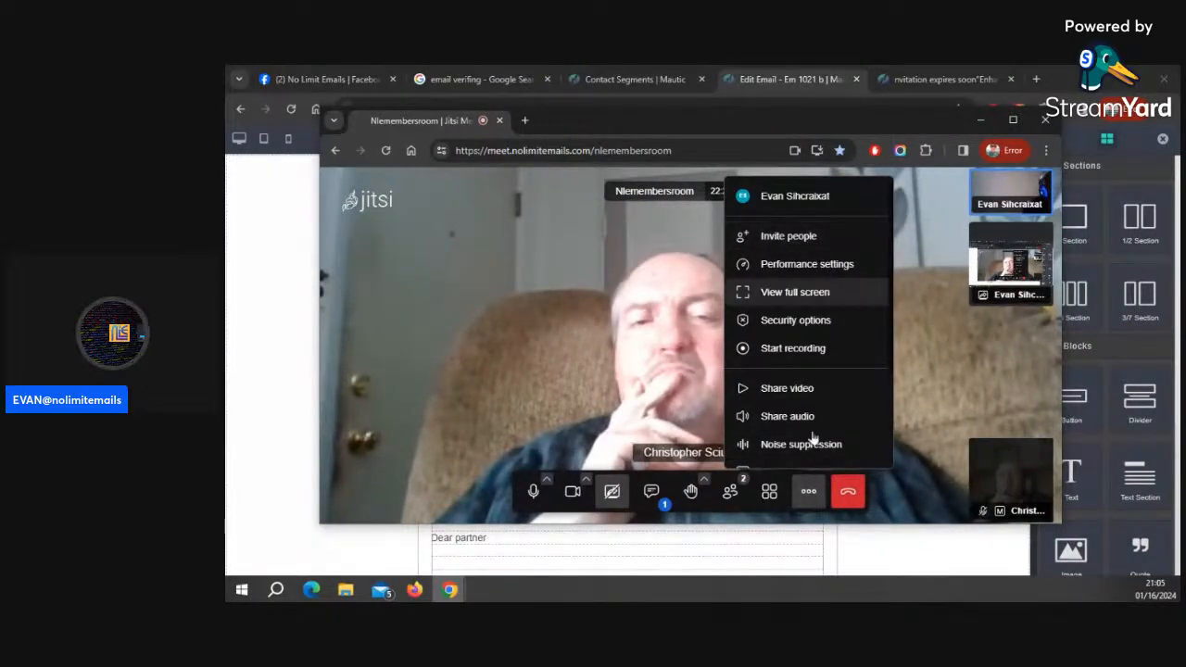
scroll(809, 442, "down", 3)
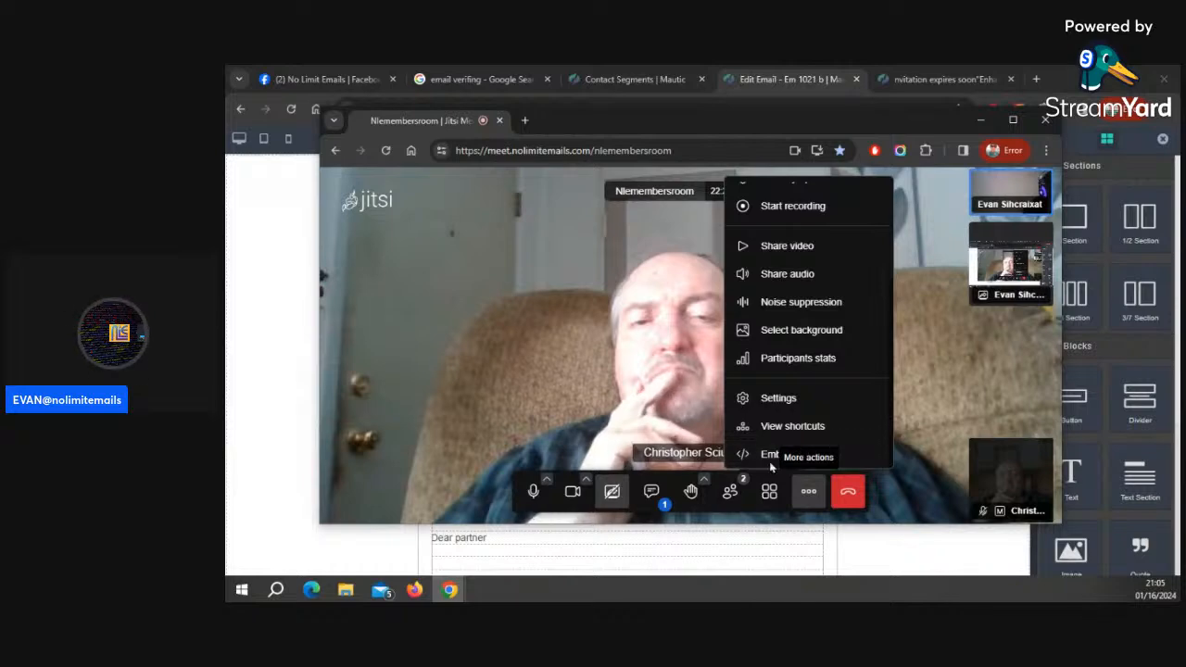
left_click(771, 454)
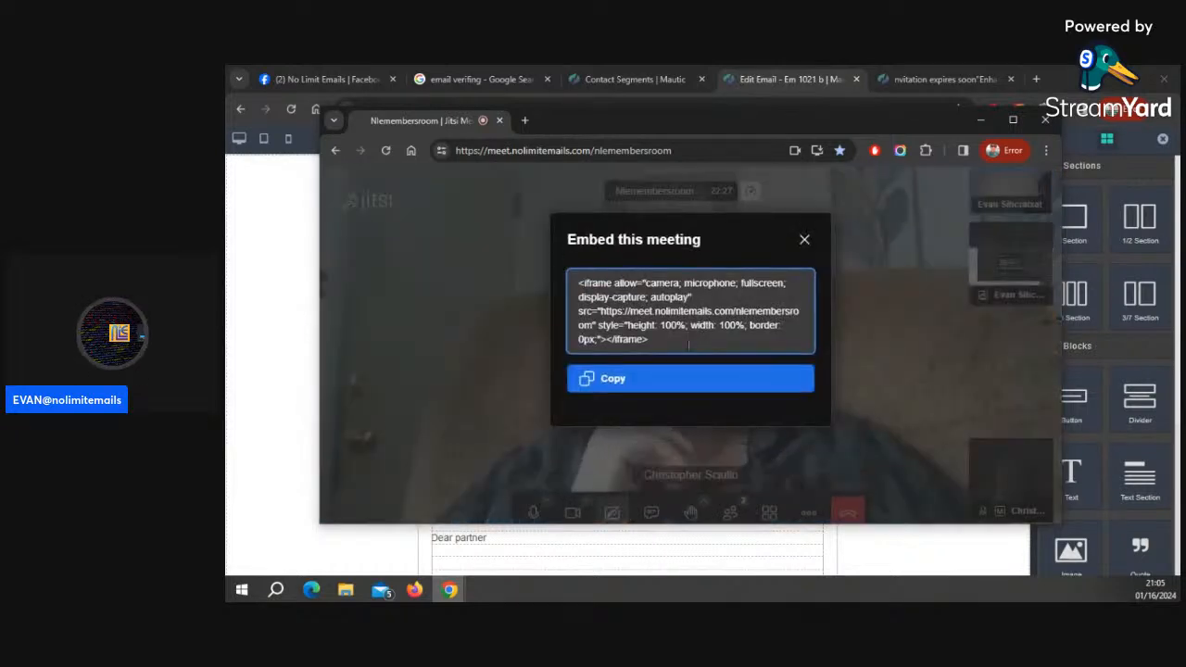
left_click(654, 388)
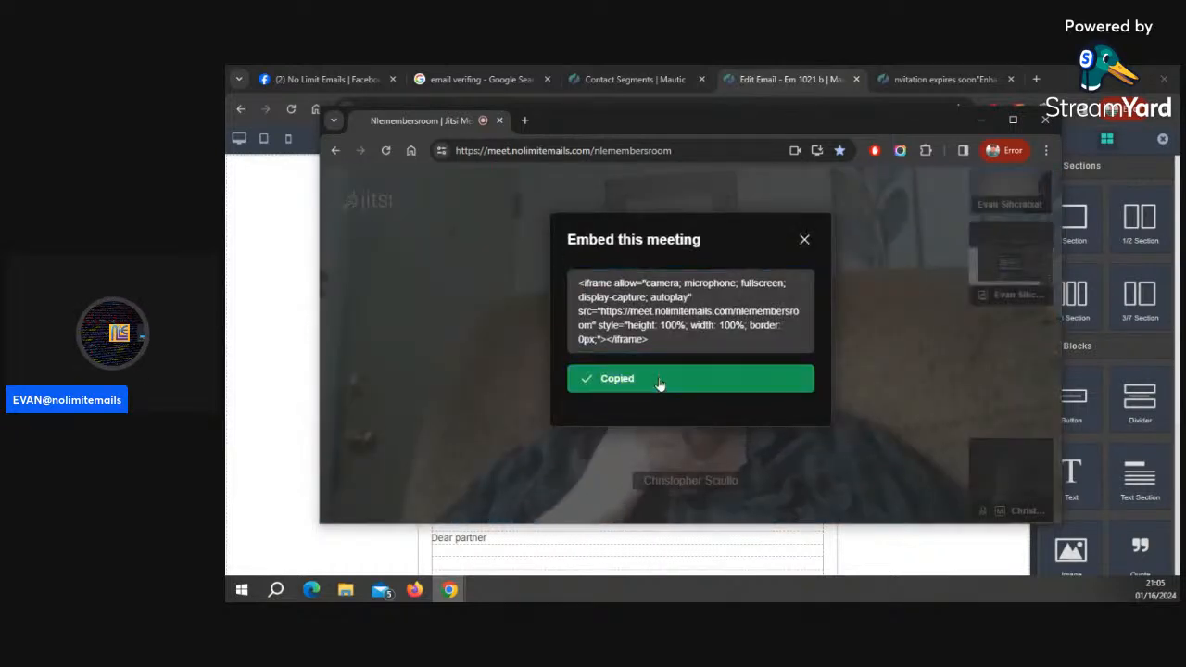
left_click(805, 239)
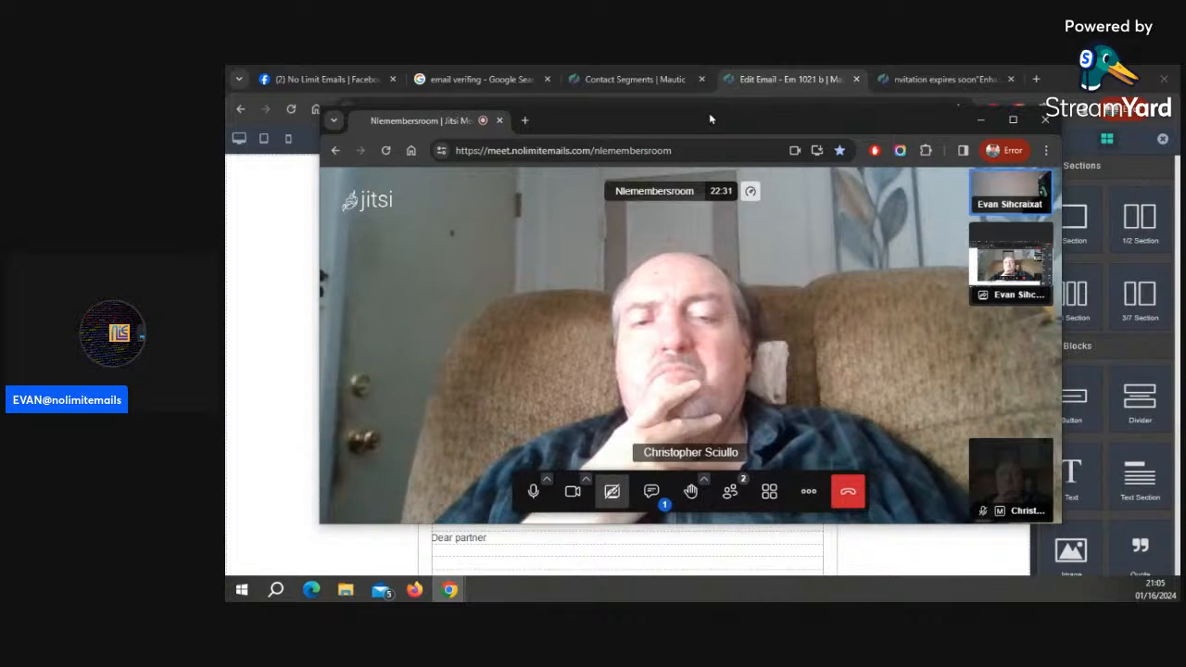
left_click_drag(711, 118, 226, 264)
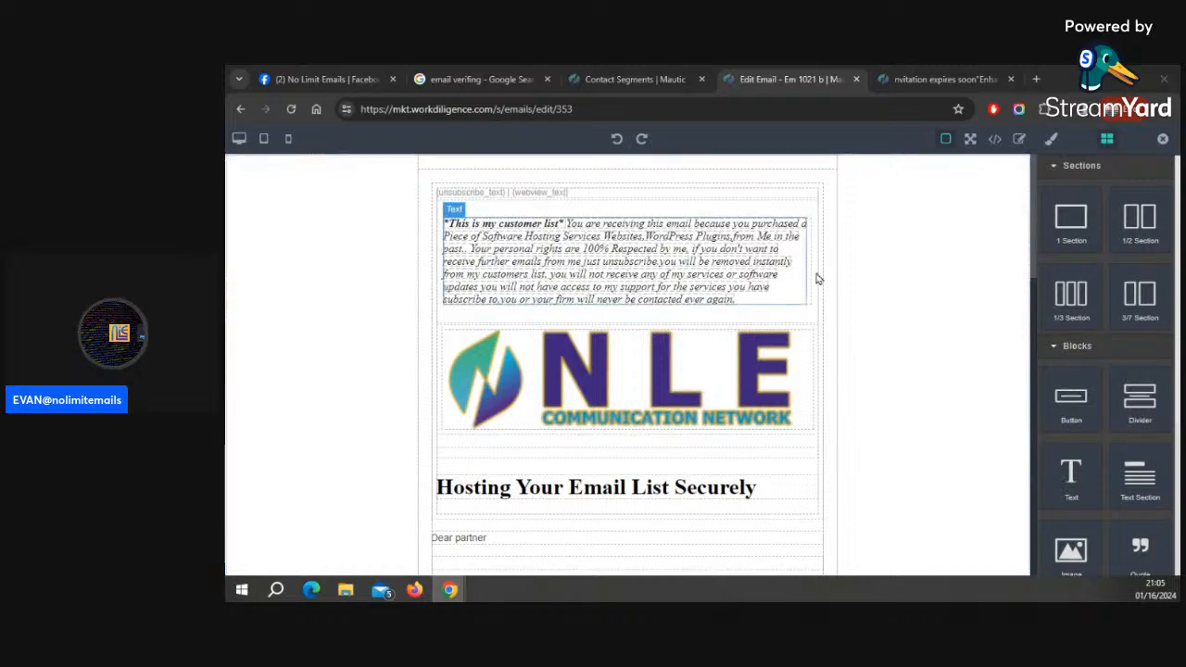
Add a one-column section below the NLE logo and place a text block inside it
left_click_drag(1070, 221, 603, 450)
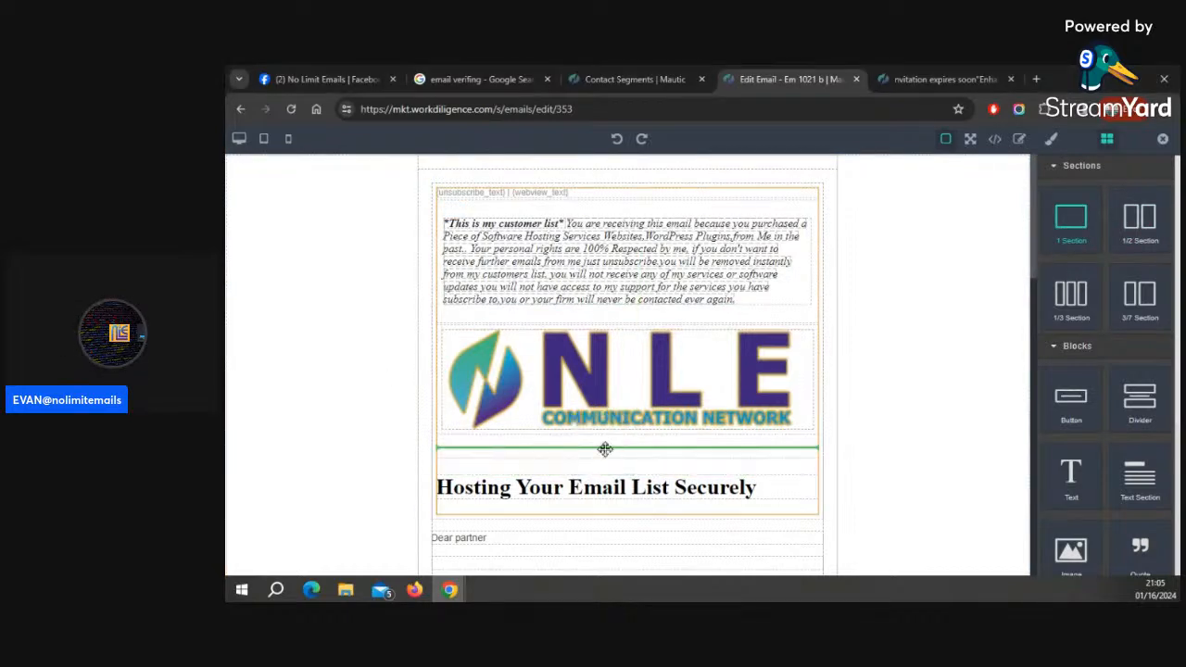
scroll(881, 416, "down", 3)
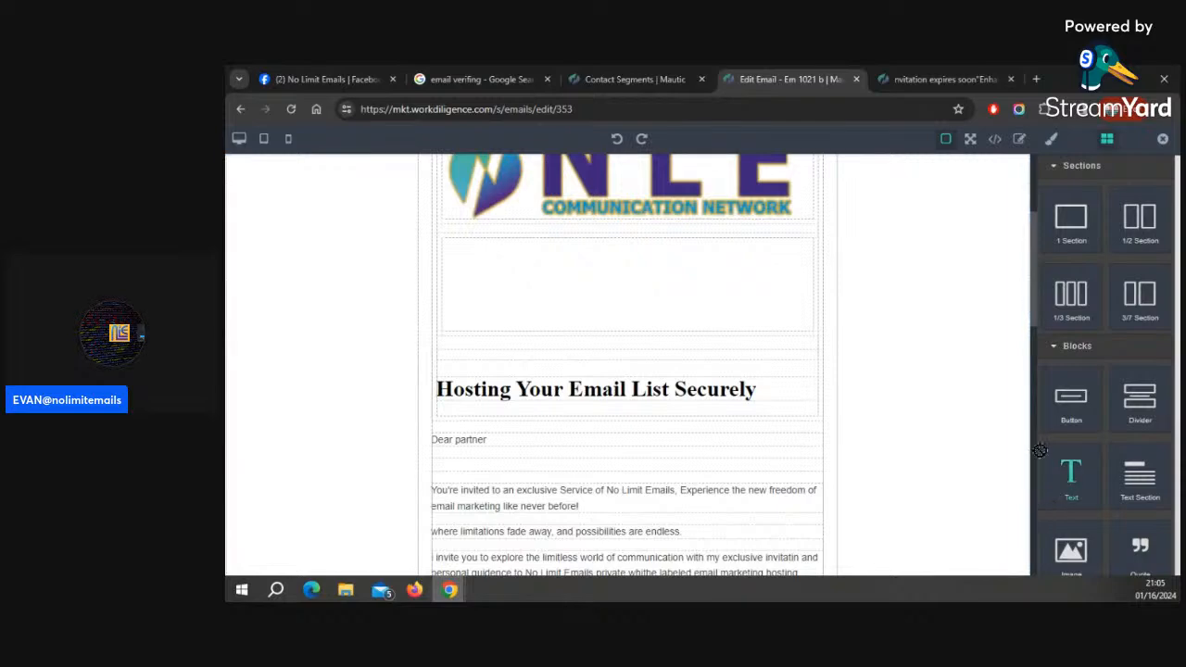
left_click_drag(1070, 475, 565, 263)
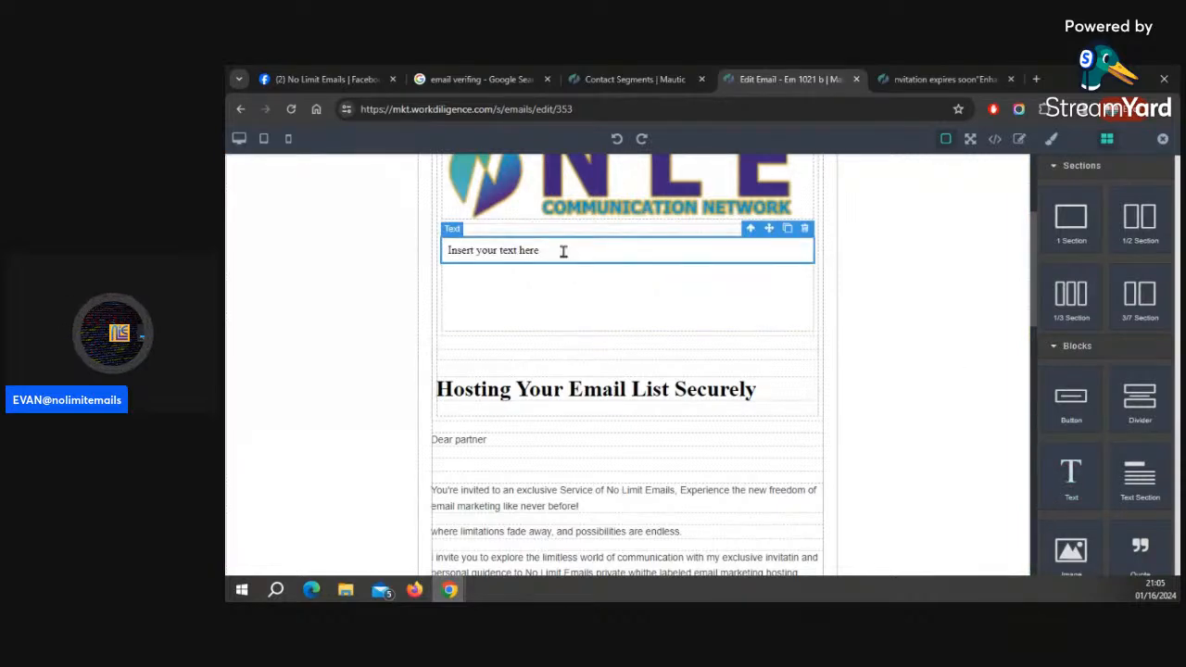
Replace the text block's placeholder with the pasted Jitsi meeting embed code
left_click(451, 242)
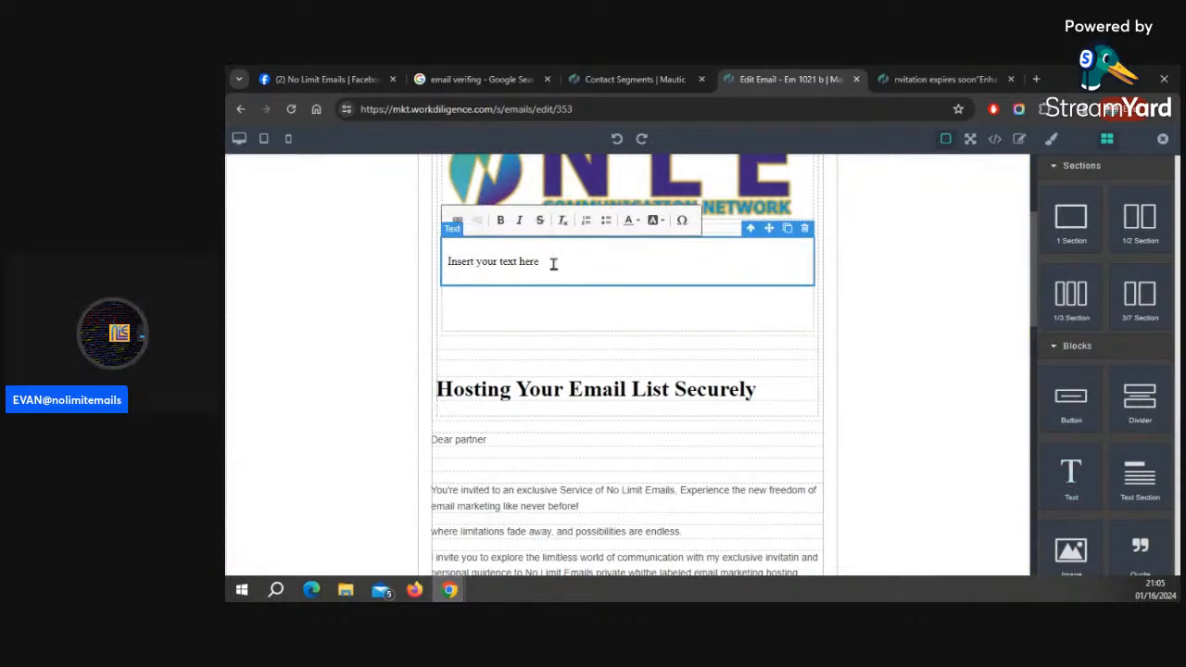
left_click_drag(552, 263, 427, 269)
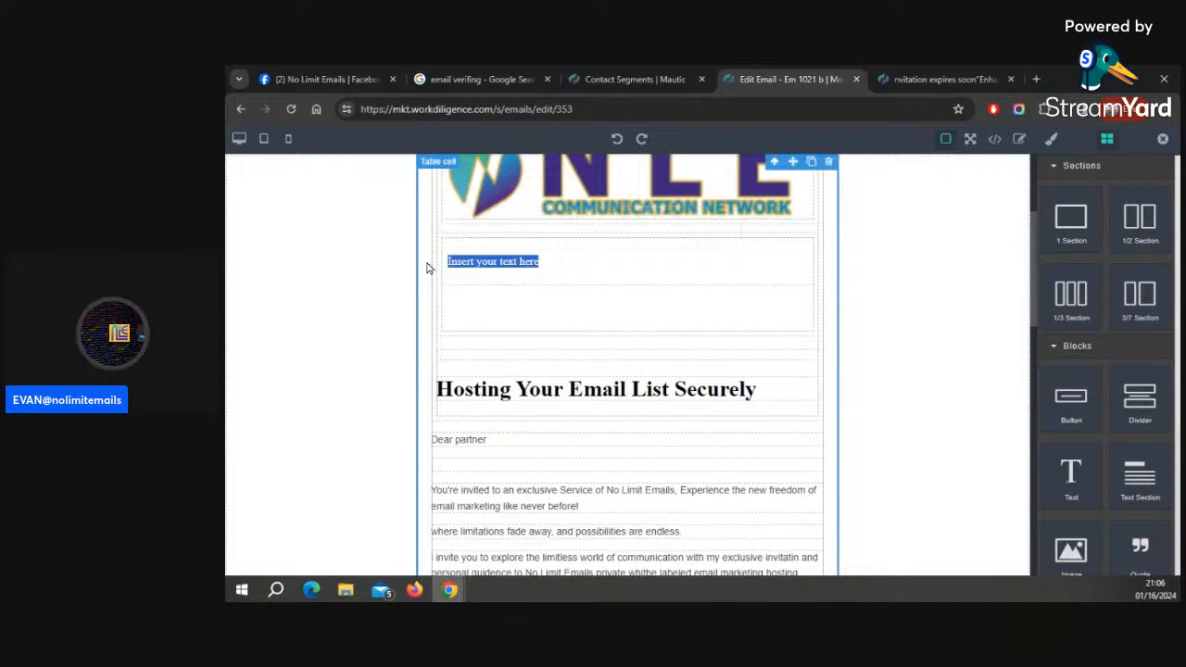
key("ctrl+v")
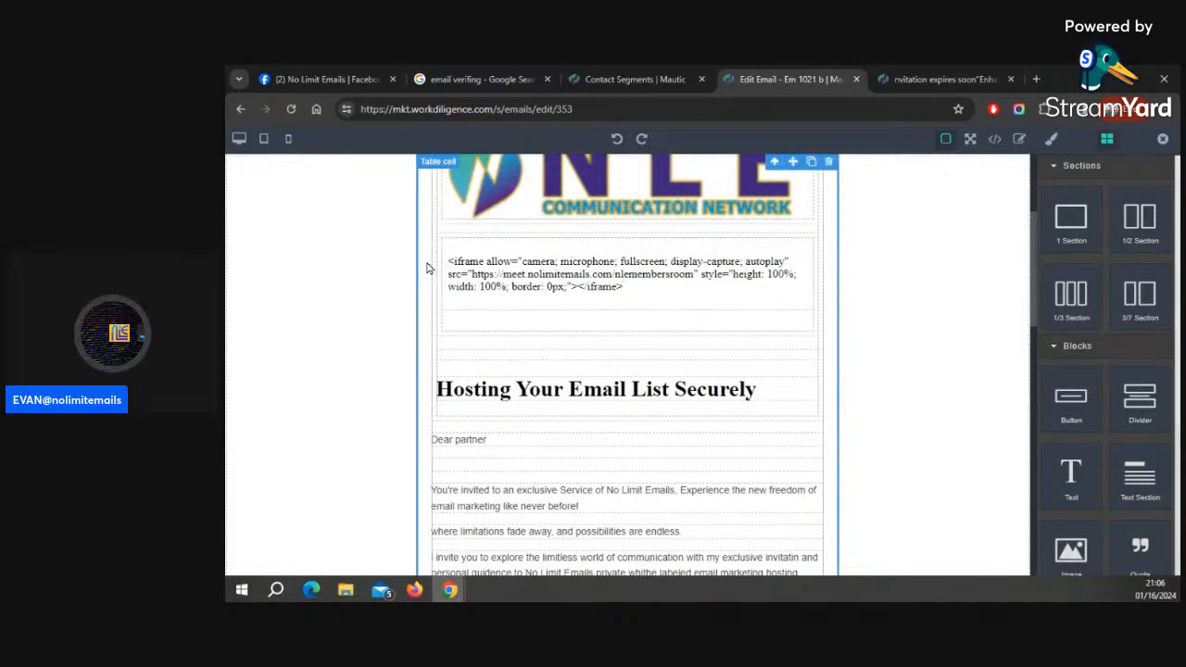
Close the builder and save and close the email
scroll(924, 315, "up", 3)
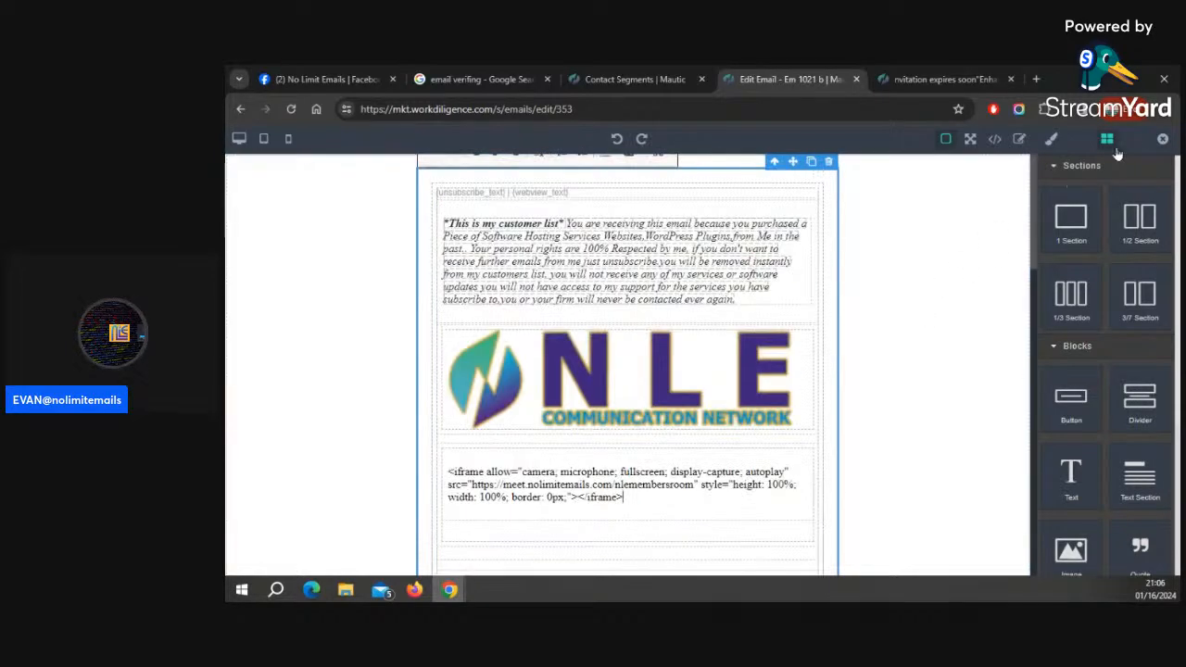
left_click(1163, 142)
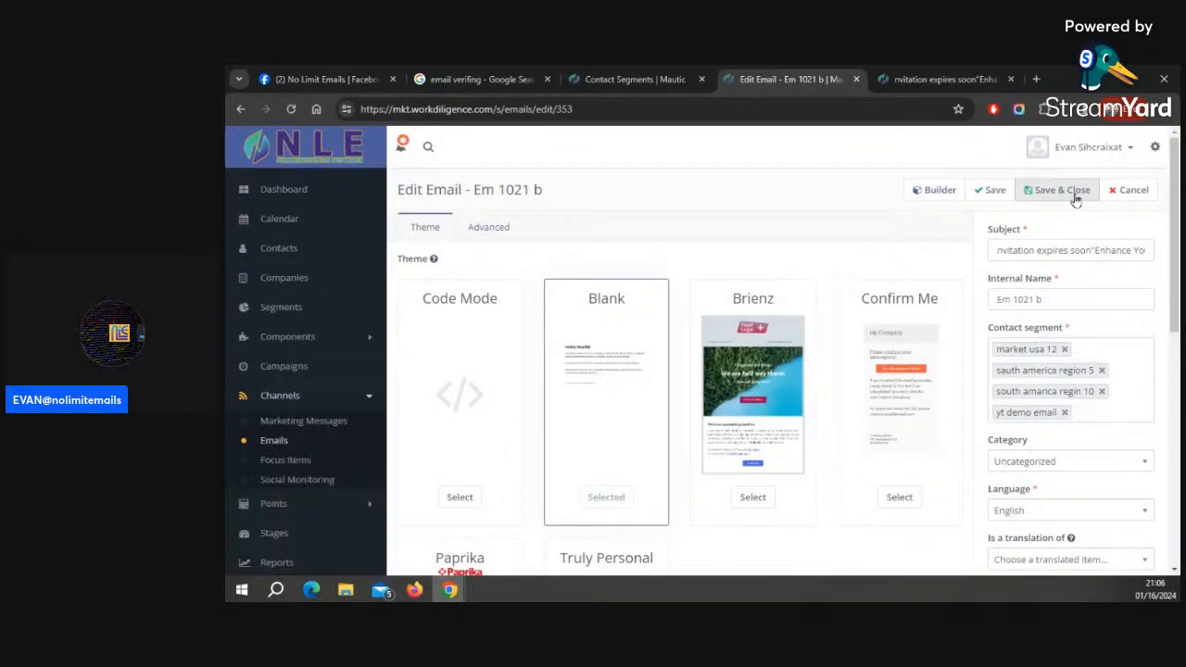
left_click(1075, 200)
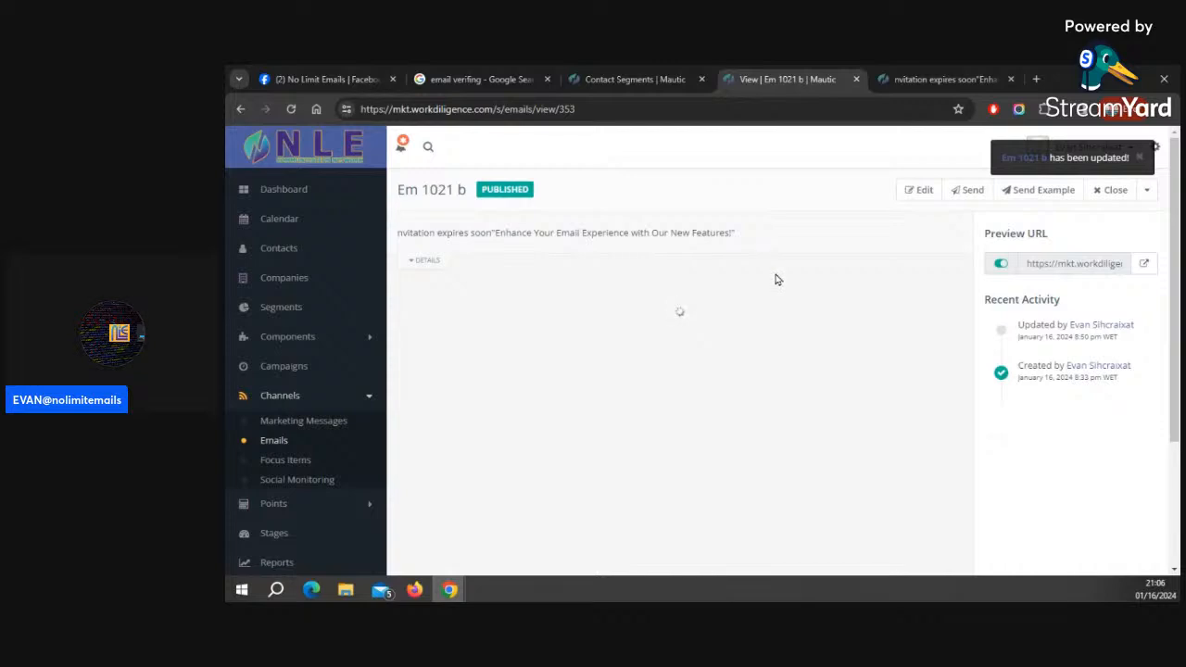
Preview the email, then reopen it in the builder to inspect the embedded meeting frame below the logo
left_click(1143, 264)
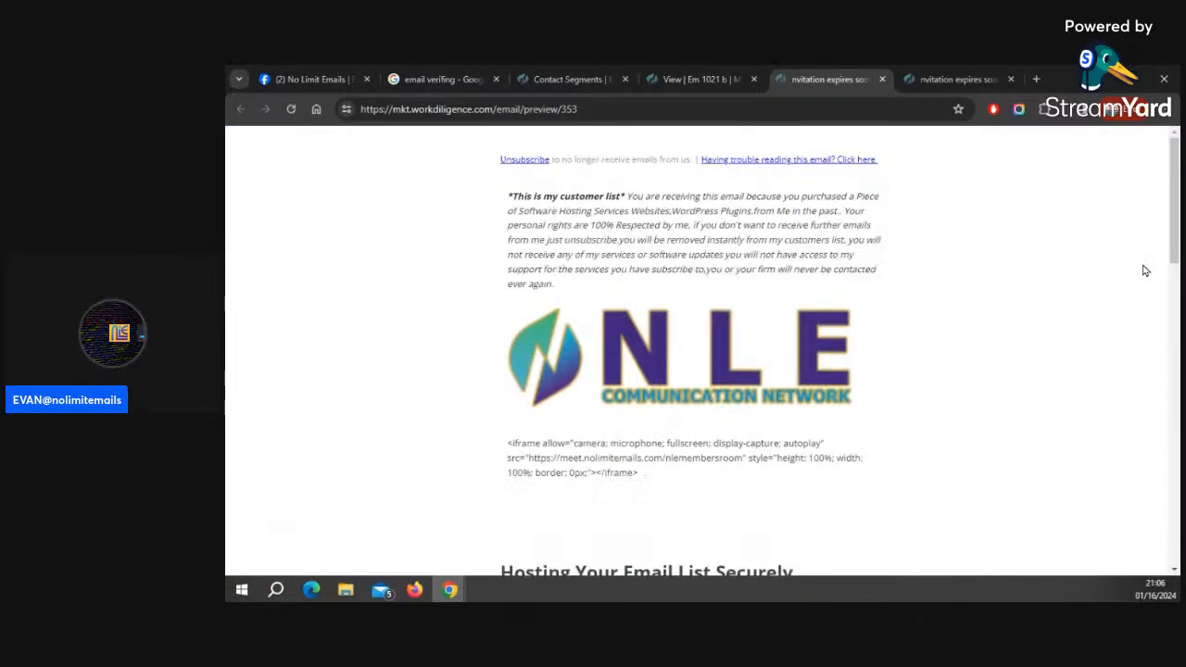
left_click(720, 79)
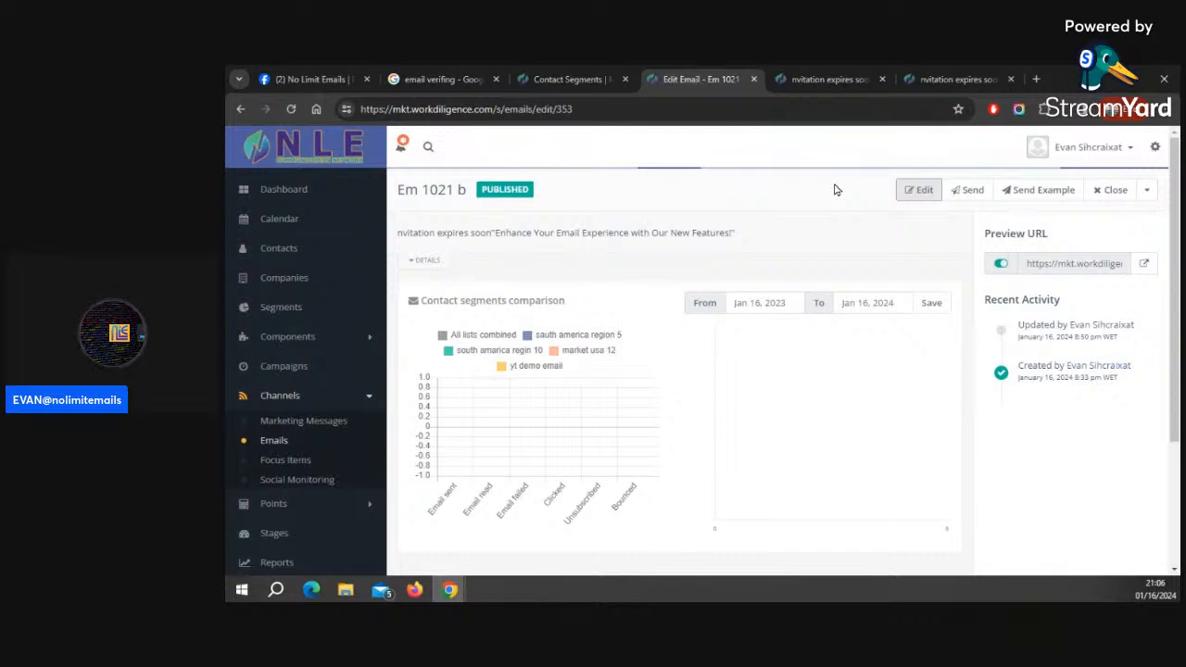
left_click(936, 190)
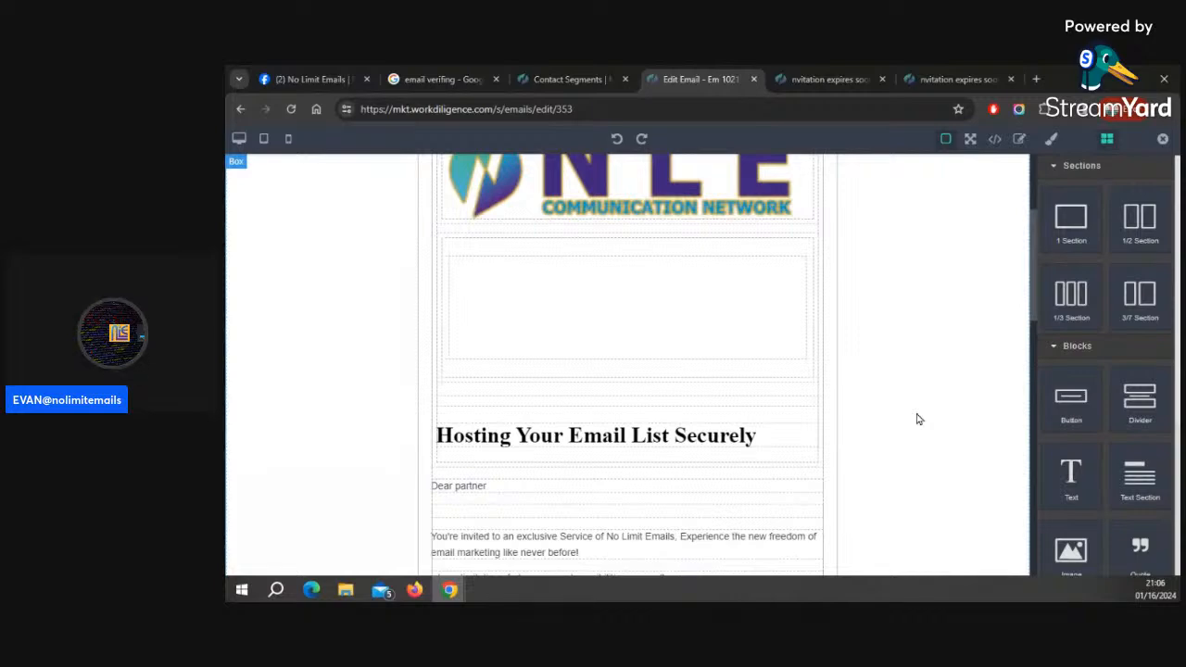
left_click(696, 305)
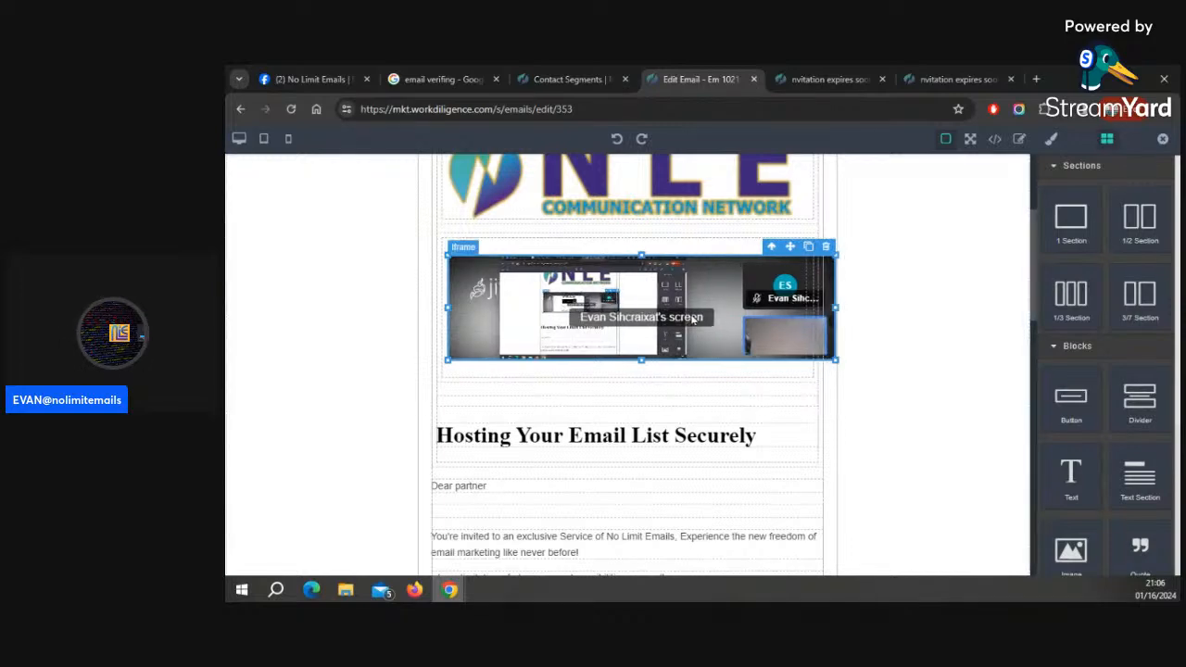
left_click(934, 298)
scroll(940, 296, "up", 3)
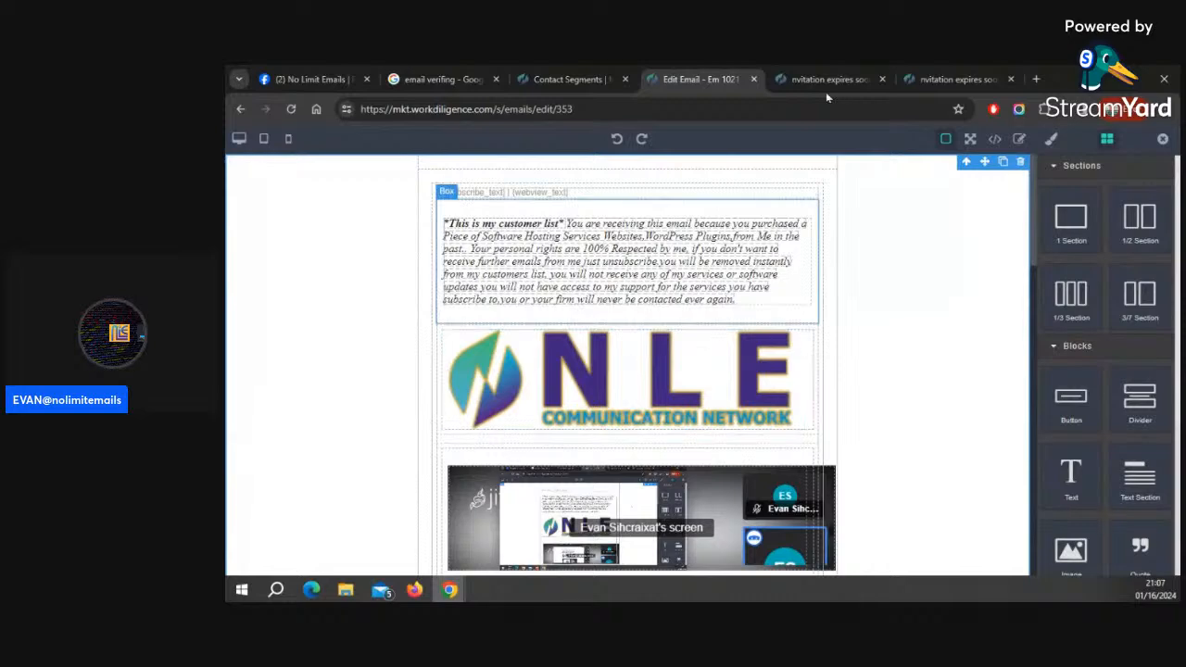
Exit the builder, then save and close the Em 1021 b email
left_click(1163, 140)
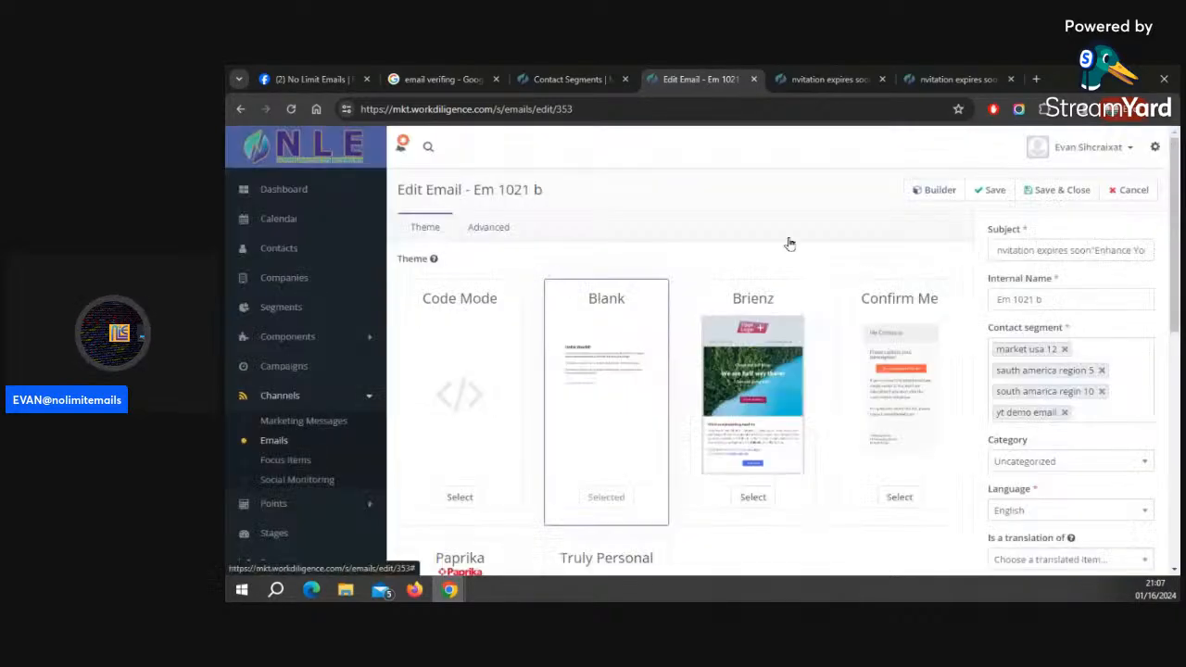
left_click(1051, 195)
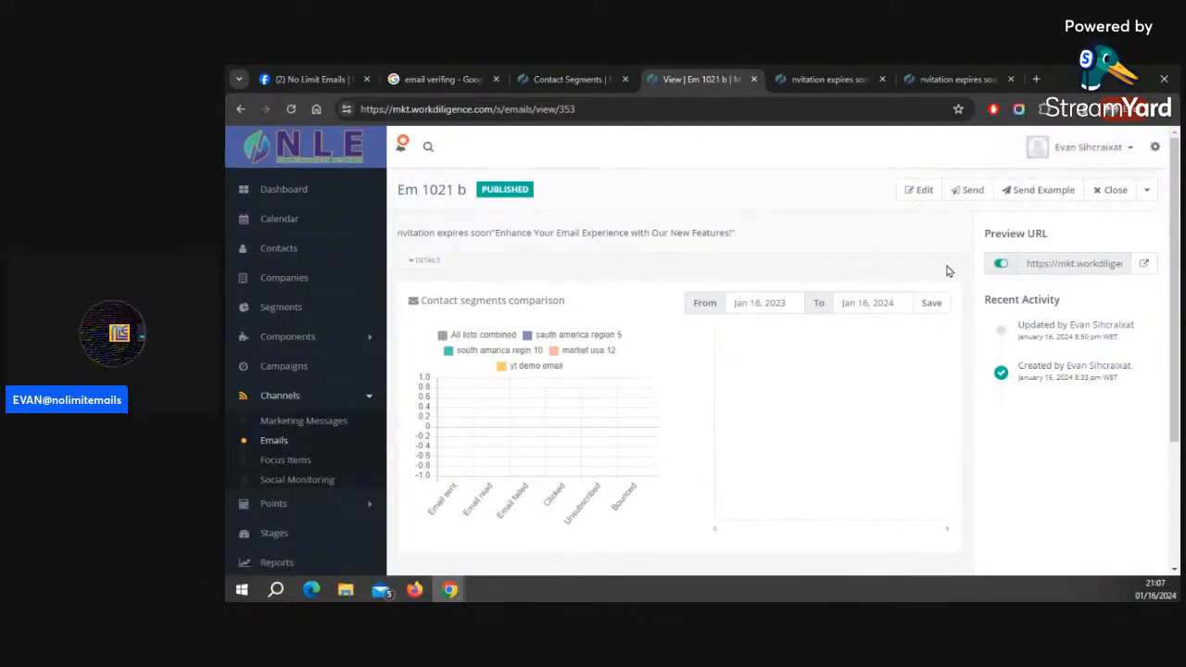
Send the email to its segments at 100 emails per batch and confirm queuing it for sending
left_click(962, 193)
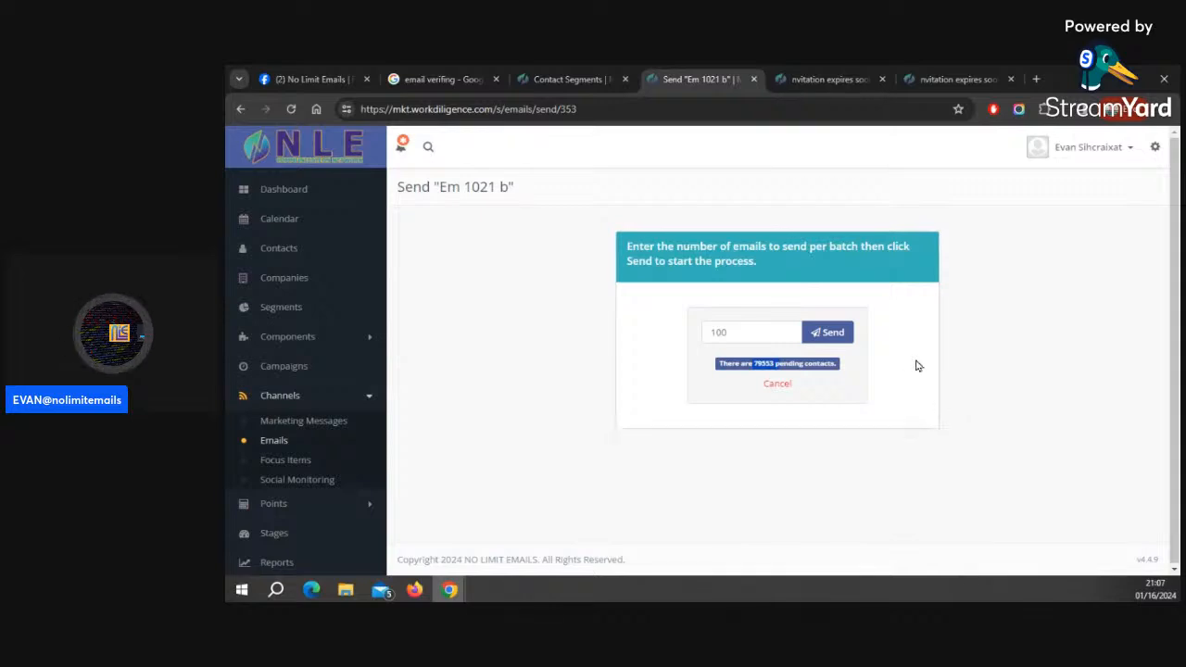
left_click(826, 332)
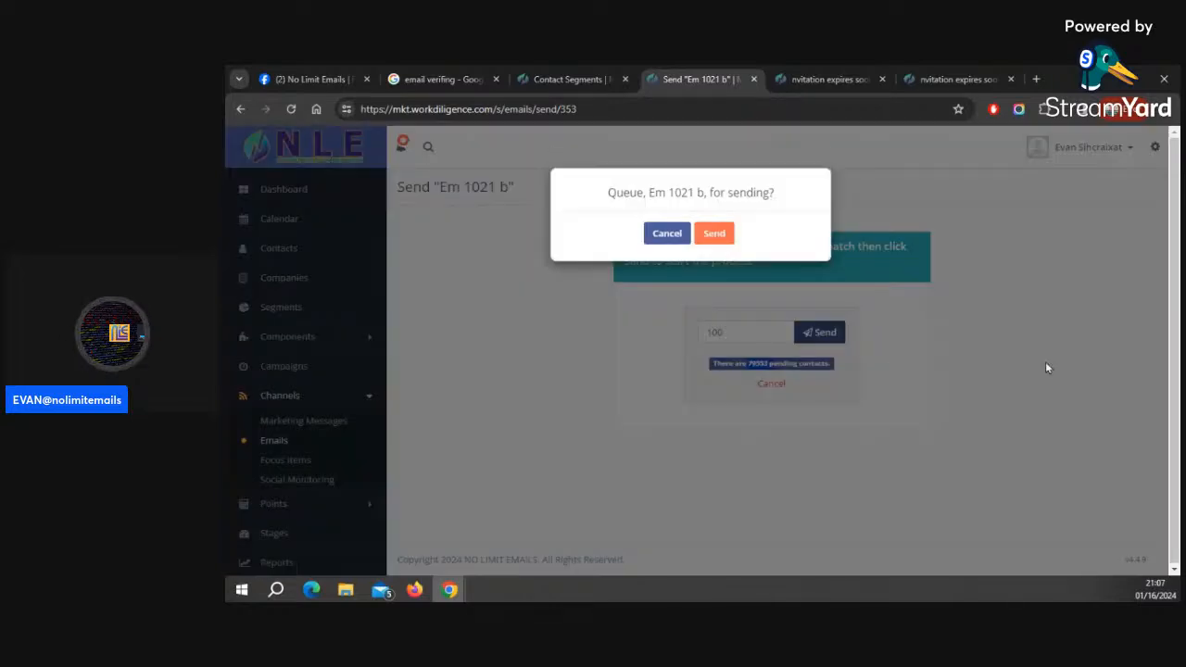
left_click(724, 235)
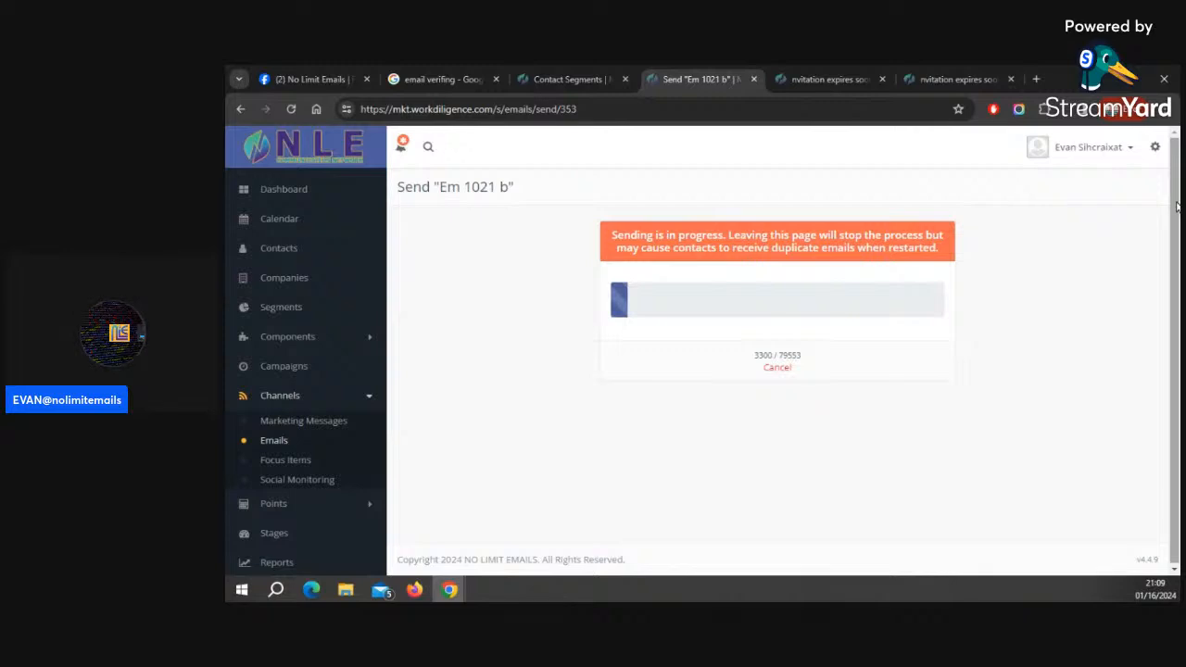
Open a new browser tab and go to get.nolimitemails.com
left_click(1037, 79)
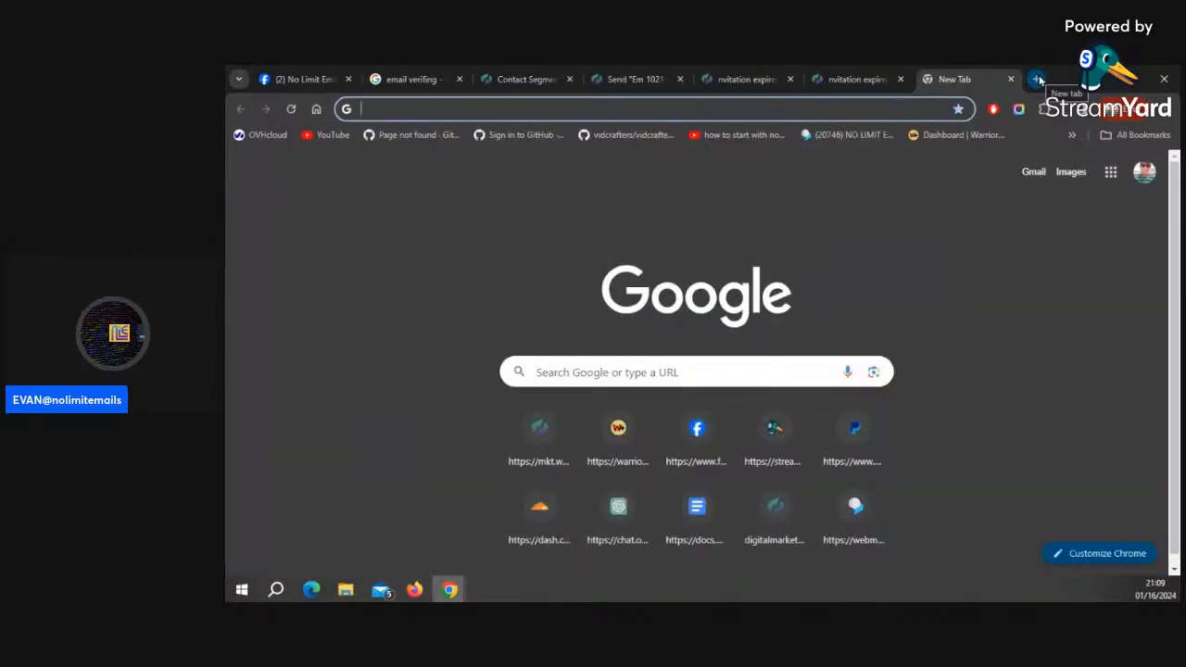
type("g")
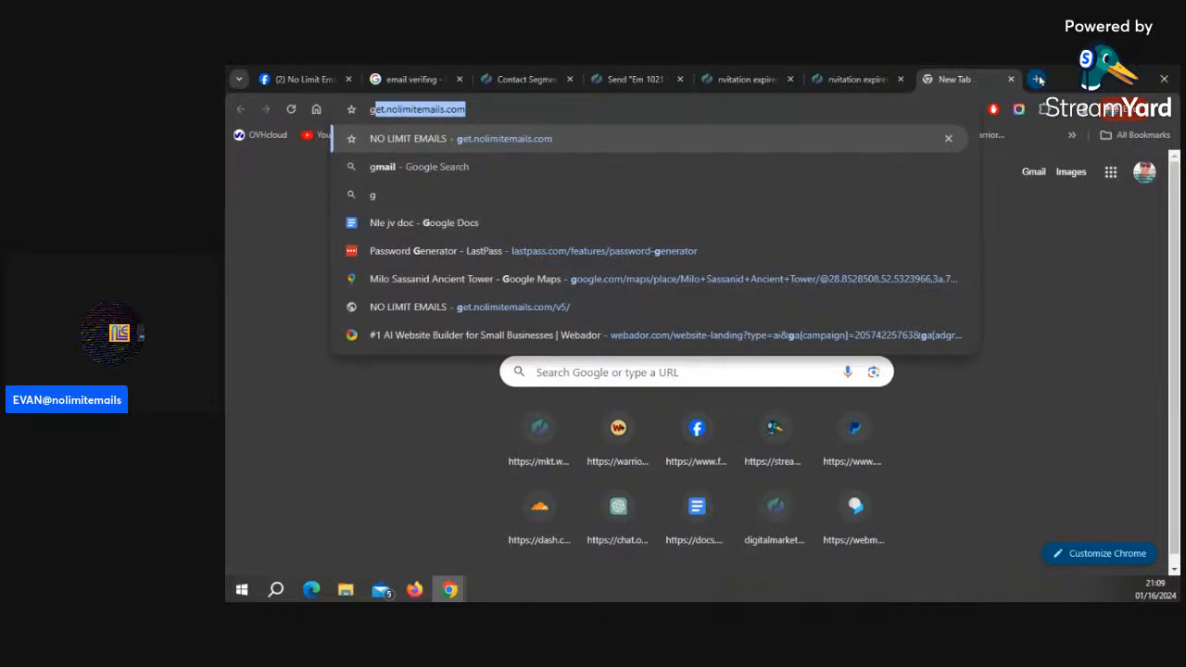
key("Return")
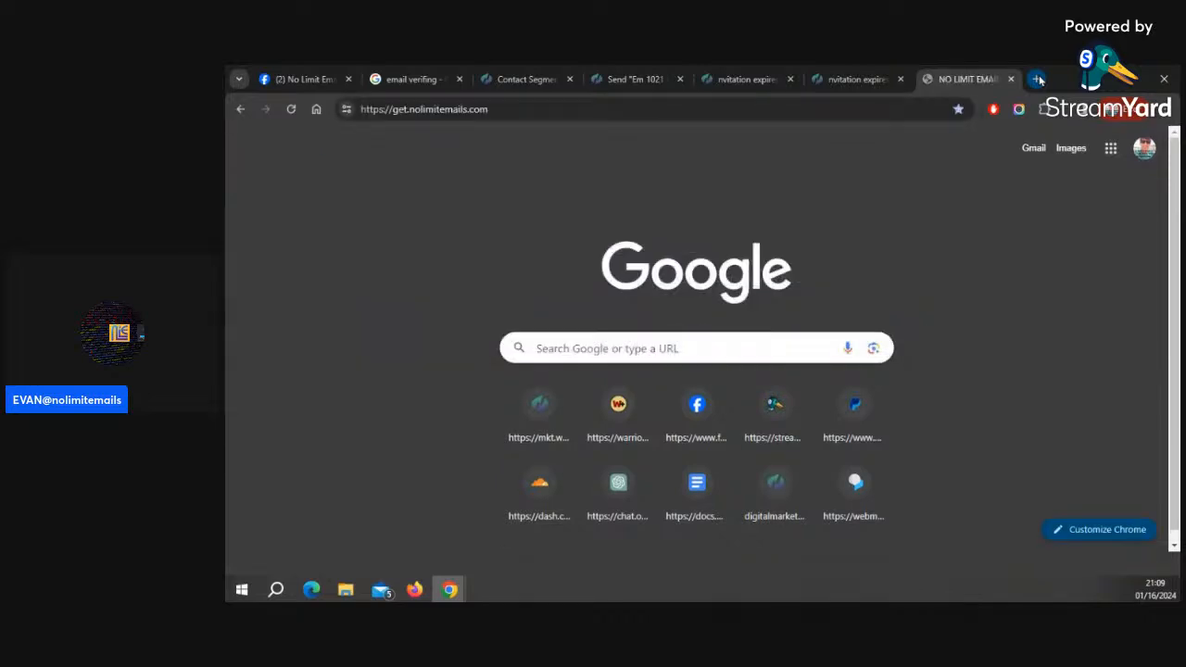